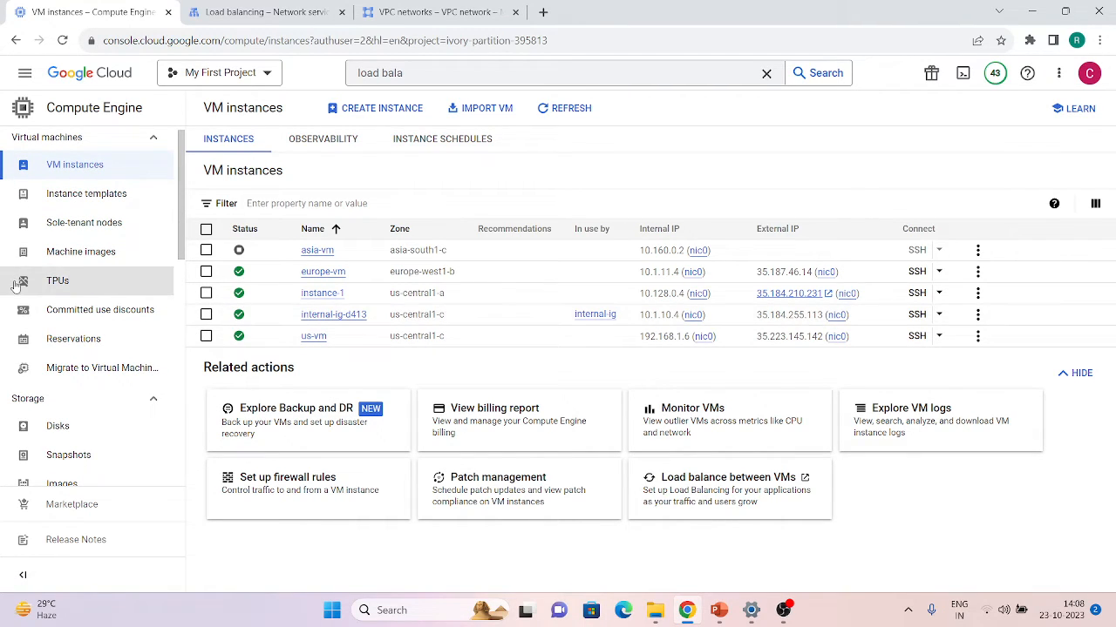
- View the list of existing instance groups in Compute Engine
scroll(33, 315, "down", 3)
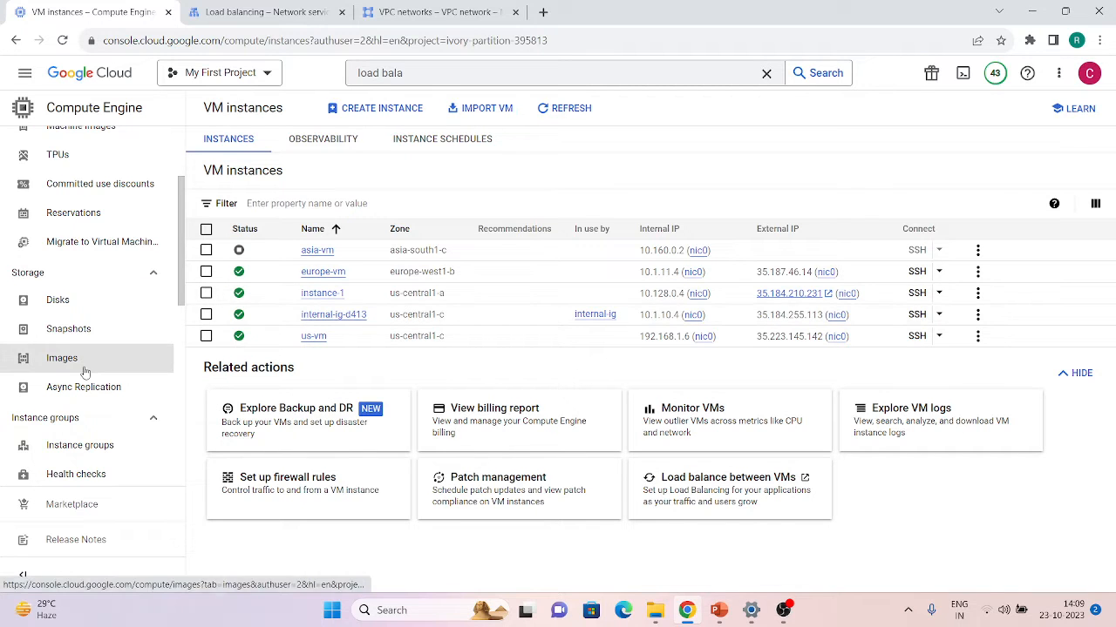
scroll(85, 427, "up", 3)
scroll(80, 330, "down", 2)
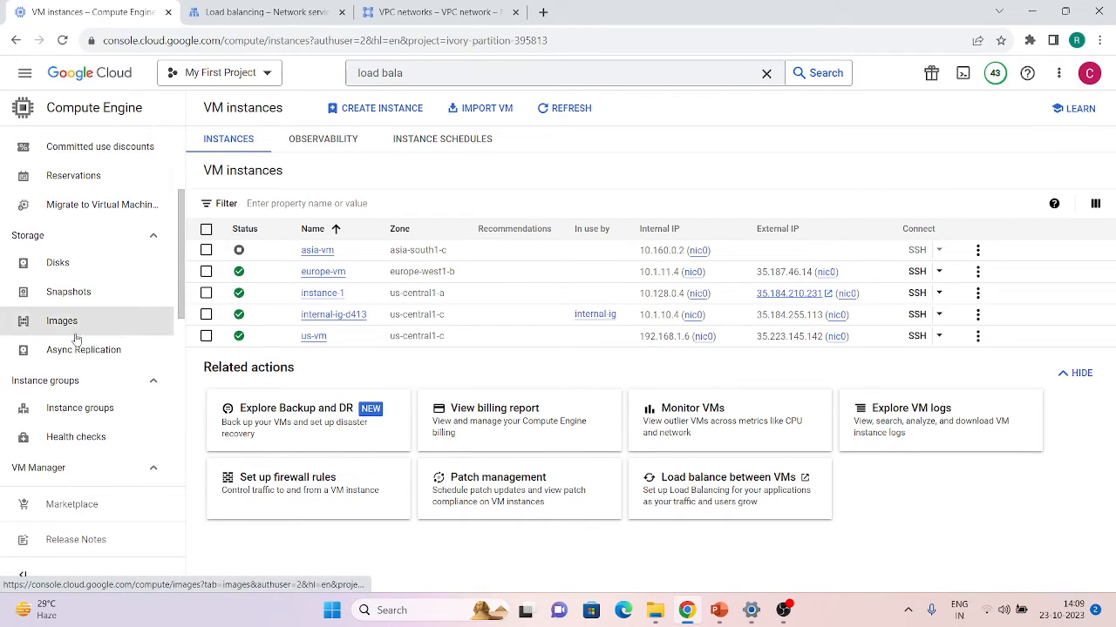
left_click(68, 406)
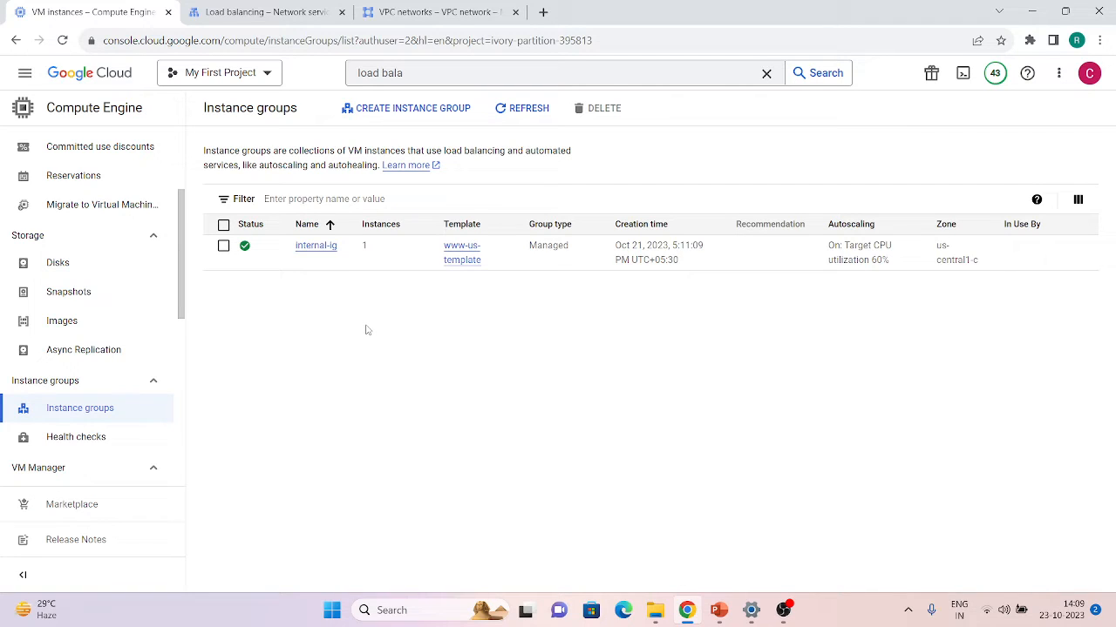
scroll(69, 304, "up", 2)
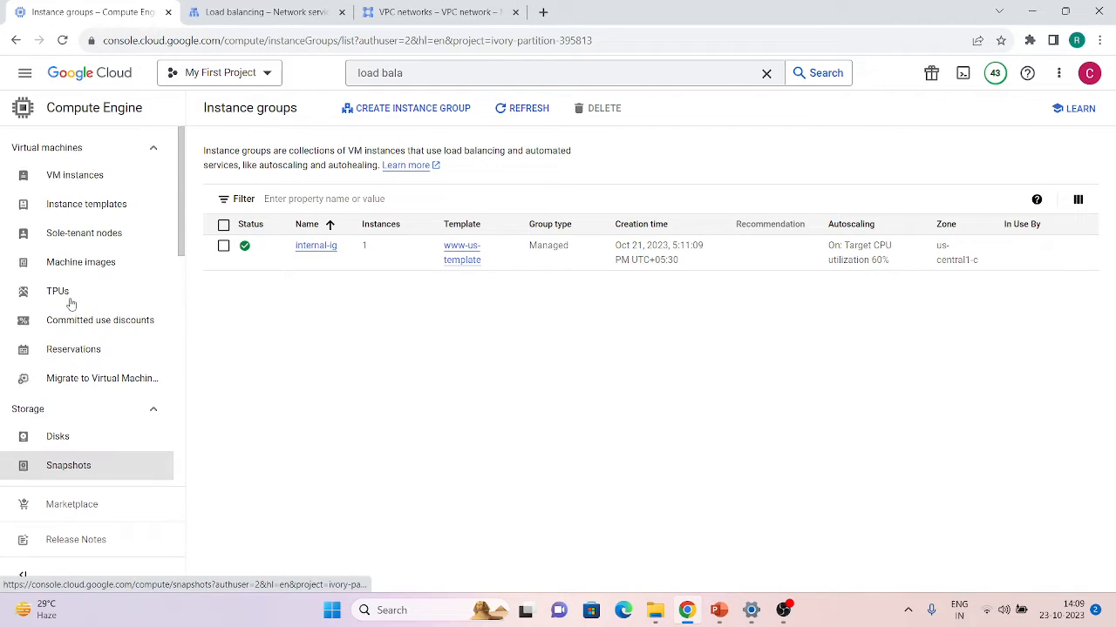
scroll(70, 305, "down", 2)
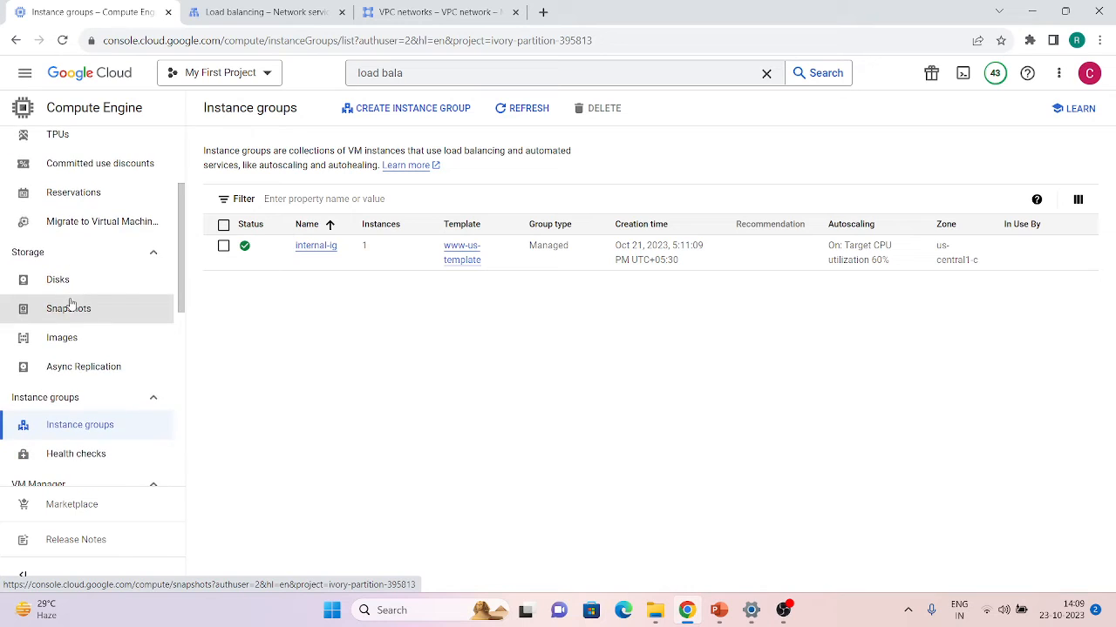
- Show the details of the lb-network VPC and review its subnets and reserved proxy-only subnets
left_click(433, 11)
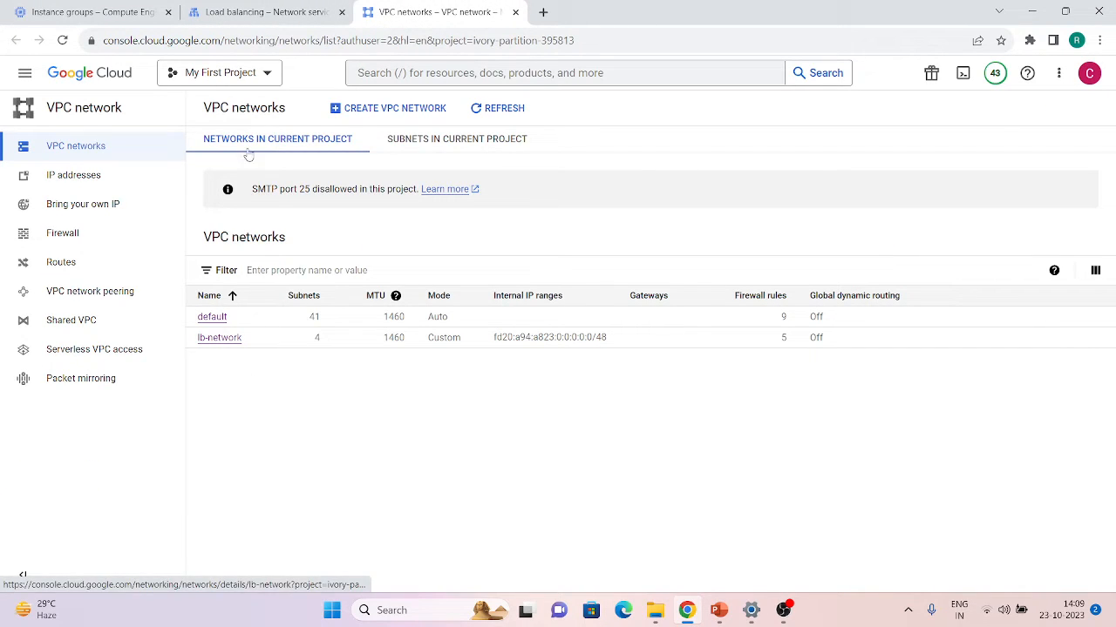
left_click(215, 342)
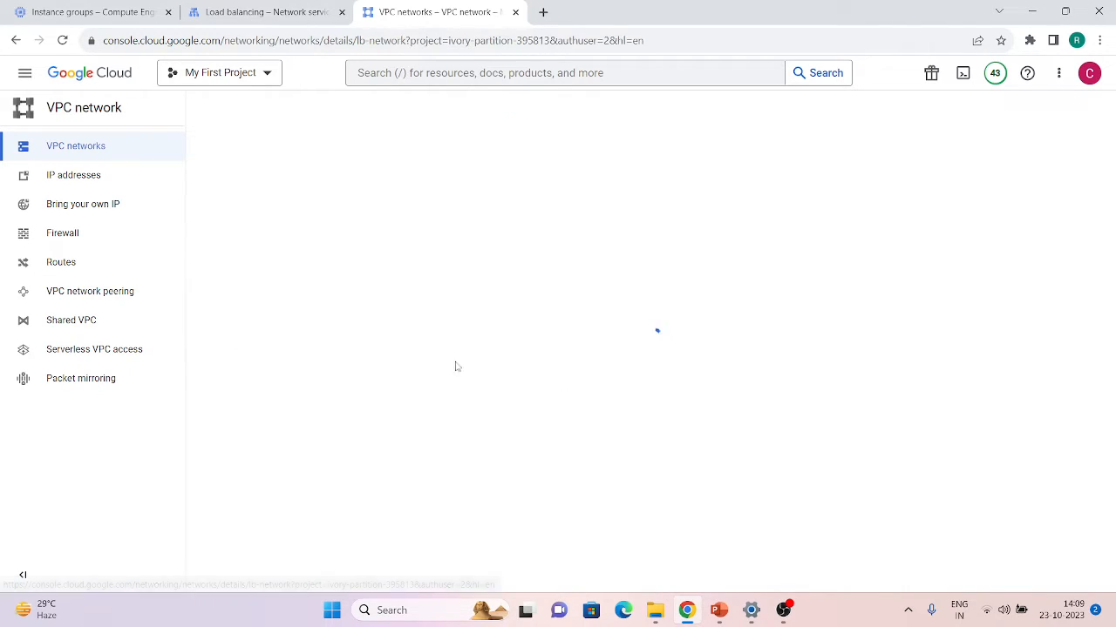
scroll(546, 417, "down", 3)
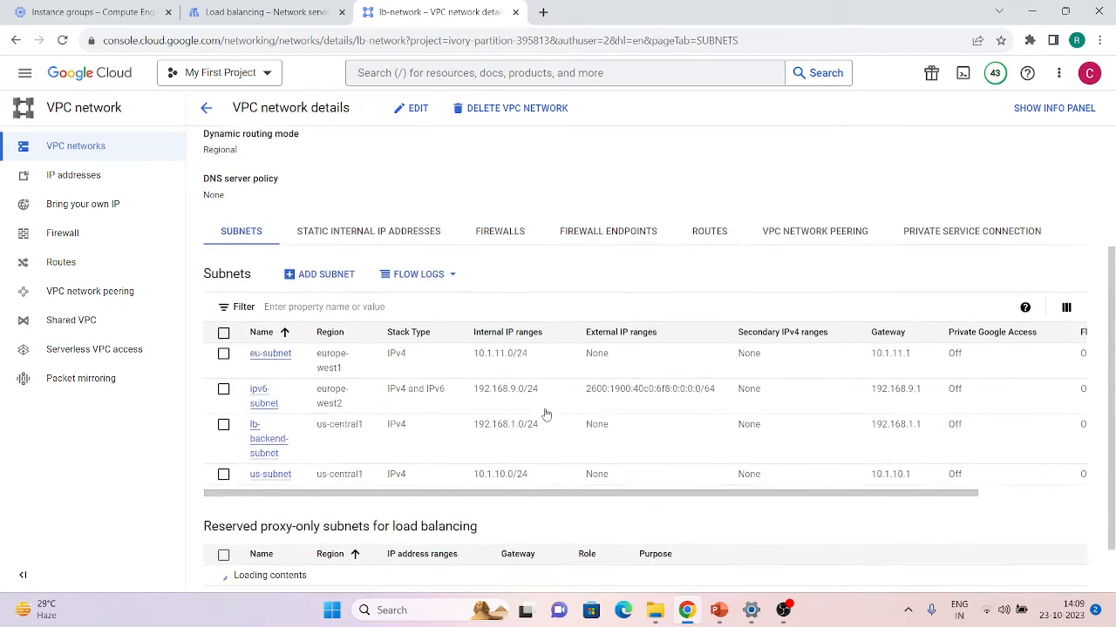
scroll(391, 472, "down", 1)
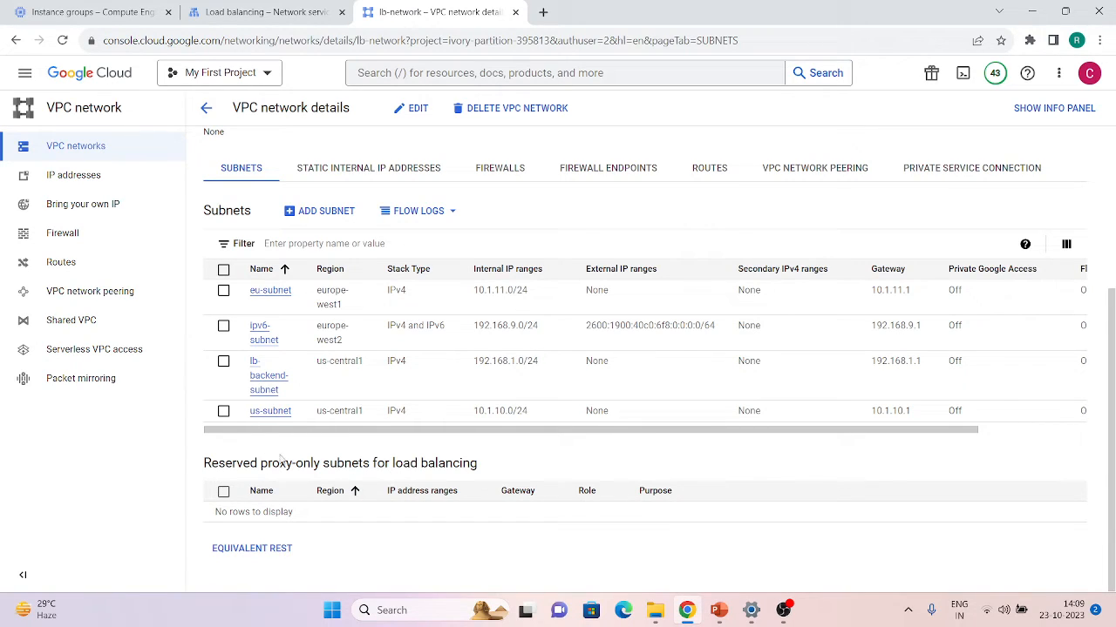
- Start configuring an Application Load Balancer (HTTP/S) for traffic only between my VMs or serverless services
left_click(270, 11)
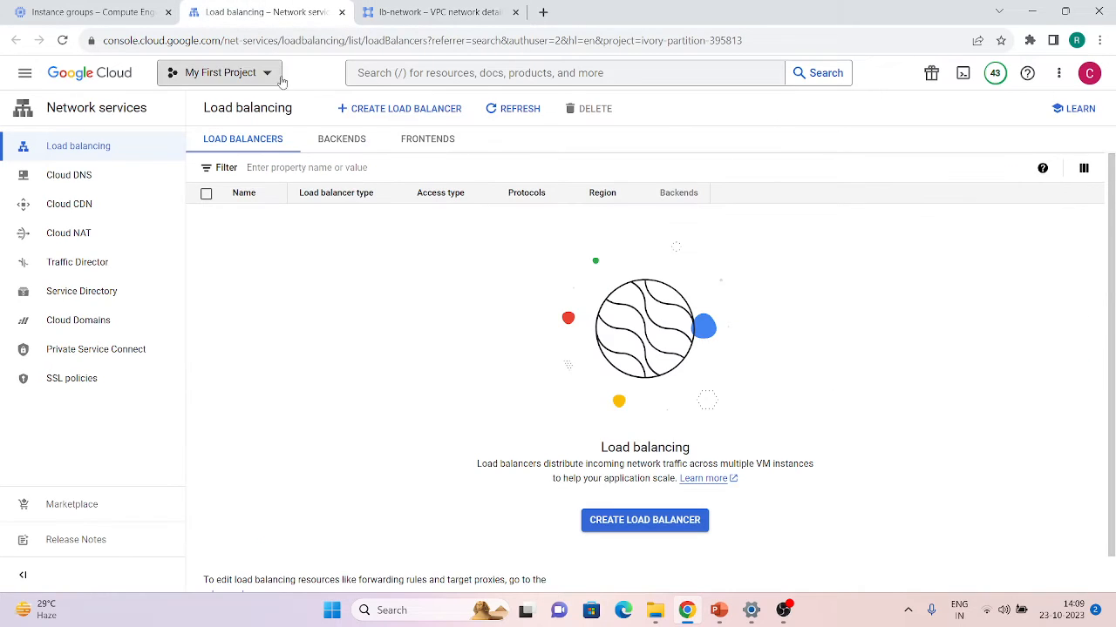
left_click(373, 116)
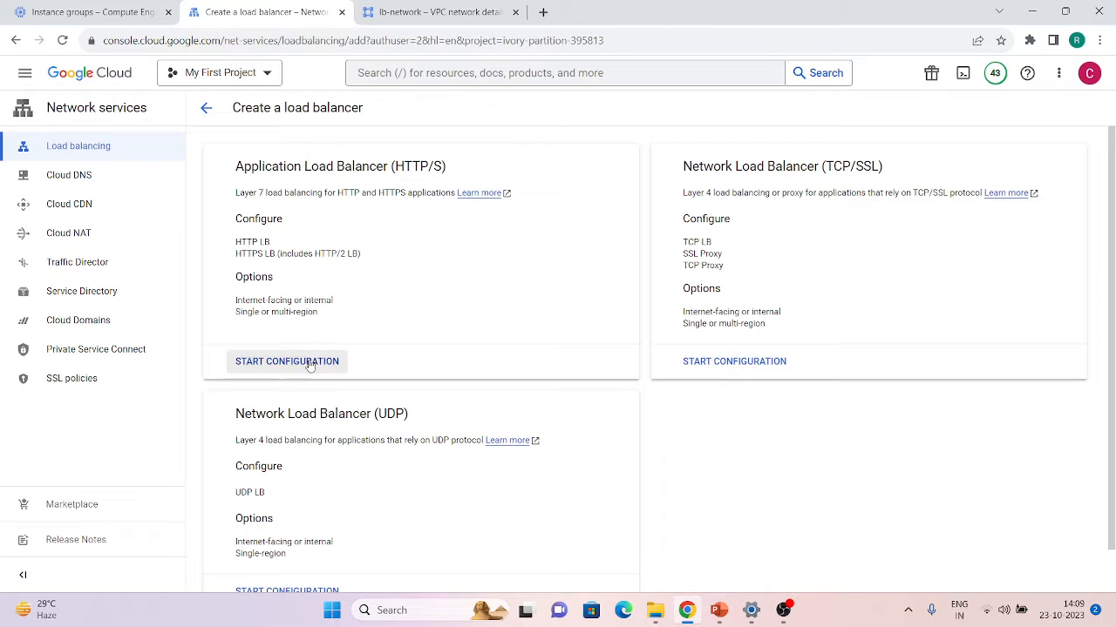
left_click(309, 365)
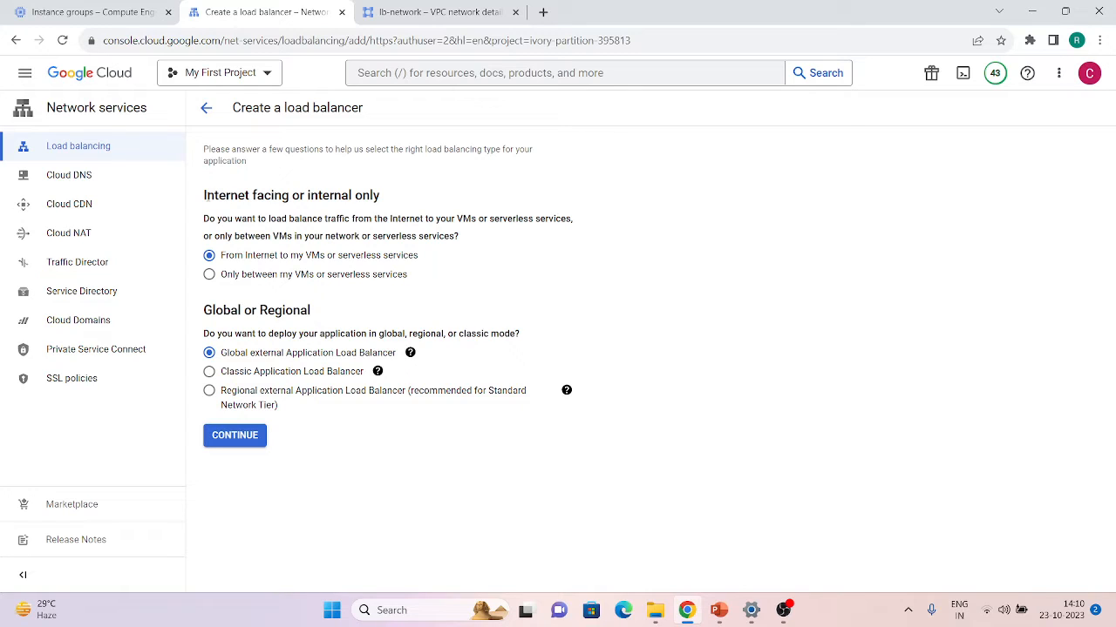
left_click(248, 277)
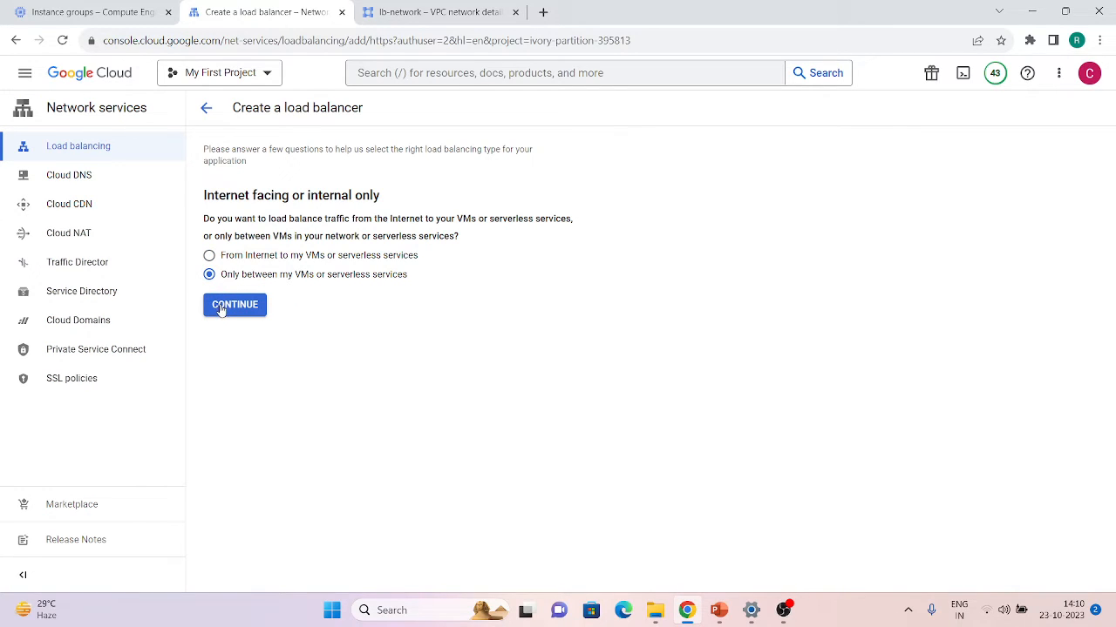
left_click(223, 310)
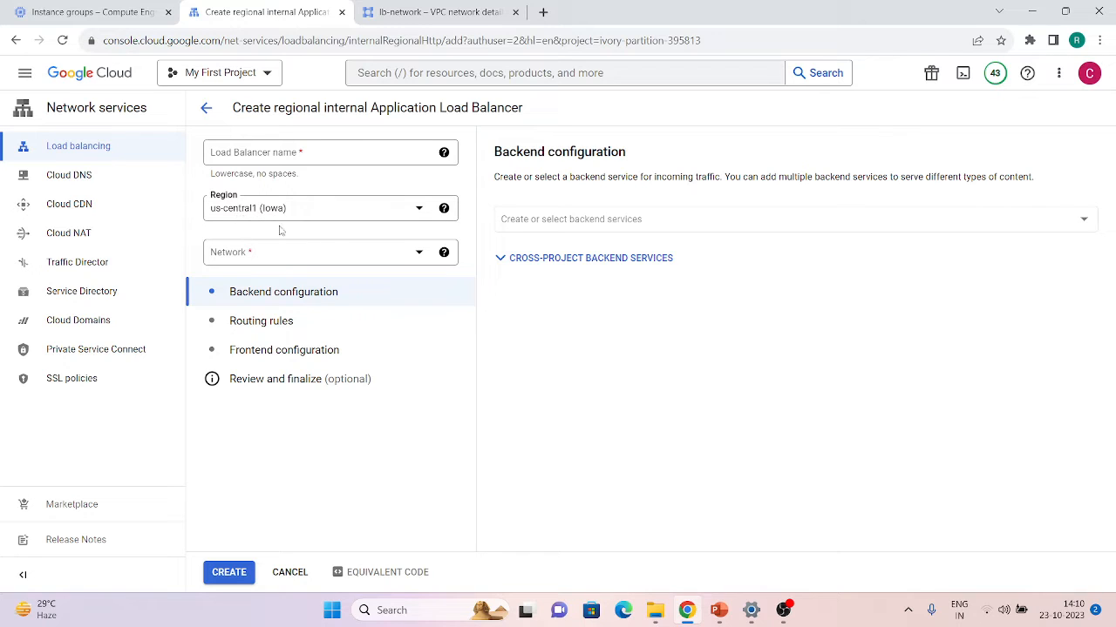
- Keep the load balancer's region at us-central1, select lb-network as its network, and view the proxy-only subnet form without adding one
left_click(308, 208)
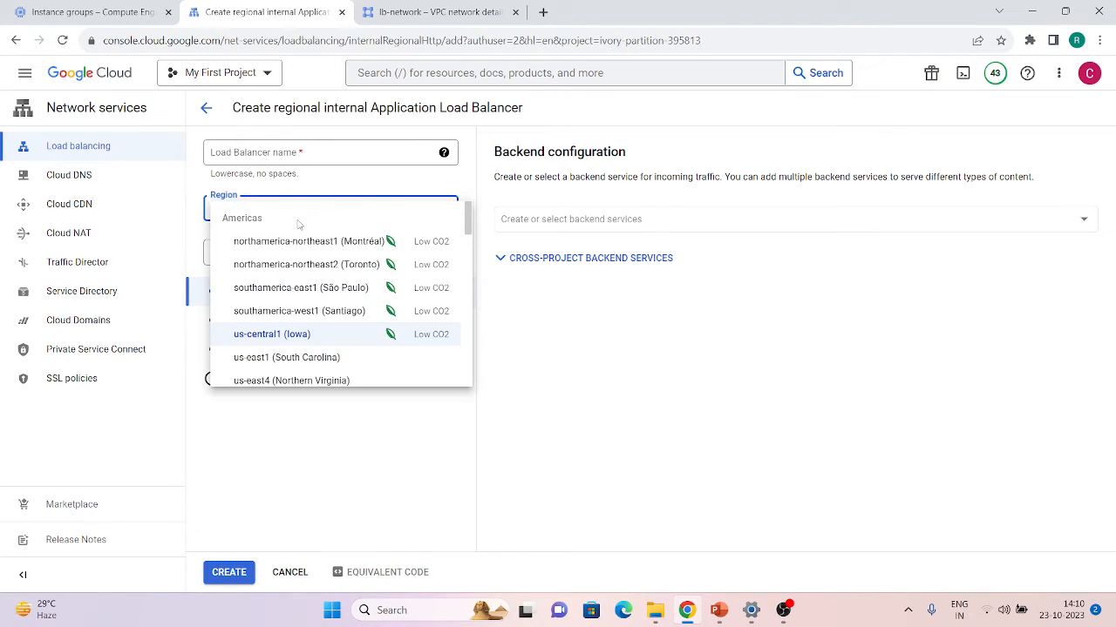
left_click(591, 304)
left_click(272, 258)
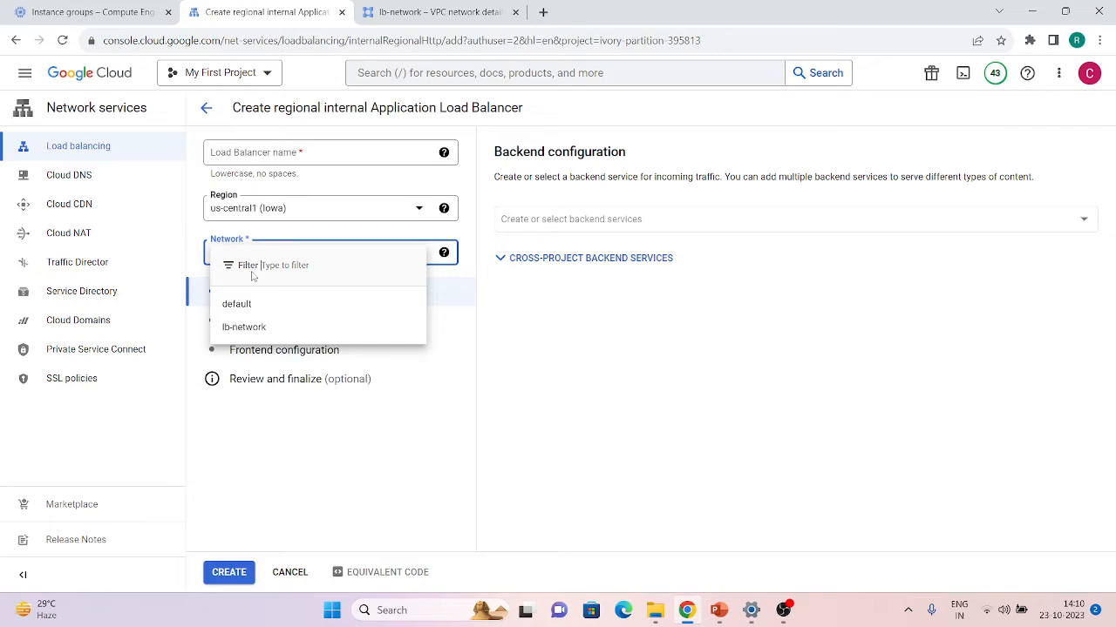
left_click(229, 329)
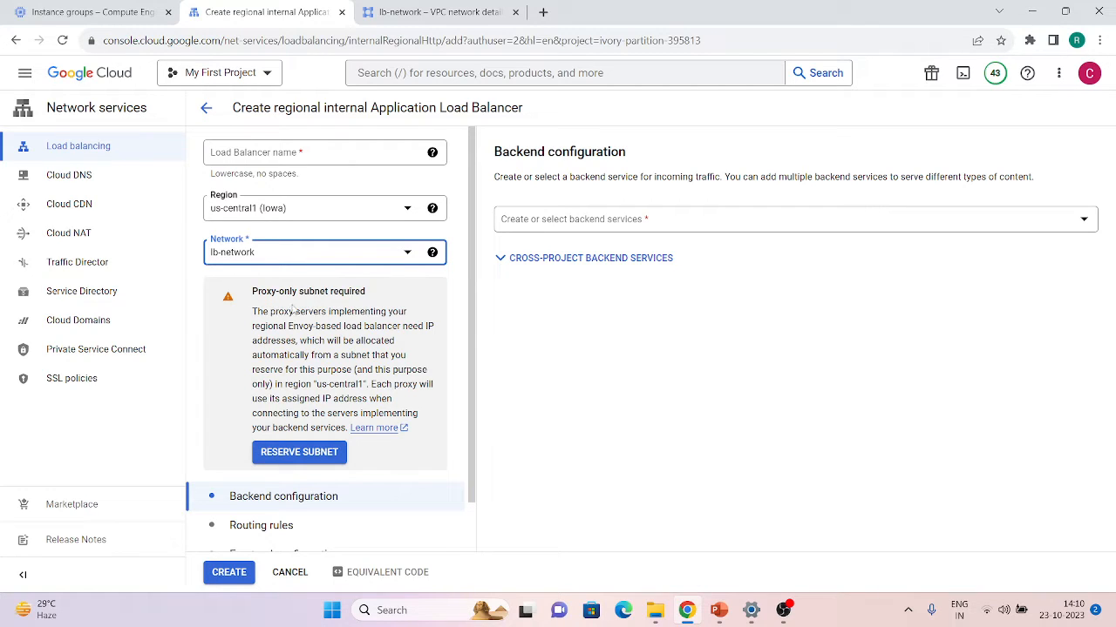
left_click(299, 452)
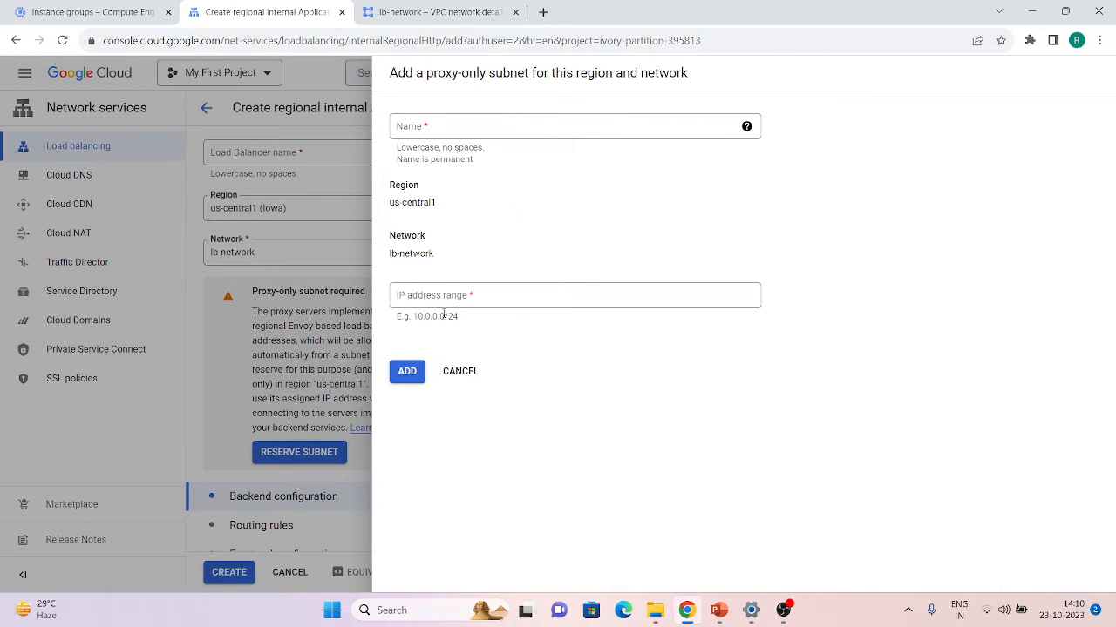
left_click(461, 372)
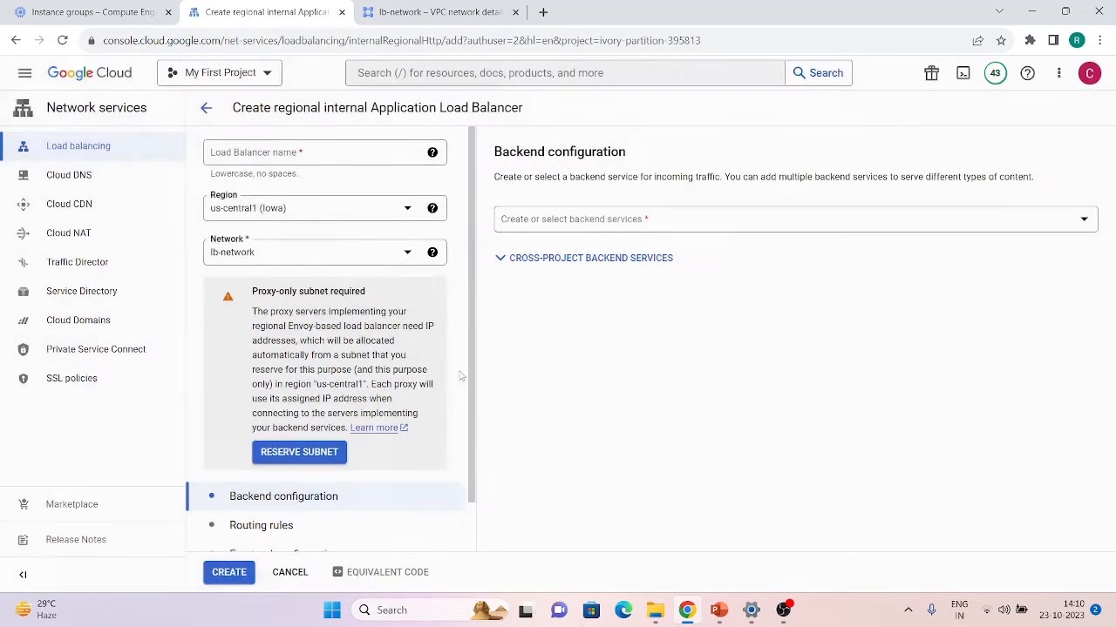
- Start adding a subnet to the lb-network VPC and name it proxy-subnet
left_click(385, 11)
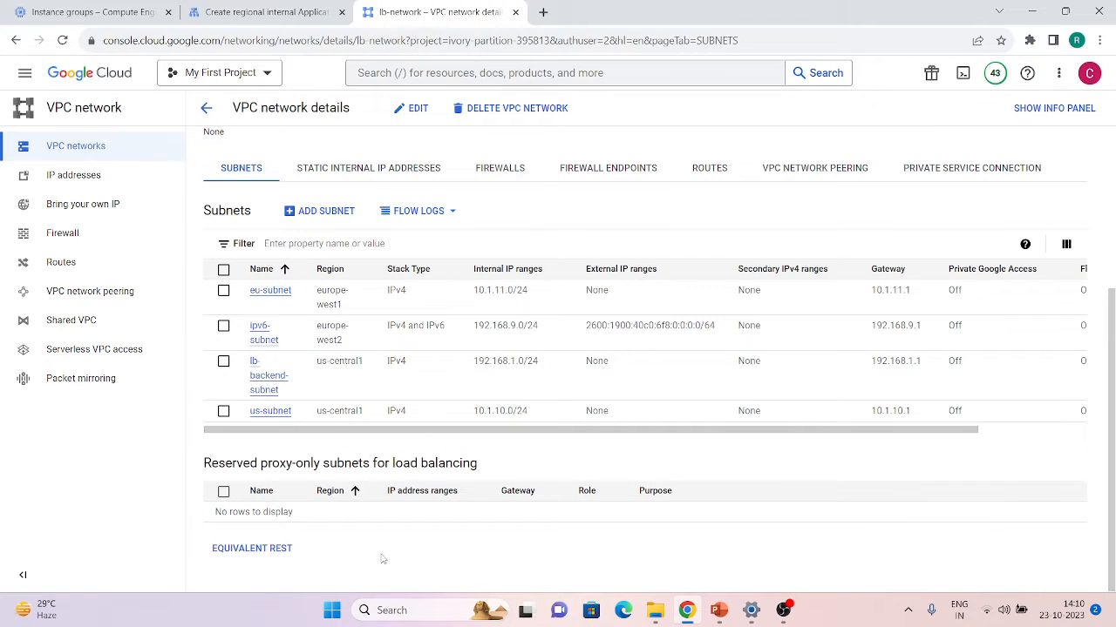
scroll(336, 393, "up", 3)
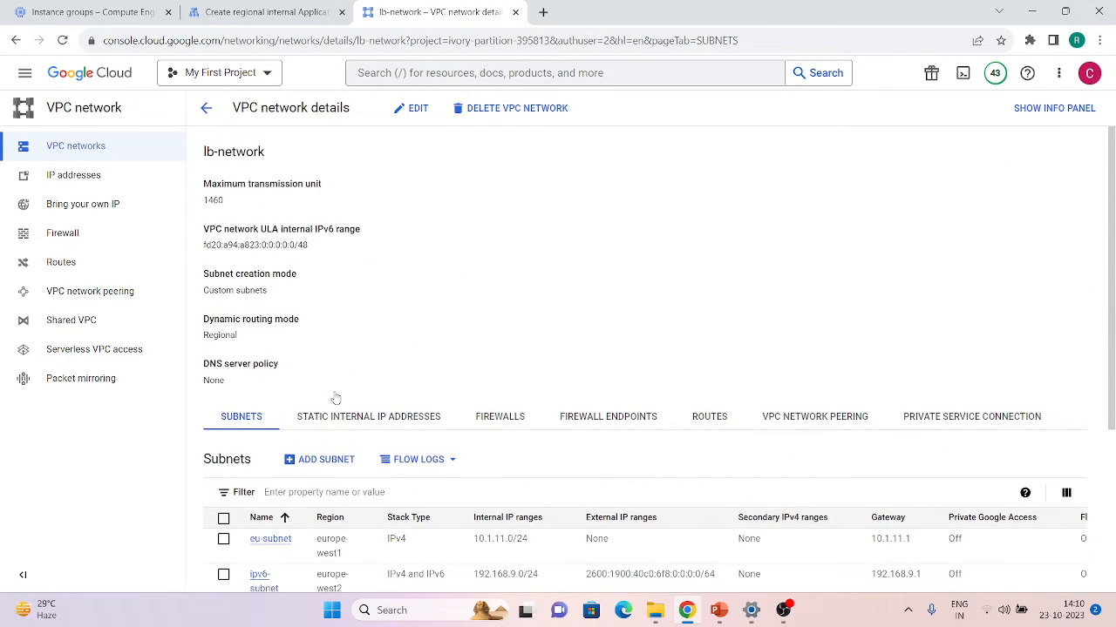
scroll(336, 397, "down", 3)
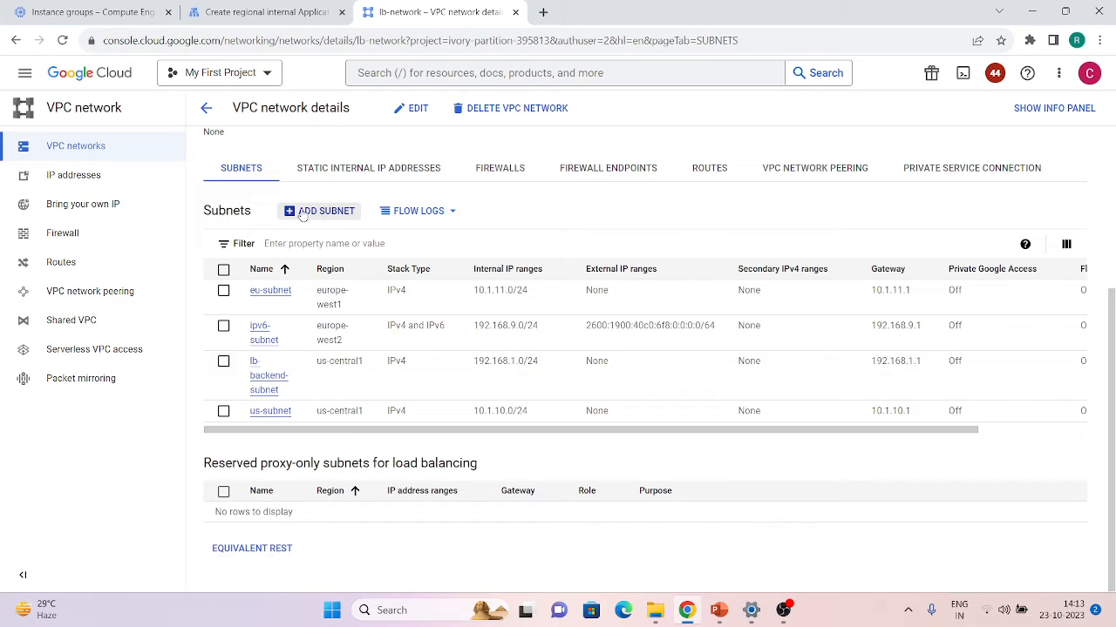
left_click(303, 213)
left_click(427, 129)
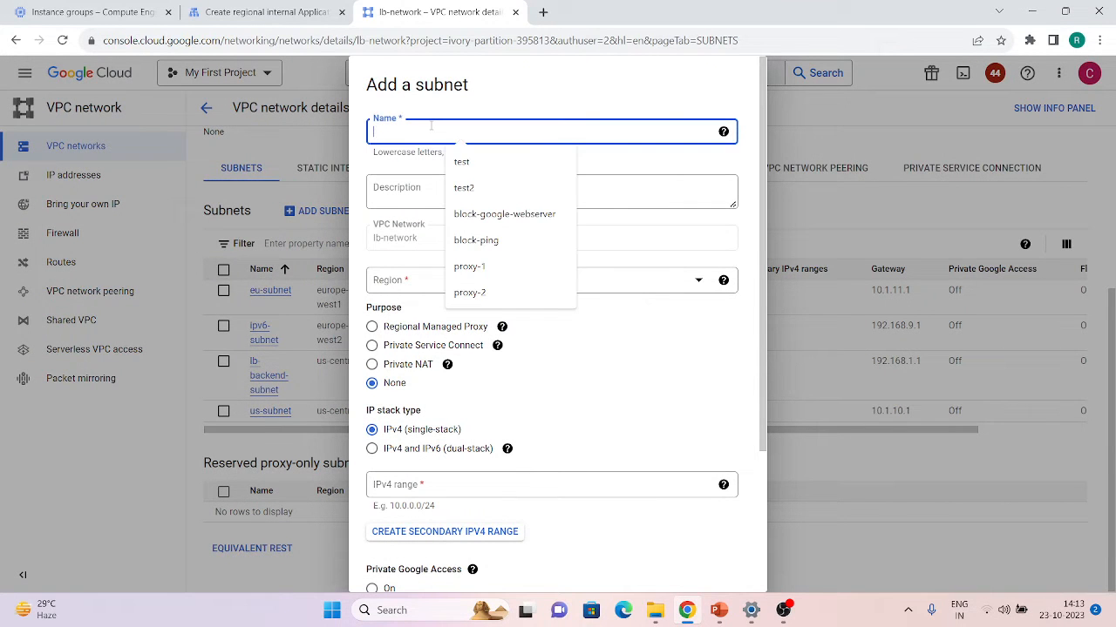
type("proxy-subnet")
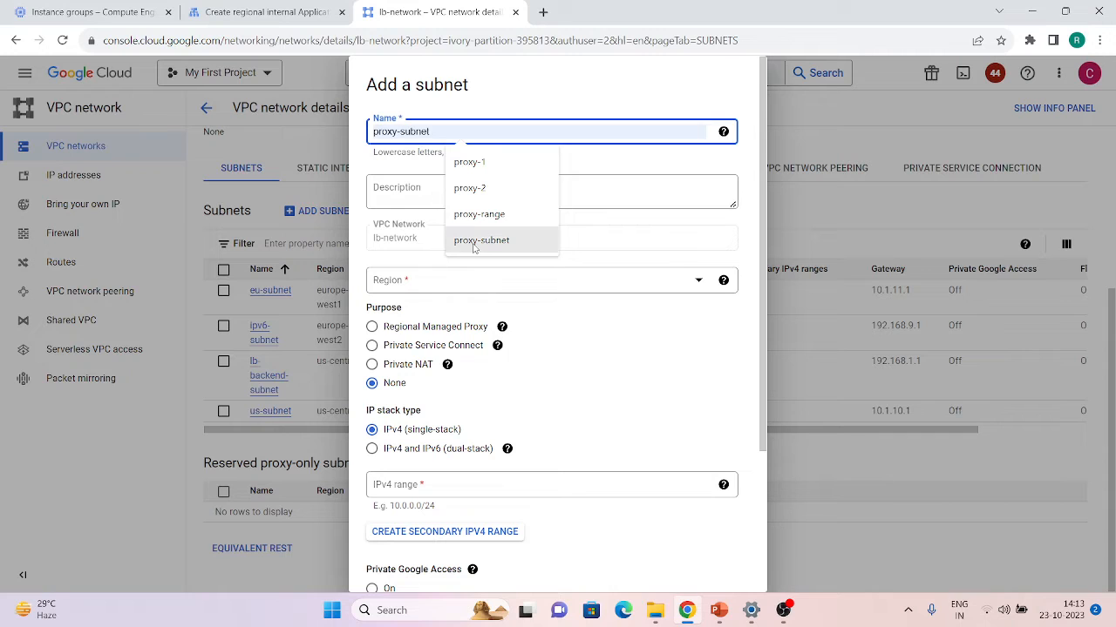
left_click(462, 240)
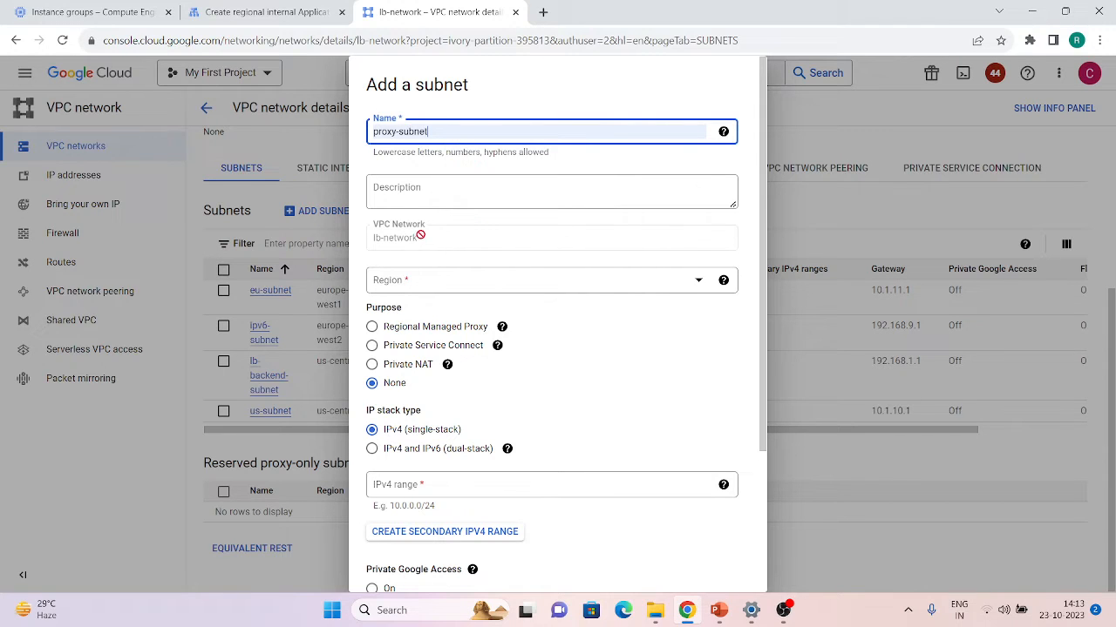
- Set the new subnet's region to us-central1
left_click(443, 280)
scroll(443, 358, "down", 5)
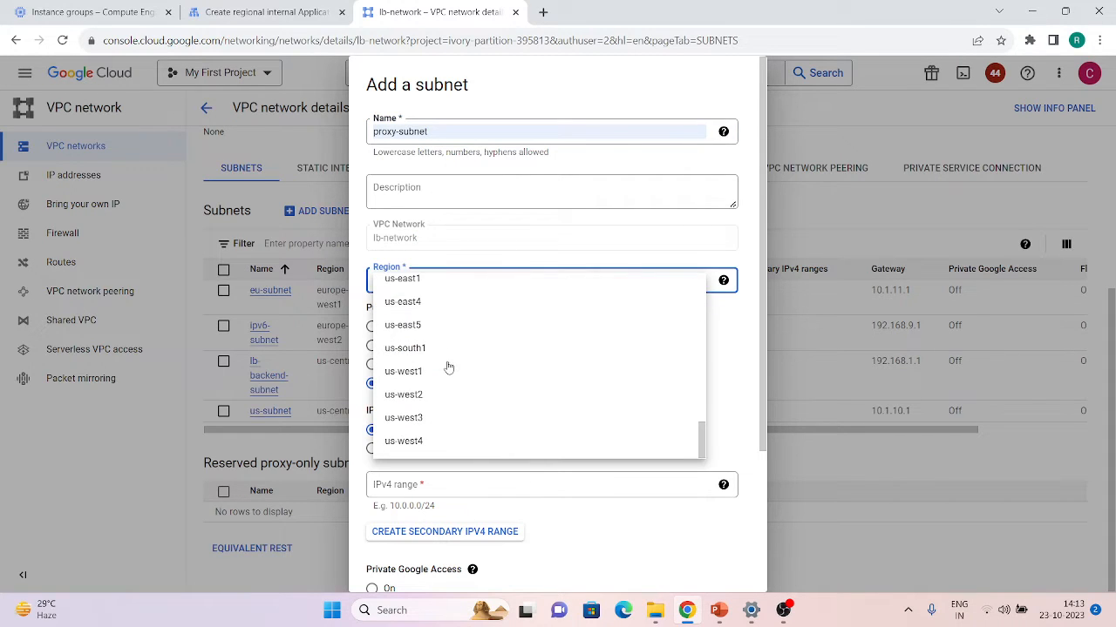
scroll(437, 327, "down", 5)
scroll(436, 327, "up", 3)
scroll(436, 331, "down", 1)
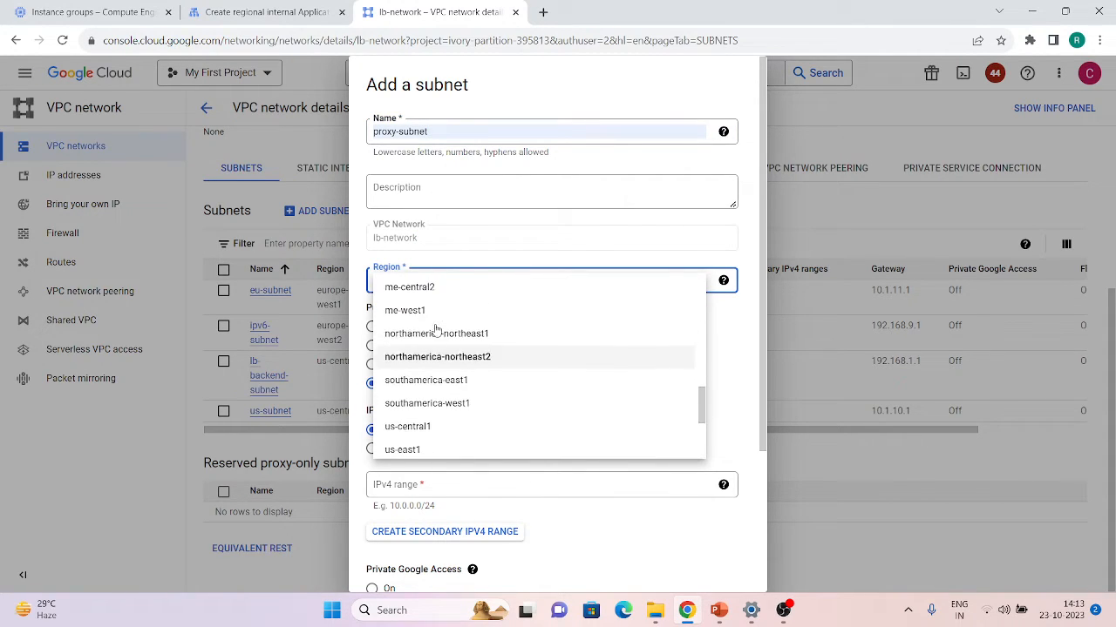
left_click(423, 427)
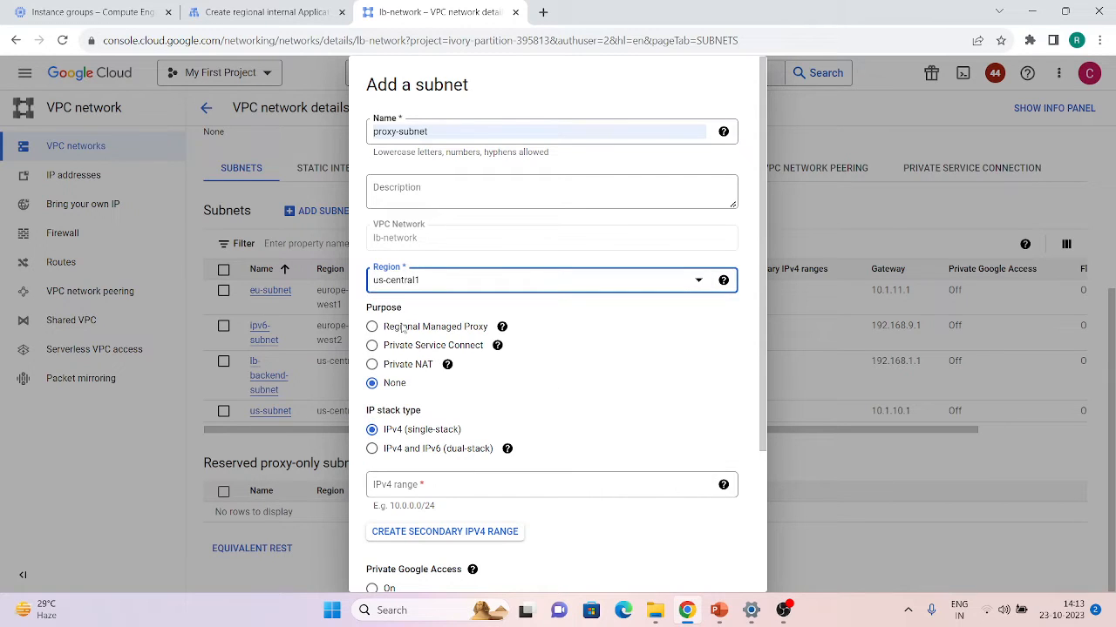
- Give the subnet the Regional Managed Proxy purpose and the IPv4 range 192.168.7.0/24, and add it
left_click(446, 325)
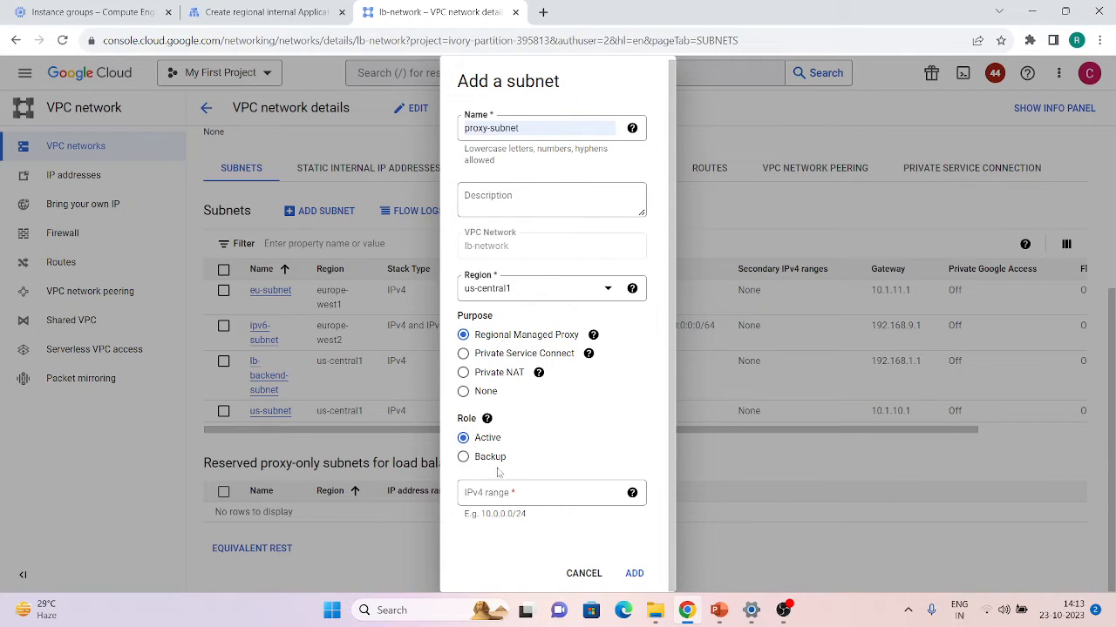
left_click(497, 495)
type("192.168.")
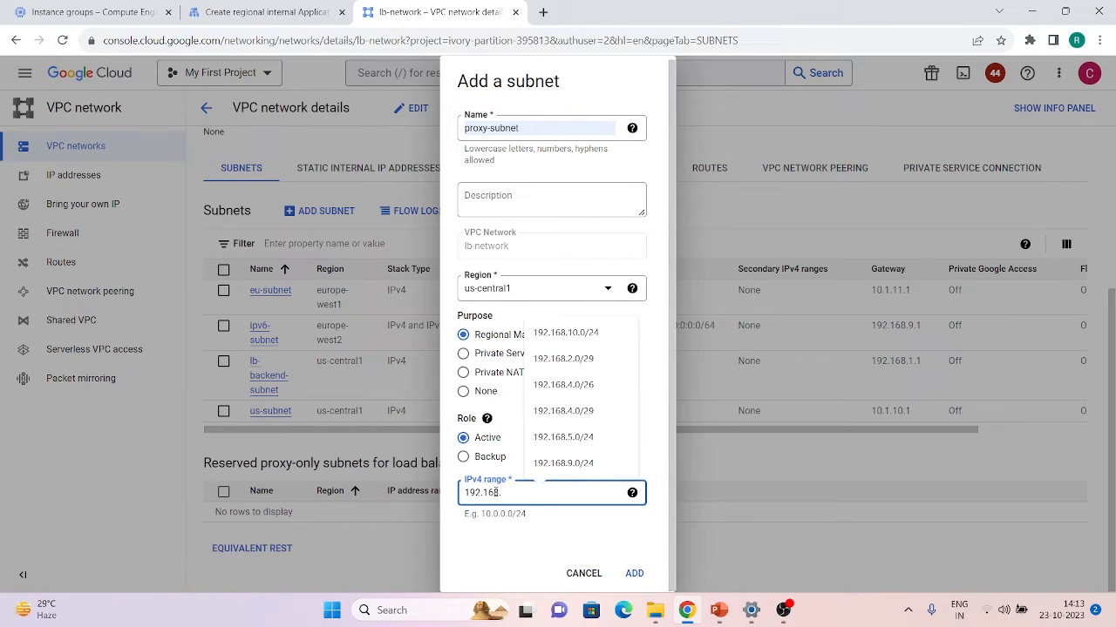
type("7.0/24")
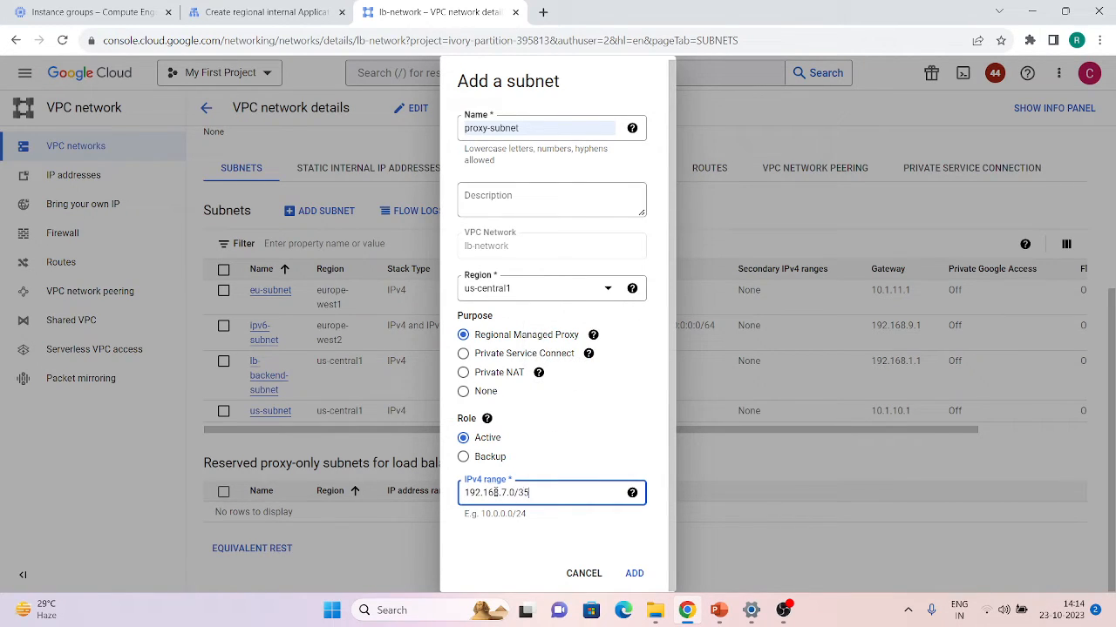
left_click(633, 574)
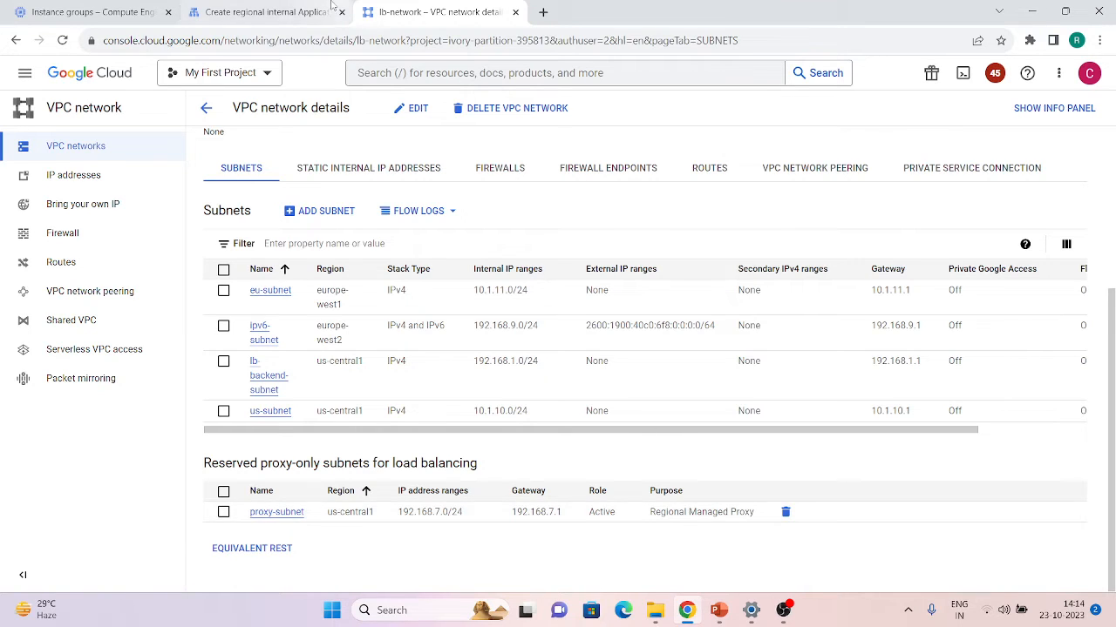
- Discard the open load balancer form and start a new Application Load Balancer (HTTP/S) configuration
left_click(235, 10)
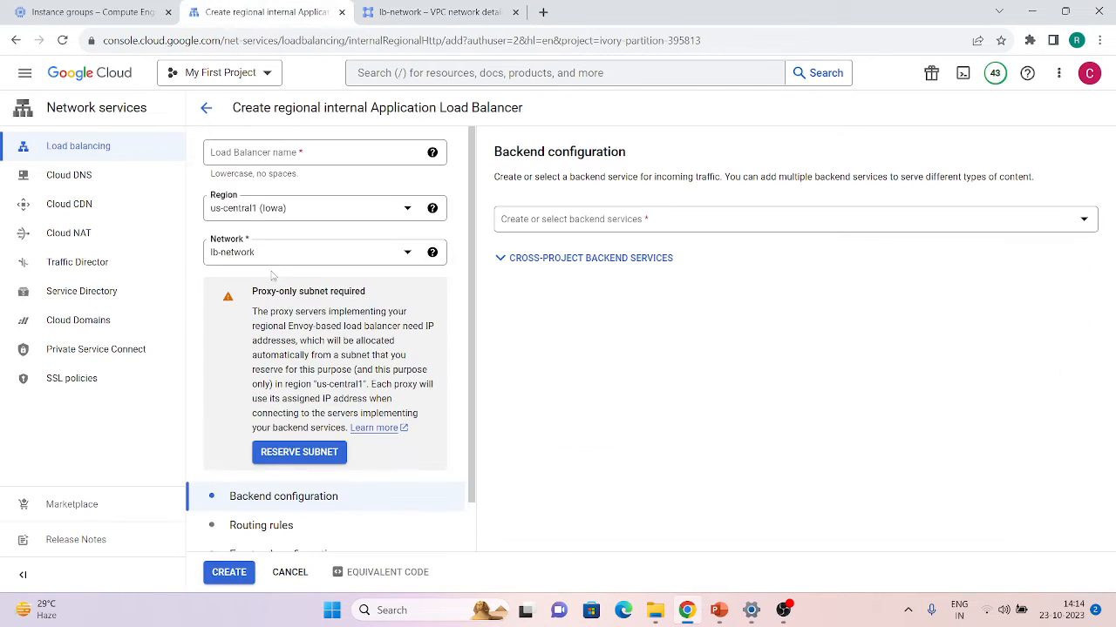
left_click(291, 572)
left_click(419, 111)
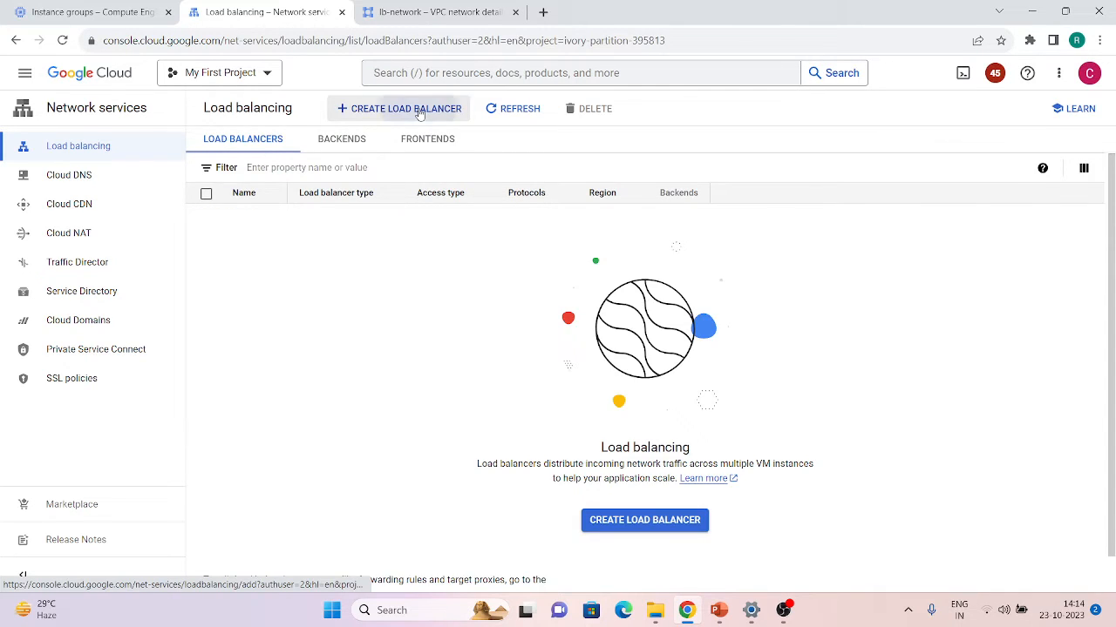
left_click(280, 361)
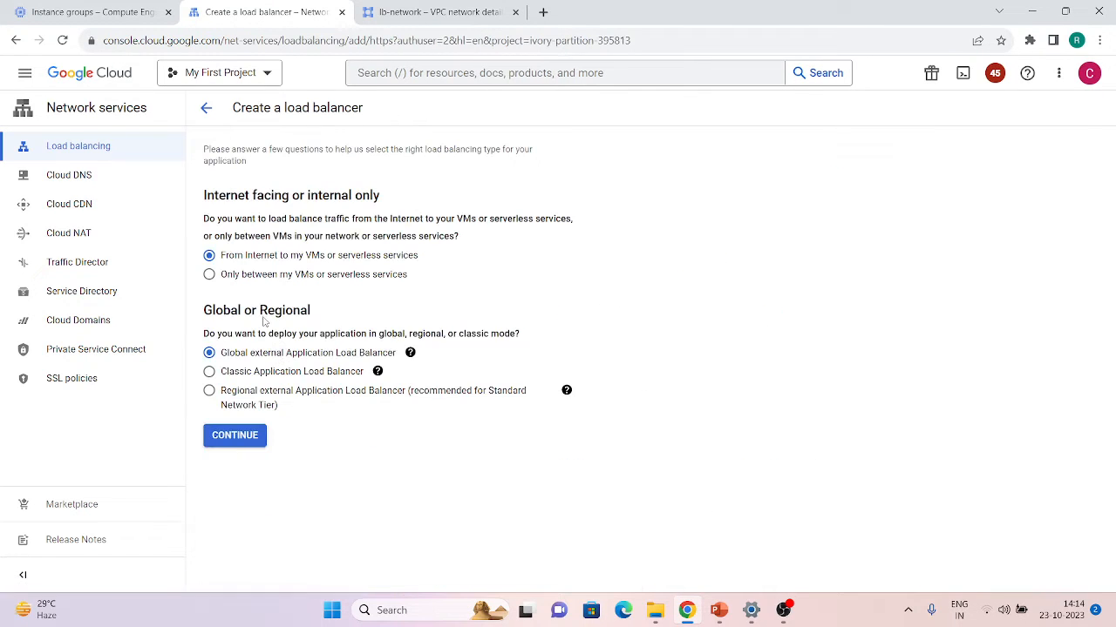
- Choose load balancing only between VMs or serverless services and name the load balancer my-lb
left_click(261, 275)
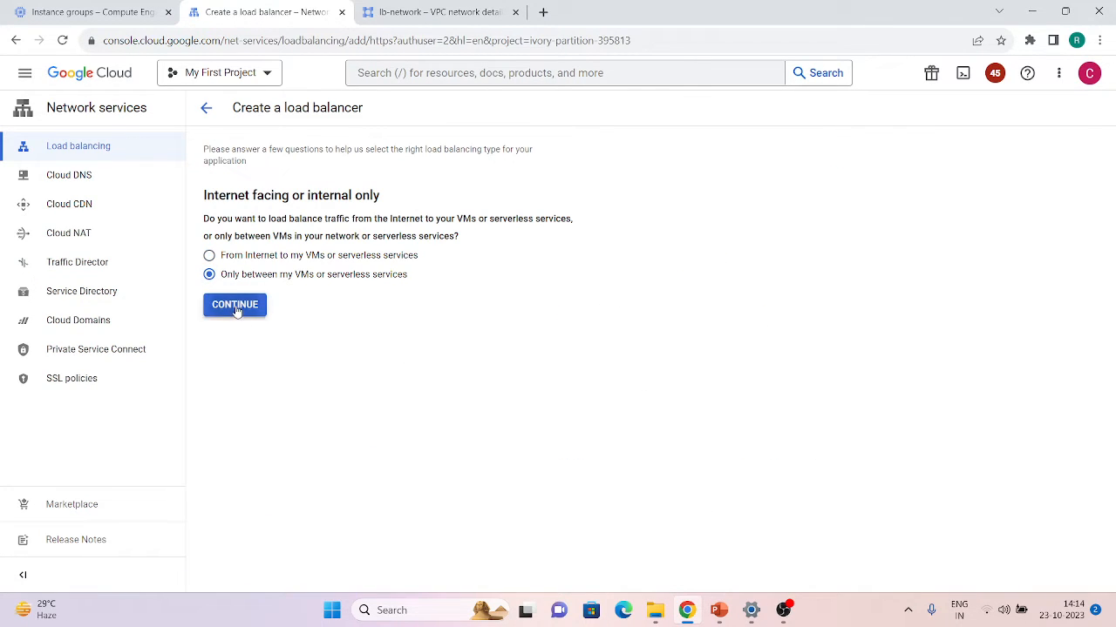
left_click(237, 307)
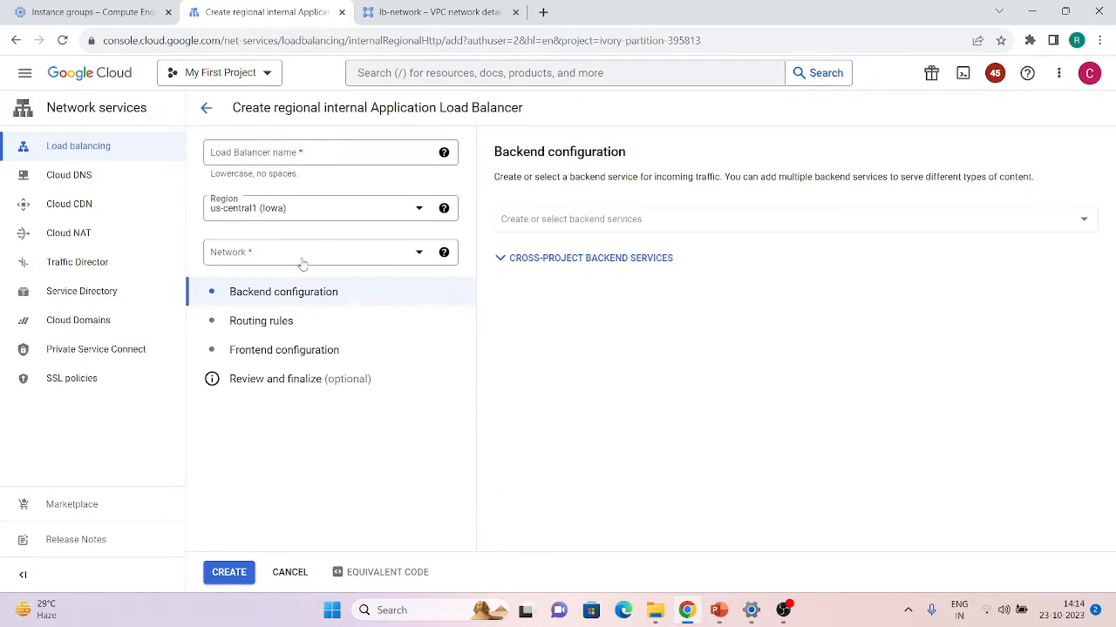
left_click(305, 156)
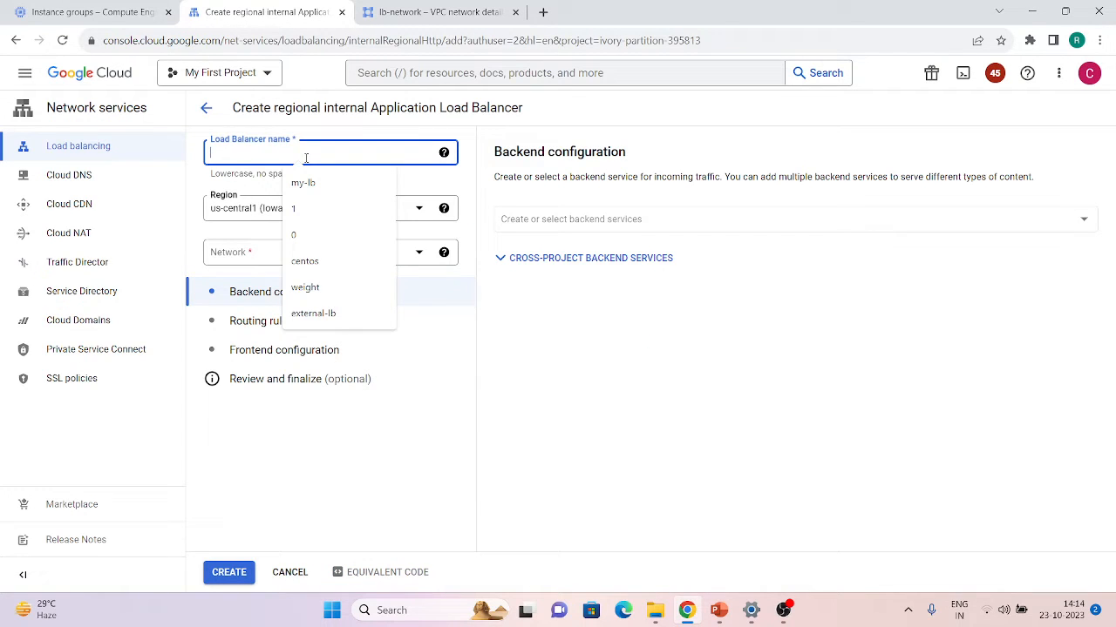
type("my-lb")
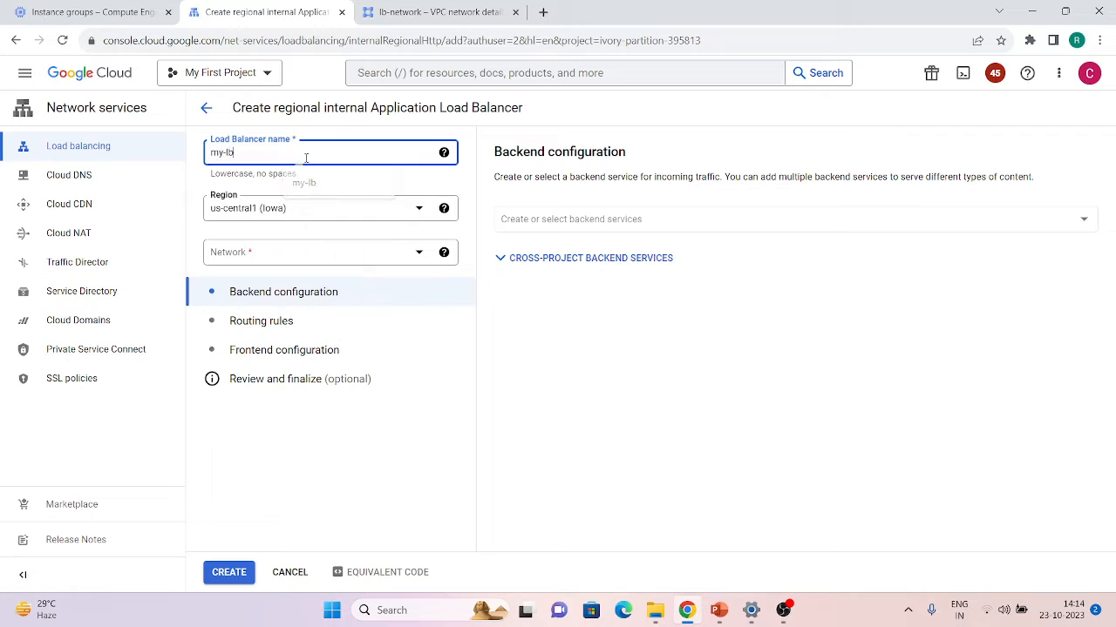
- Keep the region us-central1, select lb-network as the network, and check its proxy-only subnet in the VPC network details
left_click(268, 212)
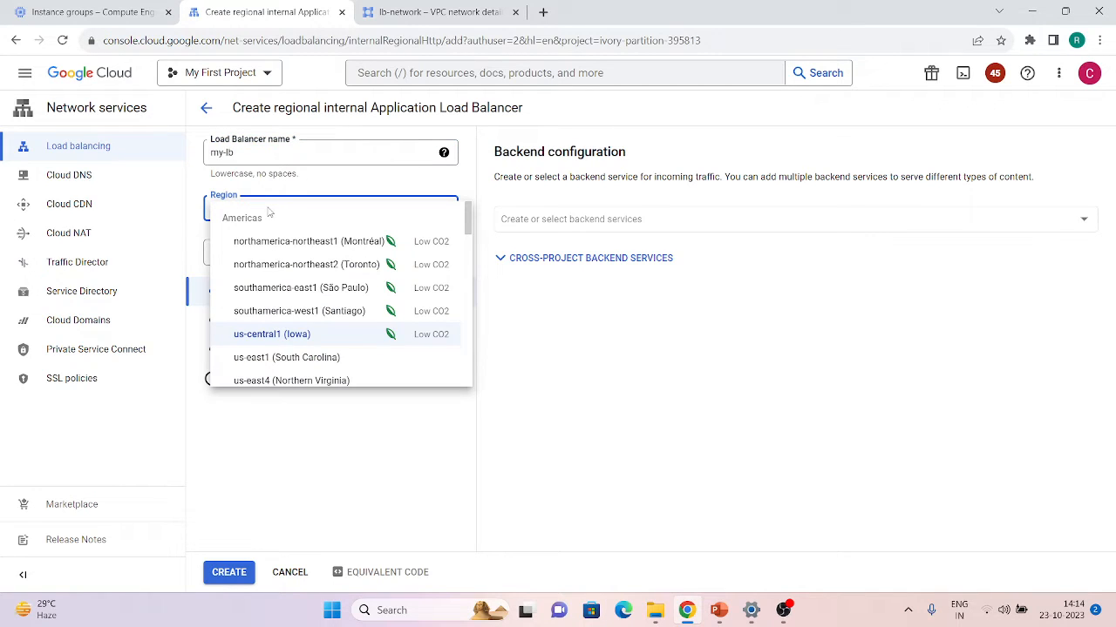
left_click(323, 186)
left_click(281, 253)
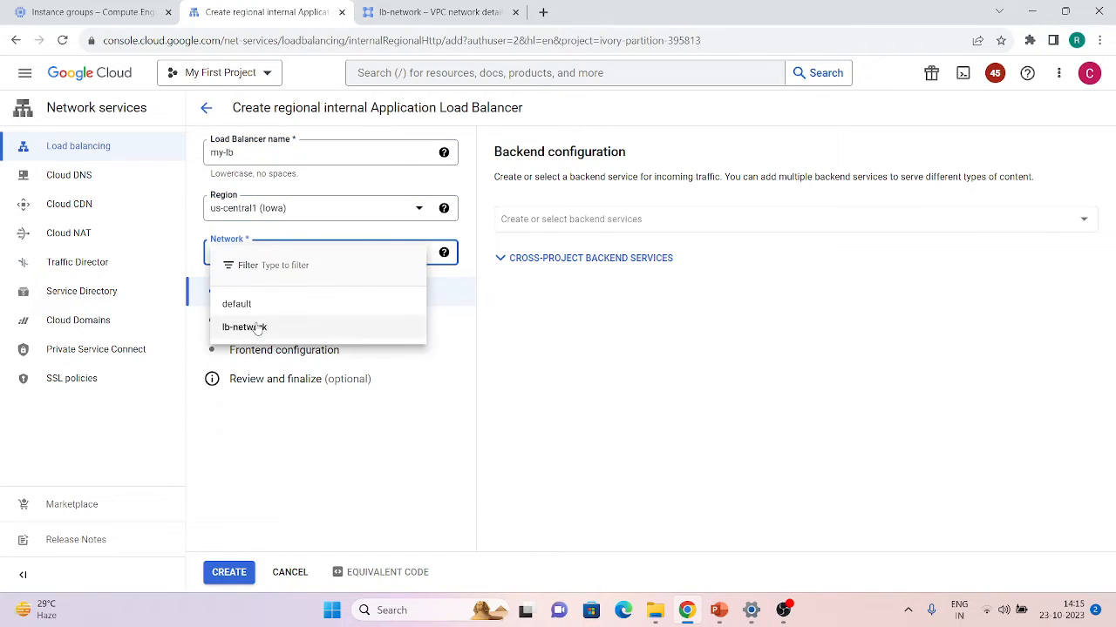
left_click(258, 328)
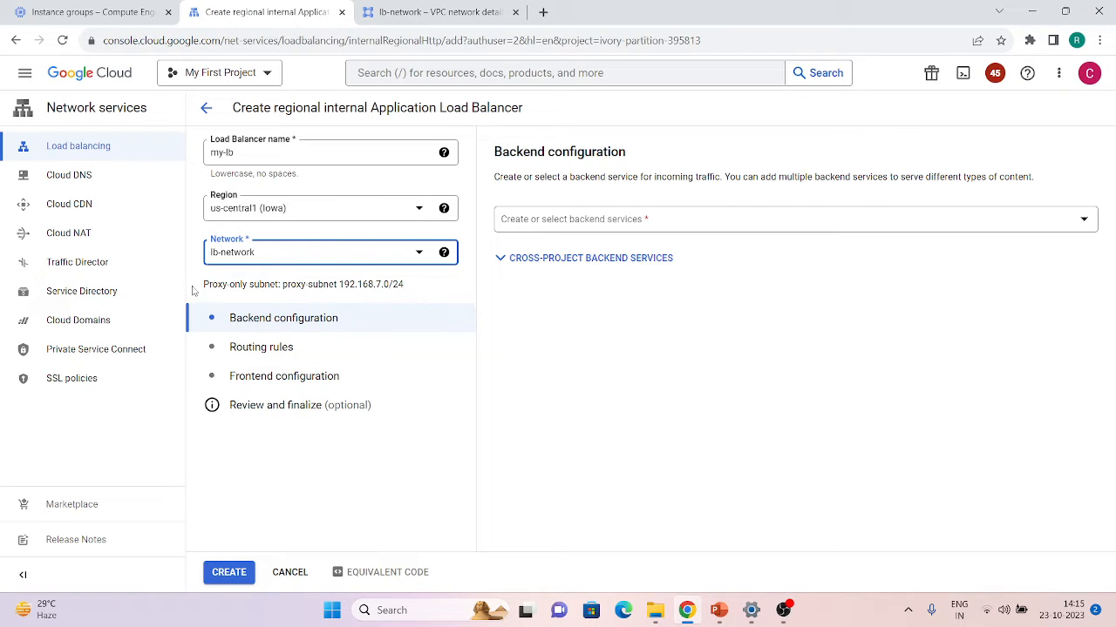
left_click(442, 9)
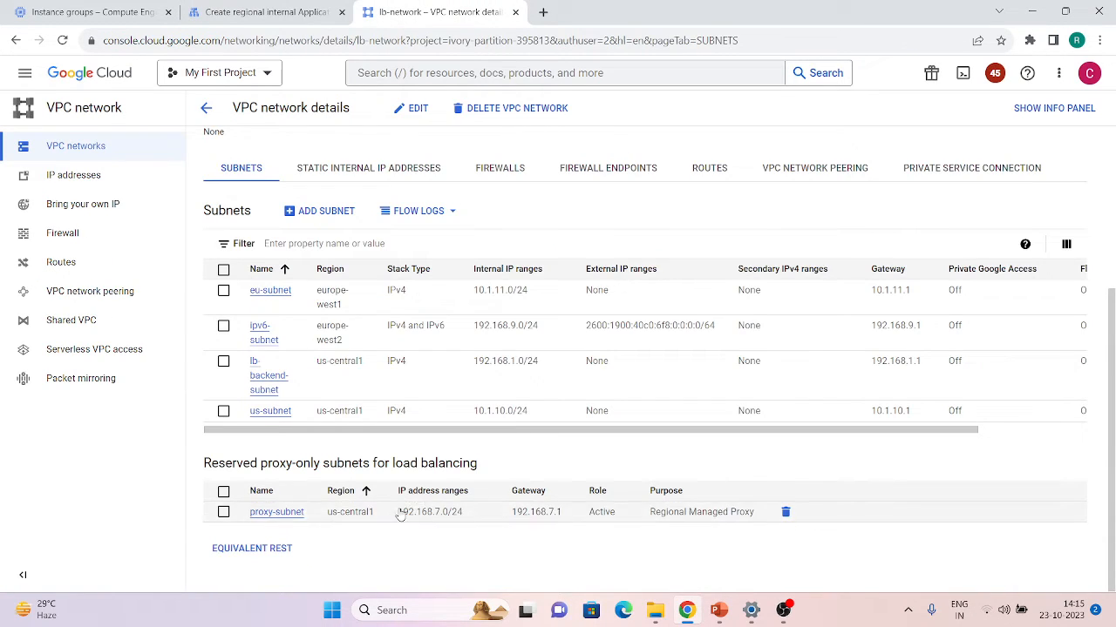
left_click(272, 7)
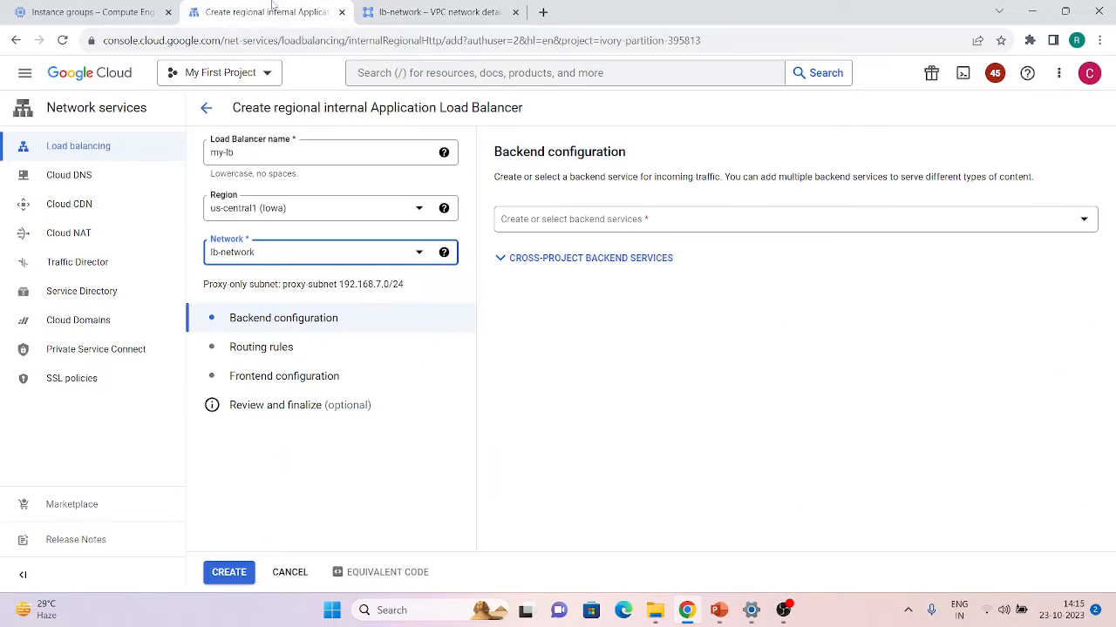
- Start a new backend service named my-backend and keep Instance group as its backend type
left_click(550, 225)
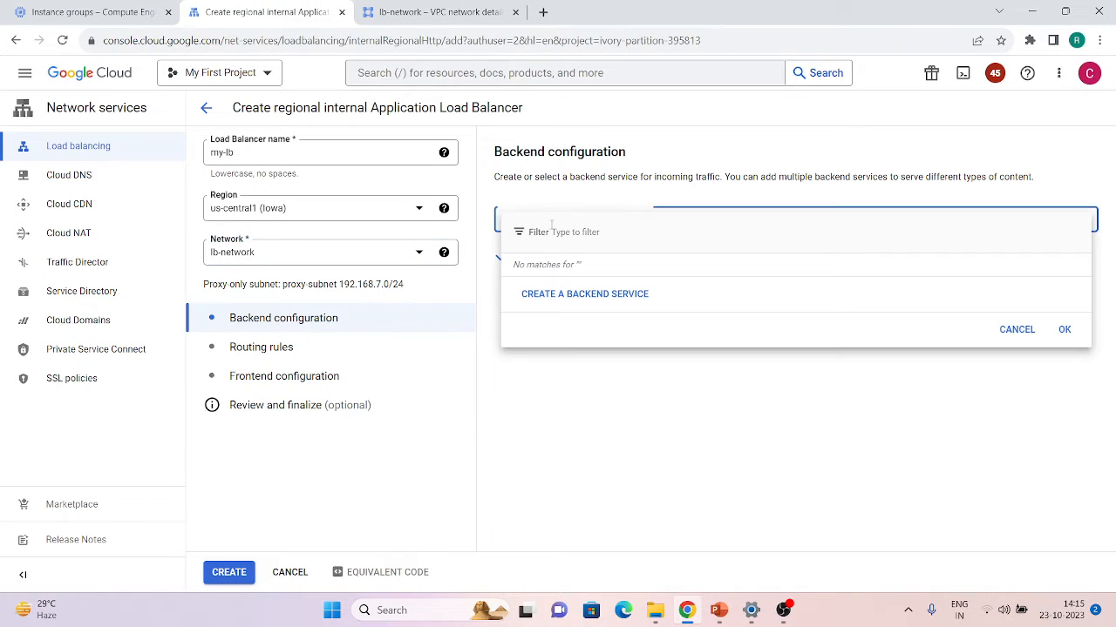
left_click(555, 294)
left_click(442, 131)
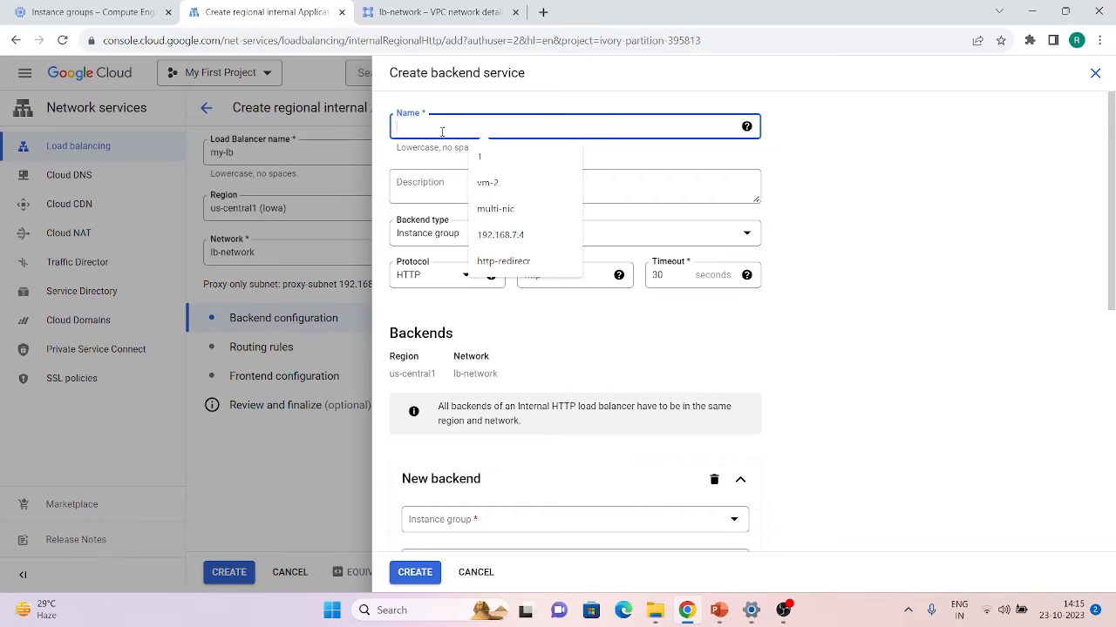
type("my-backend")
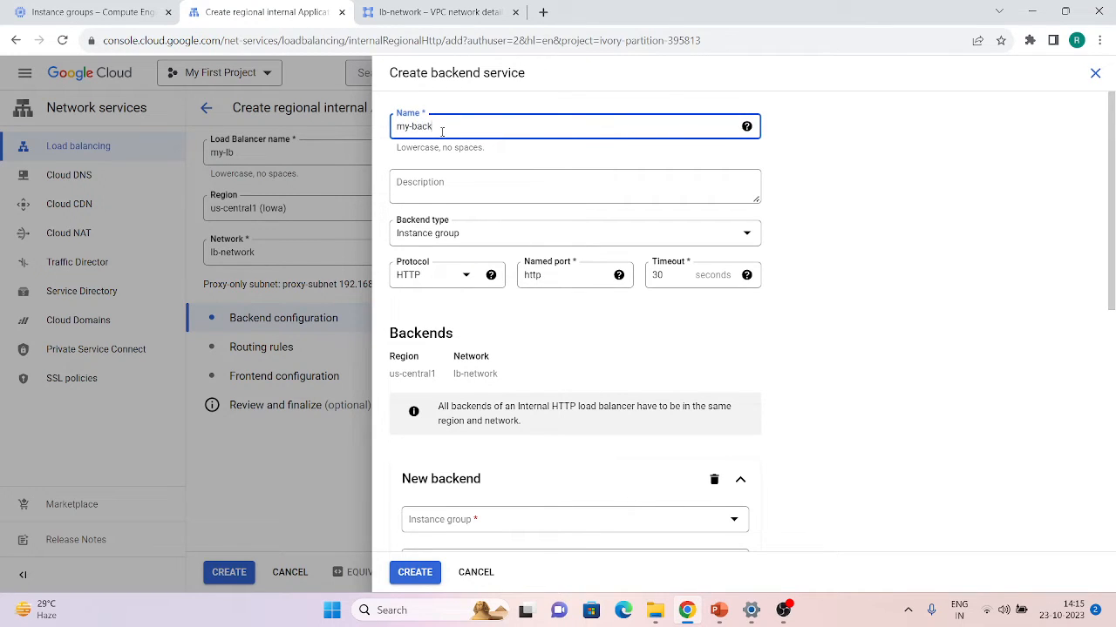
left_click(460, 229)
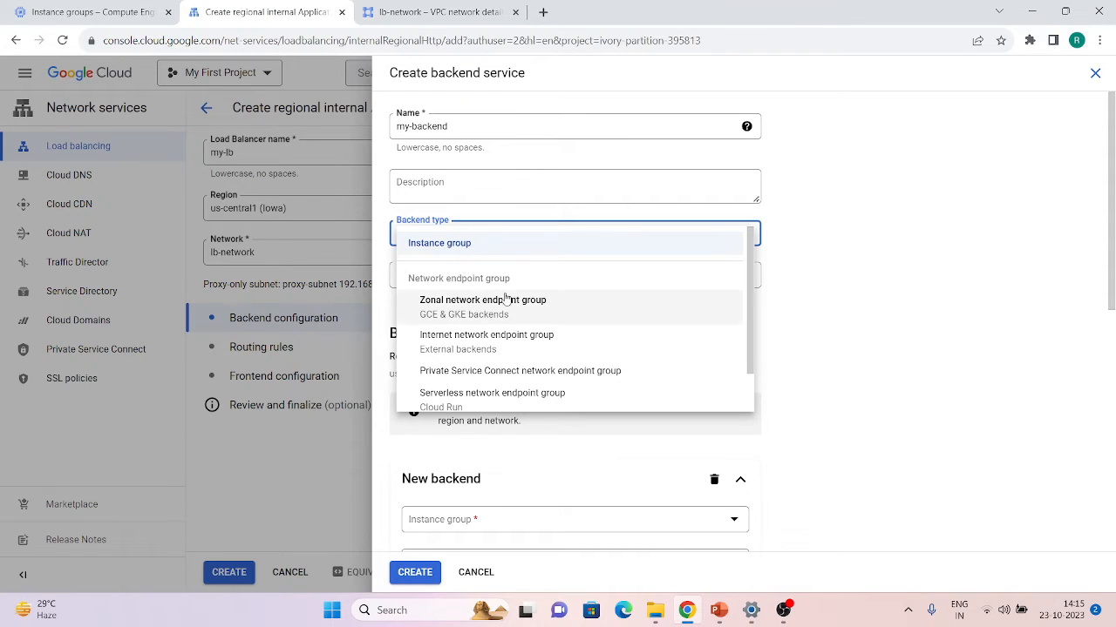
scroll(505, 305, "down", 1)
scroll(505, 305, "down", 1)
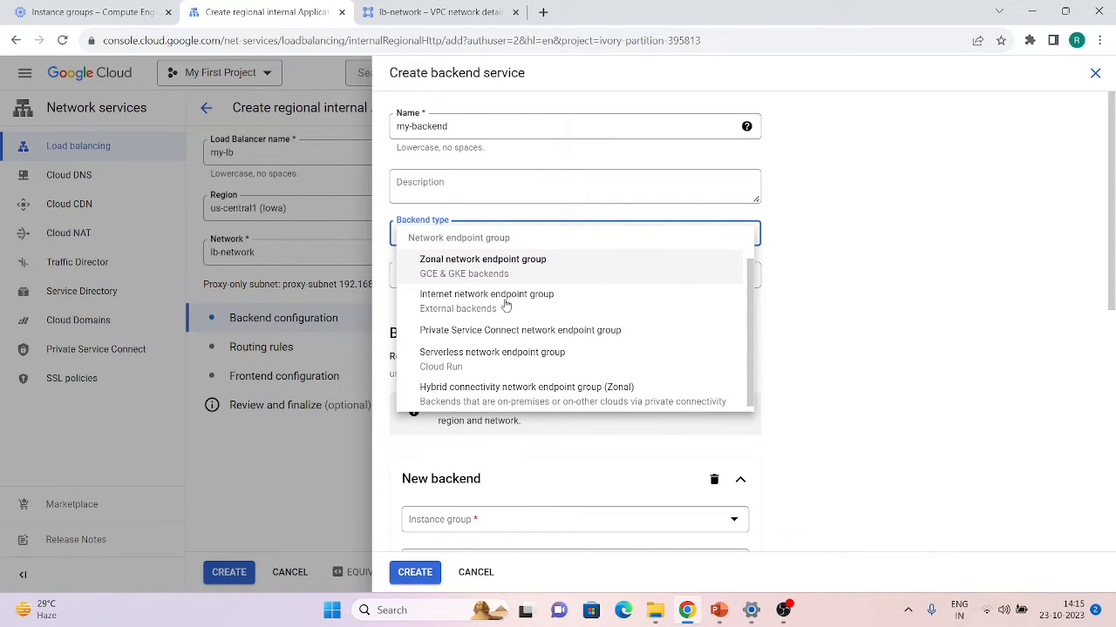
scroll(505, 305, "up", 2)
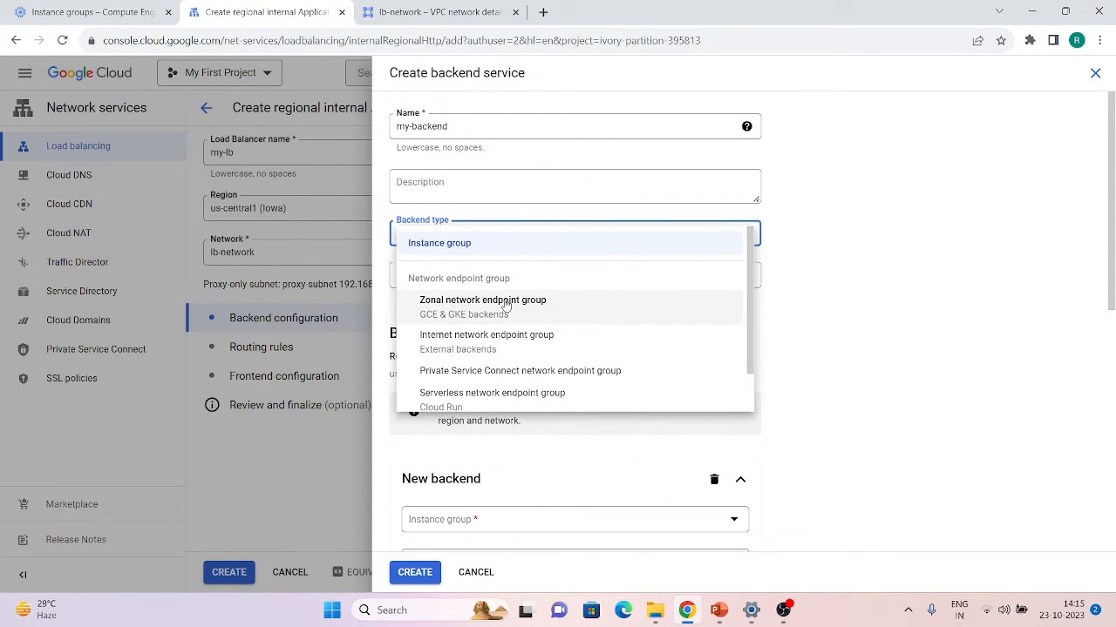
left_click(927, 304)
- Assign the internal-ig instance group to the new backend and select health-check as the backend service's health check
scroll(542, 392, "down", 2)
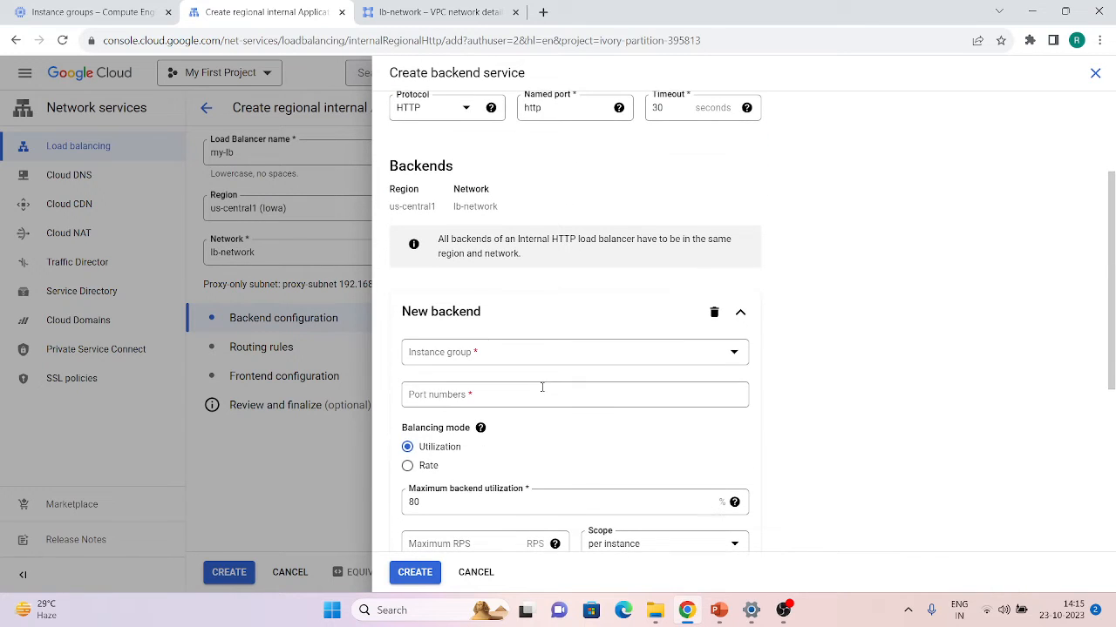
left_click(558, 357)
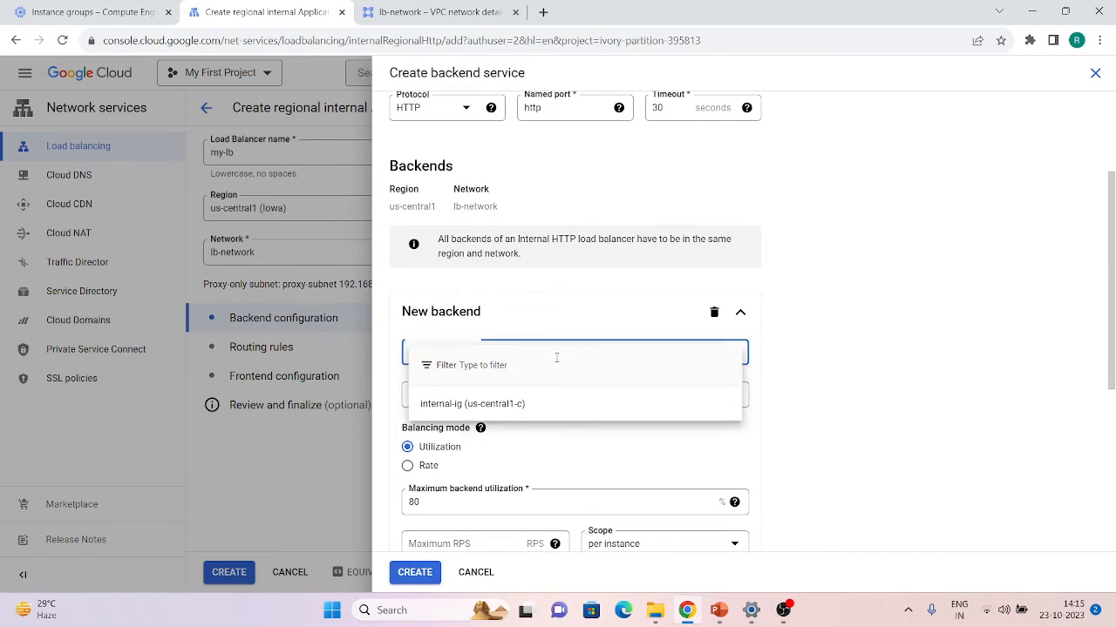
left_click(473, 406)
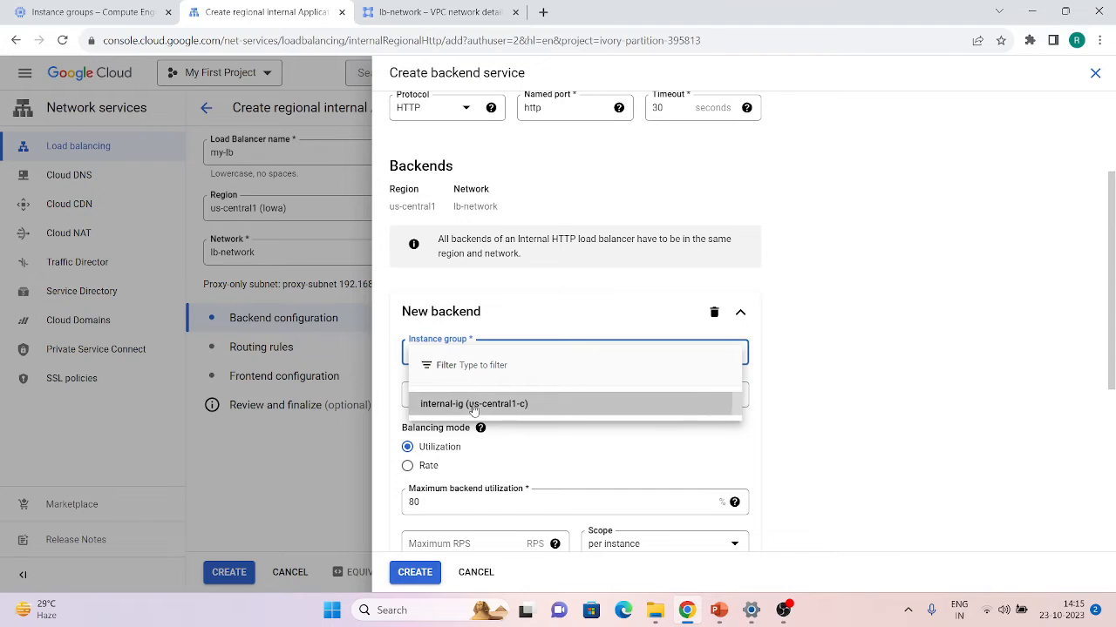
scroll(593, 435, "down", 4)
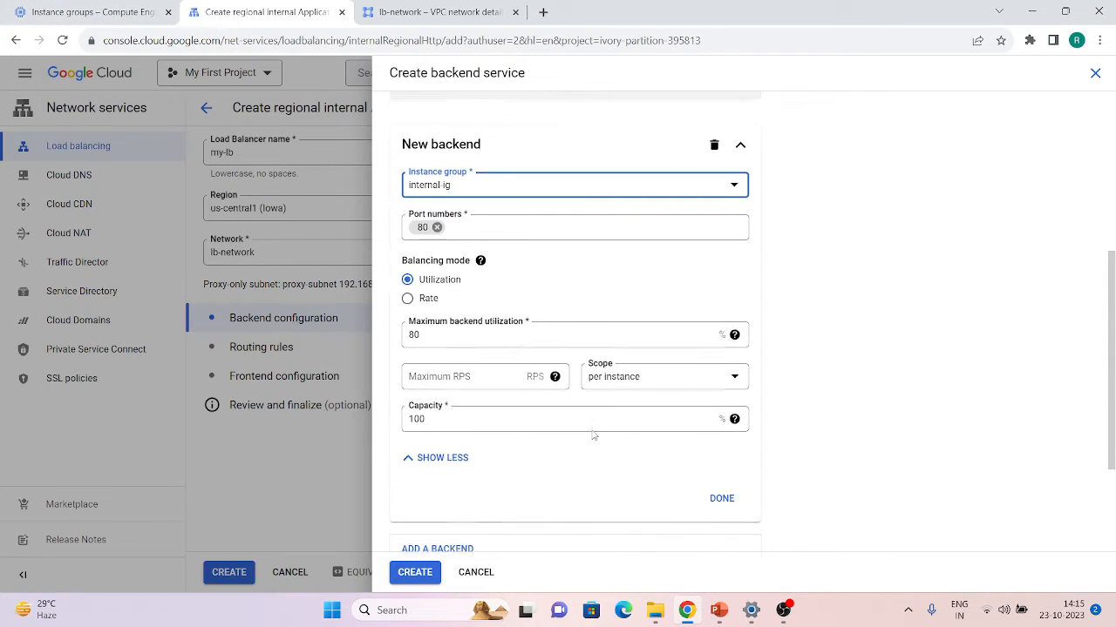
left_click(593, 425)
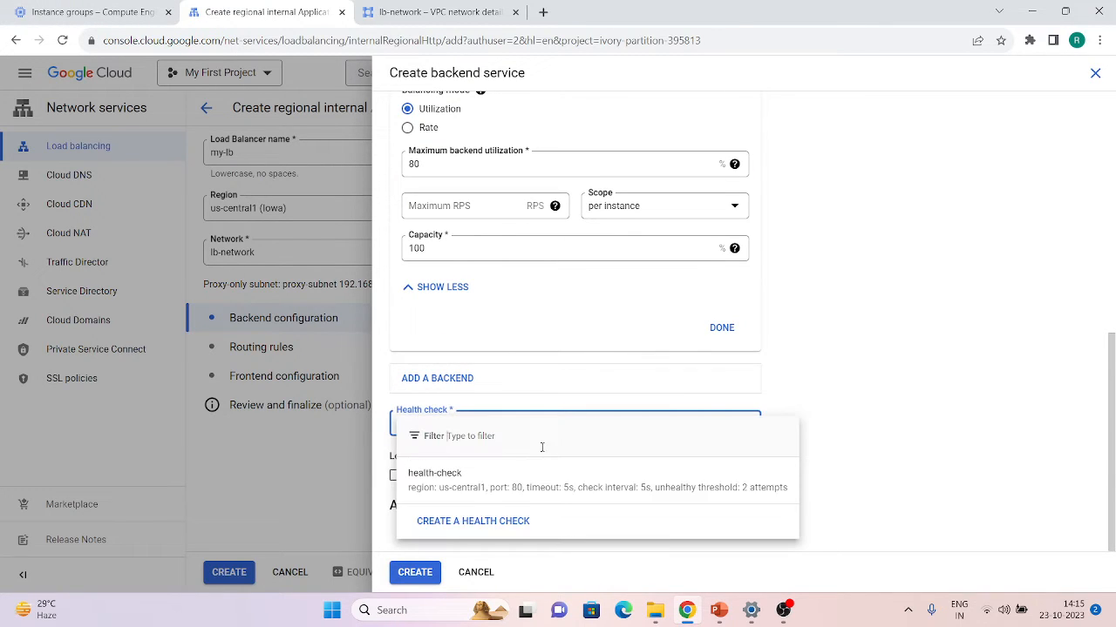
left_click(495, 488)
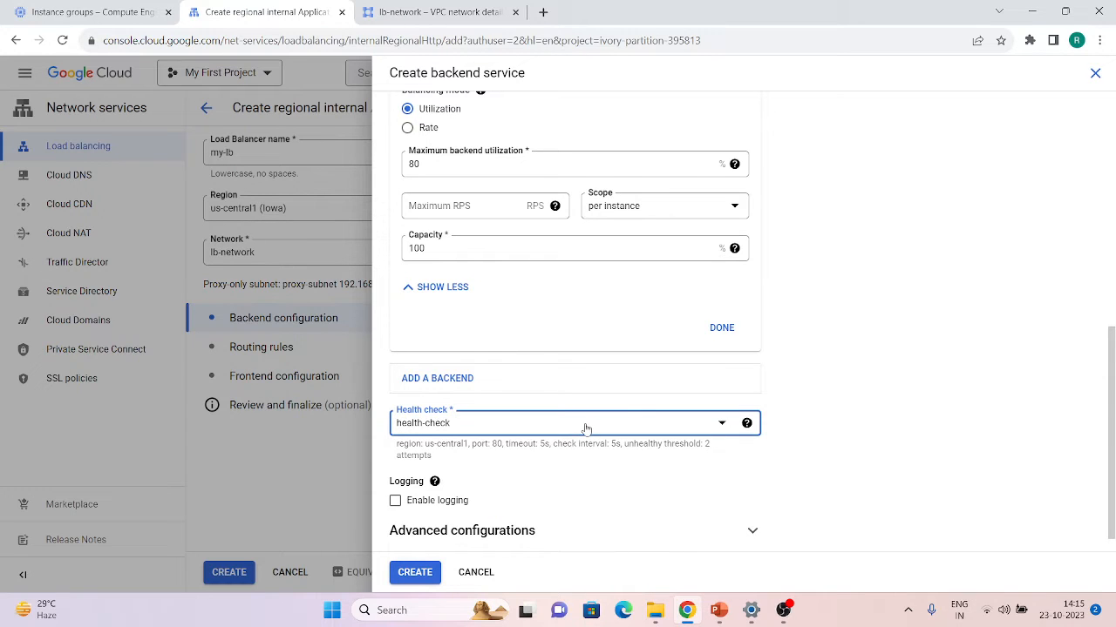
- Examine the protocol, port and health criteria fields of a new health check form and leave it without saving
left_click(586, 427)
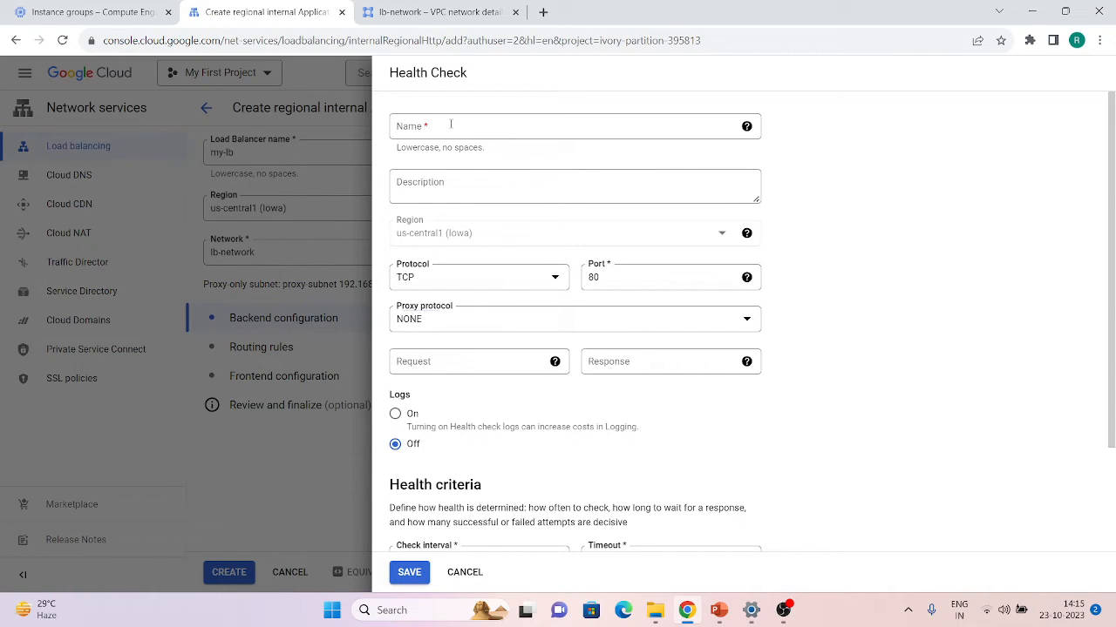
scroll(467, 504, "down", 2)
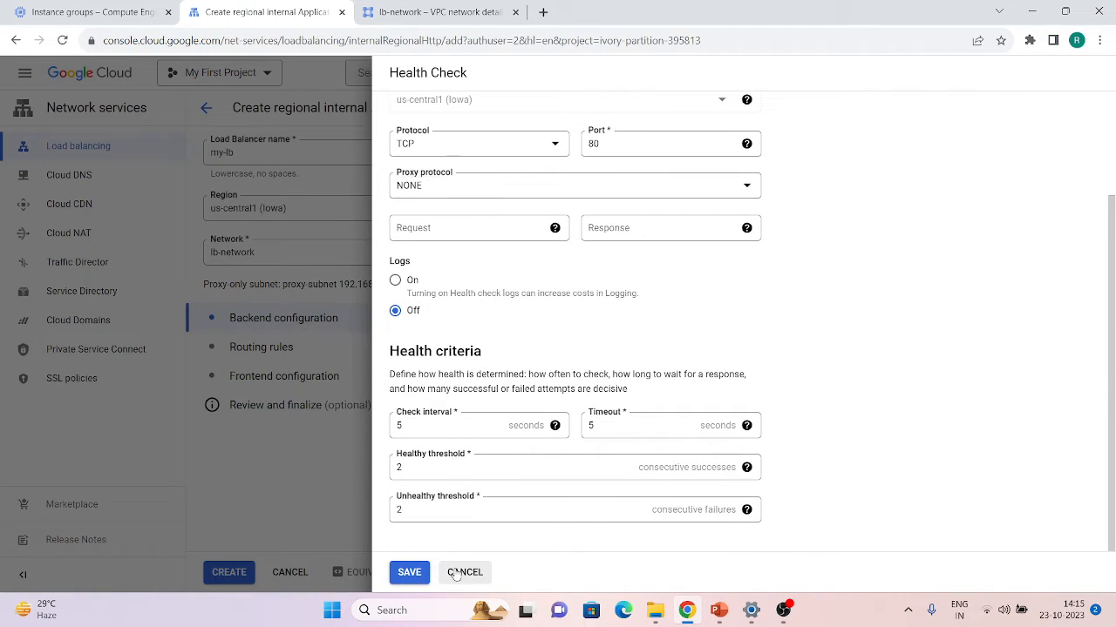
scroll(518, 252, "up", 2)
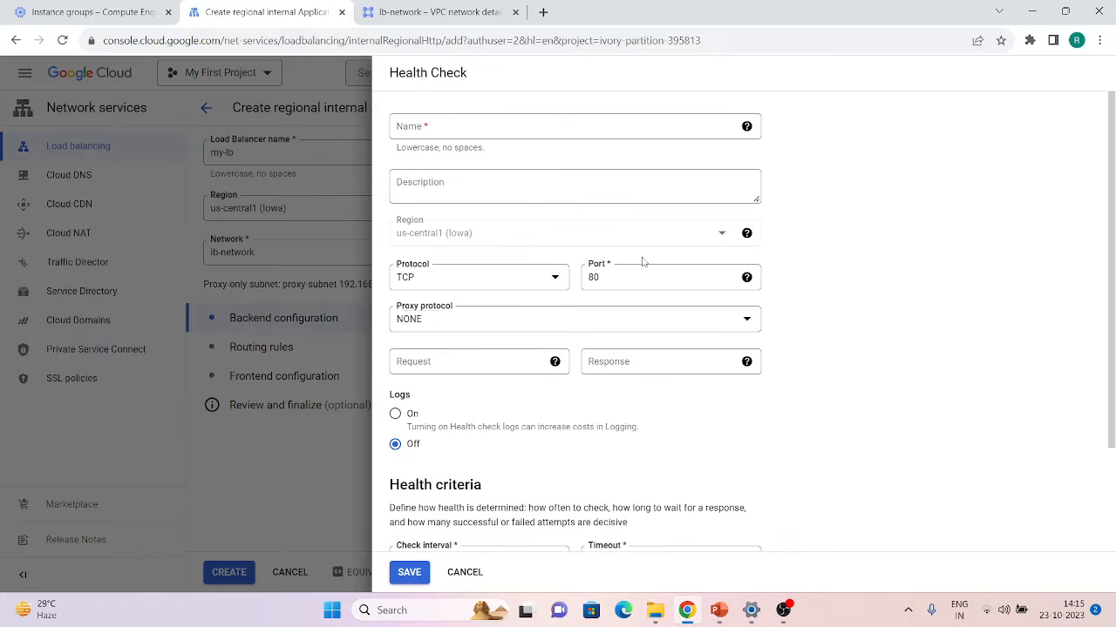
left_click(425, 570)
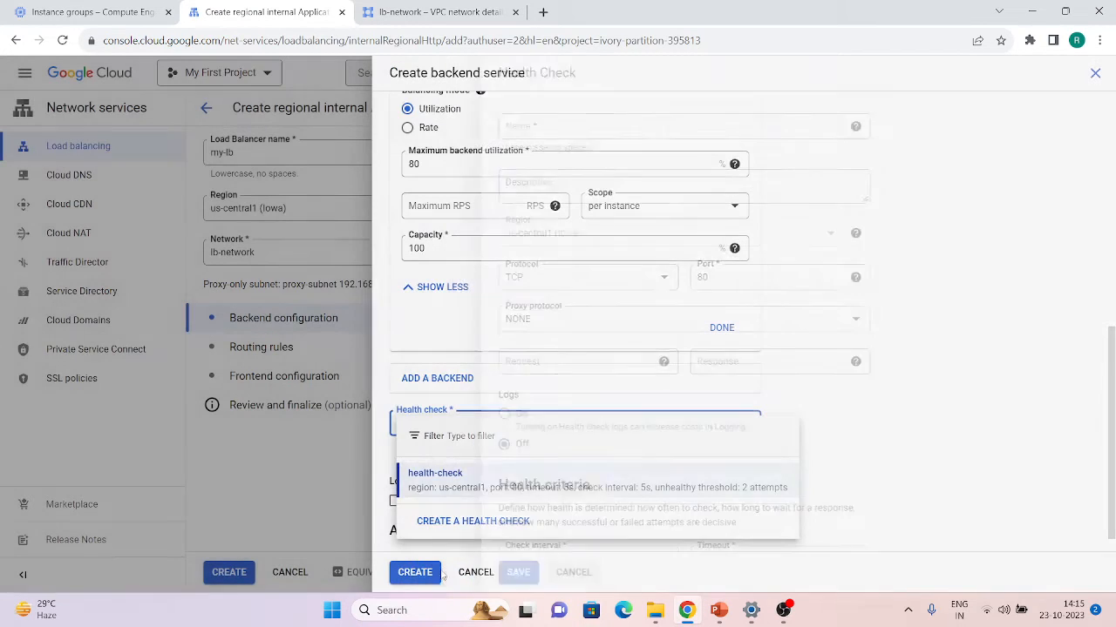
left_click(584, 479)
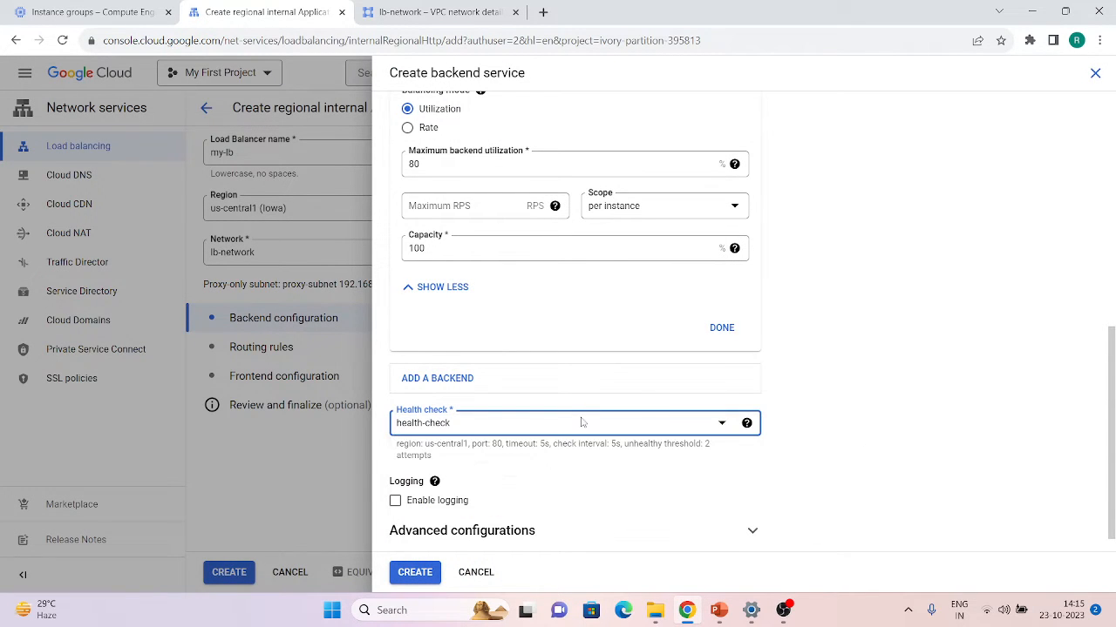
- Create the my-backend backend service and review the load balancer's host and path routing rules
scroll(553, 478, "down", 1)
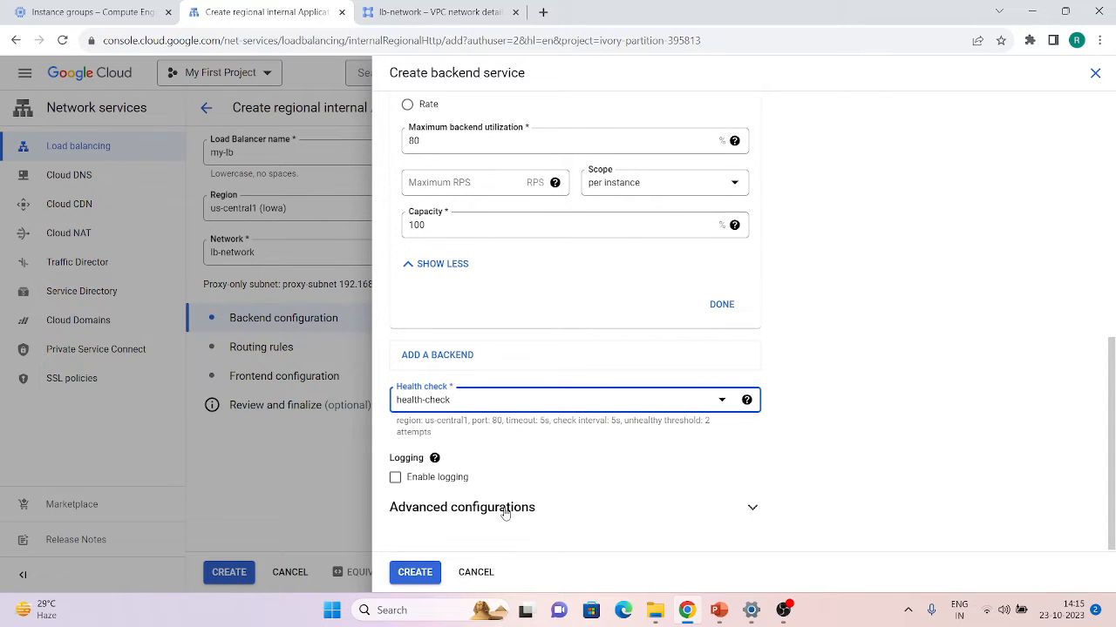
left_click(427, 573)
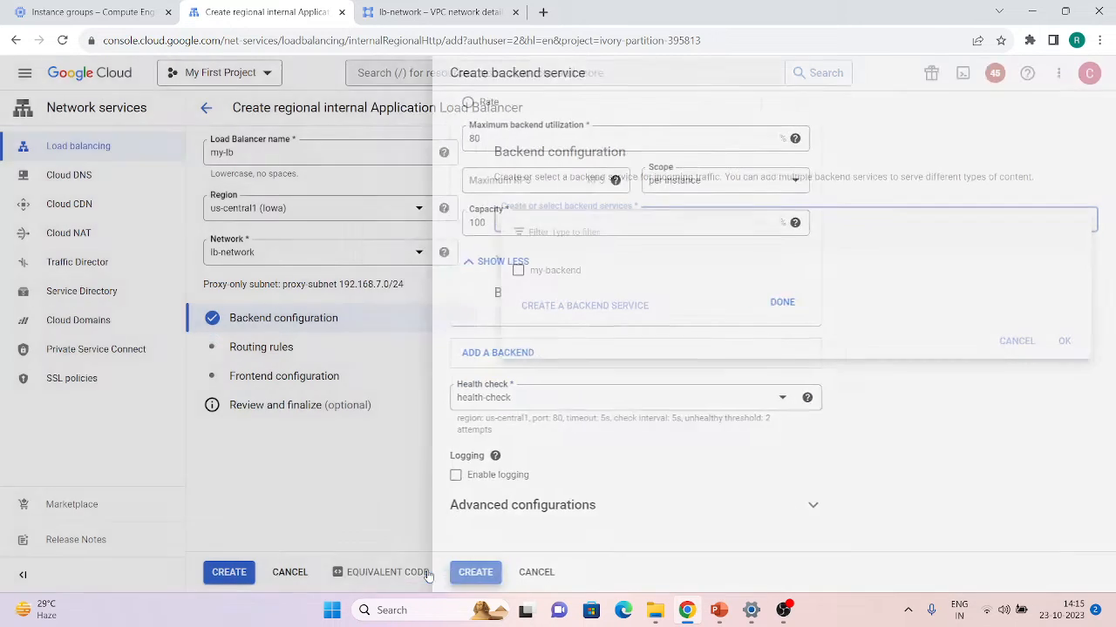
left_click(249, 347)
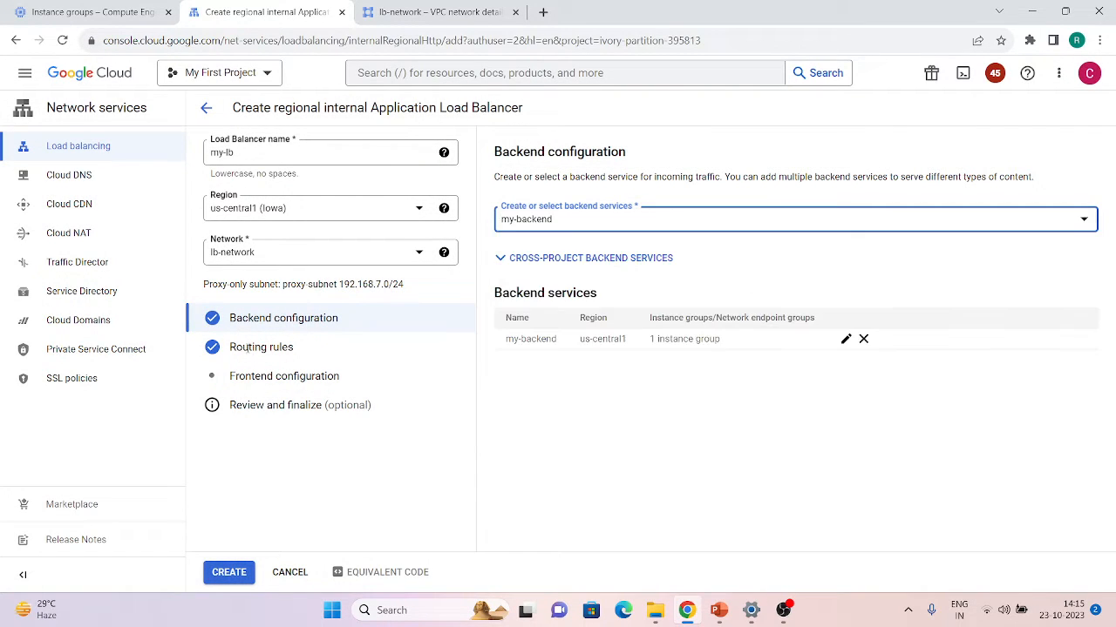
left_click(248, 347)
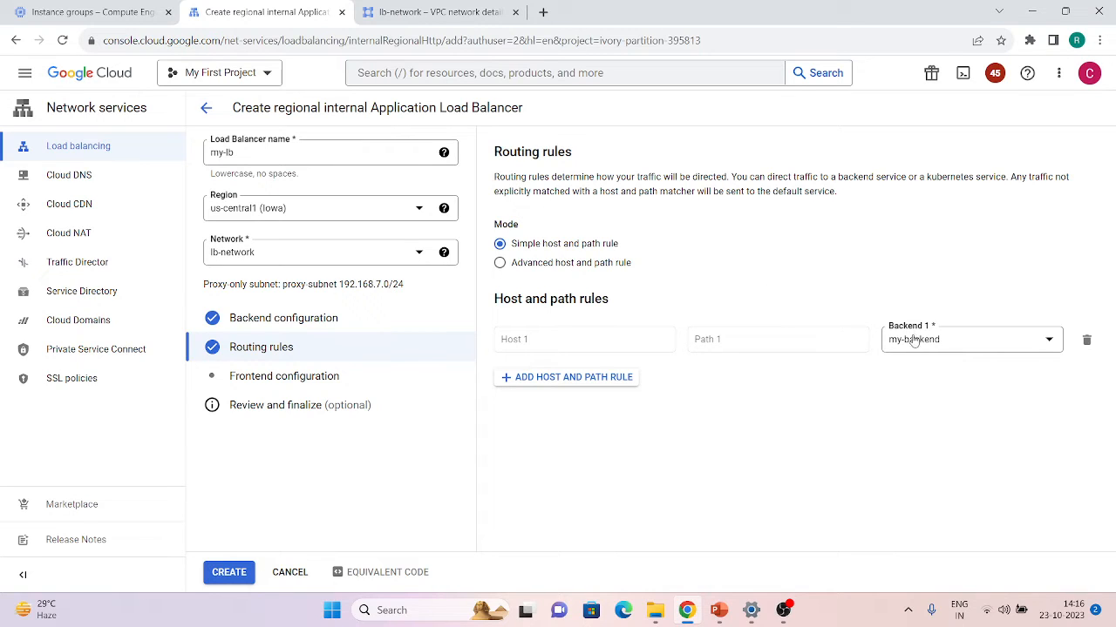
- Configure the load balancer's frontend with protocol HTTP, subnetwork us-subnet and the reserved IP address l7-ilb-ip-address
left_click(293, 375)
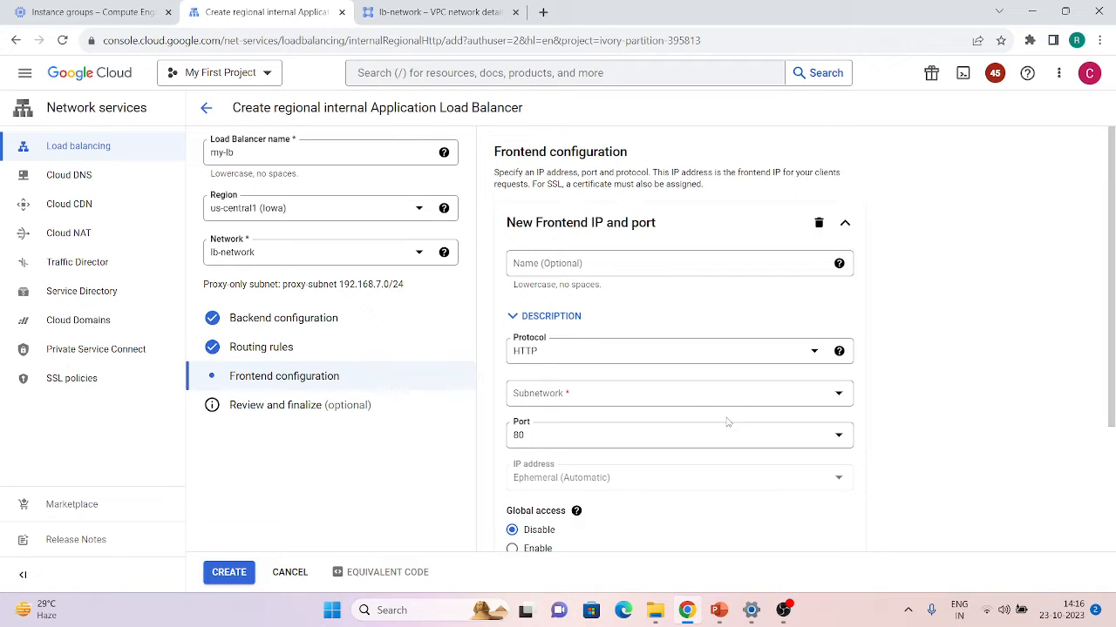
left_click(642, 350)
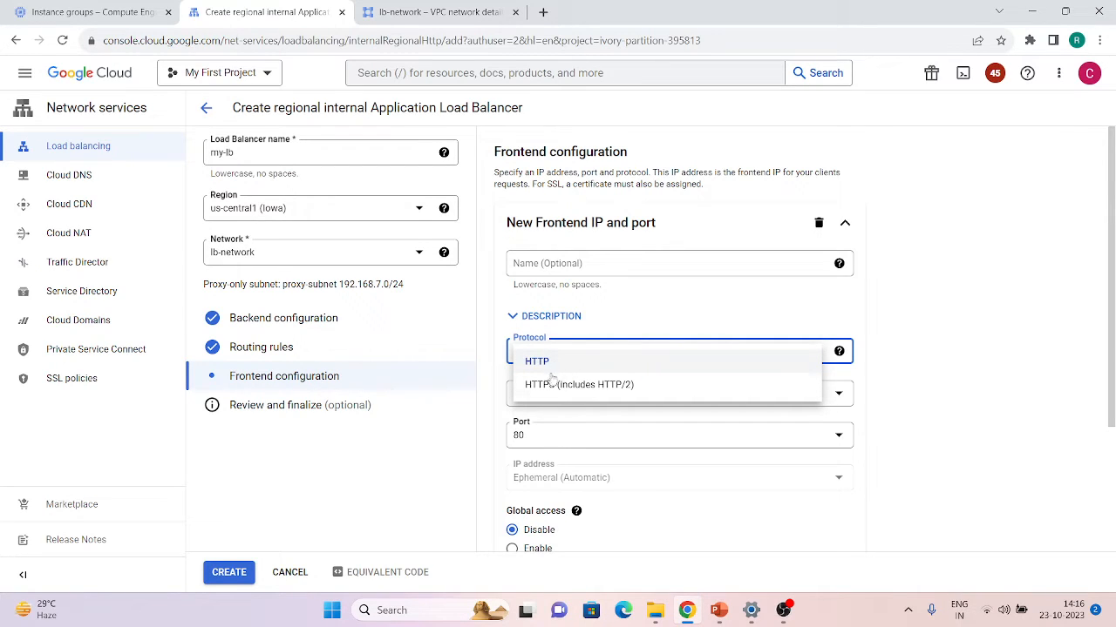
left_click(565, 363)
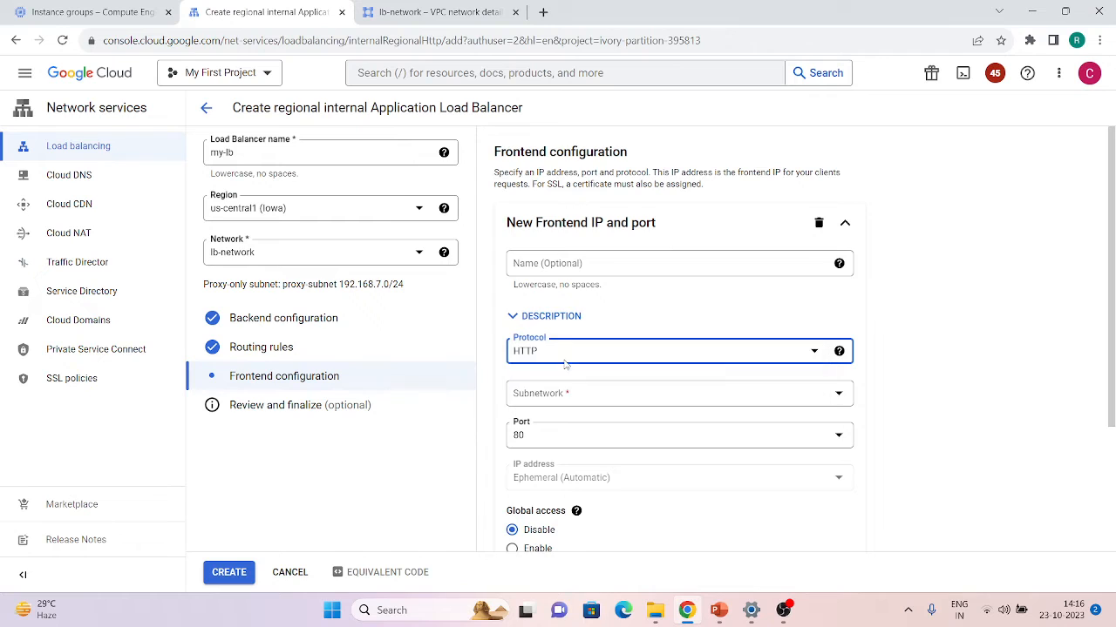
scroll(593, 331, "down", 1)
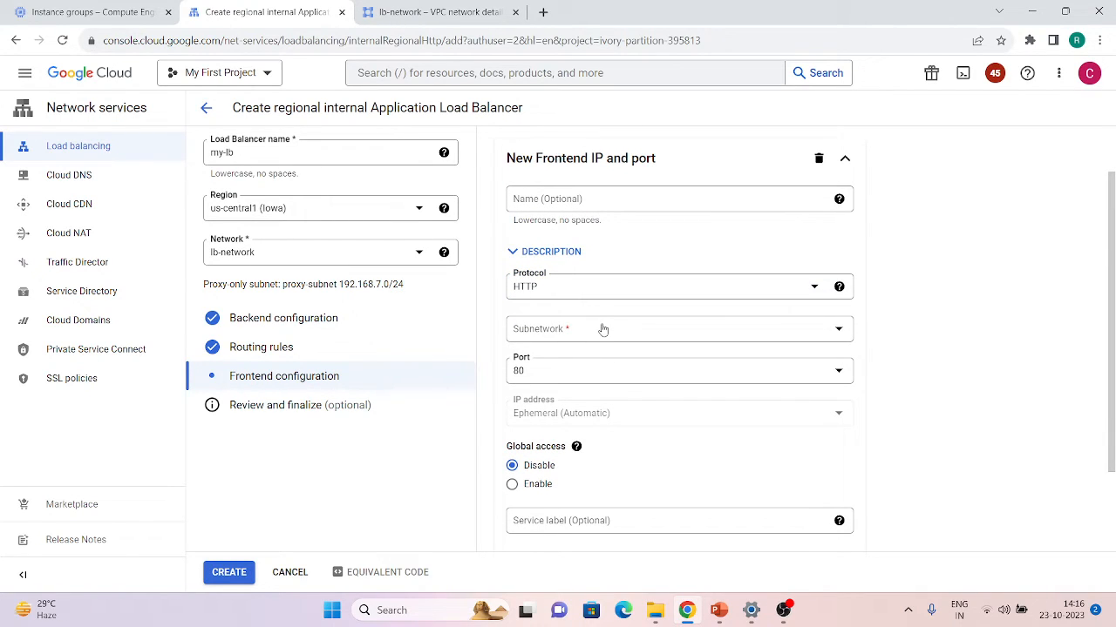
left_click(602, 330)
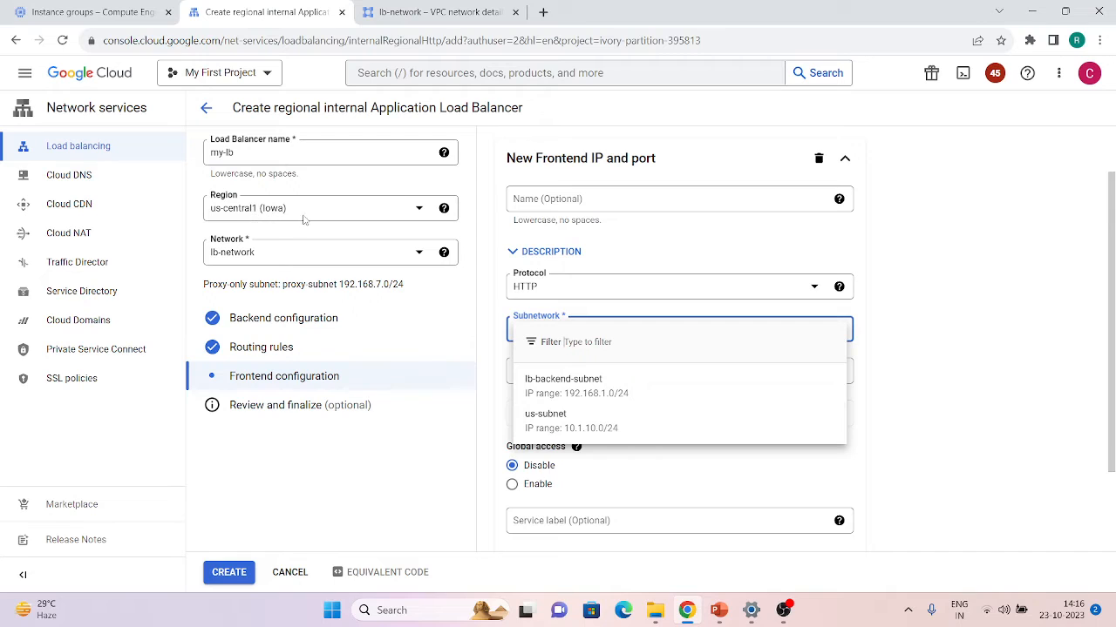
left_click(578, 425)
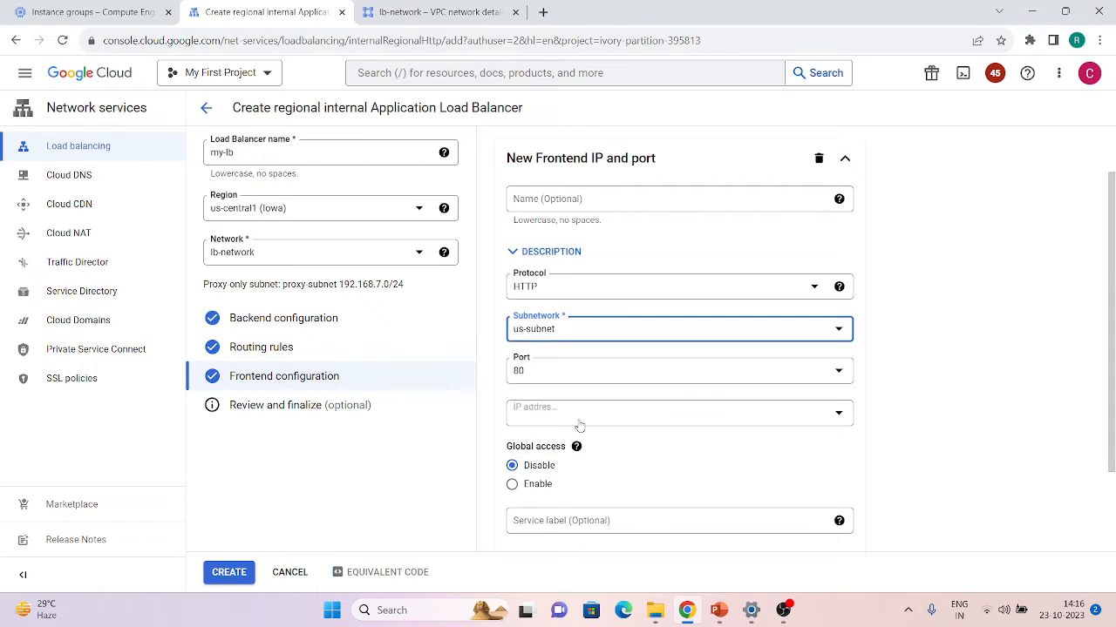
left_click(565, 335)
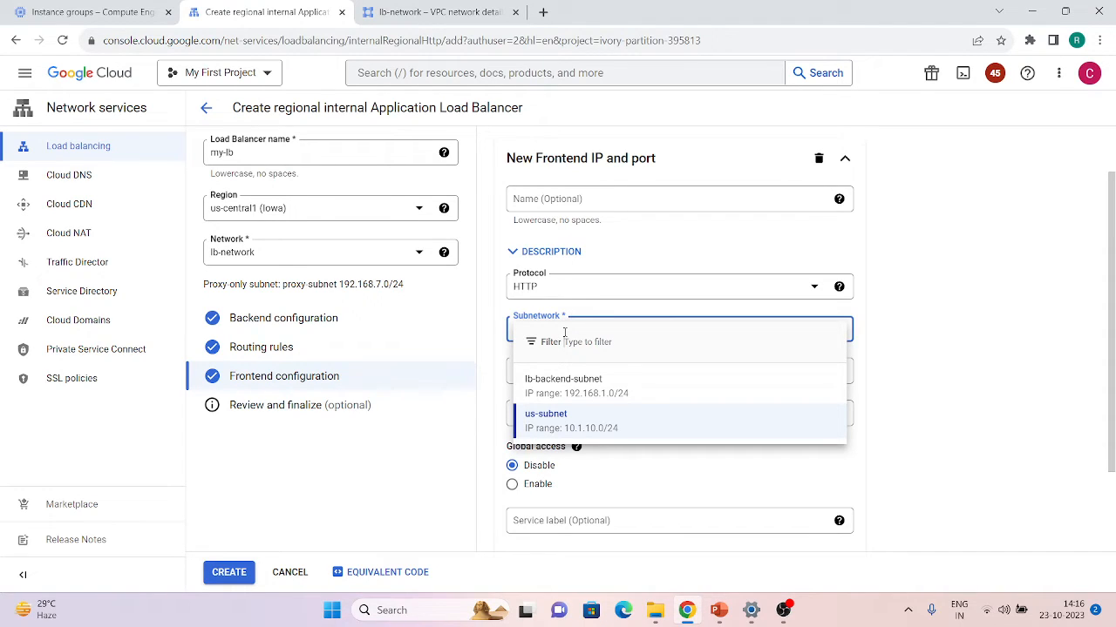
left_click(1023, 426)
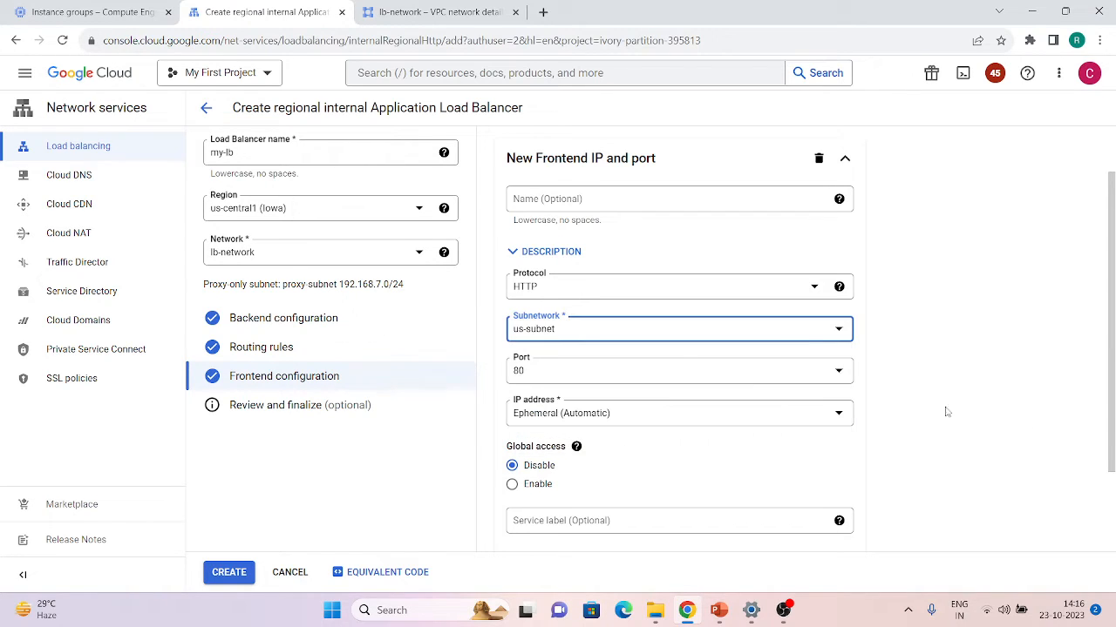
left_click(603, 416)
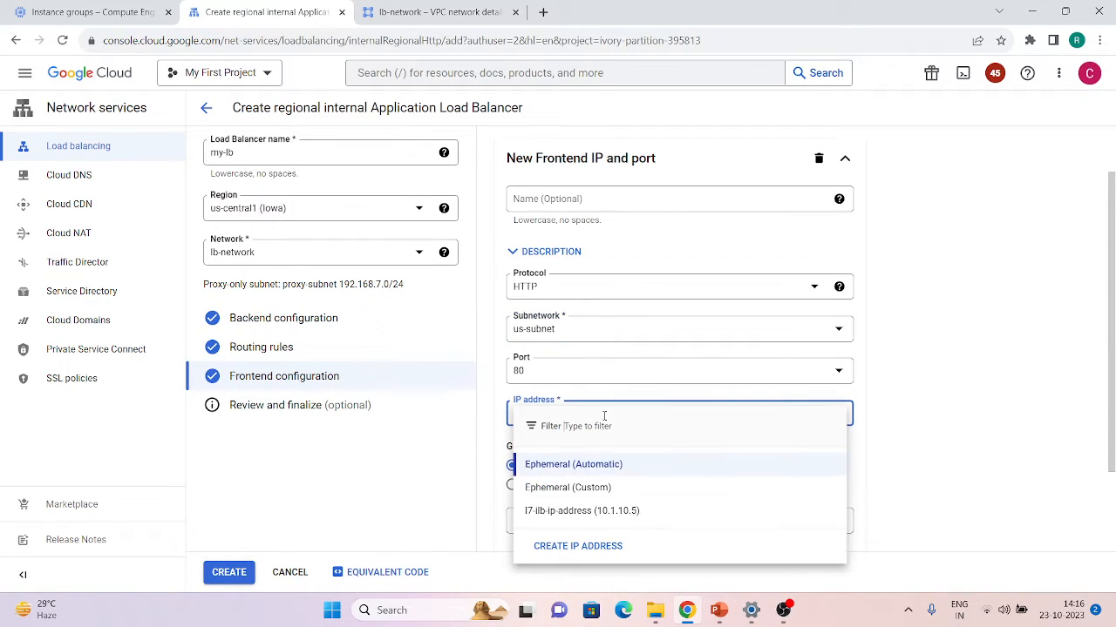
left_click(592, 514)
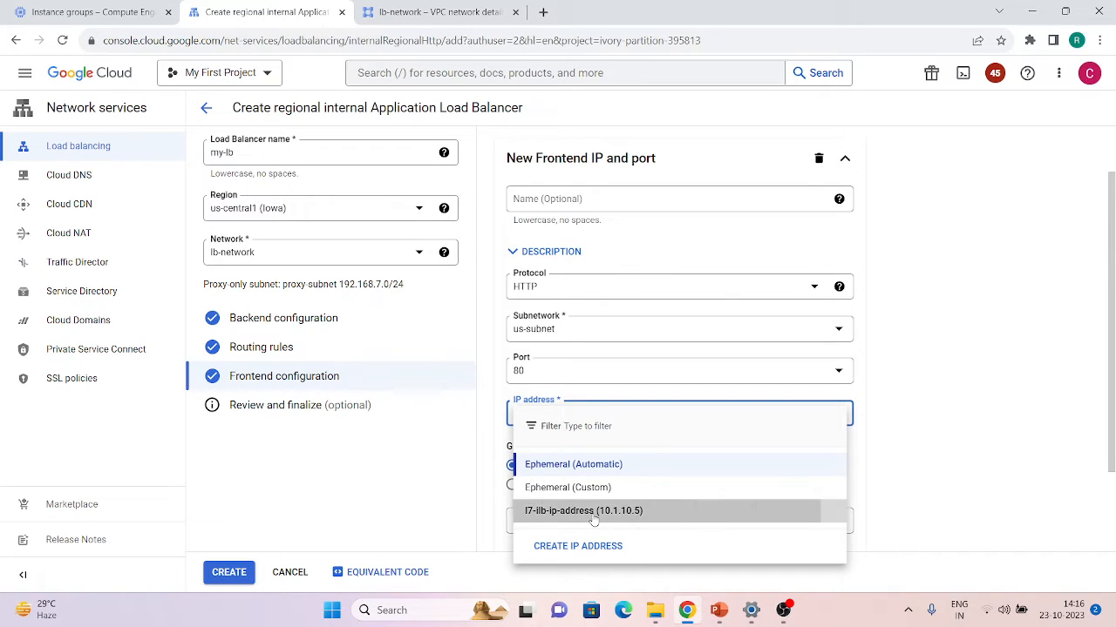
- Examine the static IP address and purpose options for reserving a static internal IP address, leaving the form without reserving one
left_click(631, 419)
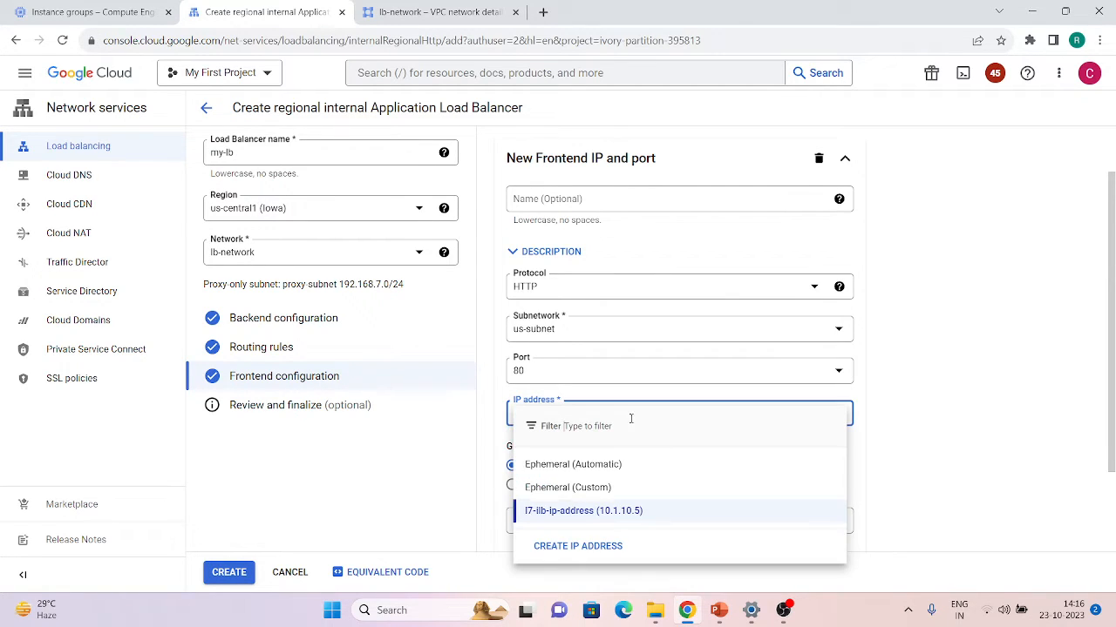
left_click(592, 546)
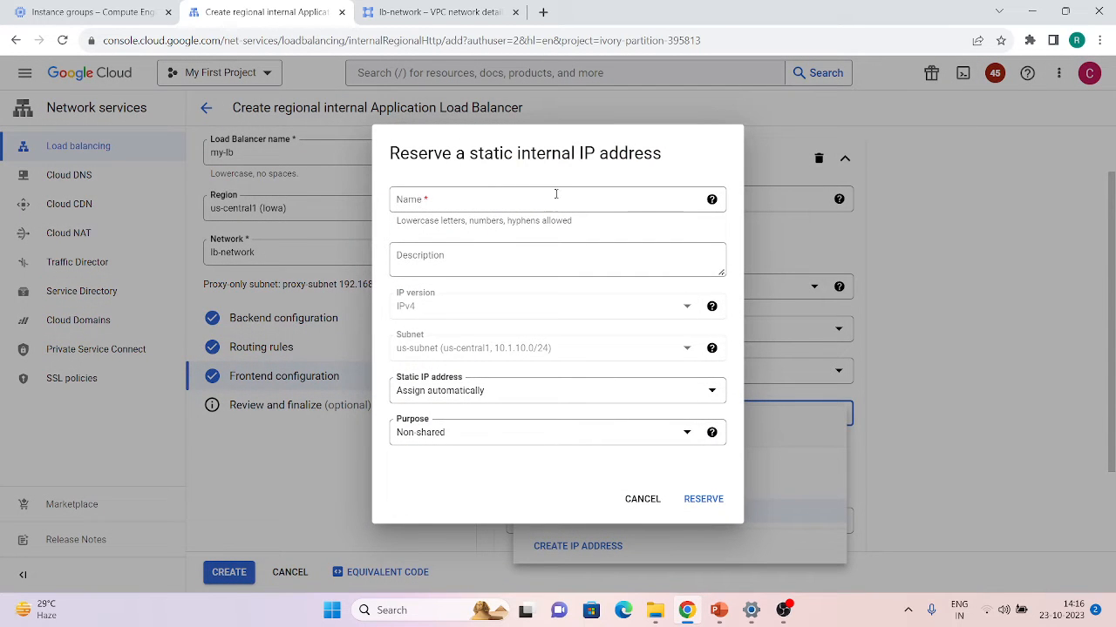
left_click(466, 392)
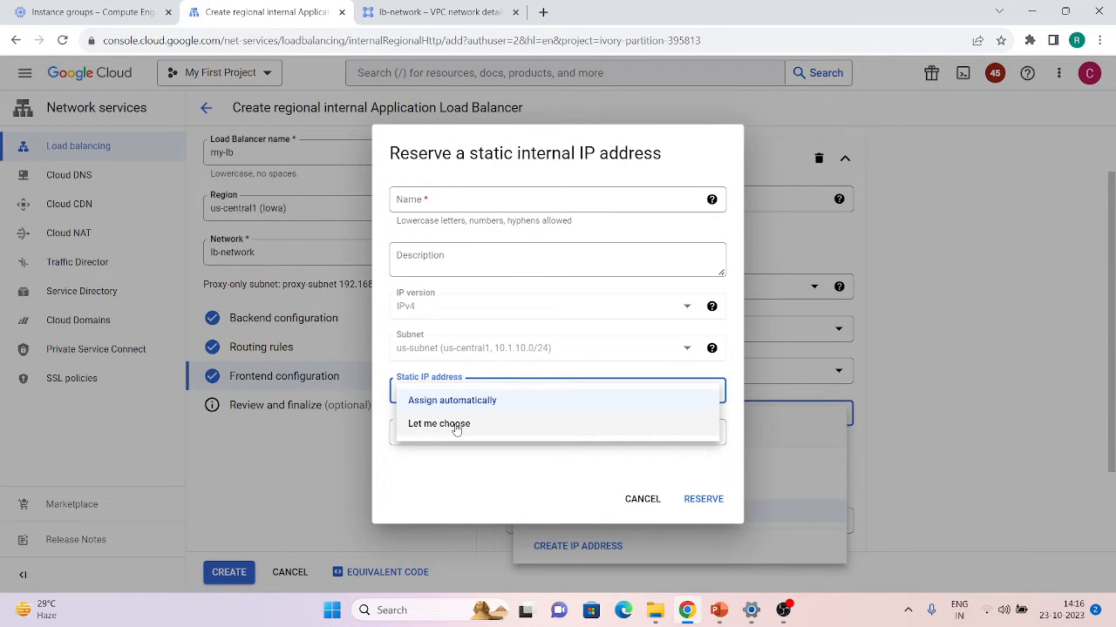
left_click(456, 426)
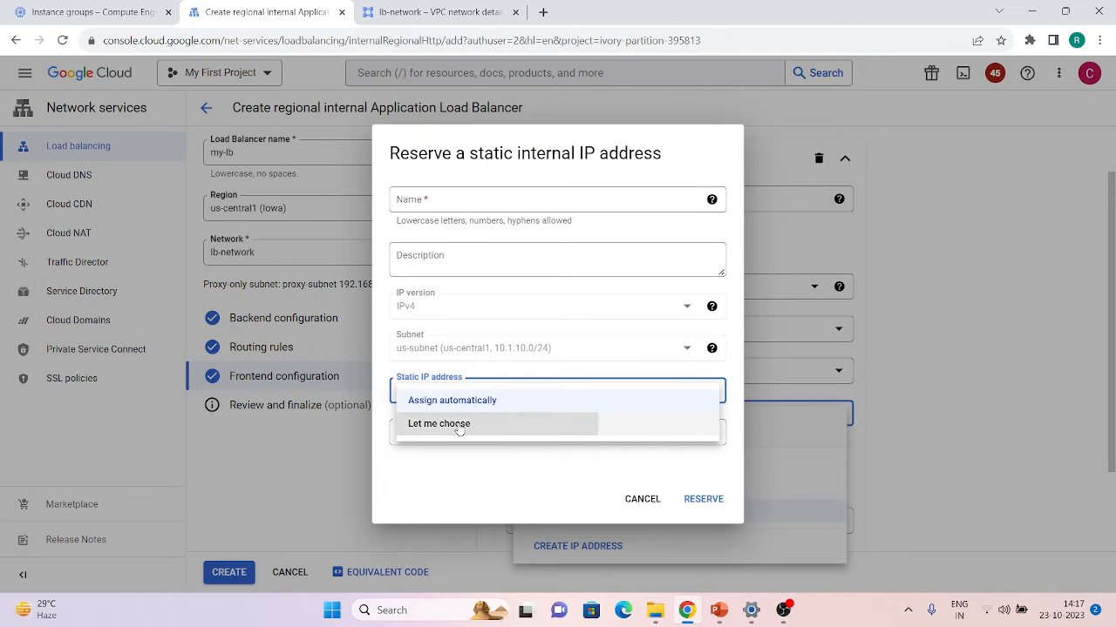
left_click(440, 414)
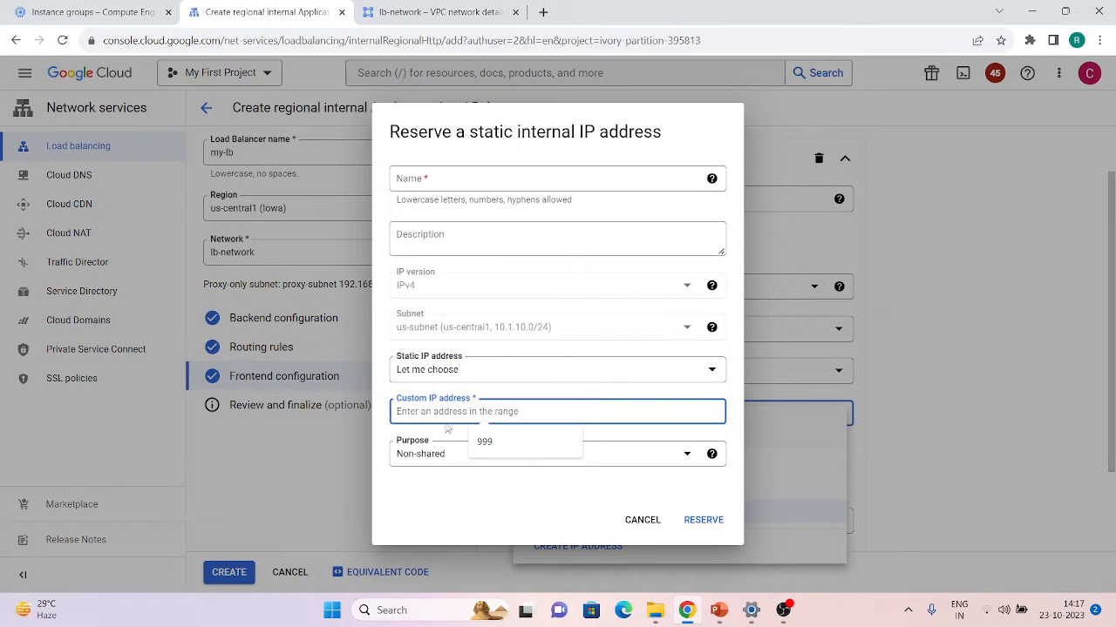
left_click(433, 462)
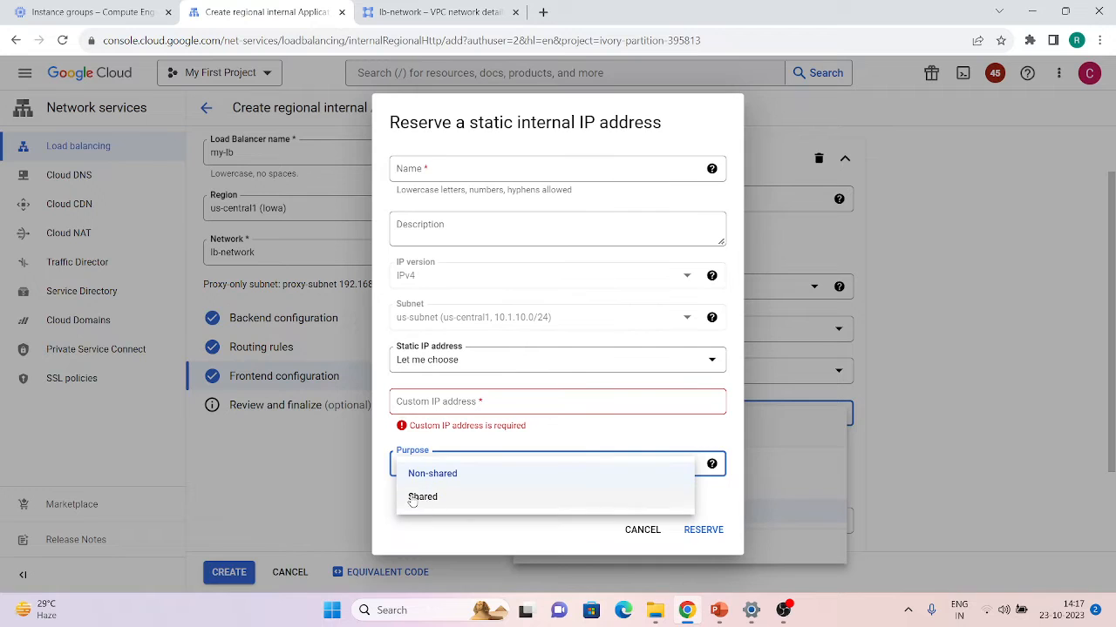
left_click(392, 546)
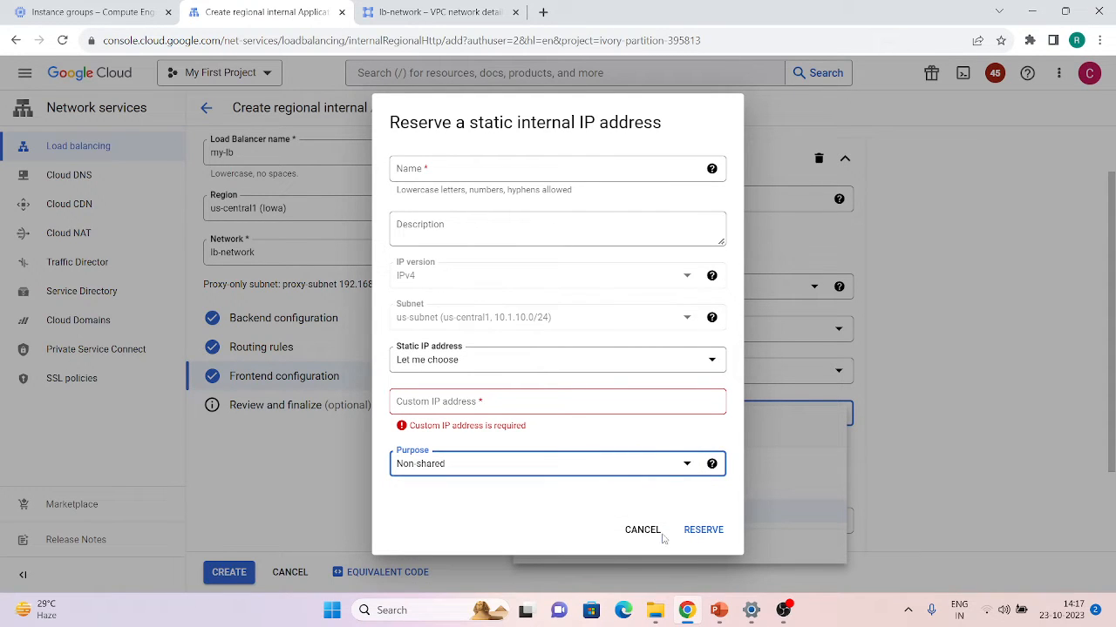
left_click(460, 358)
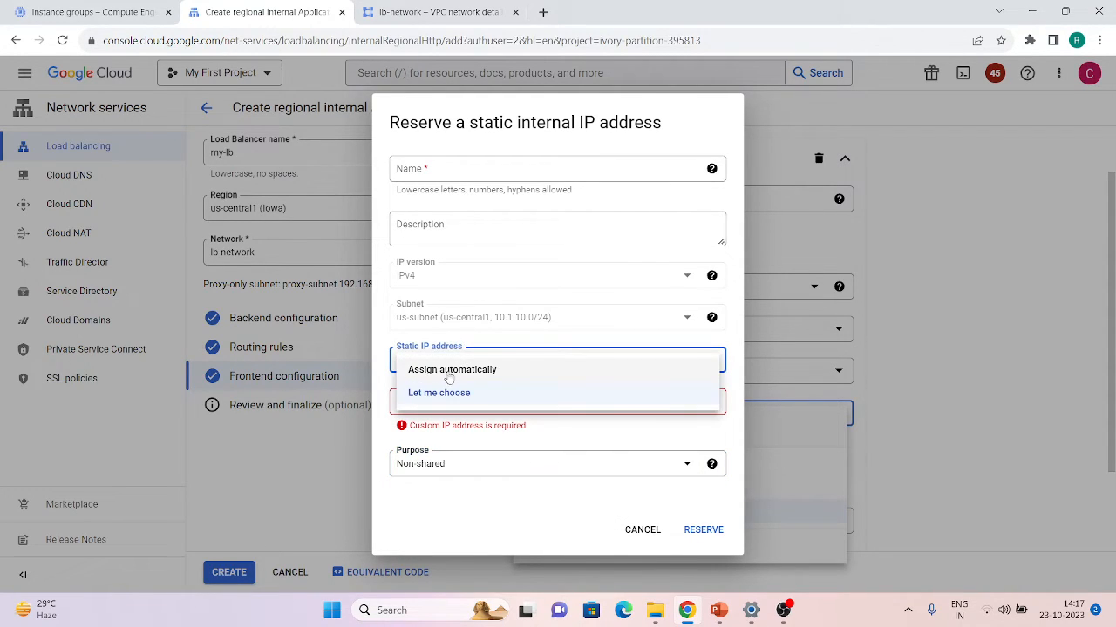
left_click(448, 373)
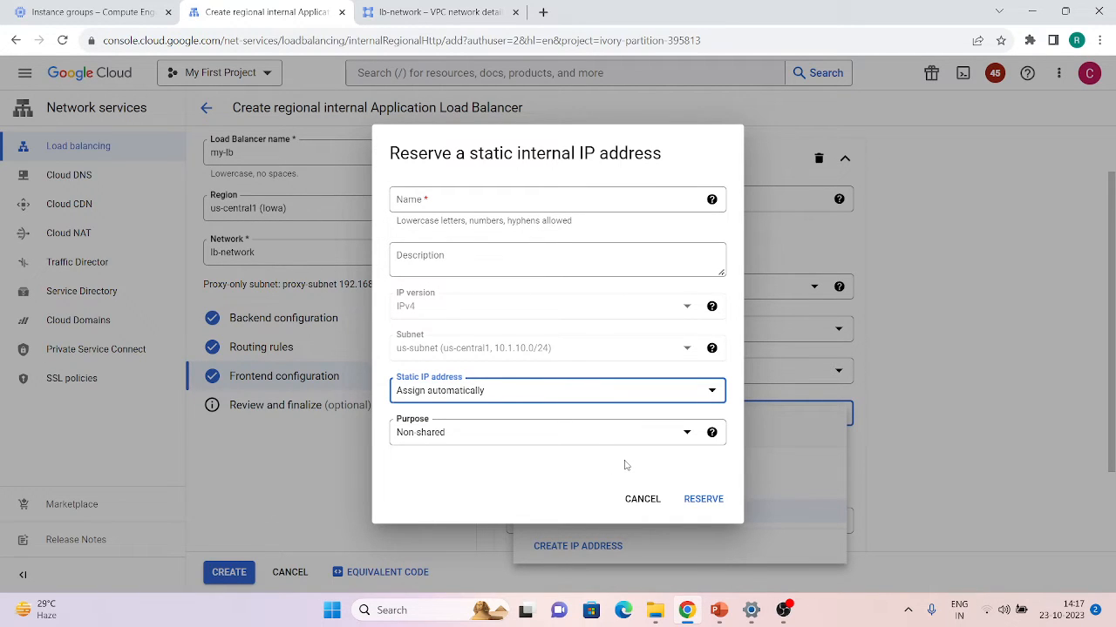
left_click(642, 498)
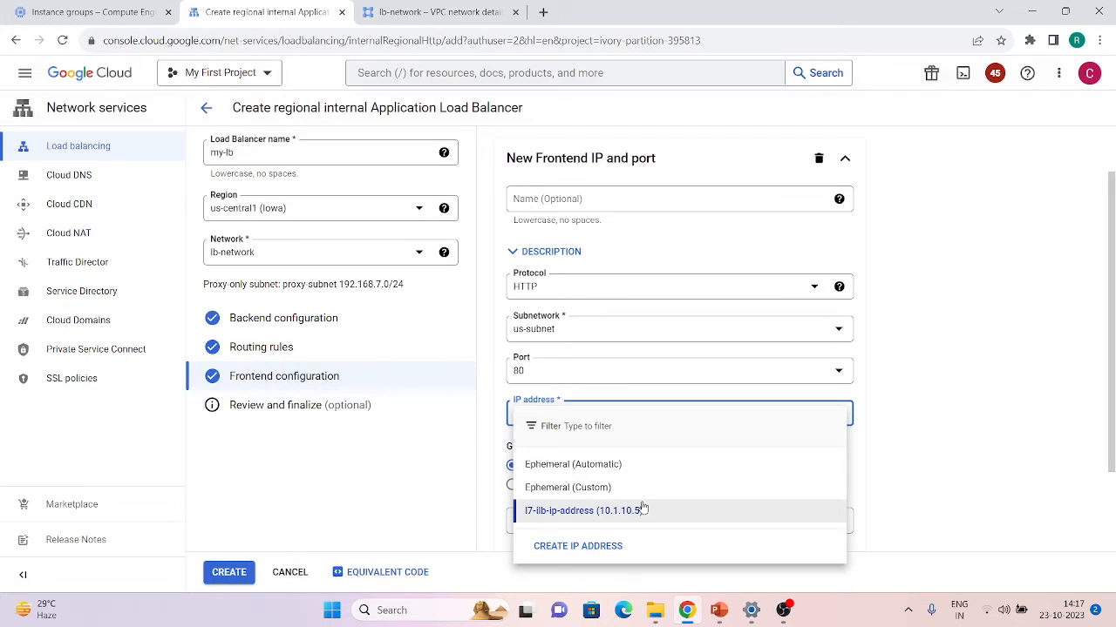
left_click(566, 324)
left_click(562, 330)
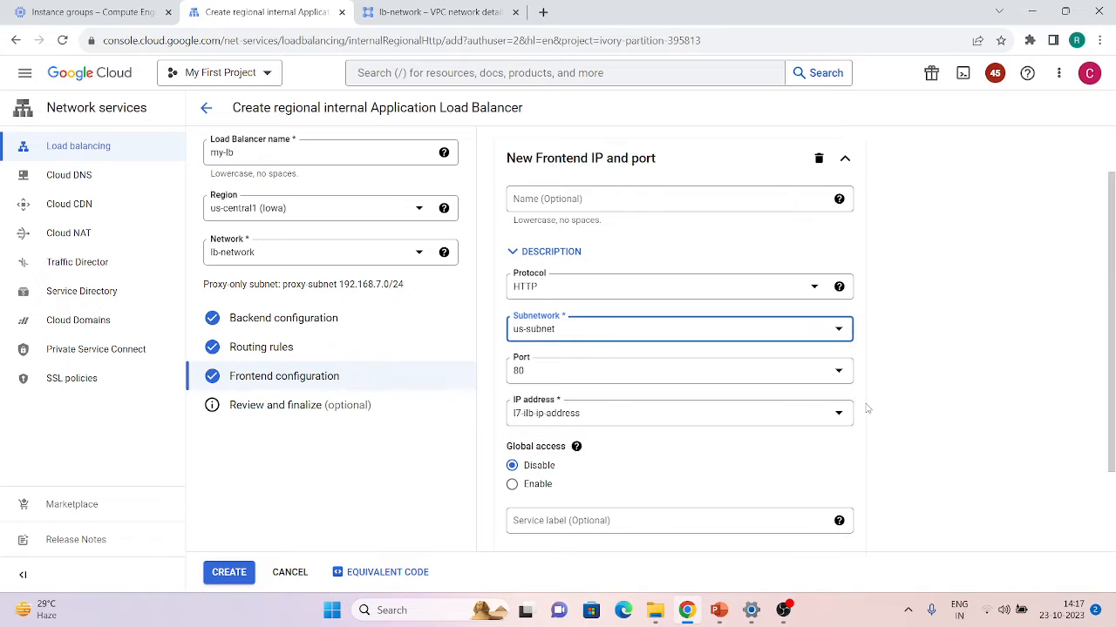
left_click(715, 435)
left_click(598, 415)
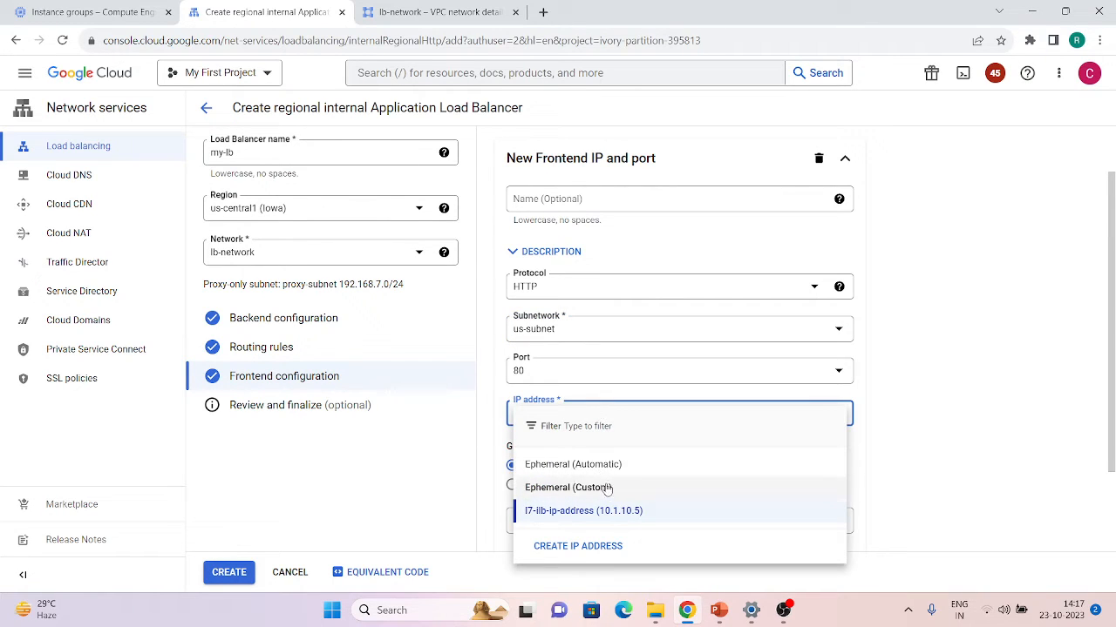
left_click(957, 457)
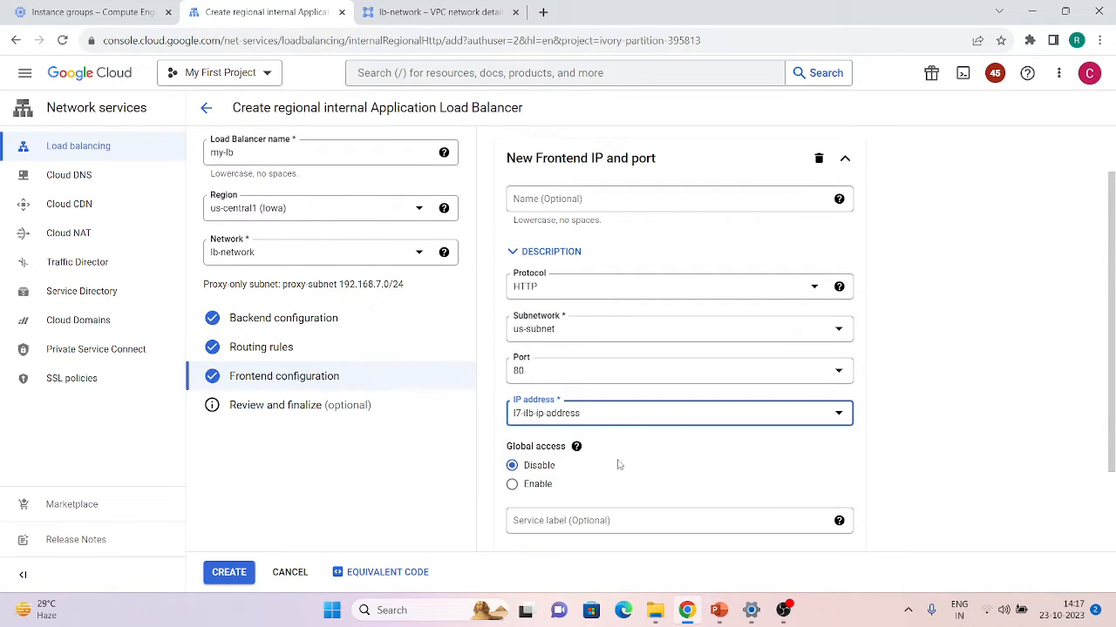
- Finish the frontend configuration with global access disabled and create the my-lb load balancer
scroll(619, 465, "down", 2)
mouse_move(576, 334)
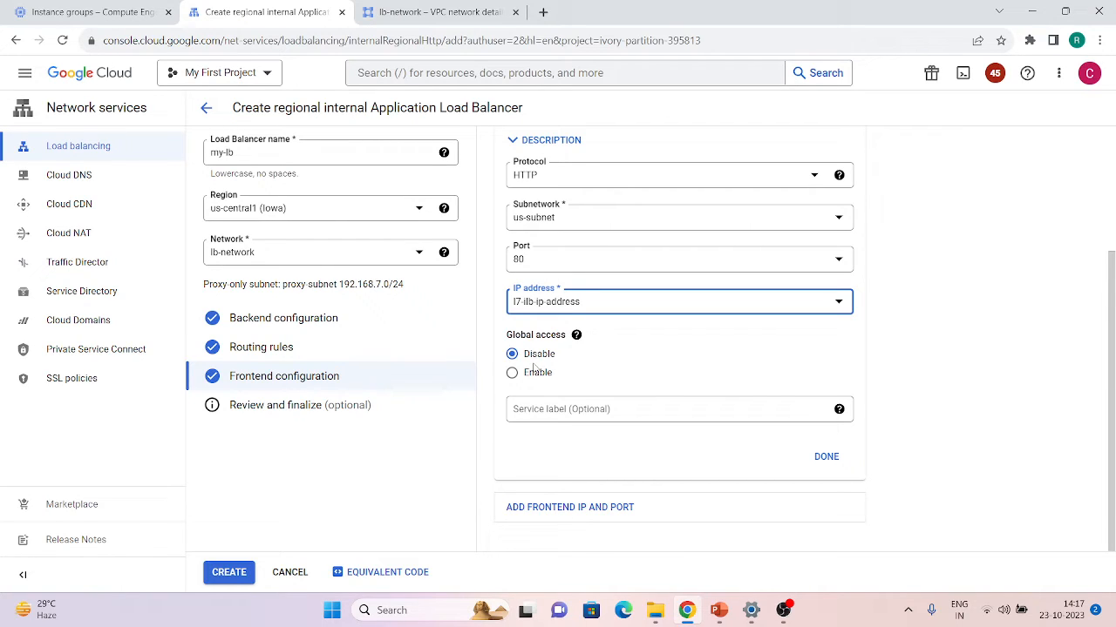
left_click(512, 375)
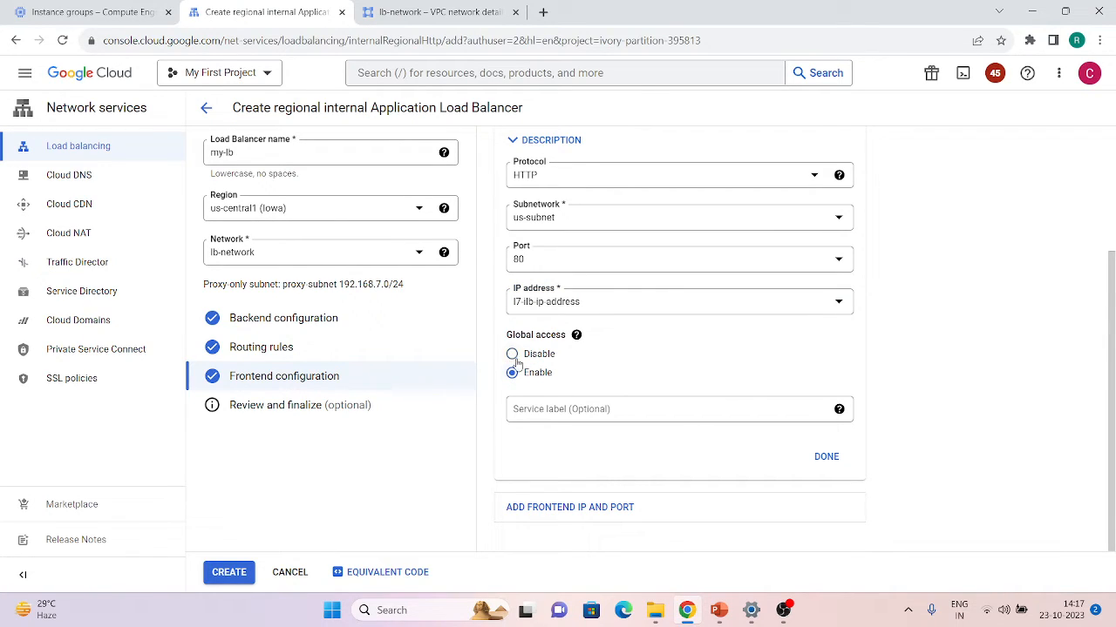
left_click(516, 361)
left_click(822, 458)
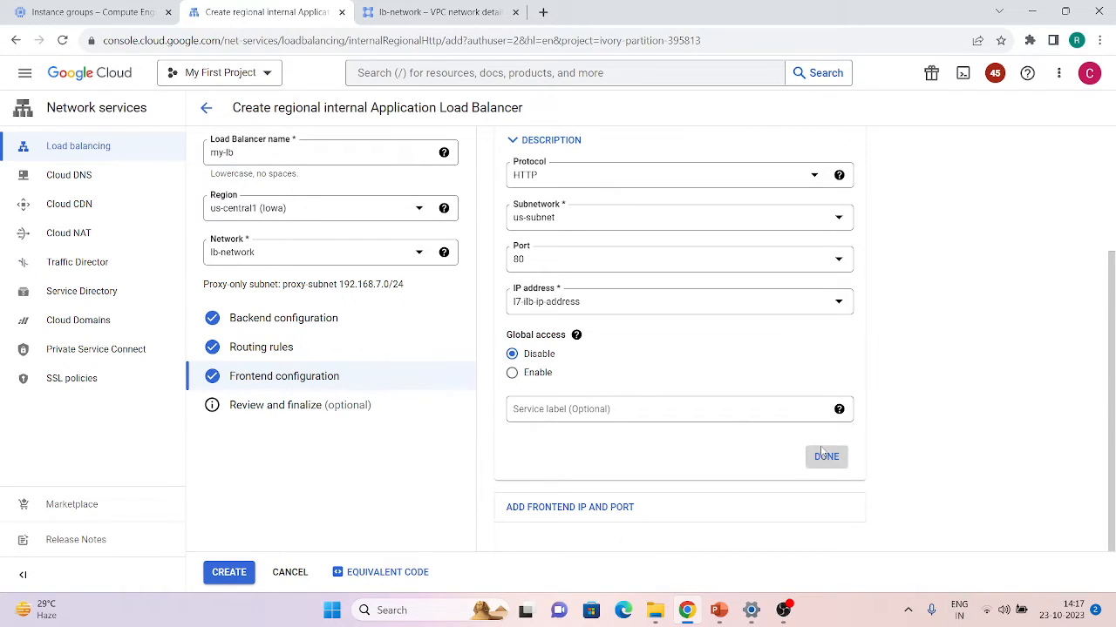
left_click(250, 404)
left_click(243, 571)
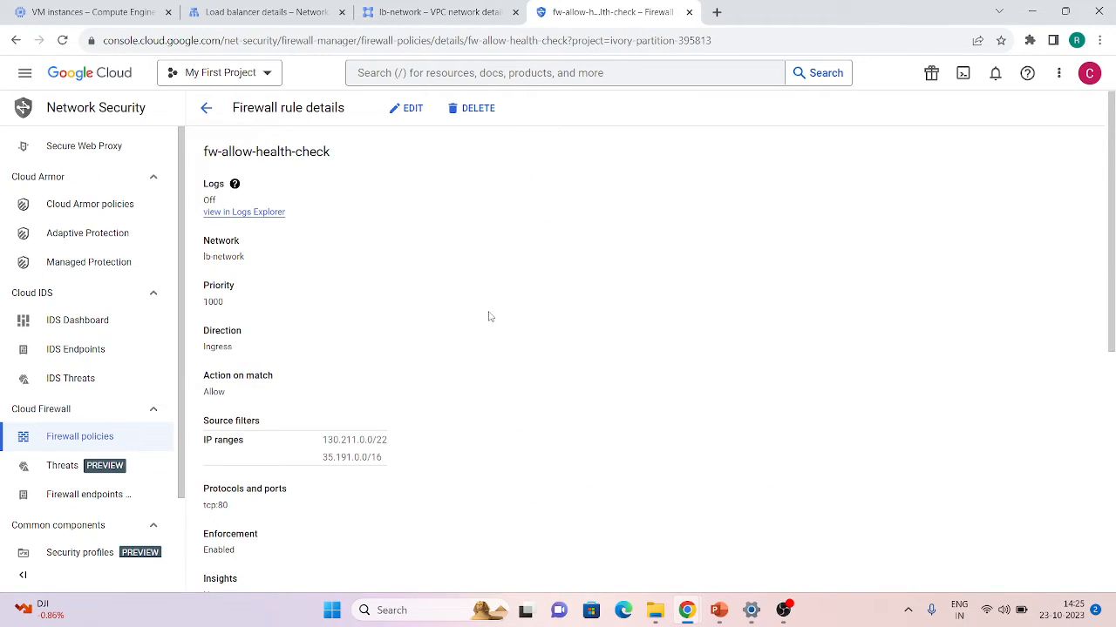
- Review my-lb's backend health alongside the source IP ranges allowed by the fw-allow-health-check firewall rule on lb-network
left_click(427, 8)
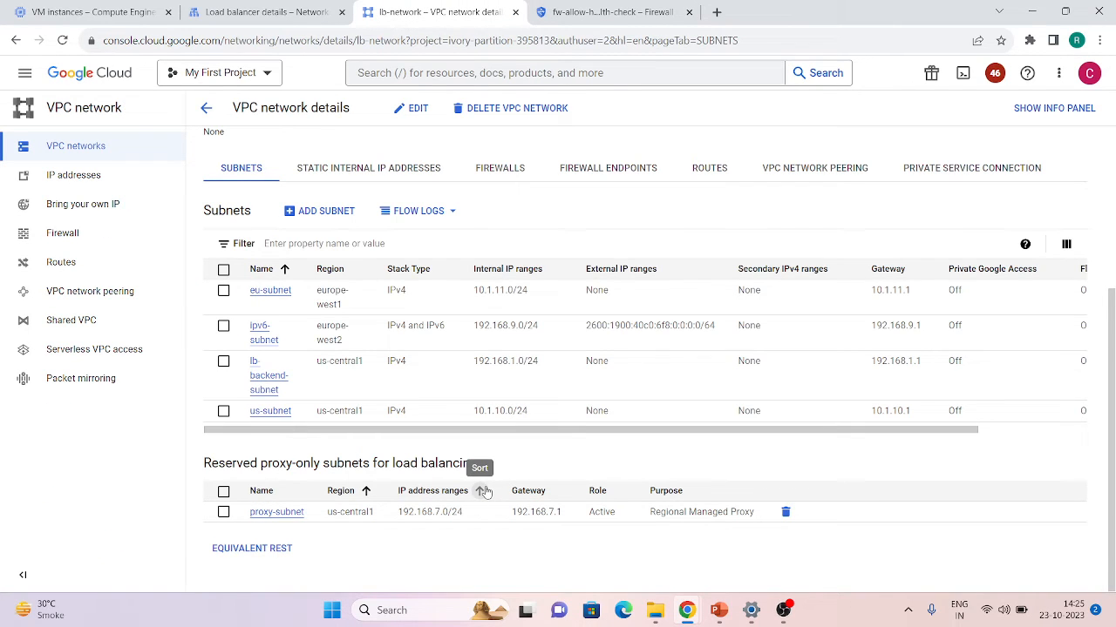
left_click(261, 12)
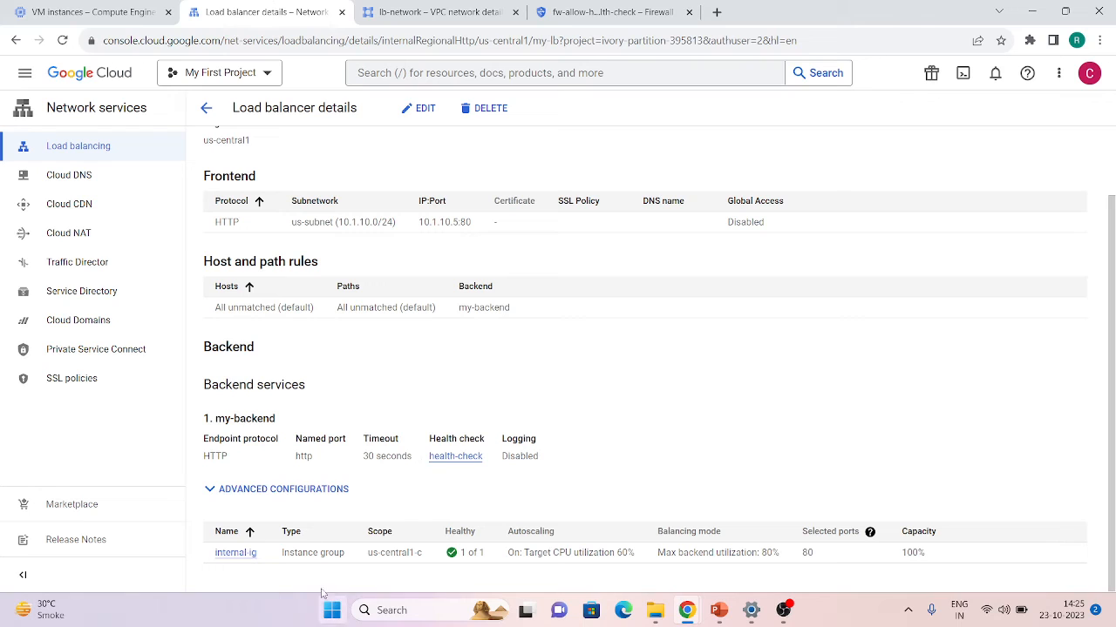
left_click(624, 7)
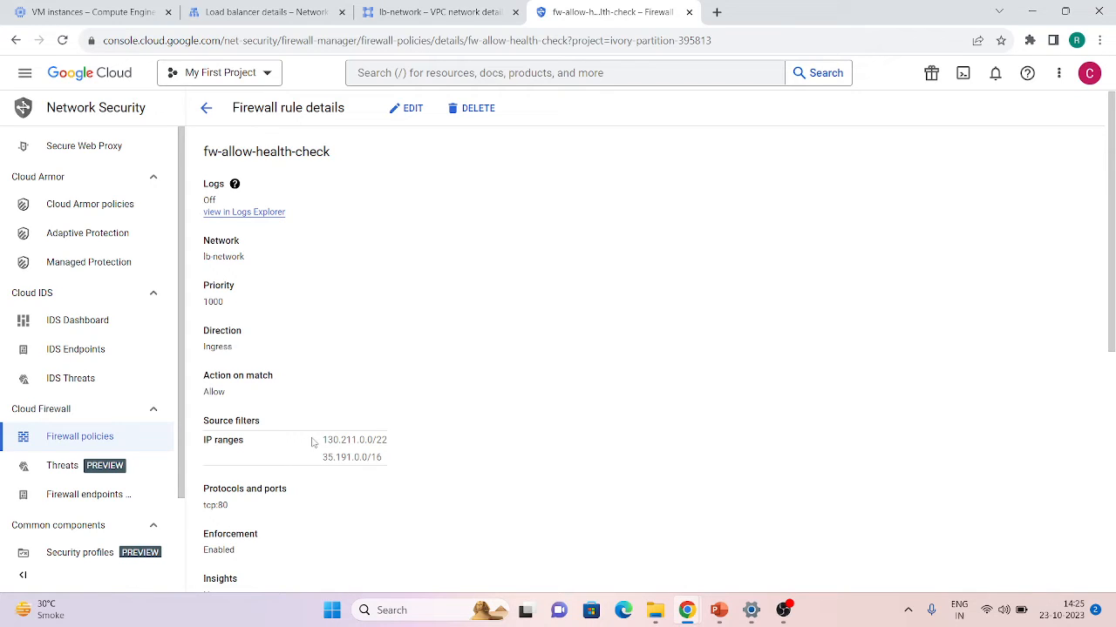
left_click_drag(316, 440, 401, 463)
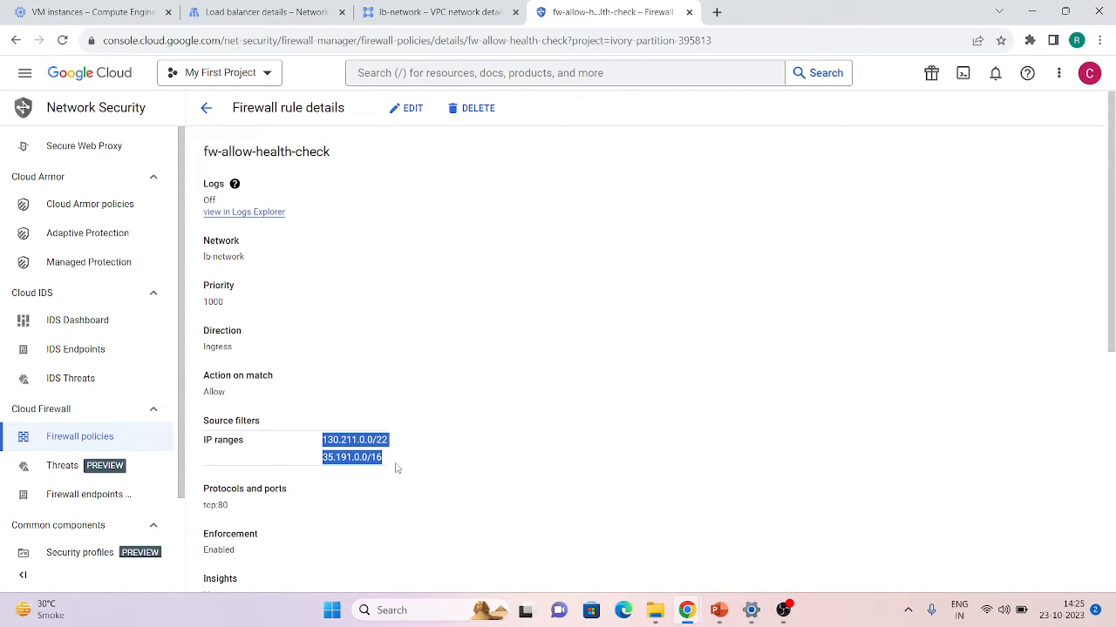
scroll(397, 469, "down", 1)
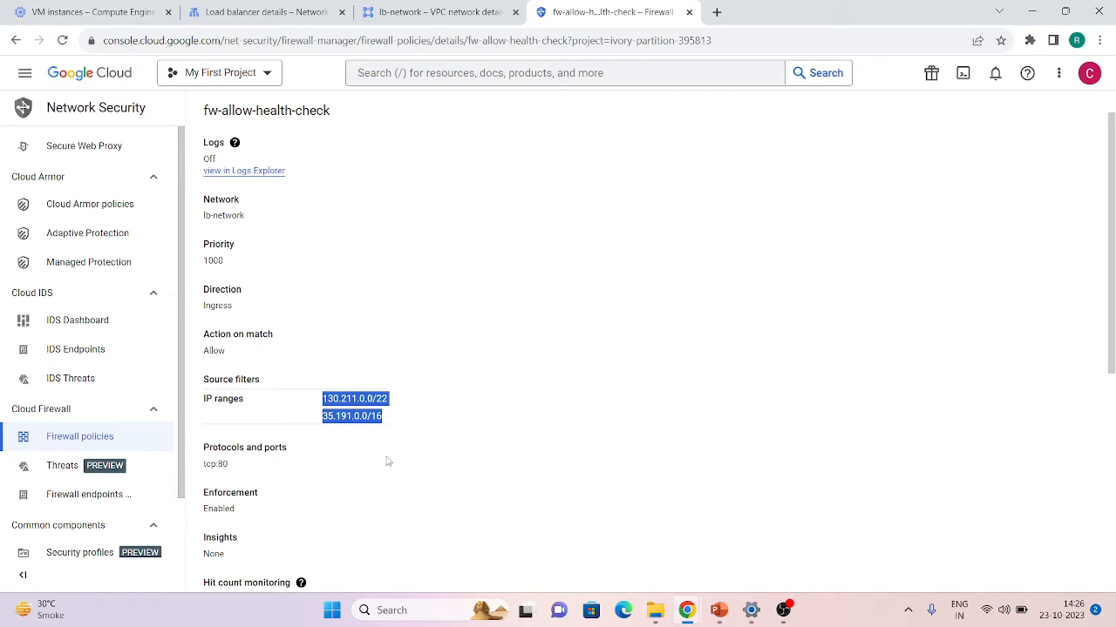
left_click(223, 10)
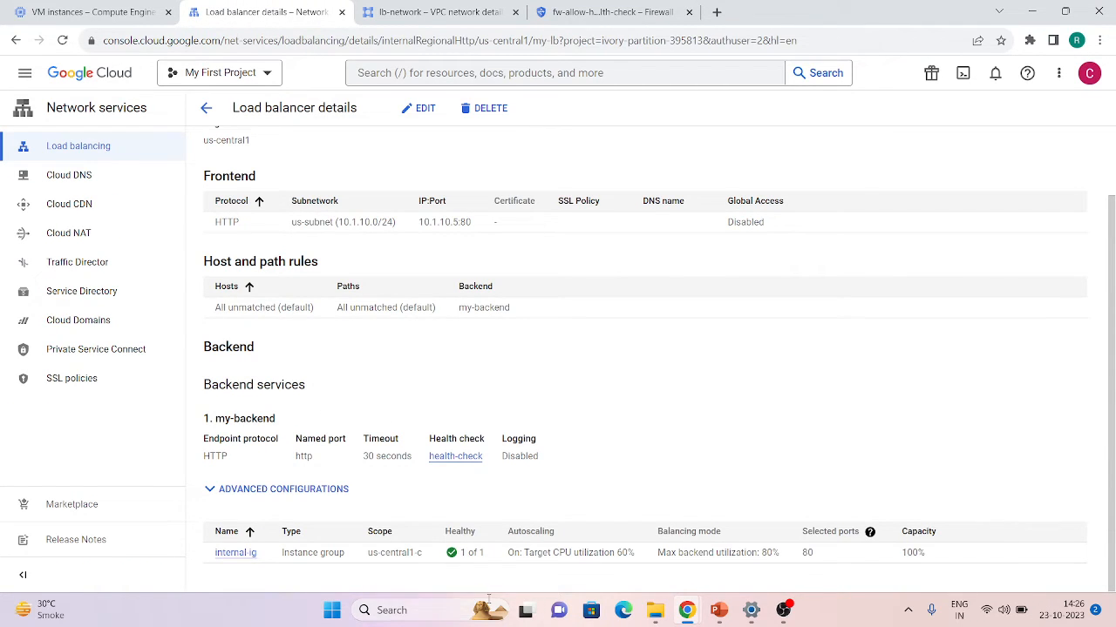
key("ctrl+4")
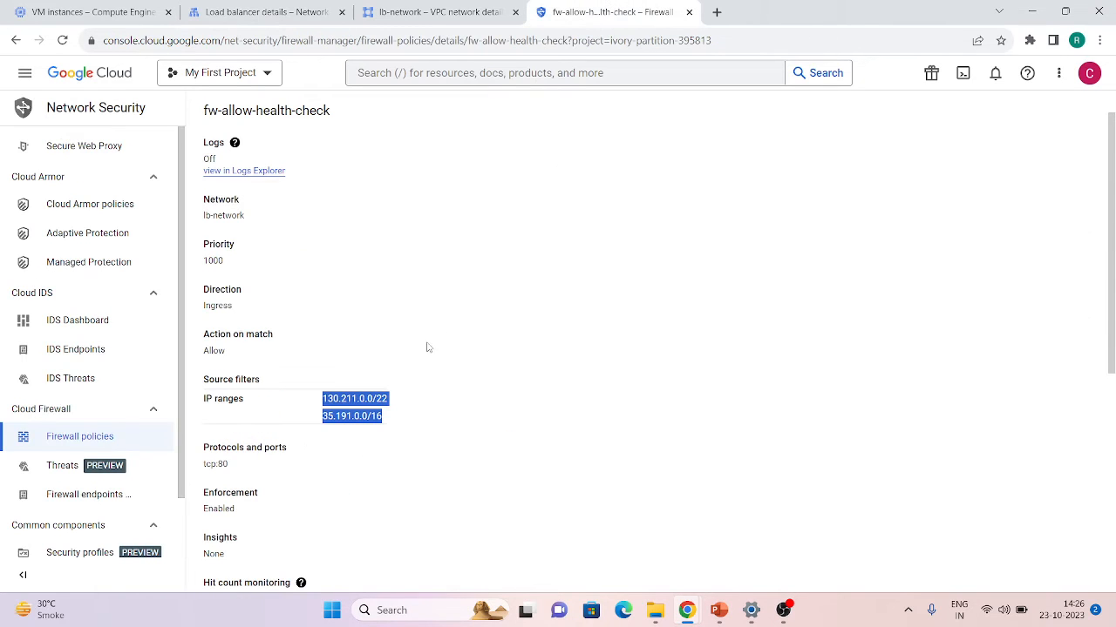
left_click_drag(320, 399, 390, 417)
left_click(387, 418)
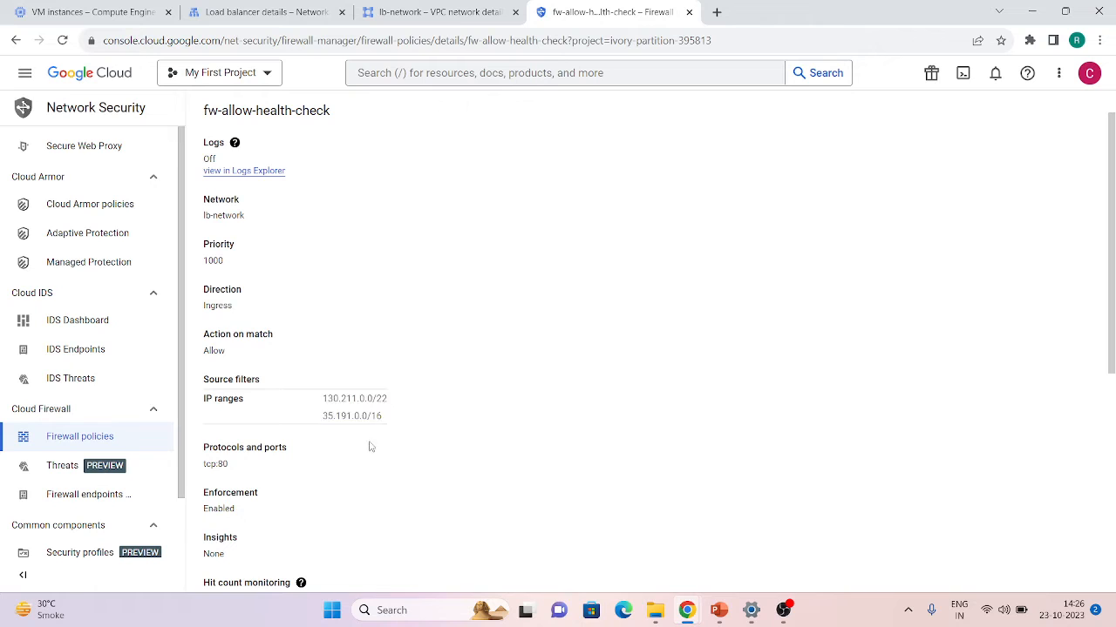
- Examine the protocols and ports and the applicable instances of the fw-allow-health-check rule, including the internal-ig-d413 instance
scroll(371, 451, "down", 2)
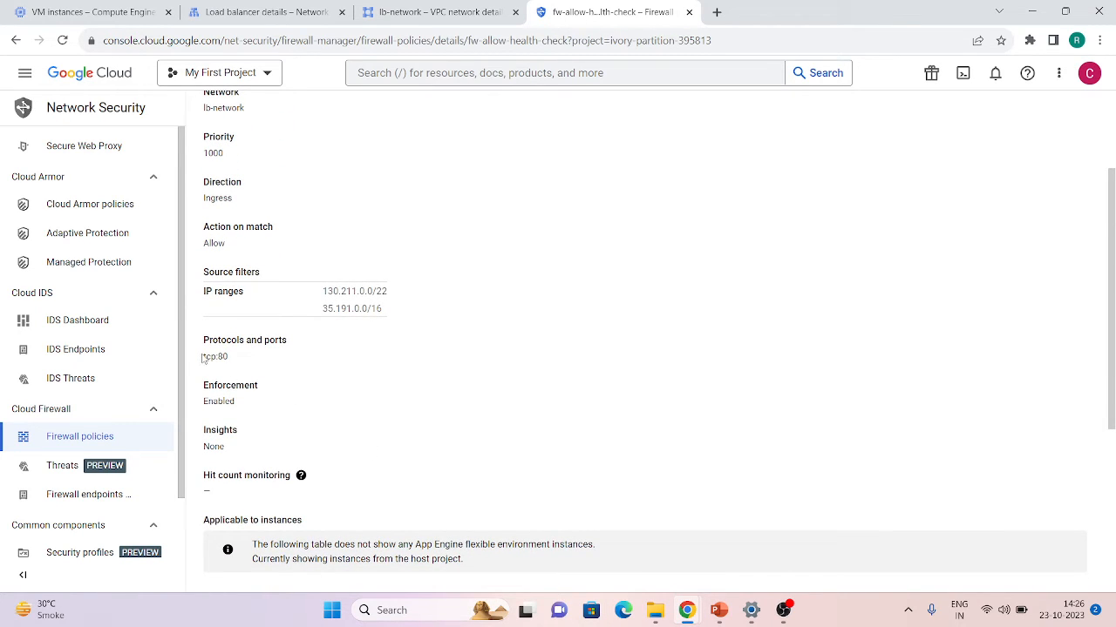
left_click_drag(203, 357, 229, 357)
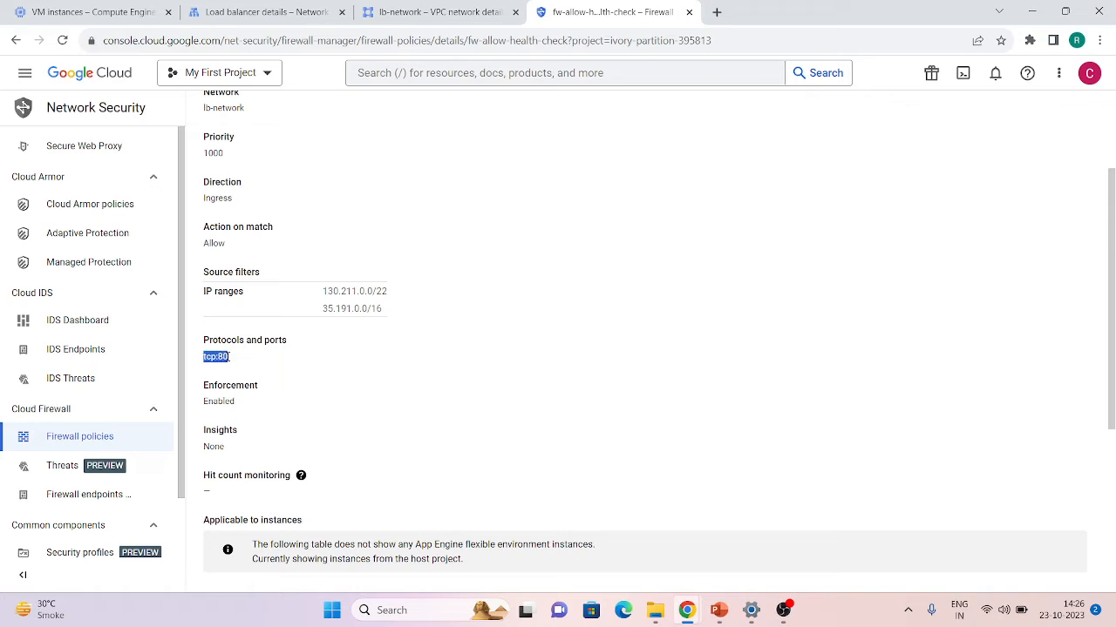
left_click(274, 361)
scroll(235, 372, "down", 3)
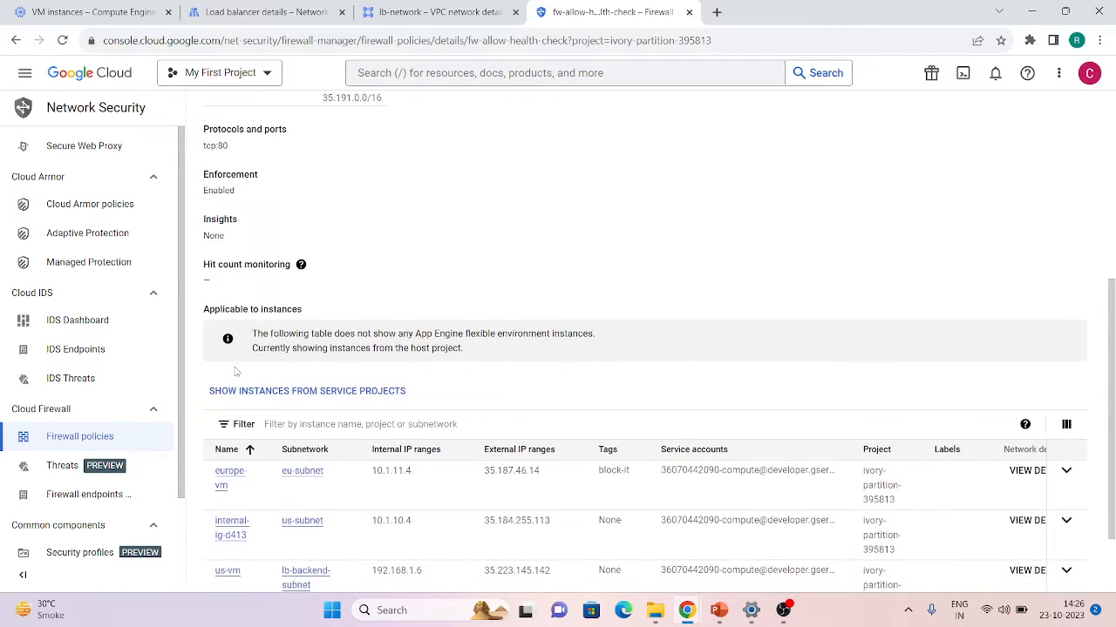
scroll(236, 372, "up", 4)
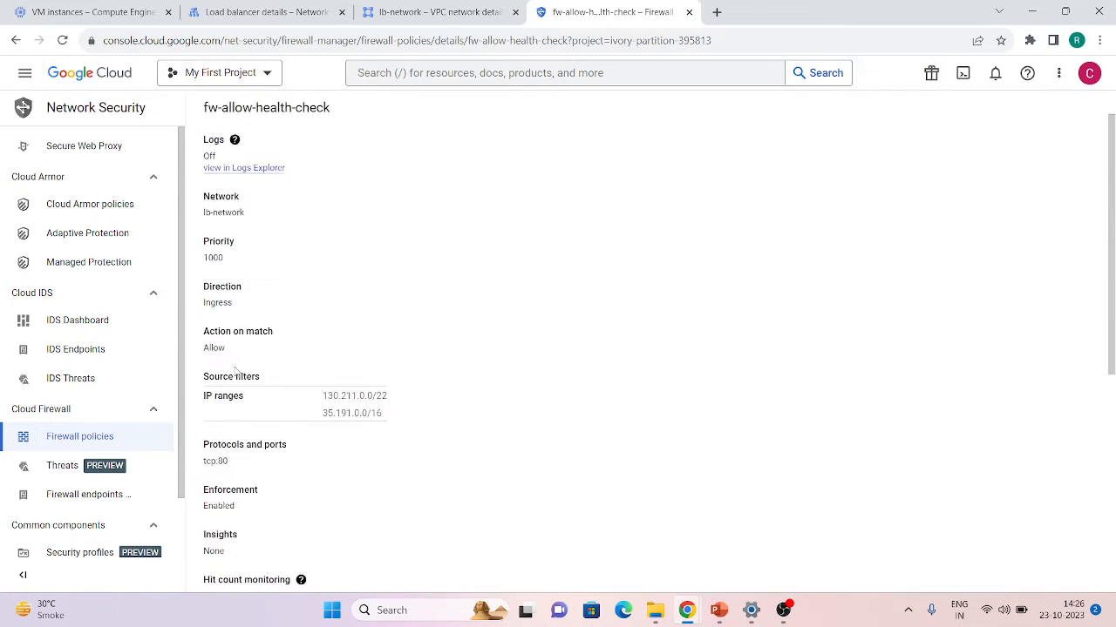
scroll(235, 372, "down", 5)
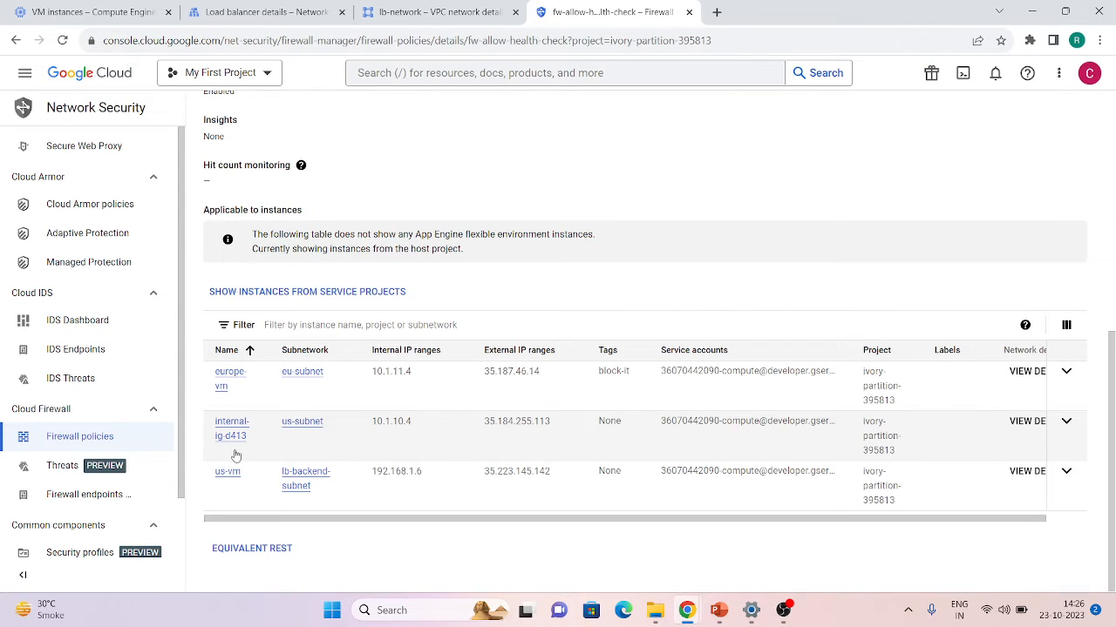
left_click_drag(249, 448, 211, 427)
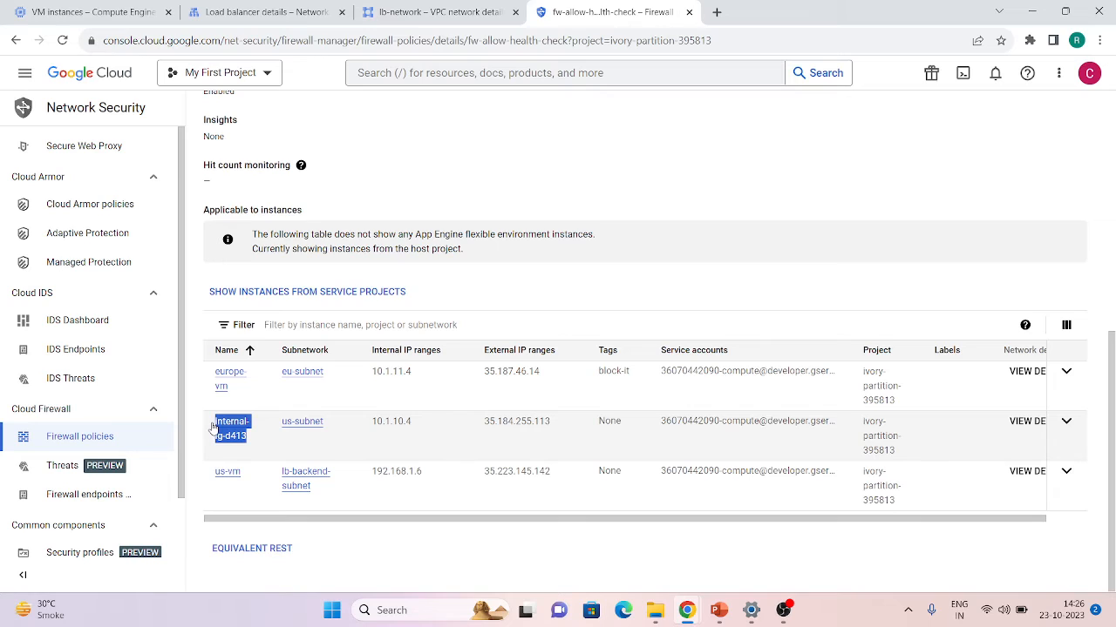
left_click(604, 446)
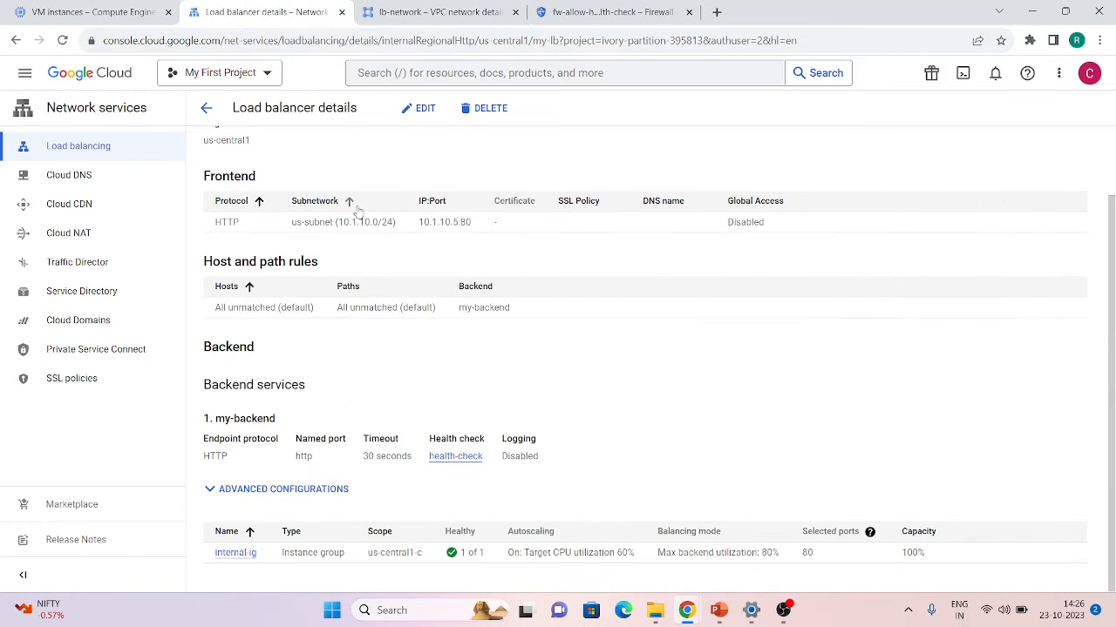
- Copy my-lb's frontend IP address without the port and request 10.1.10.5 with curl from us-vm's SSH session
left_click_drag(419, 222, 461, 230)
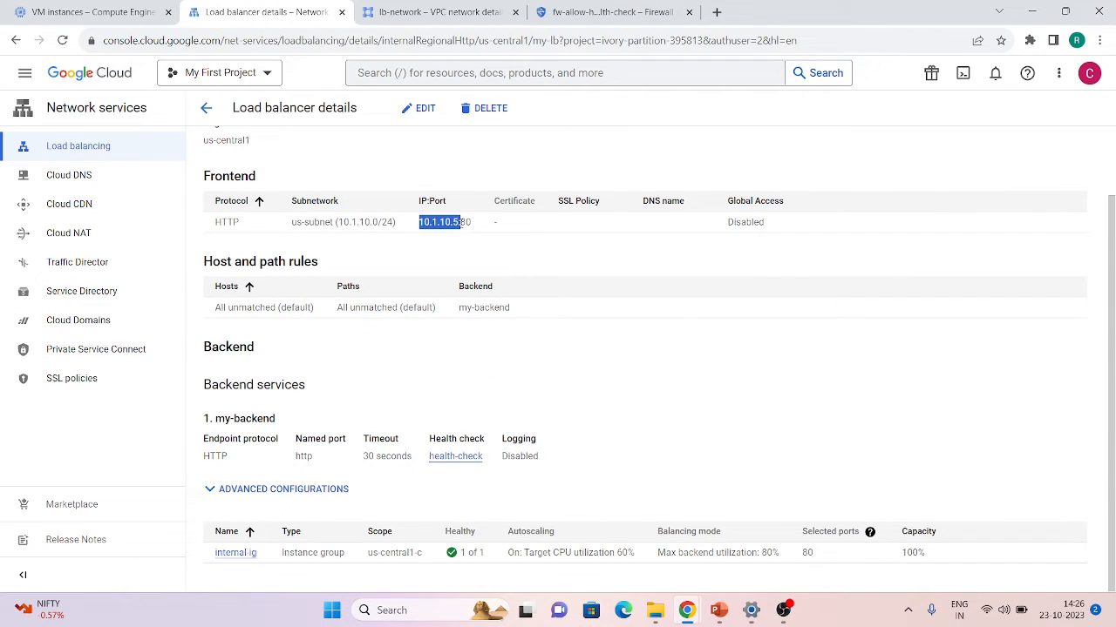
key("ctrl+c")
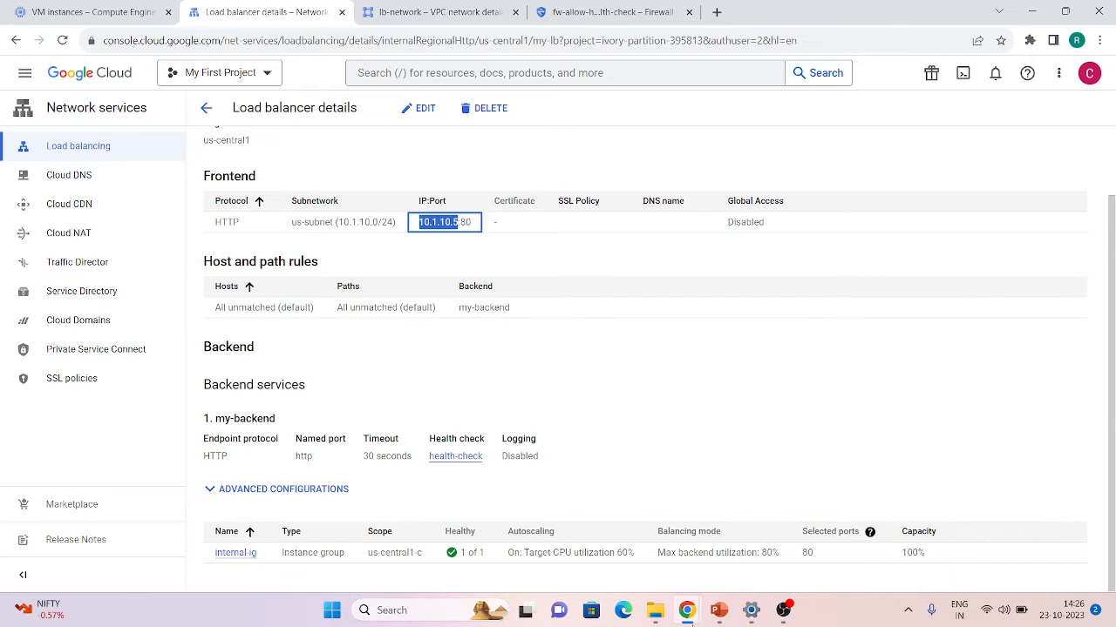
left_click(25, 8)
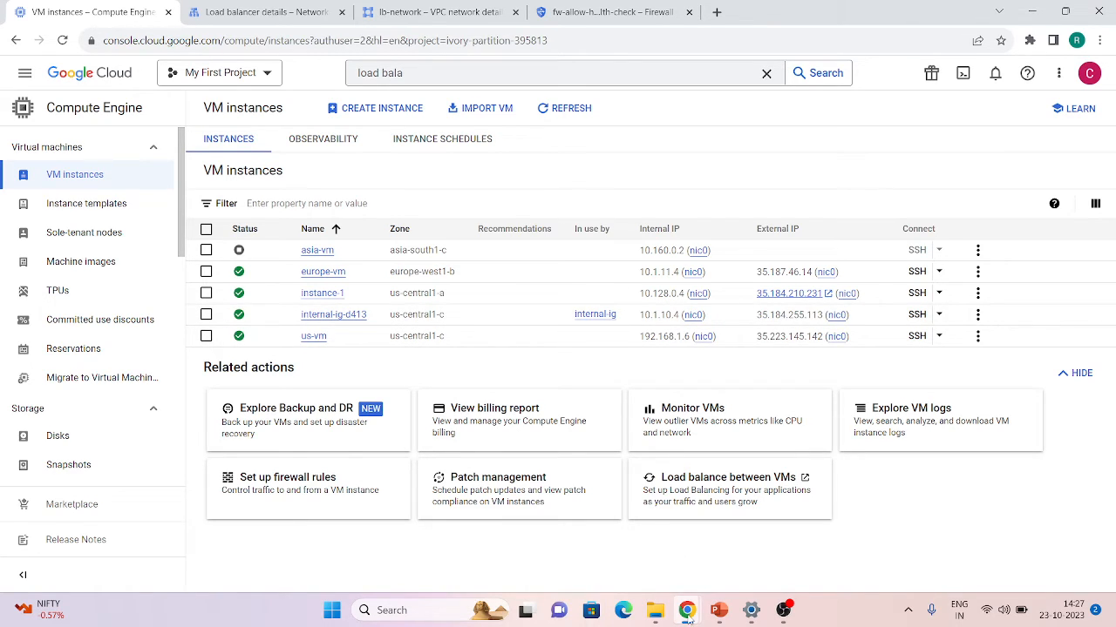
mouse_move(687, 618)
left_click(658, 528)
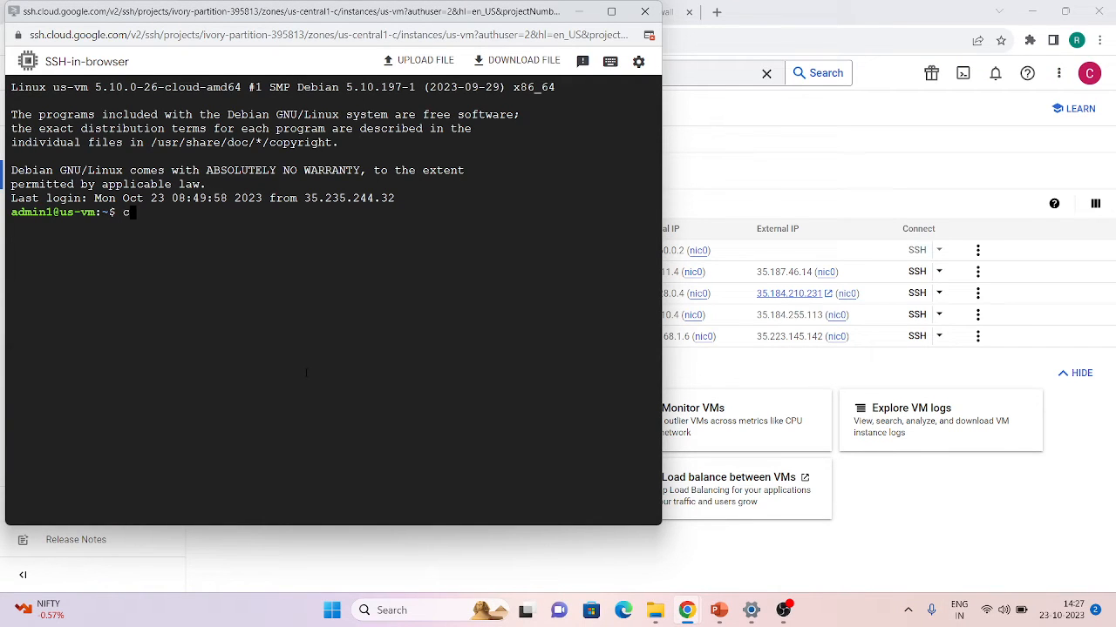
key("Return")
key("Return")
type("curl")
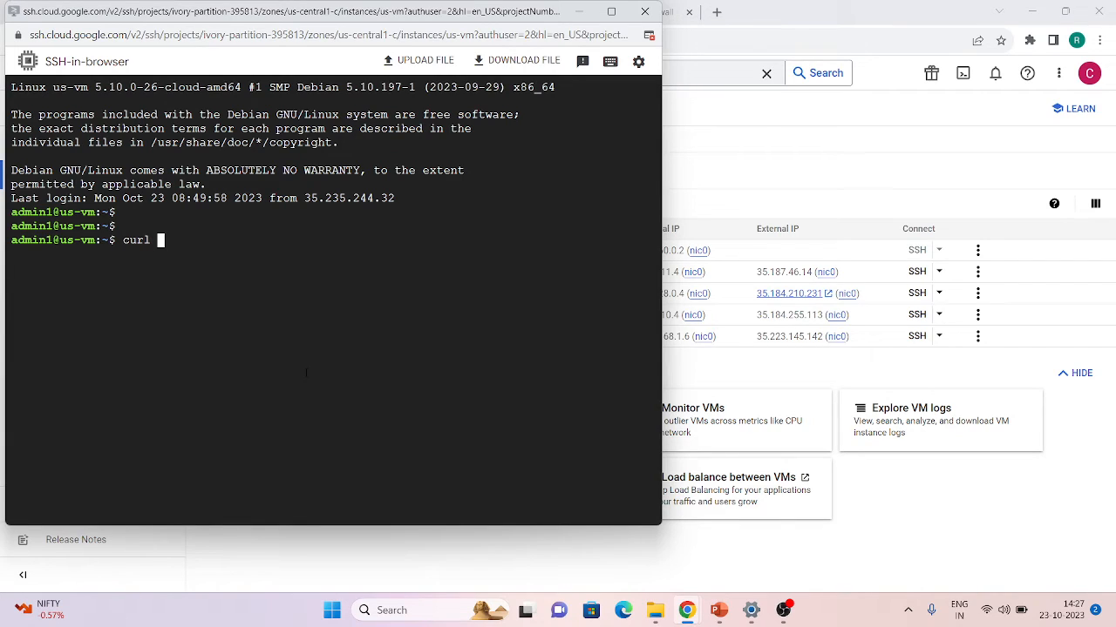
key("ctrl+v")
key("Return")
left_click(785, 203)
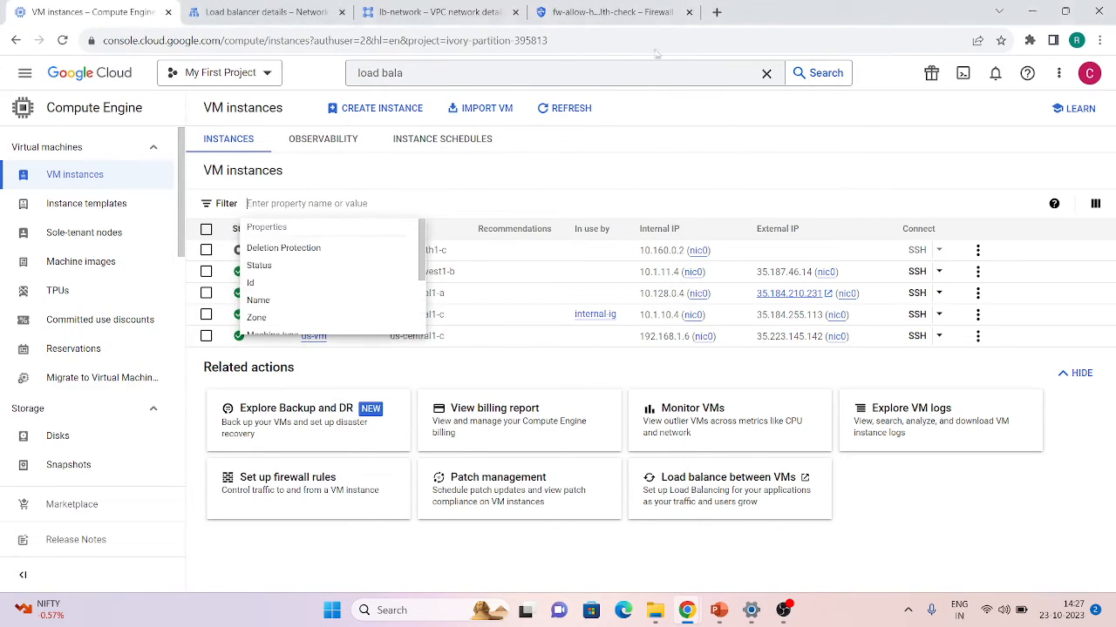
- Copy the IP address range of proxy-subnet in lb-network, and review it alongside my-lb's frontend and the VM instances
left_click(277, 12)
left_click(413, 7)
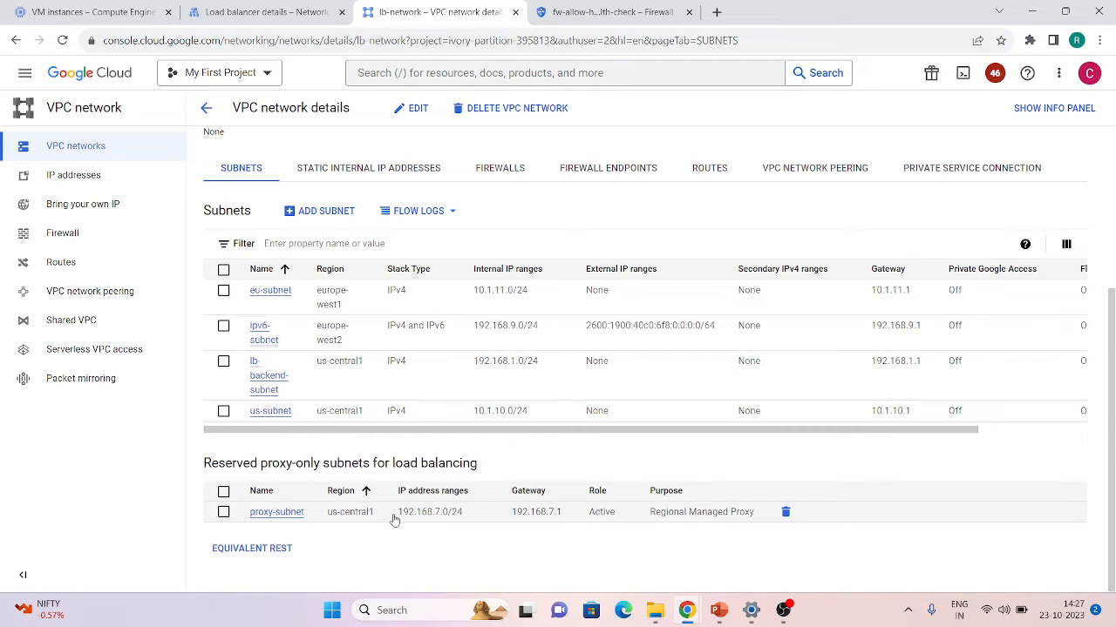
mouse_move(396, 515)
left_mouse_down()
mouse_move(472, 522)
mouse_move(402, 525)
left_mouse_up()
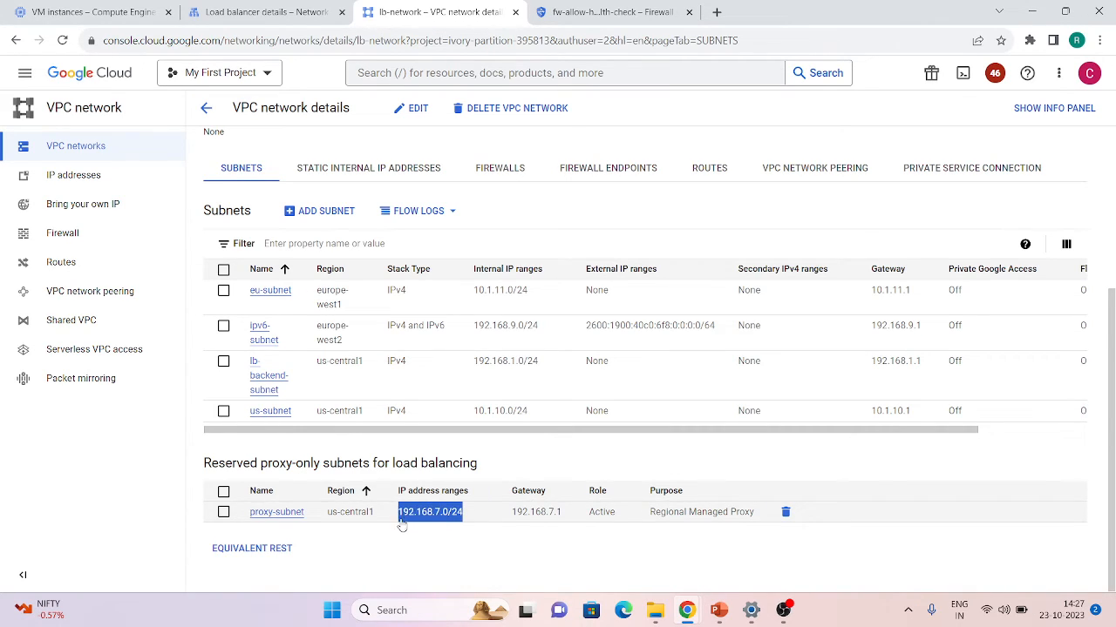
key("ctrl+c")
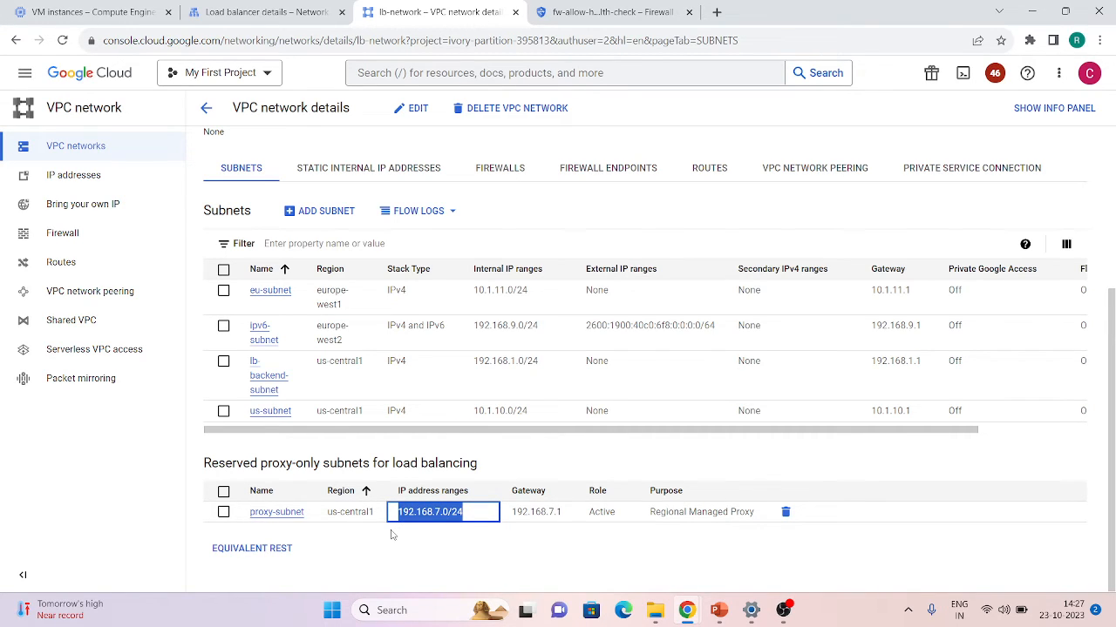
left_click(305, 7)
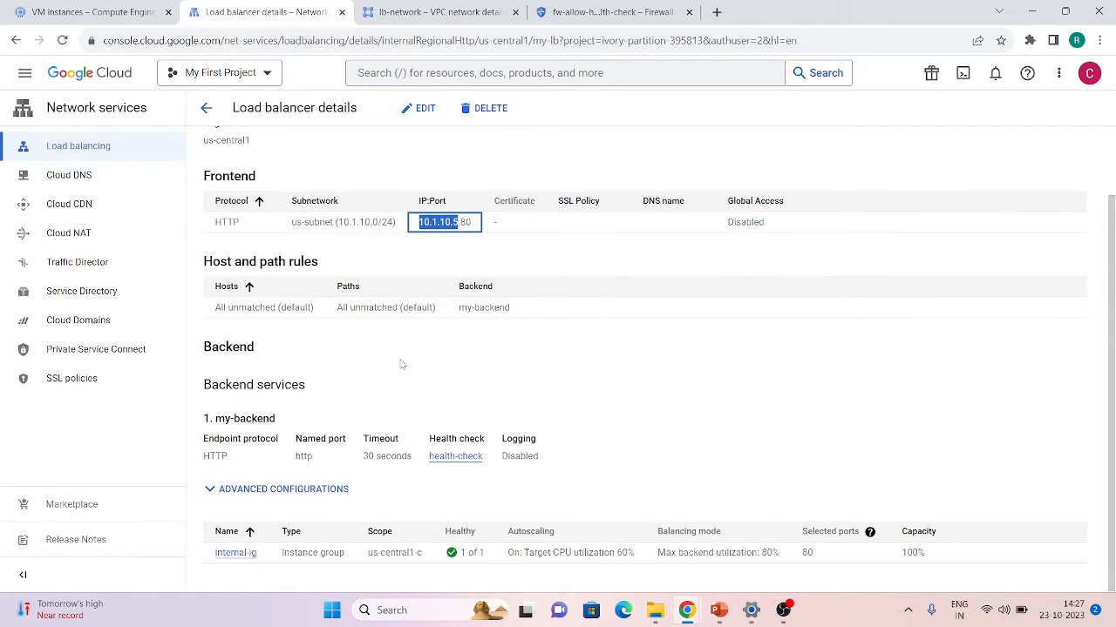
left_click(418, 11)
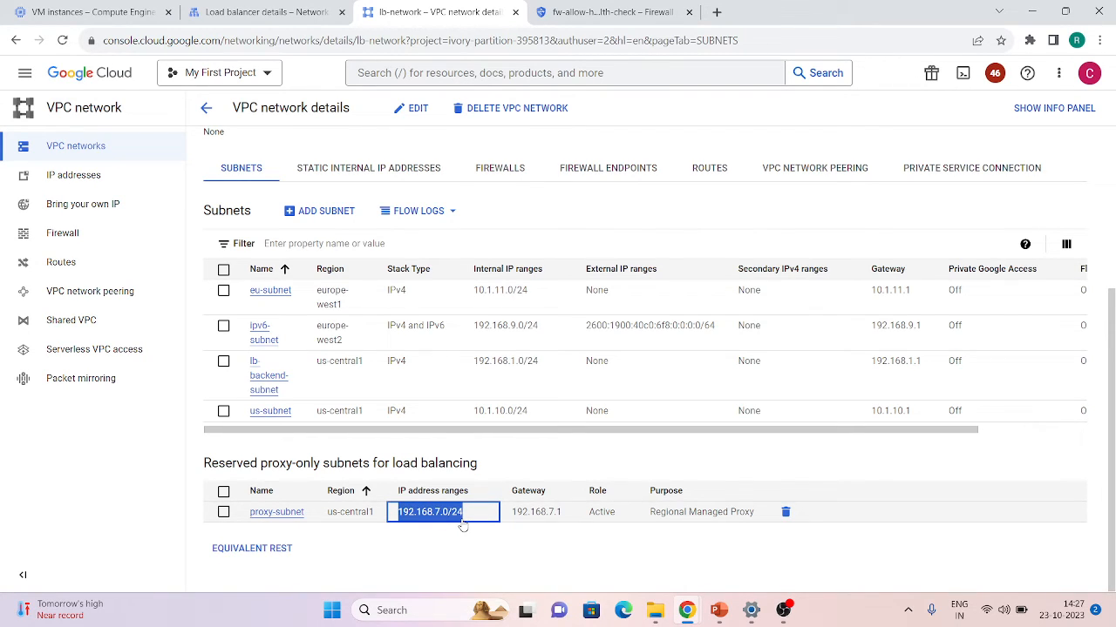
left_click(296, 9)
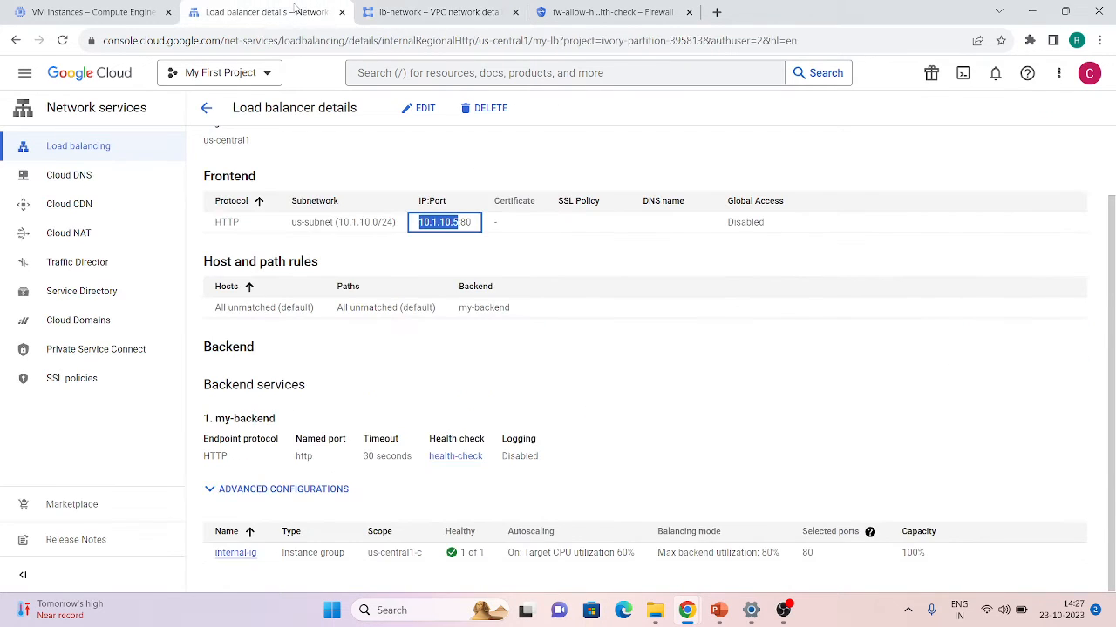
left_click(150, 9)
left_click(353, 181)
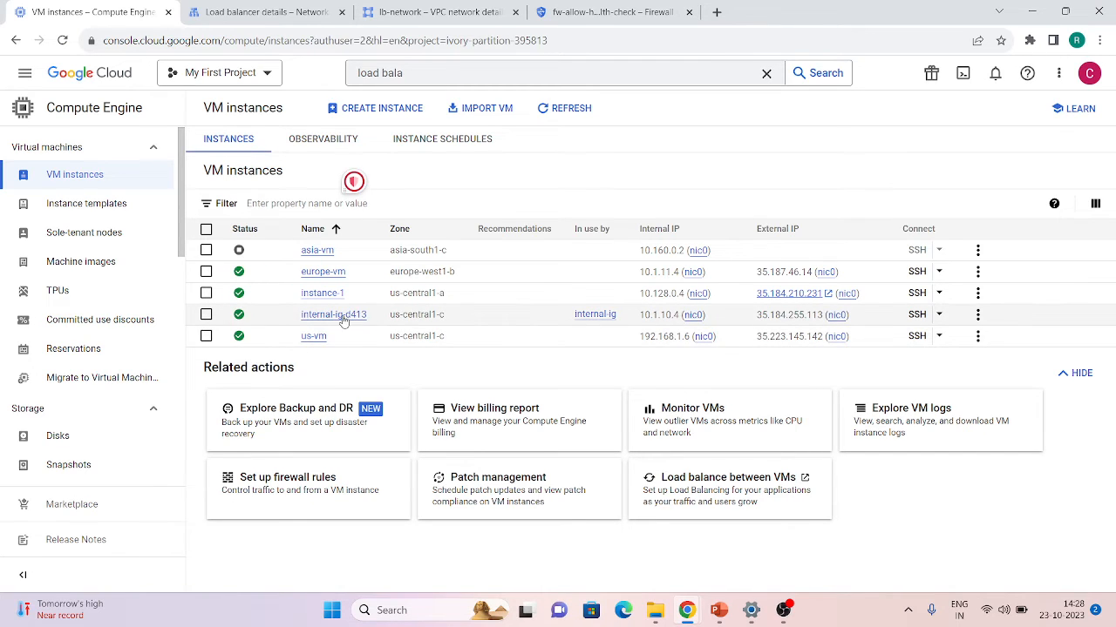
- Start a new VPC firewall rule named proxy-range on the lb-network network
left_click(634, 10)
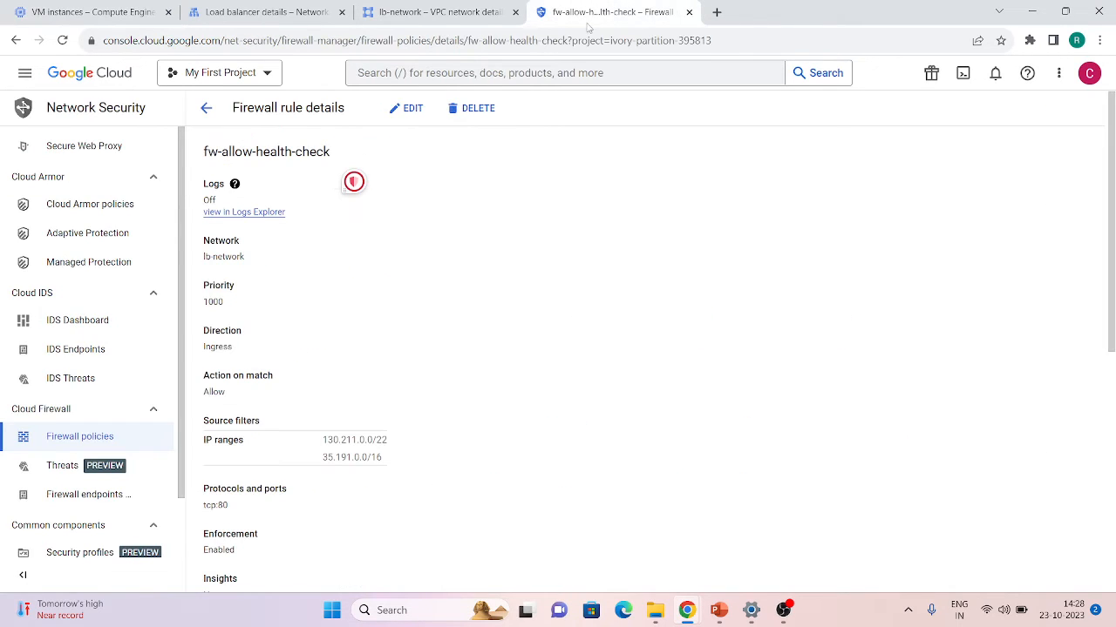
left_click(207, 108)
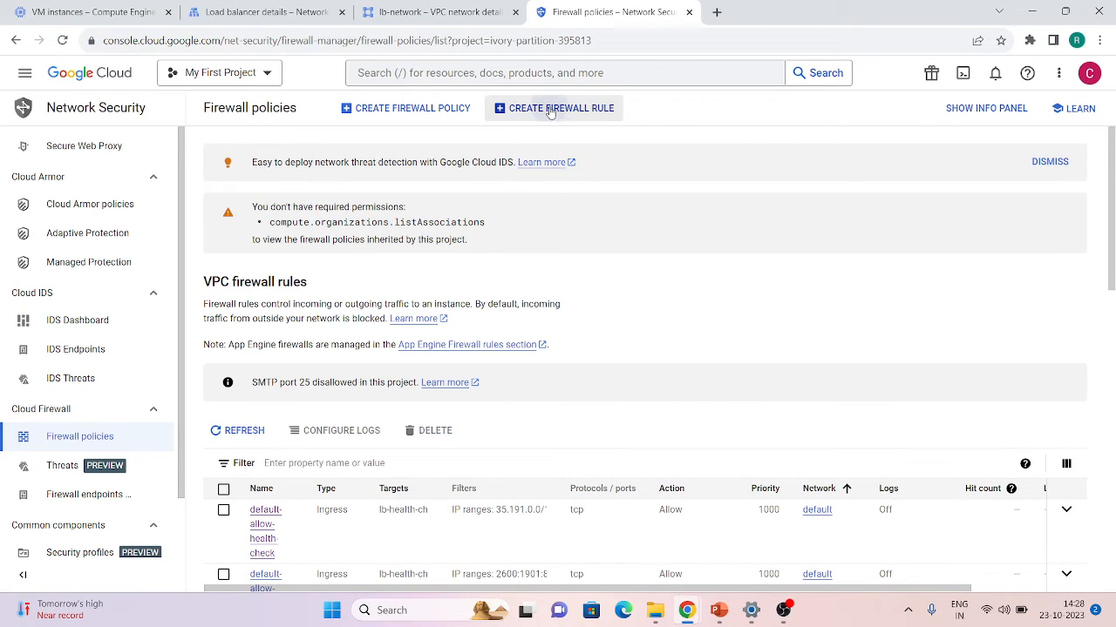
left_click(528, 125)
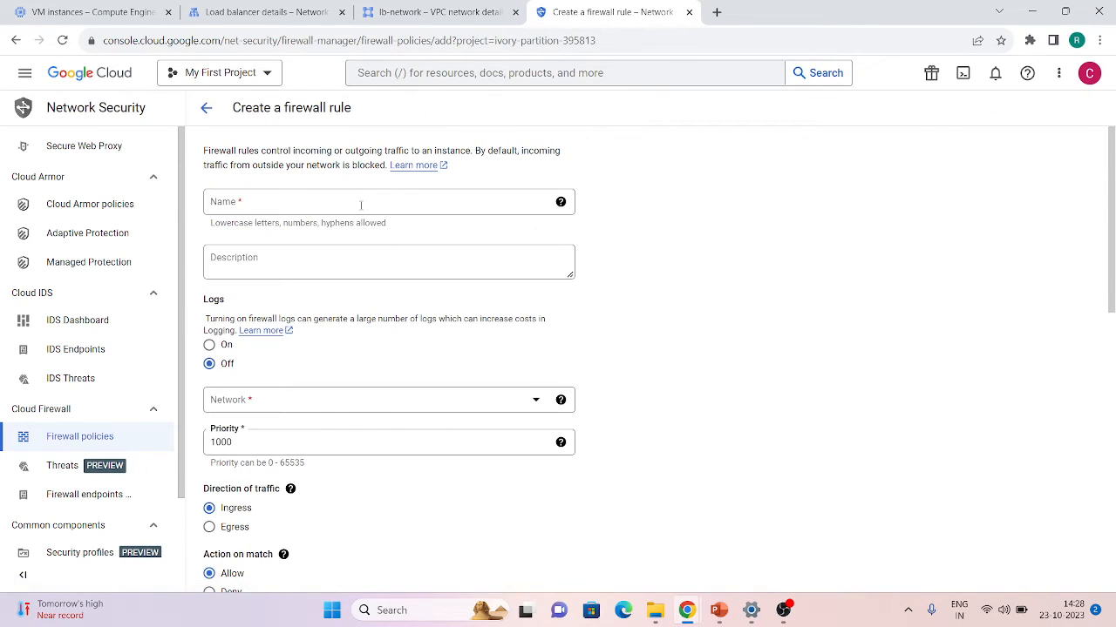
left_click(351, 207)
type("pro")
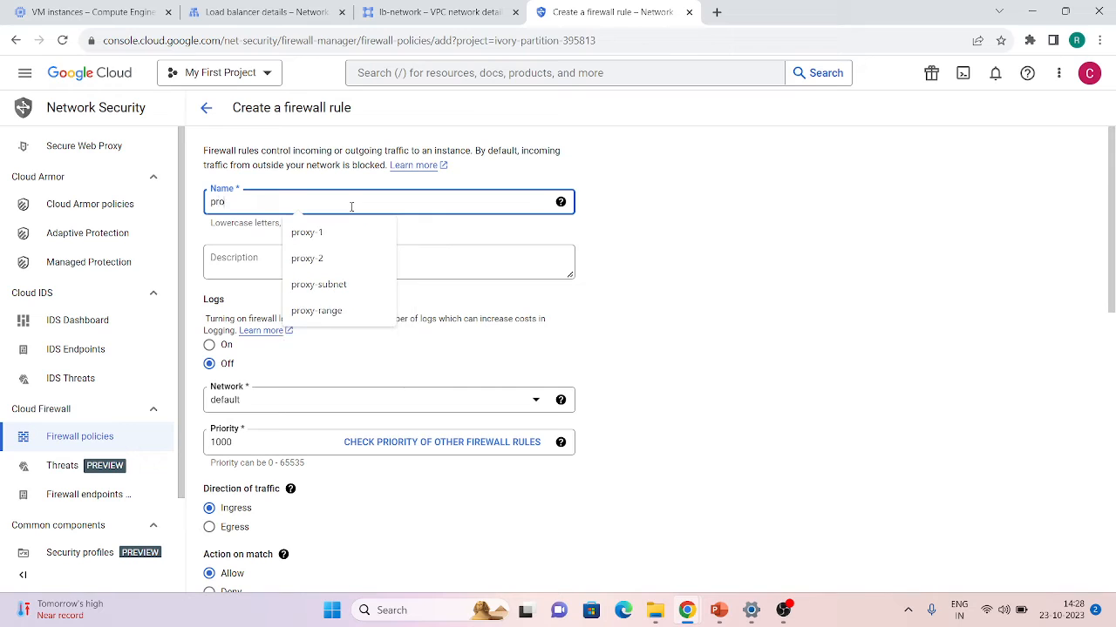
type("xy-range")
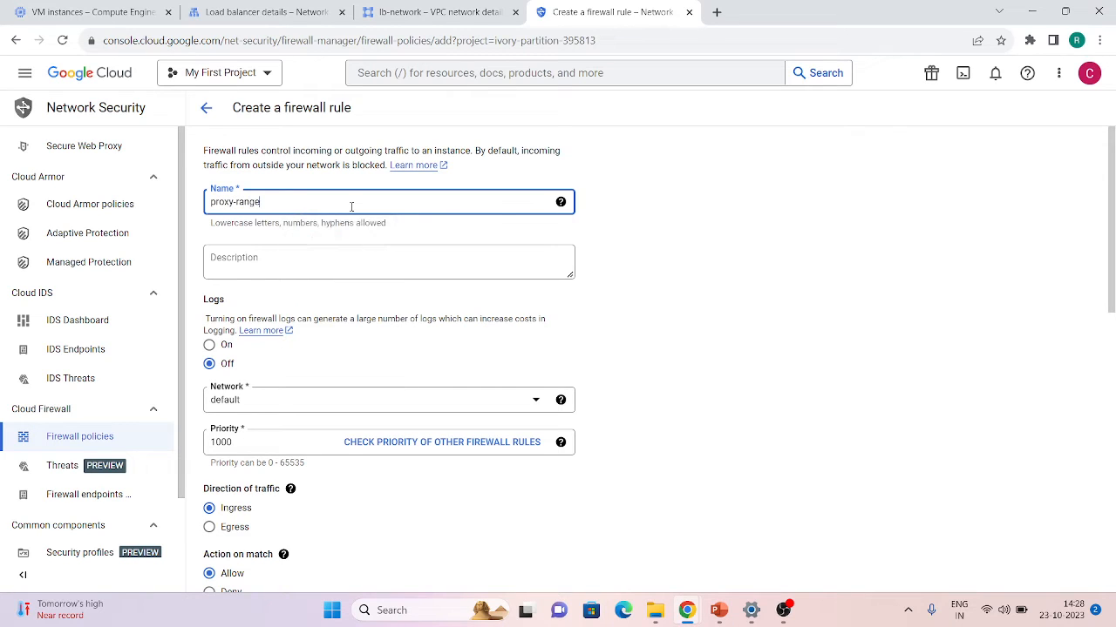
left_click(274, 398)
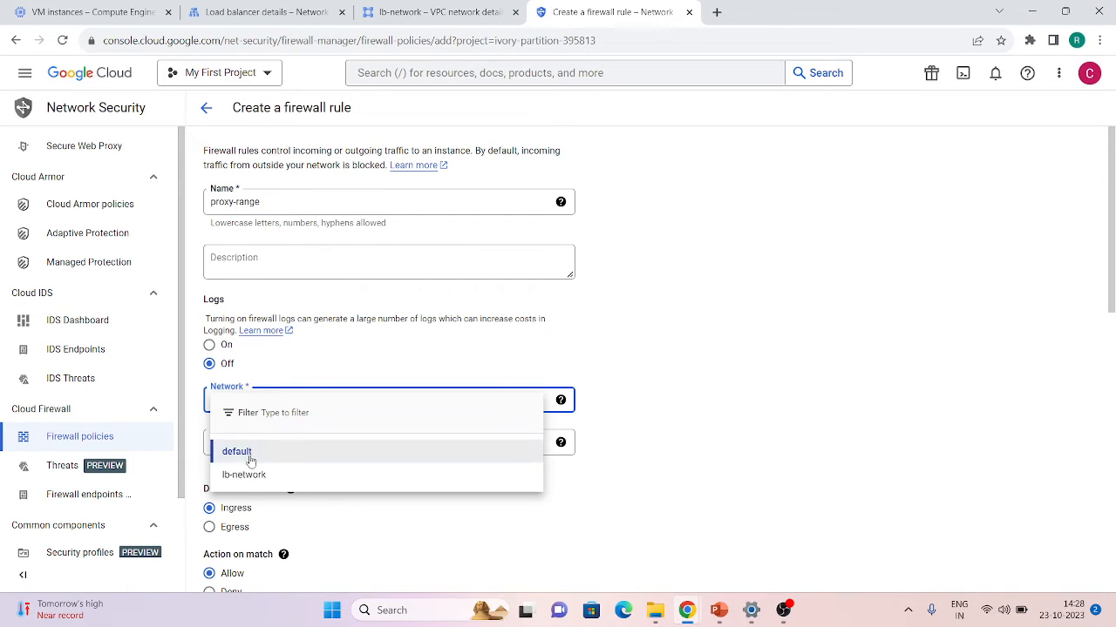
left_click(250, 474)
- Target all instances in the network with the proxy-range rule and set its source IPv4 range to 192.168.7.0/24
scroll(250, 478, "down", 2)
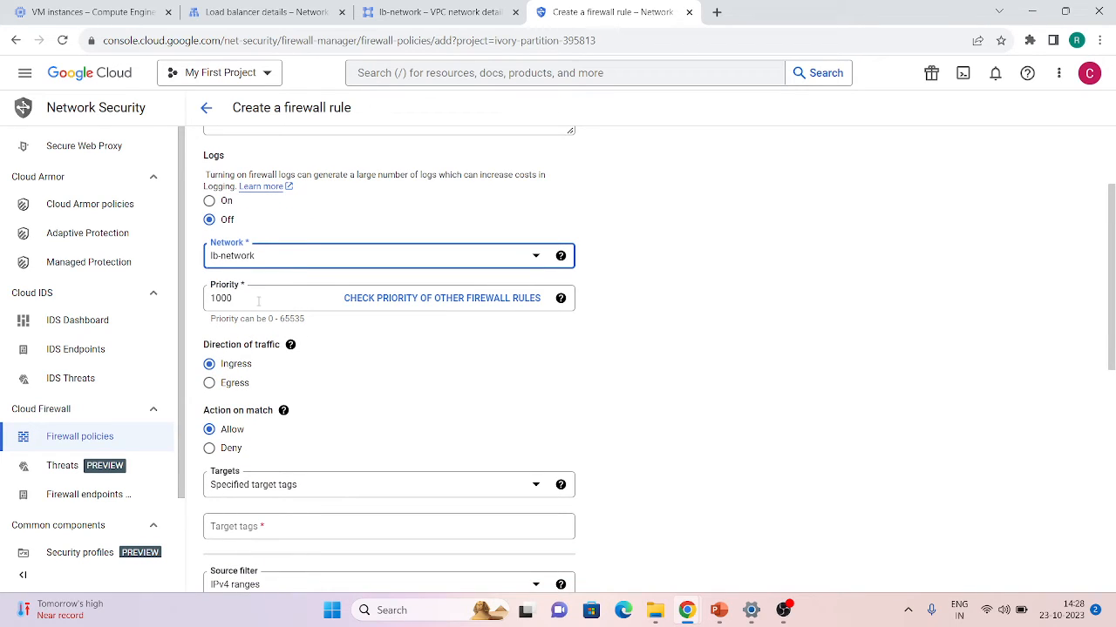
scroll(302, 342, "down", 1)
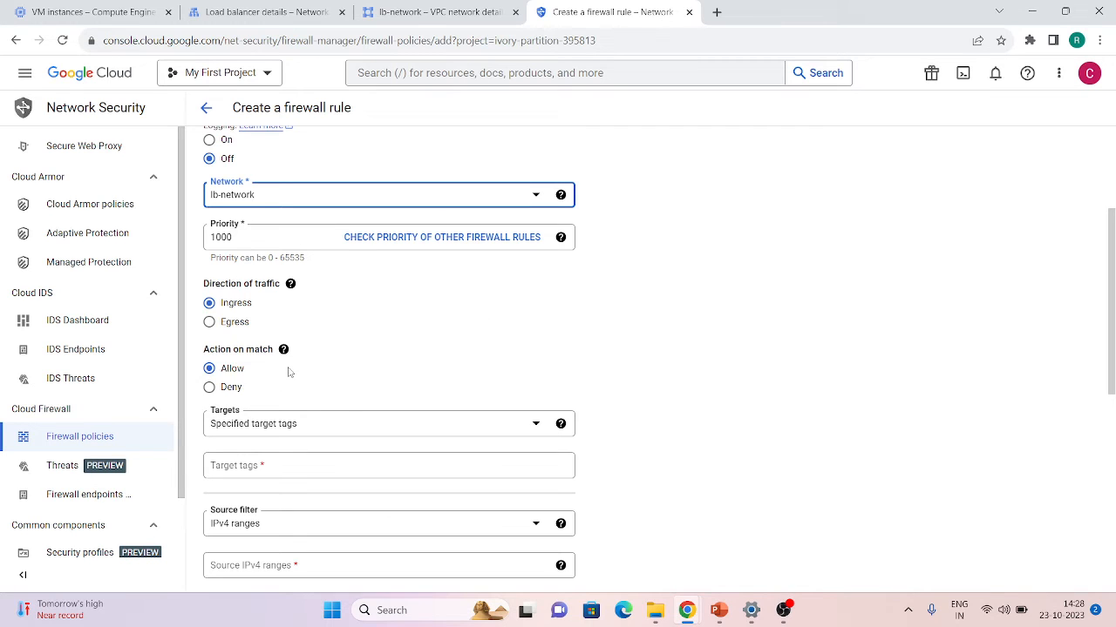
scroll(289, 372, "down", 2)
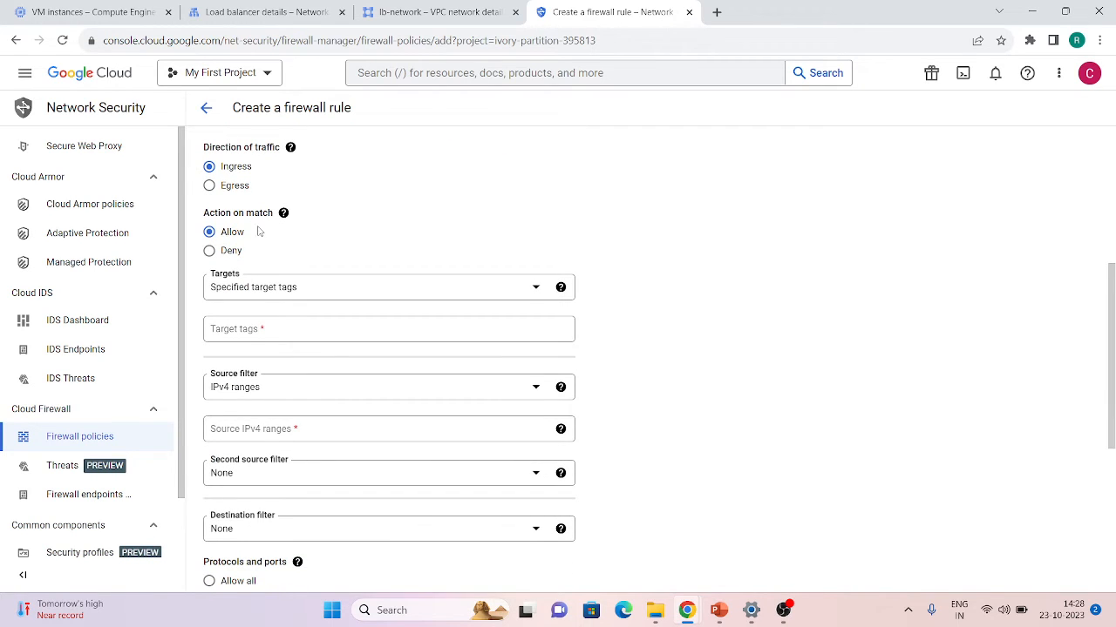
left_click(307, 296)
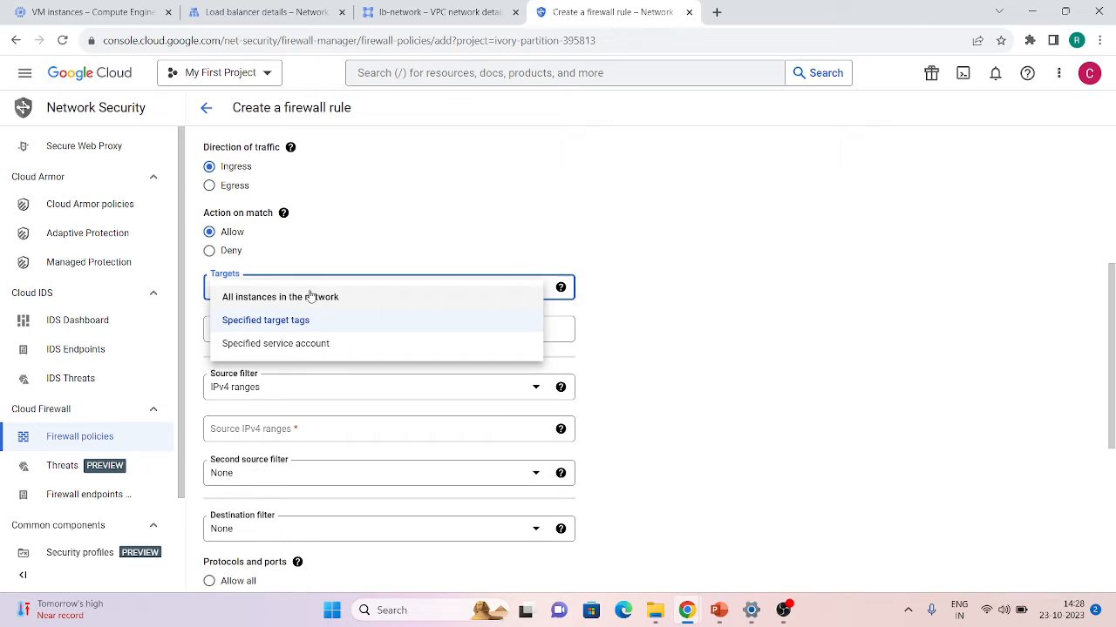
left_click(250, 300)
right_click(262, 394)
key("Escape")
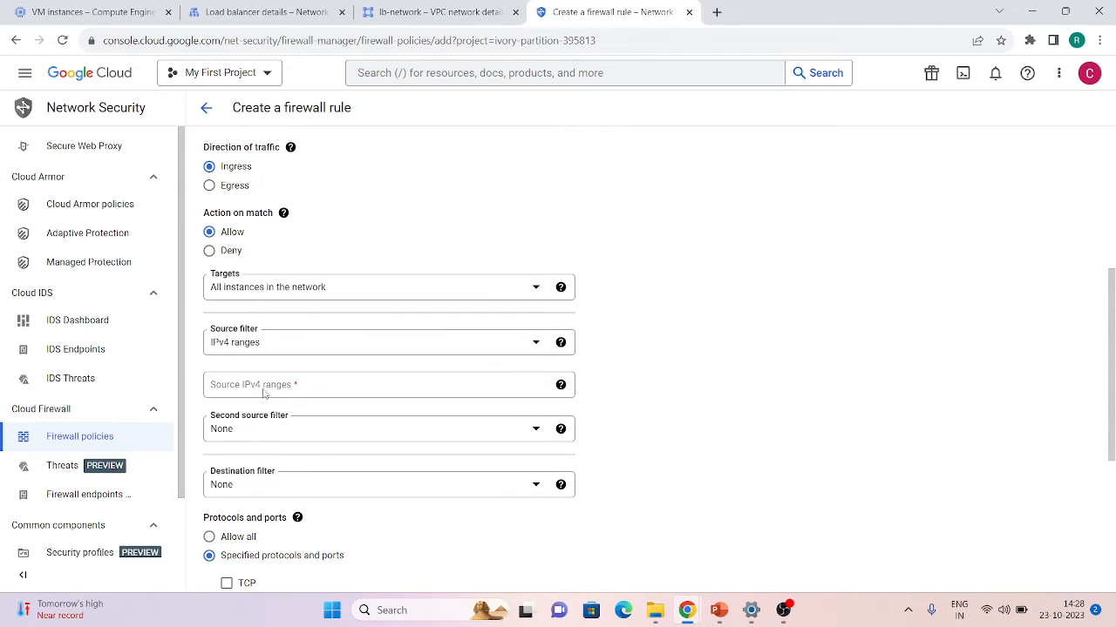
left_click(264, 394)
type("192.168.7.0/24")
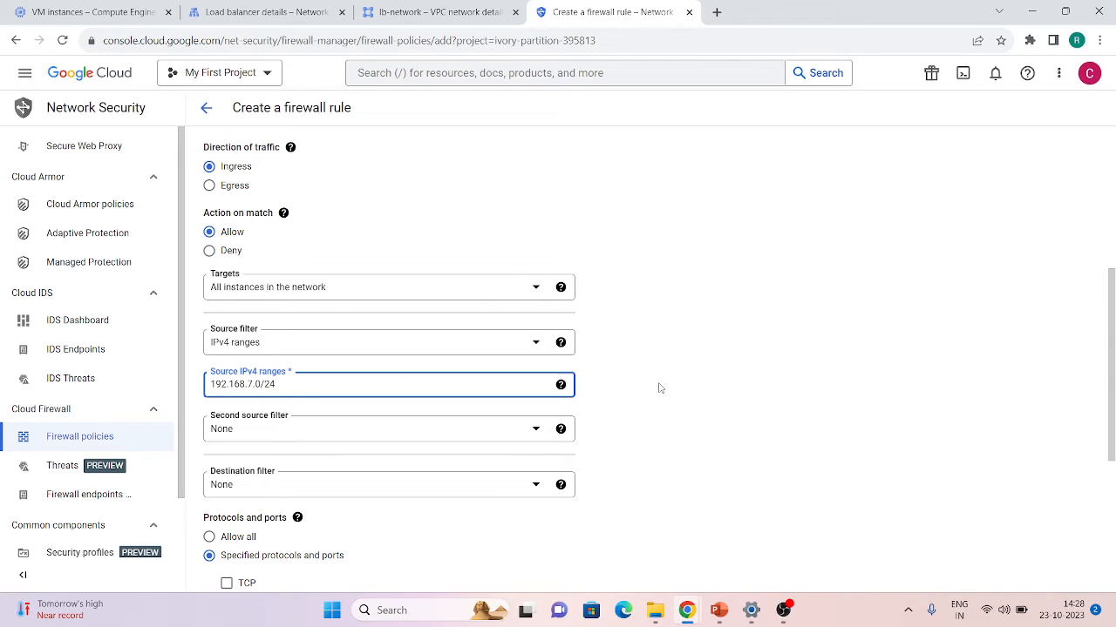
key("Return")
- Restrict the proxy-range rule's allowed traffic to TCP port 80
scroll(659, 386, "down", 3)
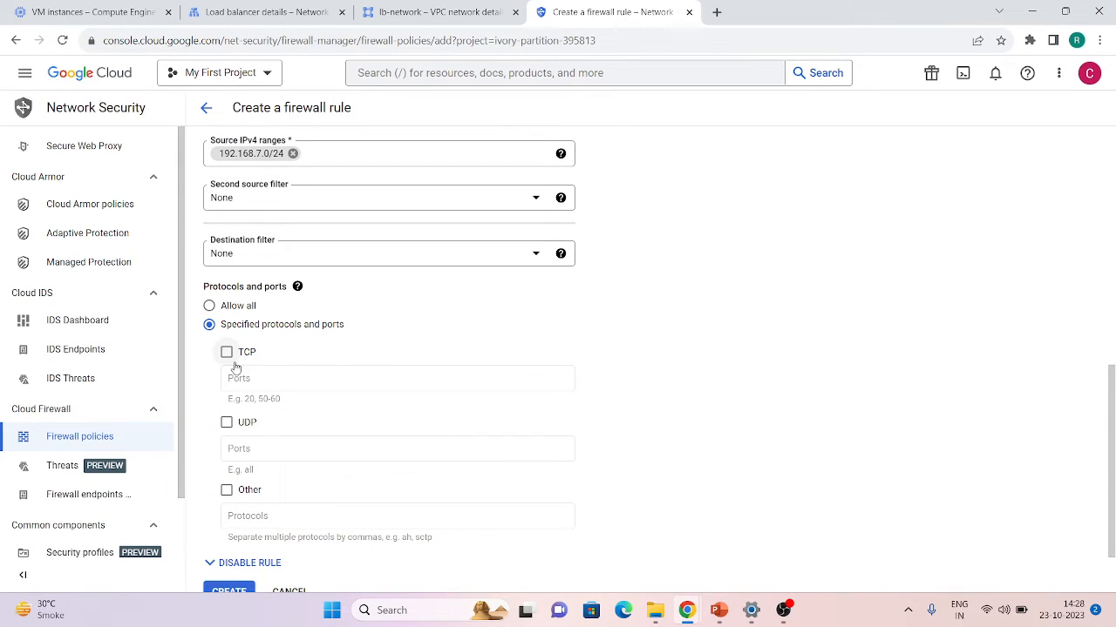
left_click(227, 352)
left_click(261, 377)
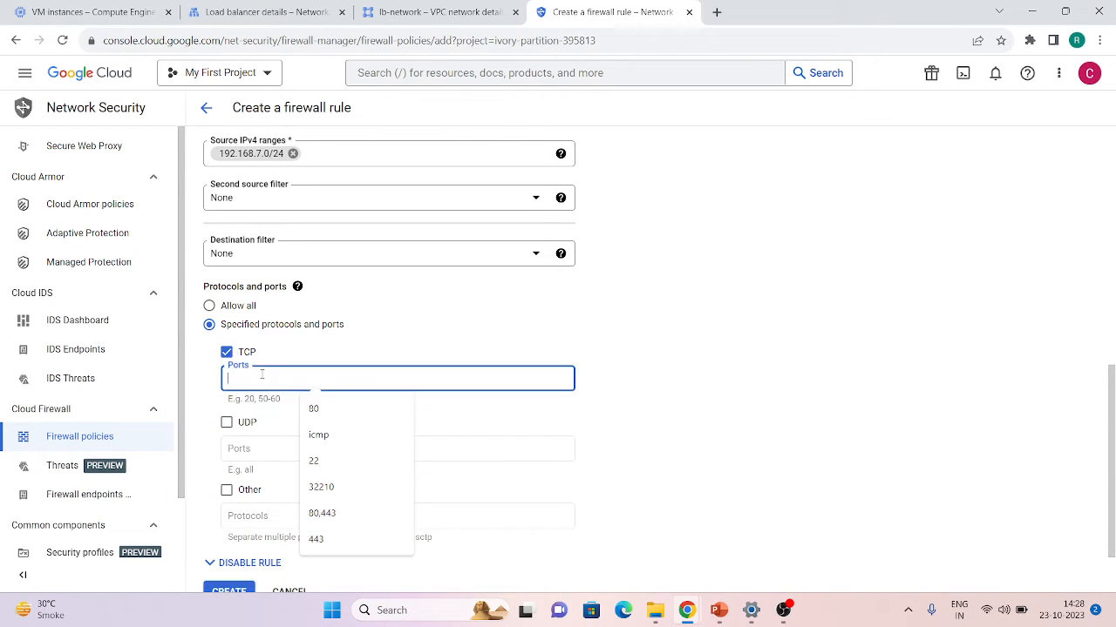
type("80")
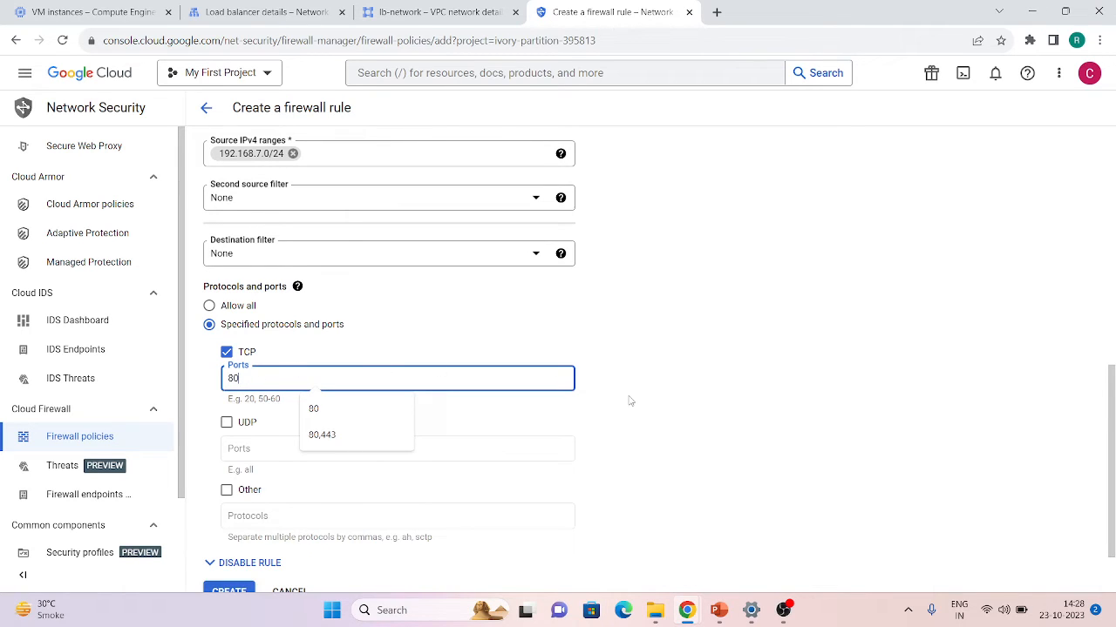
- Create the proxy-range firewall rule with the settings entered
left_click(631, 401)
scroll(630, 401, "down", 1)
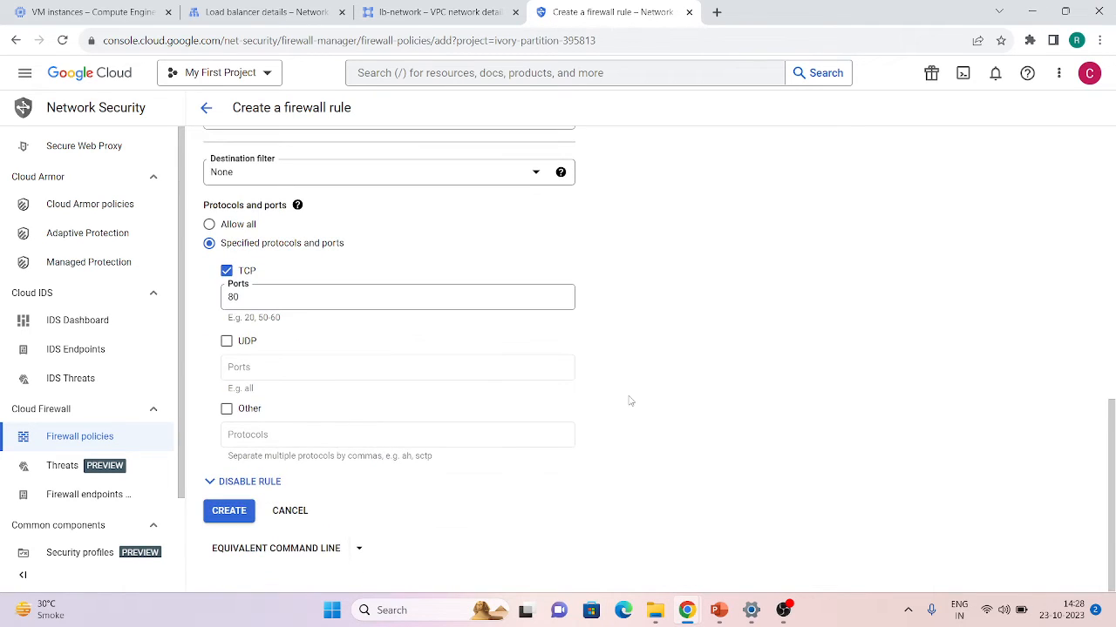
left_click(210, 520)
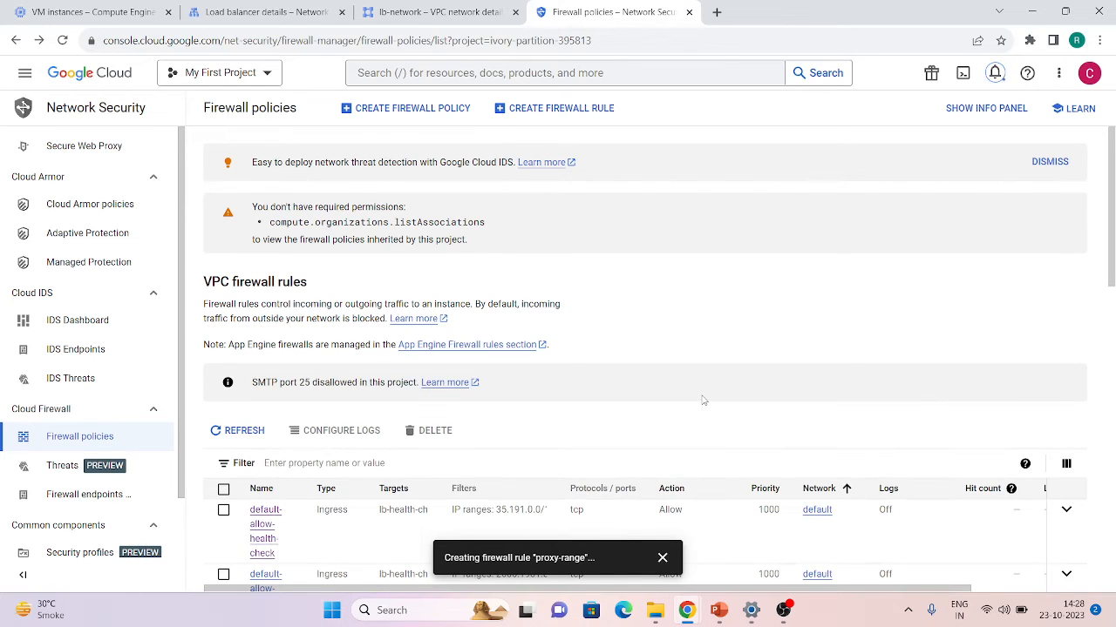
- Request the load balancer address again from the us-vm SSH session with curl 10.1.10.5
mouse_move(687, 610)
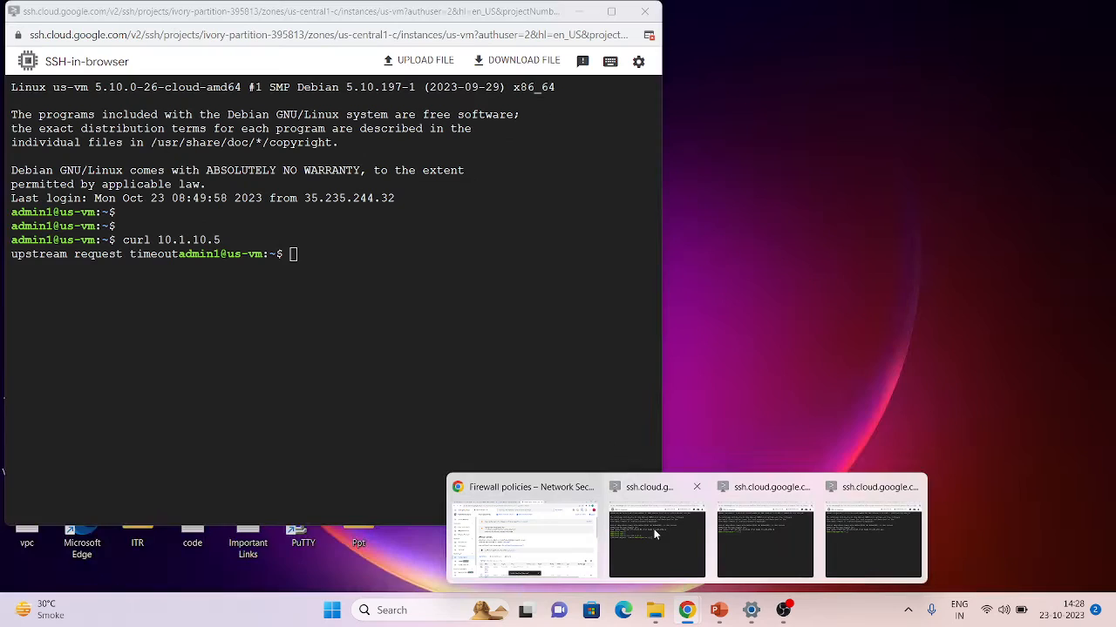
left_click(658, 540)
key("Return")
key("Return")
key("Return")
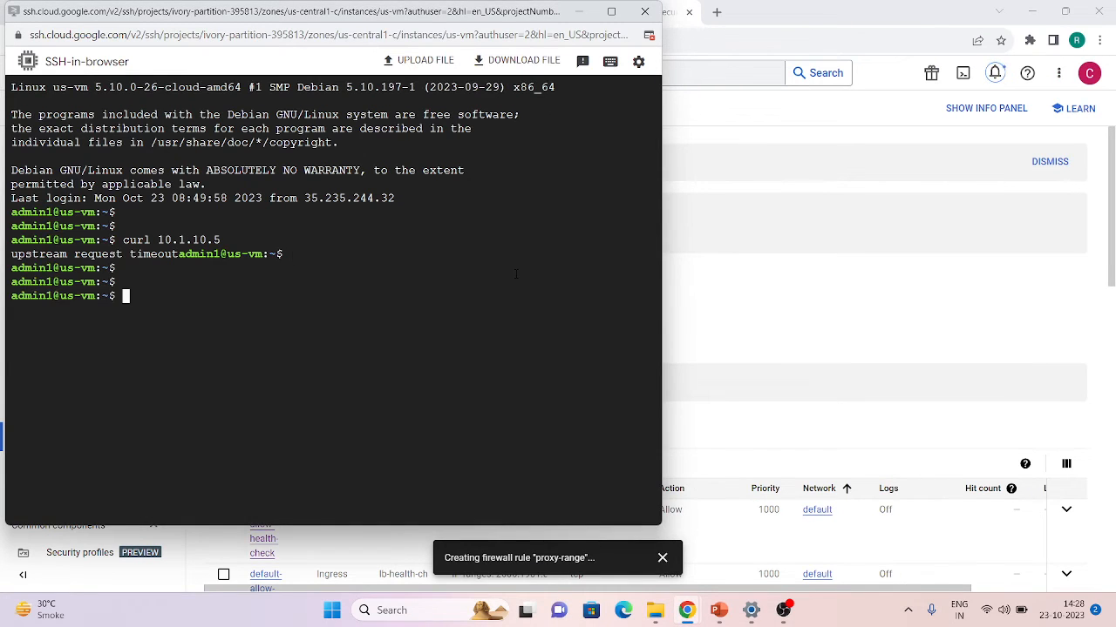
key("Up")
key("Return")
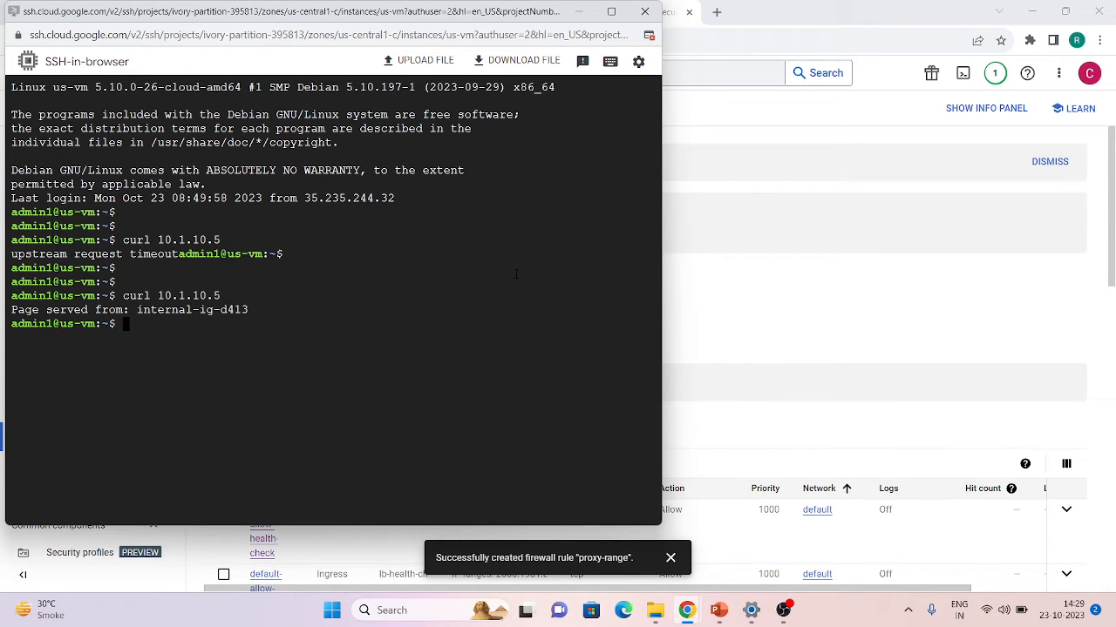
- Repeat curl 10.1.10.5 several more times on us-vm to check that the load balancer answers consistently
key("Return")
key("Return")
key("Up")
key("Return")
key("Up")
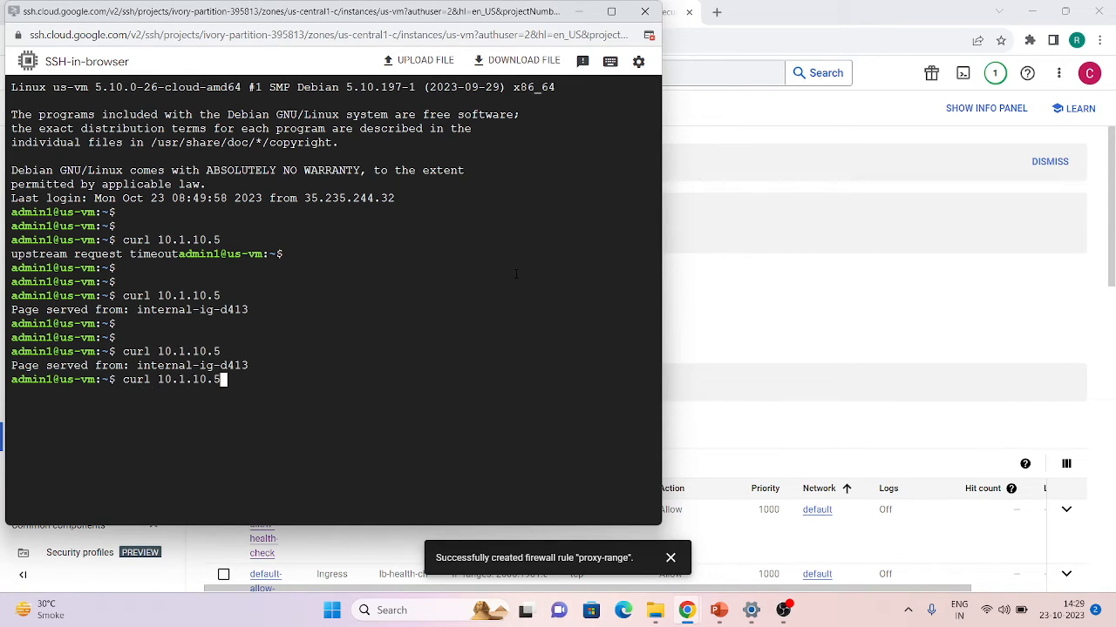
key("Return")
key("Up")
key("Return")
key("Up")
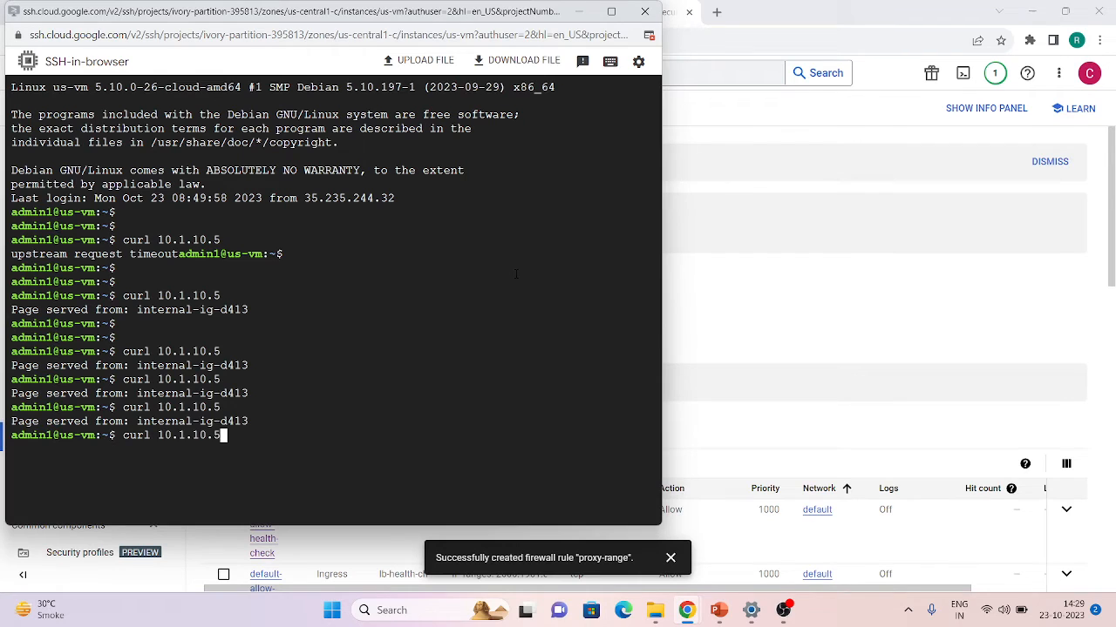
key("Return")
- Review the VM instances list and lb-network's subnets, open the list of VPC networks, and return to the VM instances
left_click(804, 342)
left_click(88, 11)
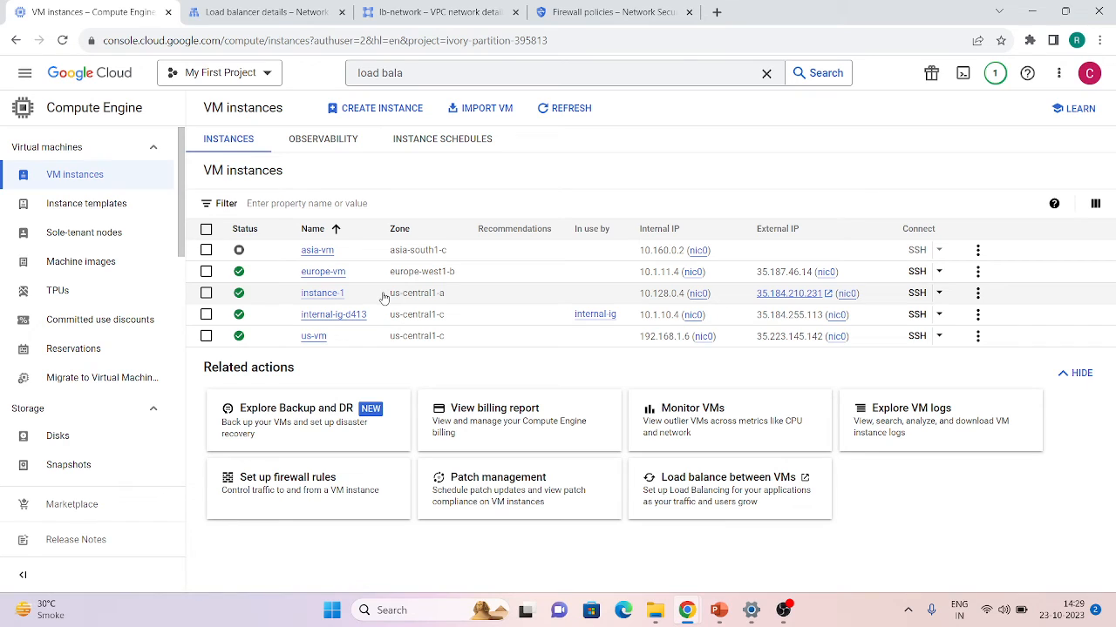
left_click(436, 11)
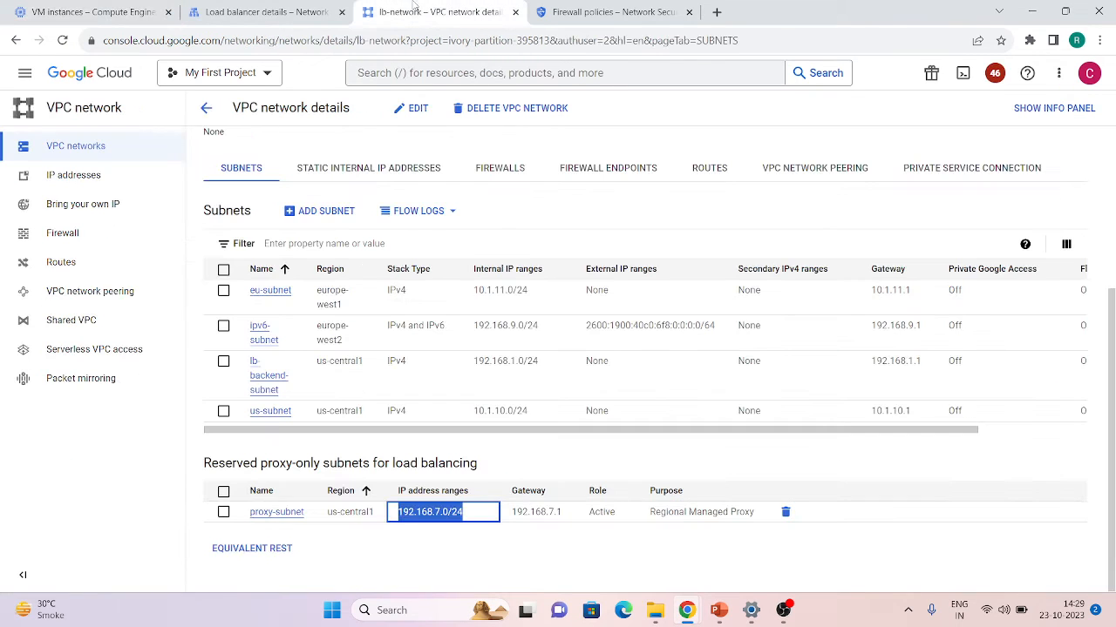
left_click(62, 150)
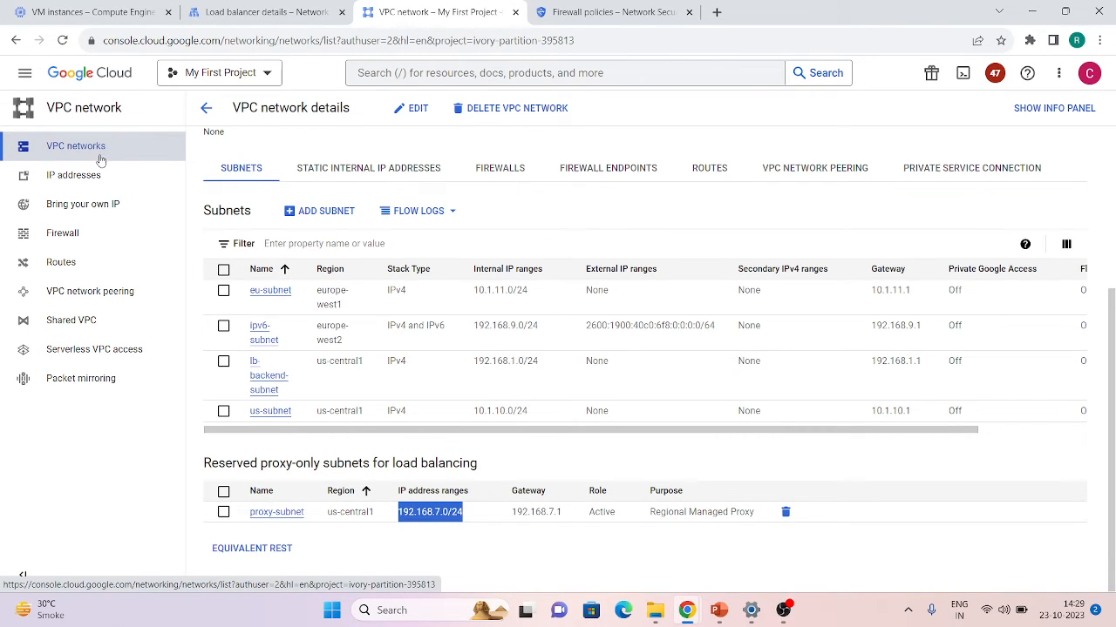
left_click(63, 7)
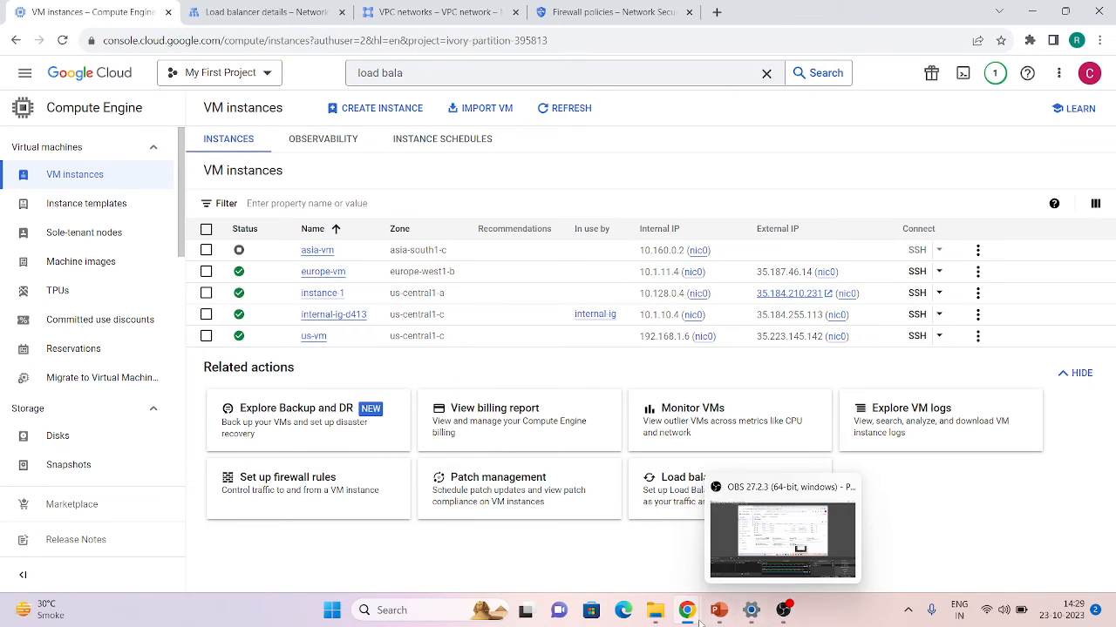
mouse_move(687, 610)
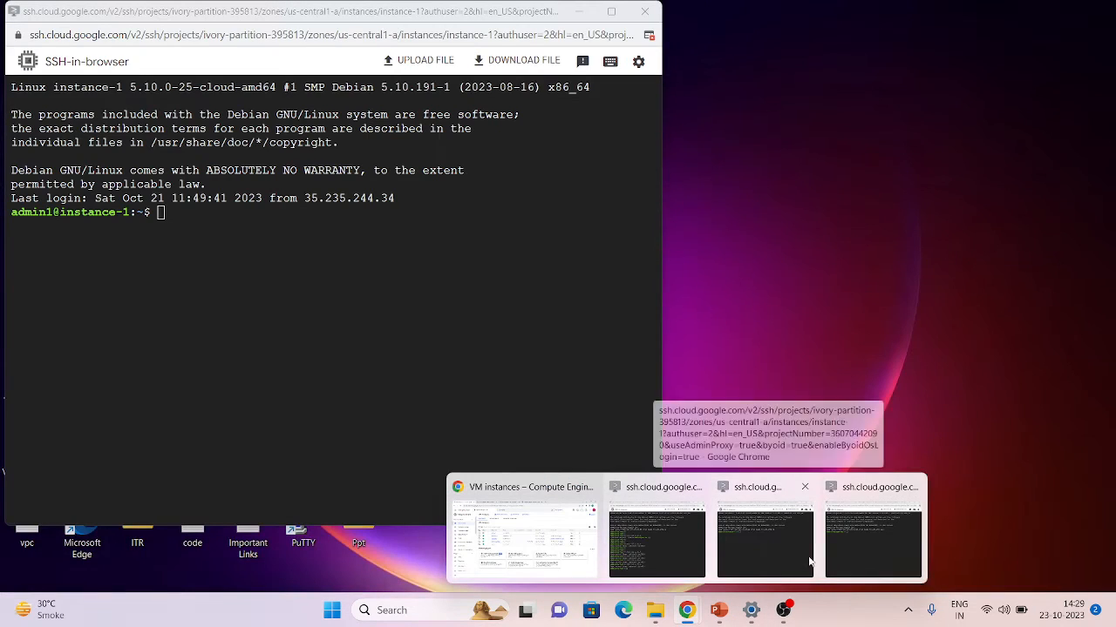
left_click(785, 551)
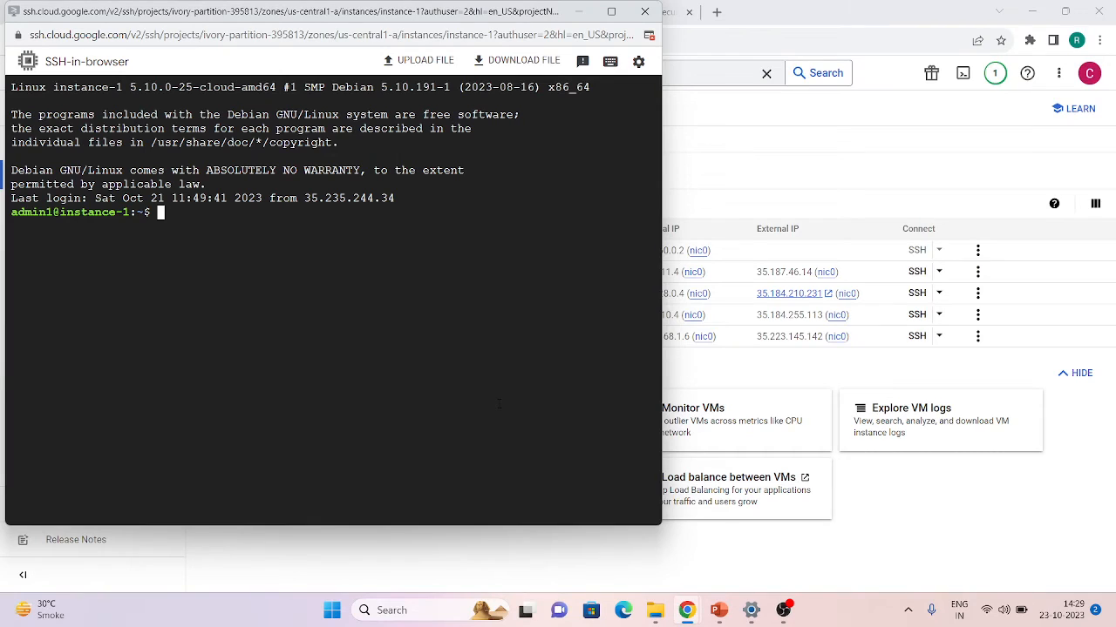
type("curl")
type("192.168.7.0/24")
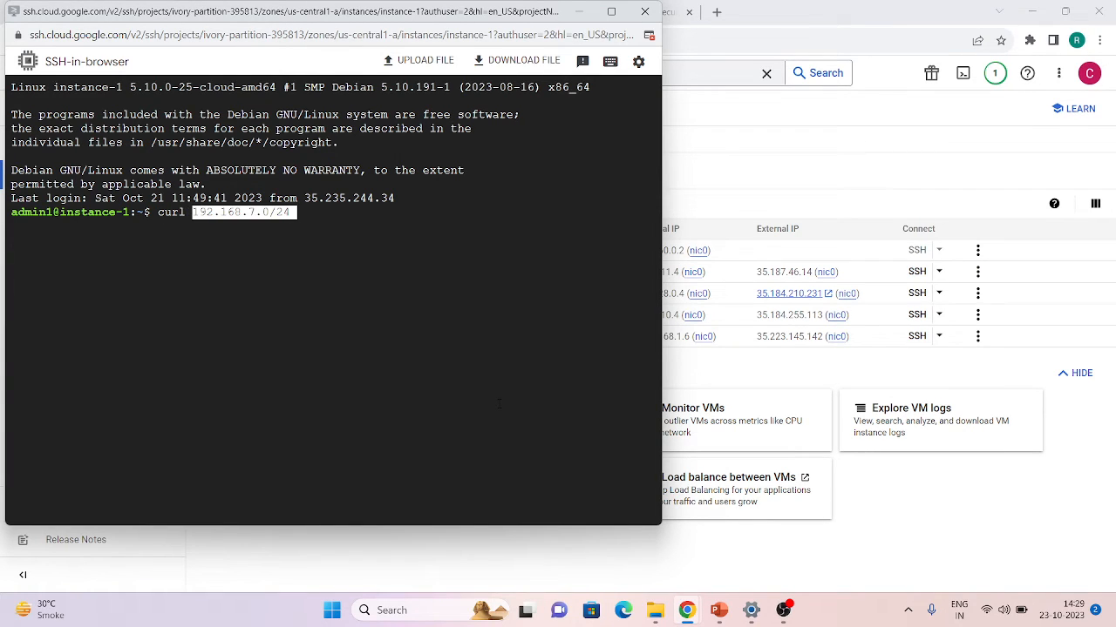
key("Return")
key("ctrl+c")
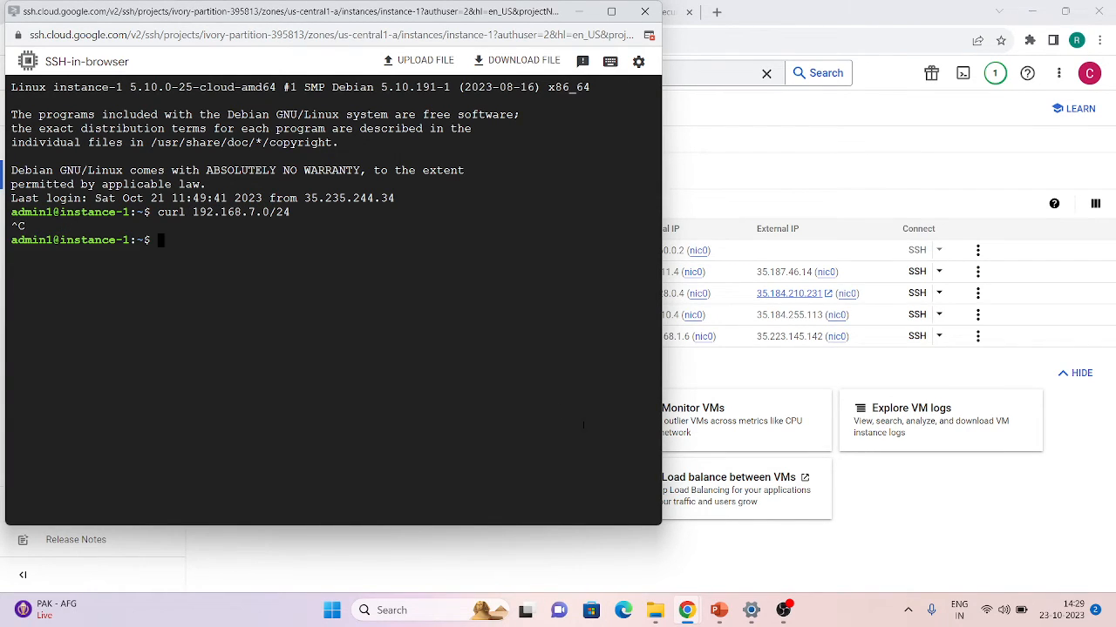
- Copy my-lb's frontend IP address and request it with curl 10.1.10.5 from the instance-1 SSH session
left_click(750, 203)
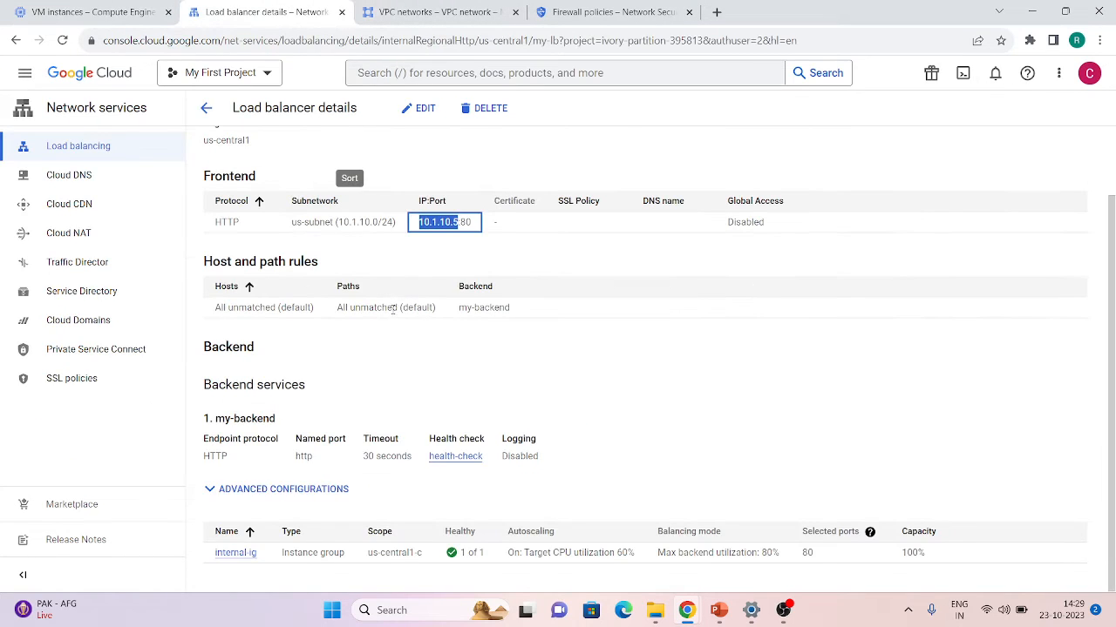
key("alt+Tab")
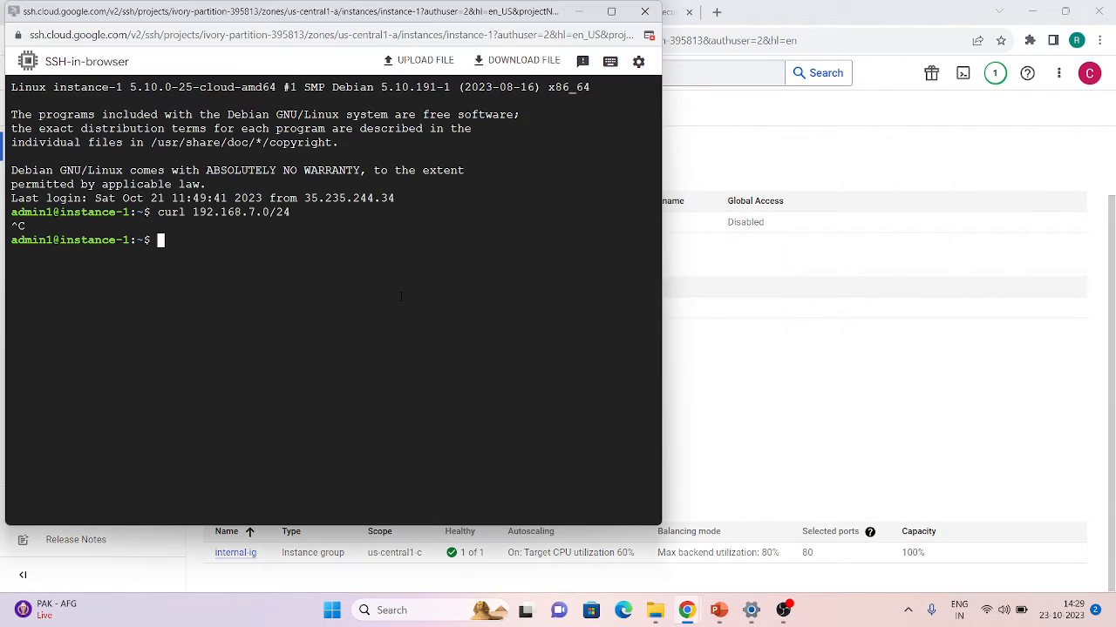
type("curl")
key("ctrl+v")
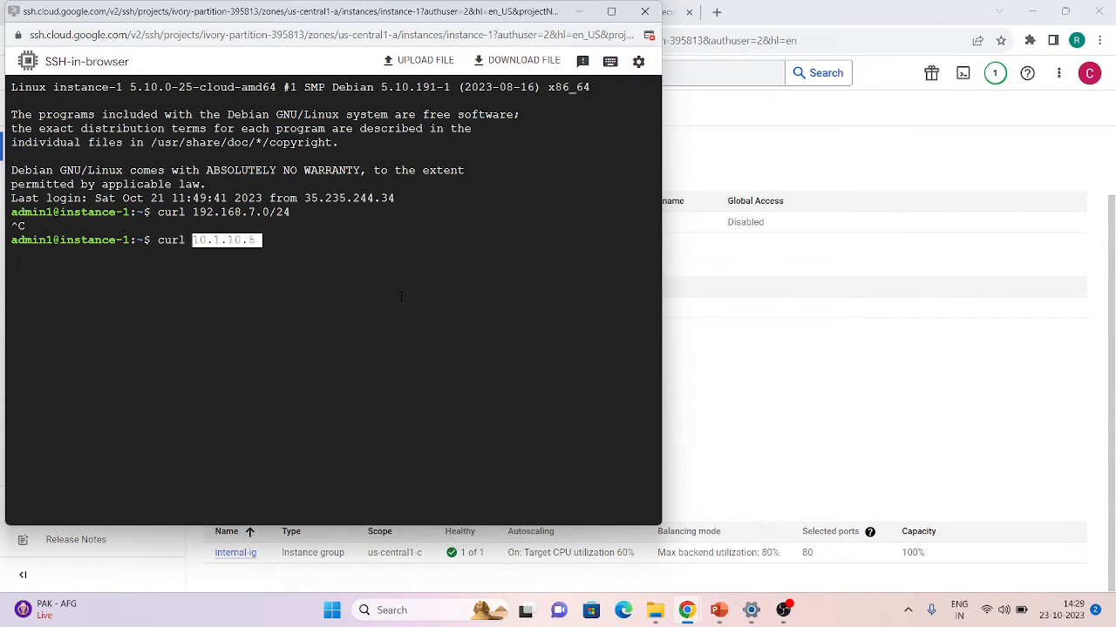
key("Return")
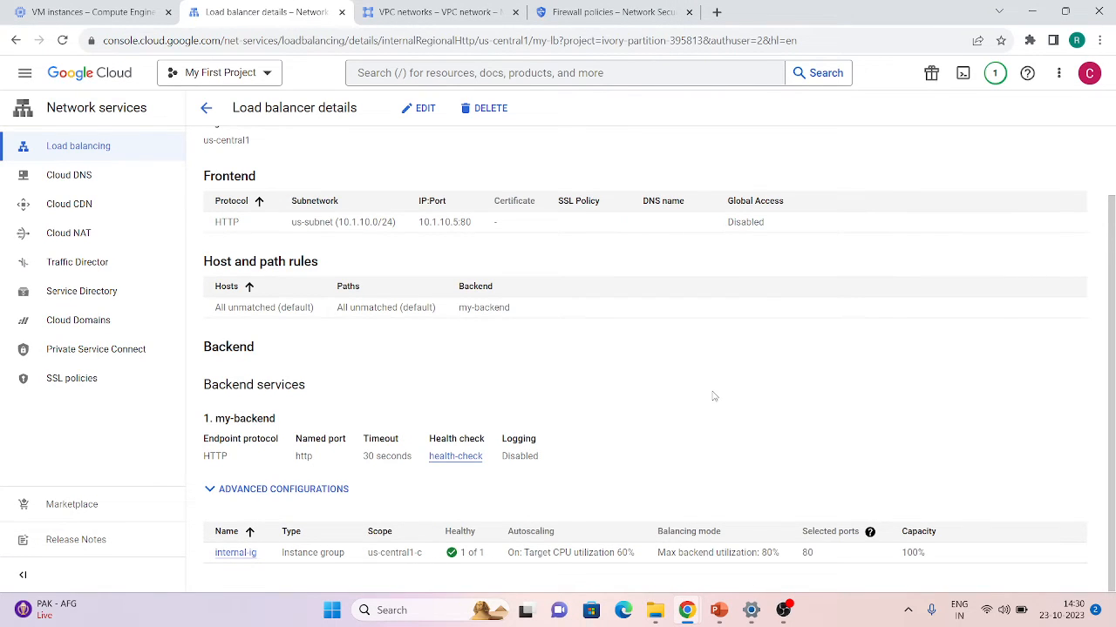
- Check the VM zones in the instances list, and test curl 10.1.10.5 from the europe-vm SSH session, stopping the request
left_click(130, 11)
left_click(501, 199)
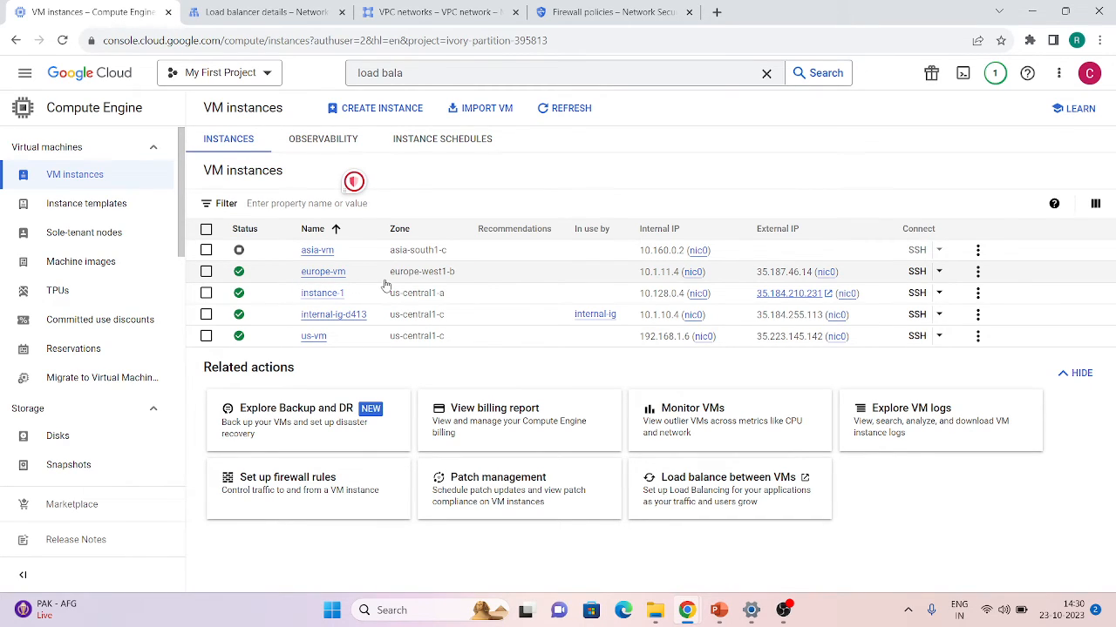
mouse_move(681, 599)
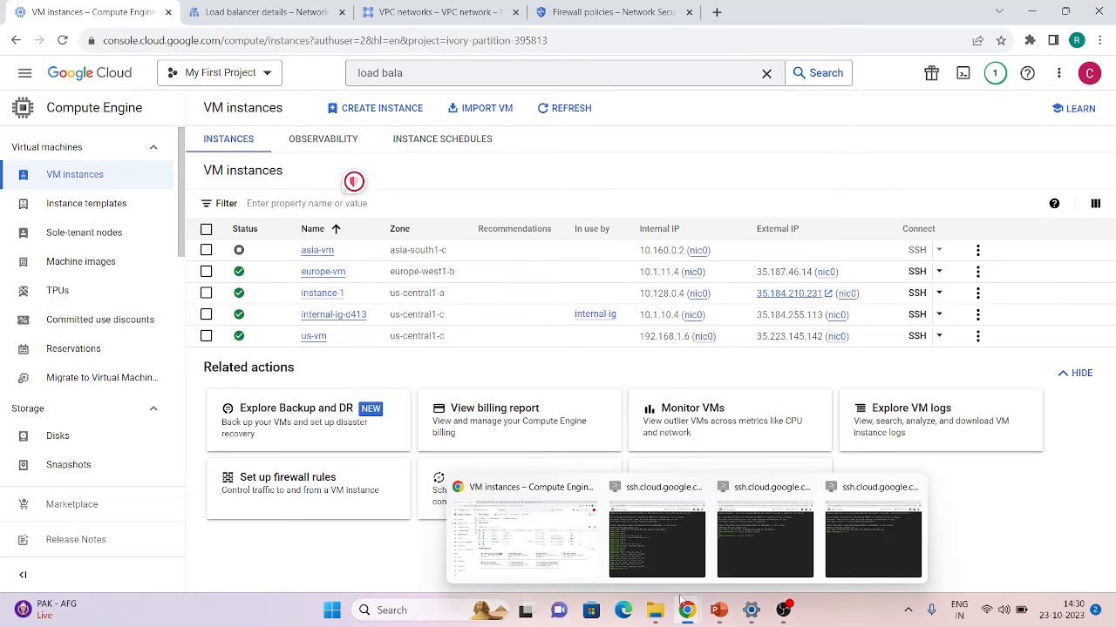
left_click(872, 536)
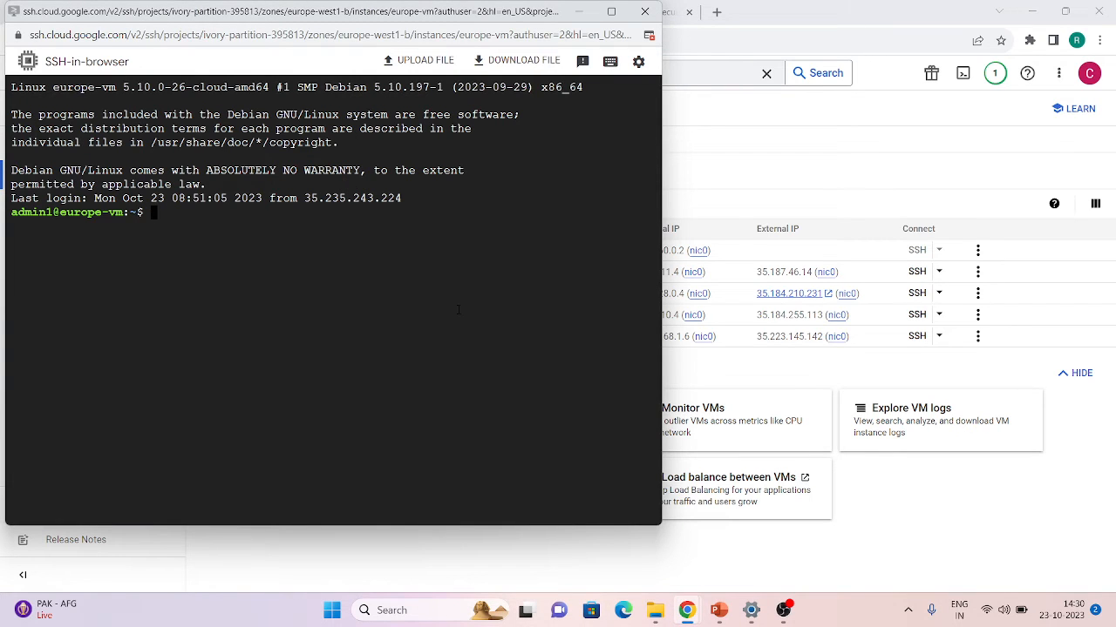
key("Return")
key("Return")
type("cur")
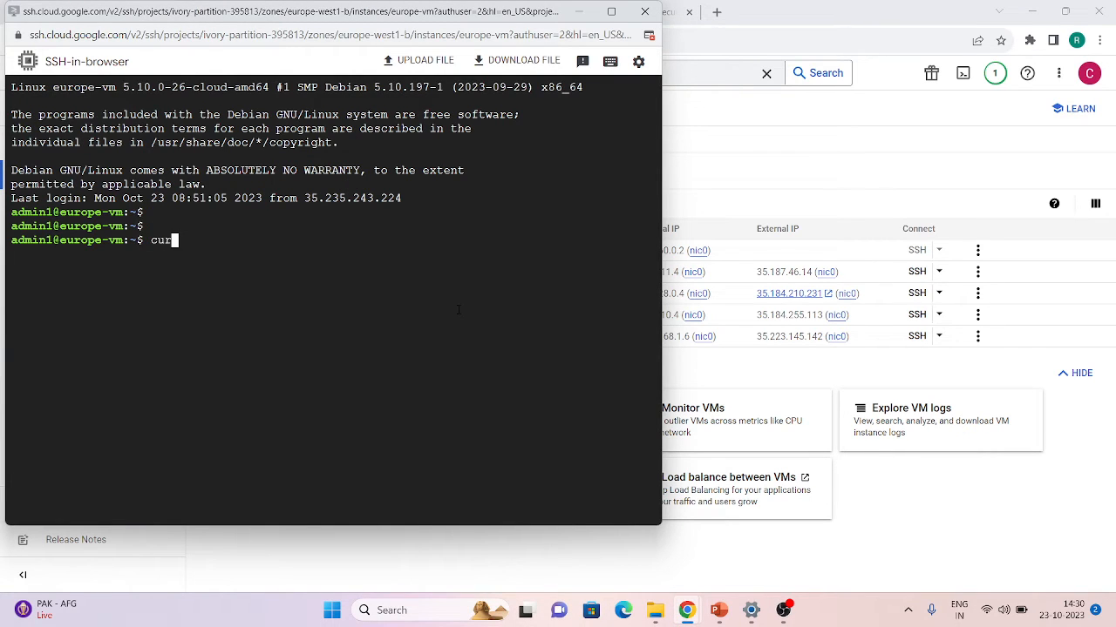
type("l 10.1.10.5")
key("Return")
key("ctrl+c")
left_click(763, 122)
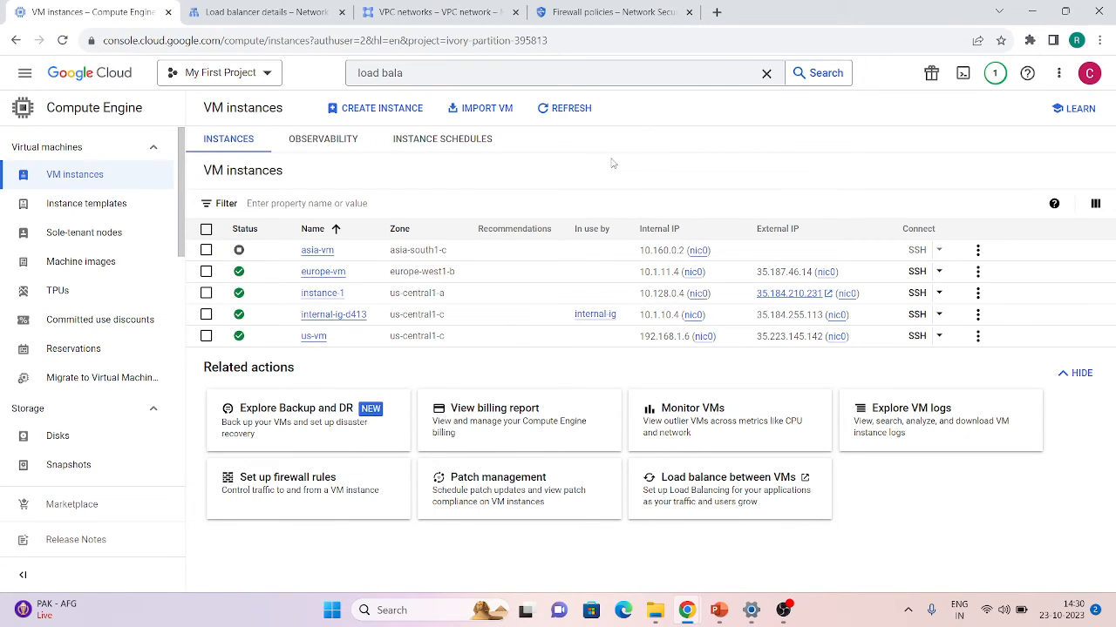
- Start a new VPC network peering connection named default-to-lb
left_click(483, 9)
left_click(82, 303)
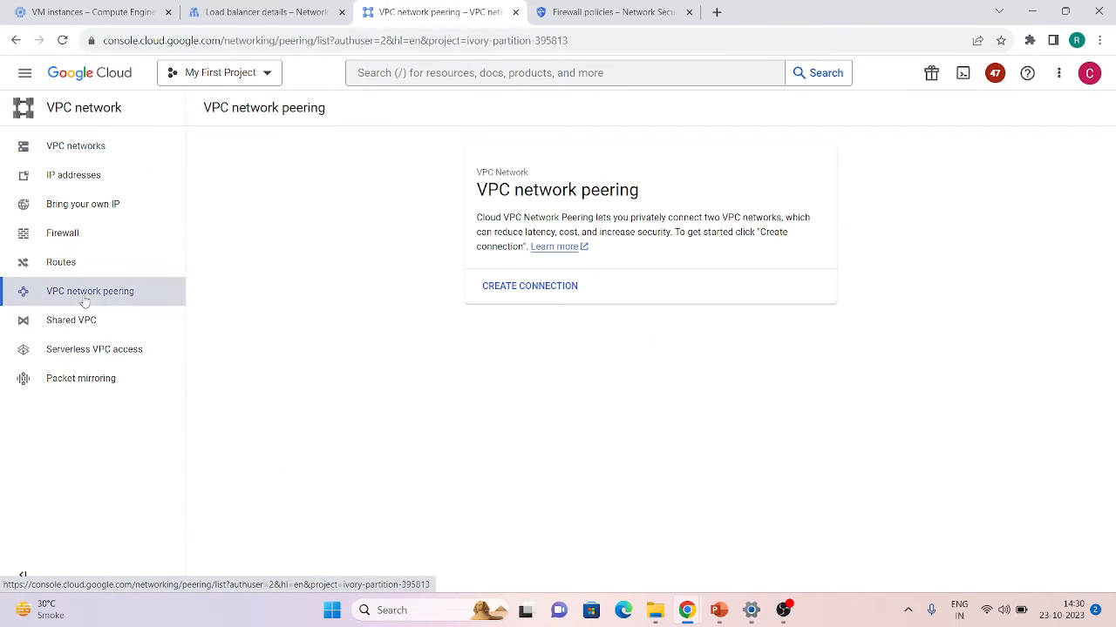
left_click(510, 286)
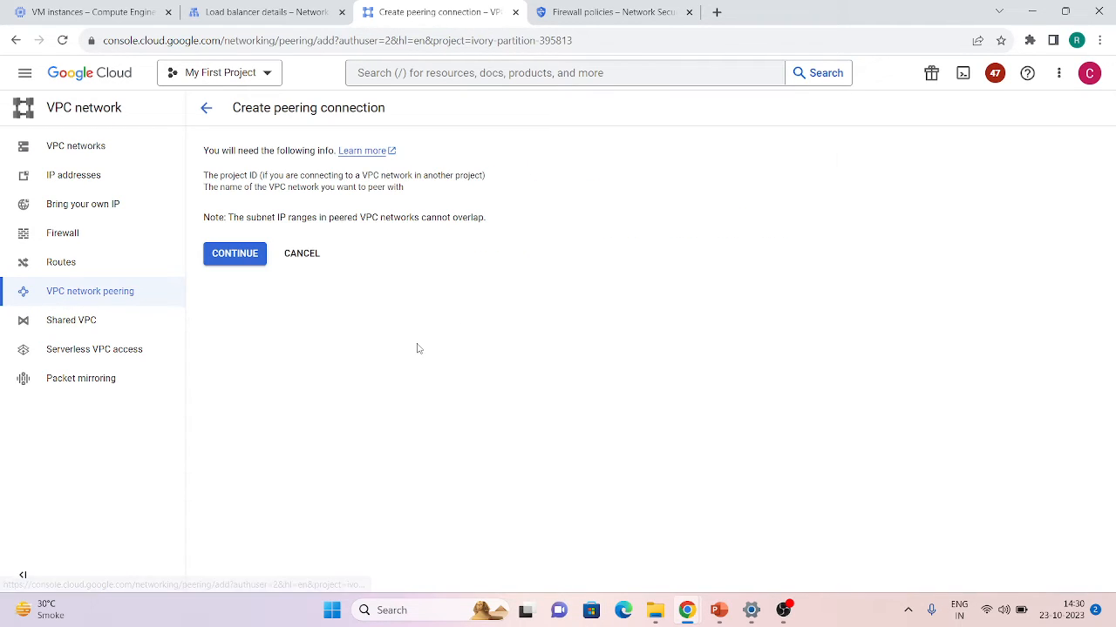
left_click(245, 263)
left_click(326, 234)
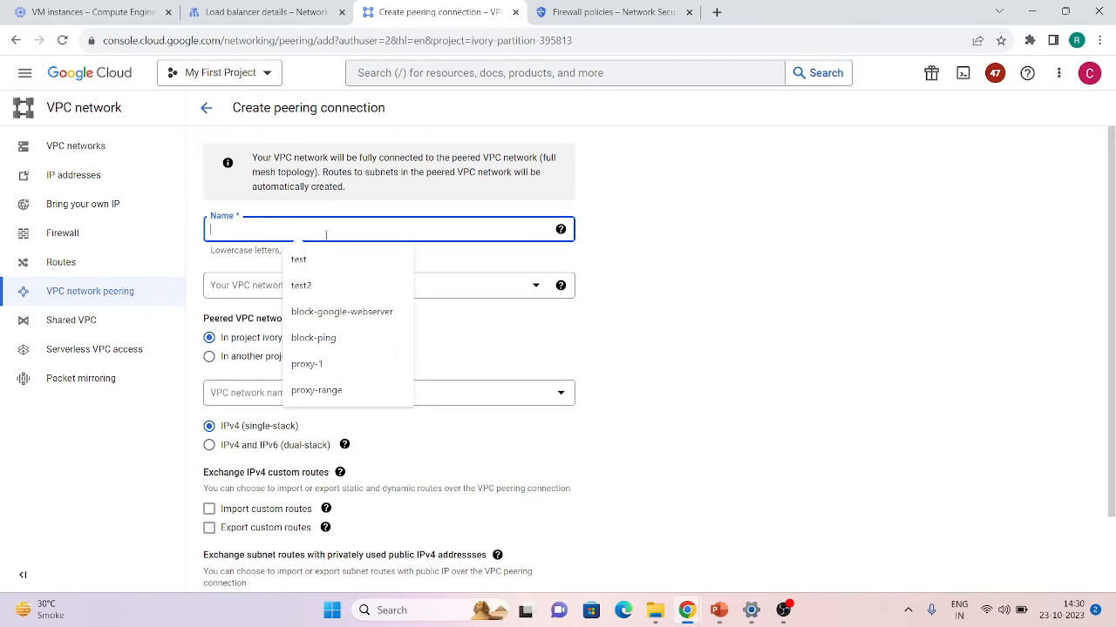
type("de")
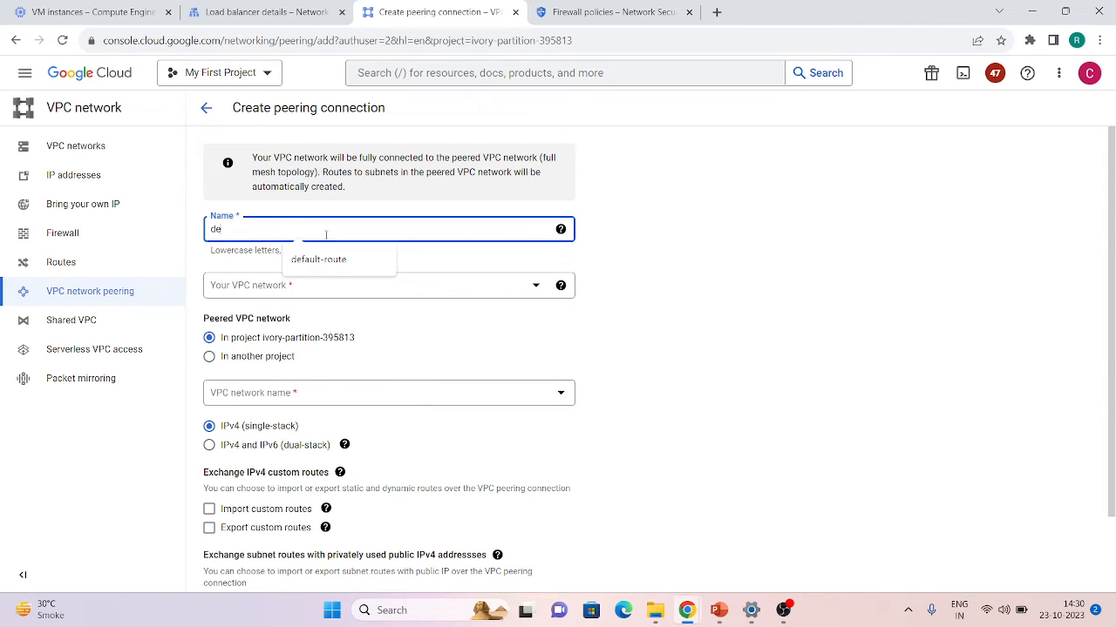
type("fault-to-lb")
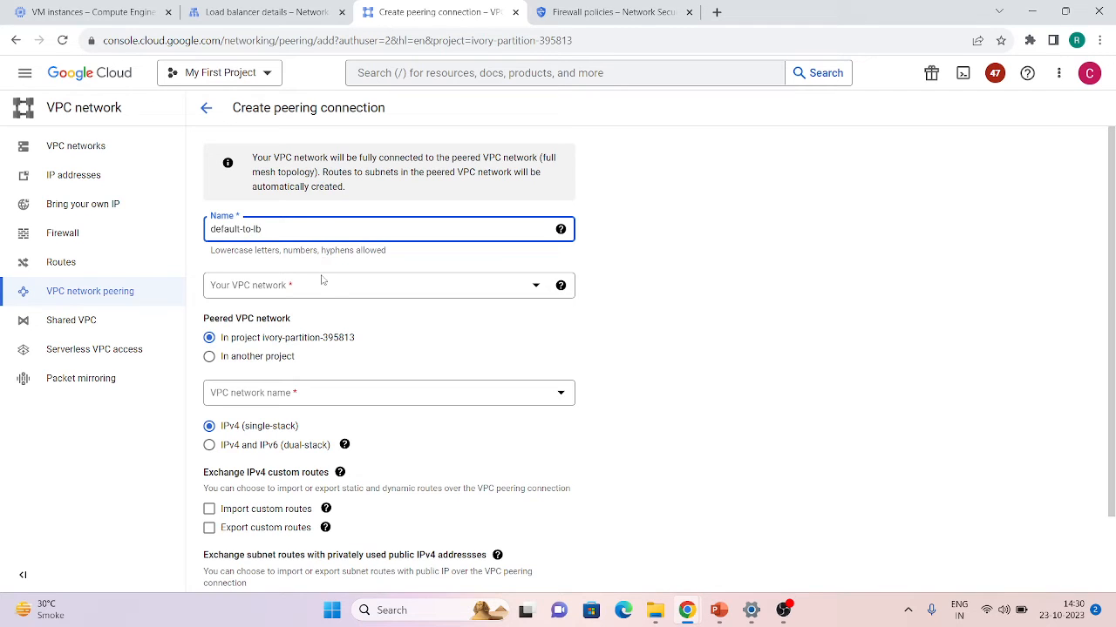
- Peer the default network with lb-network in the same project and create the default-to-lb connection
left_click(319, 292)
left_click(274, 336)
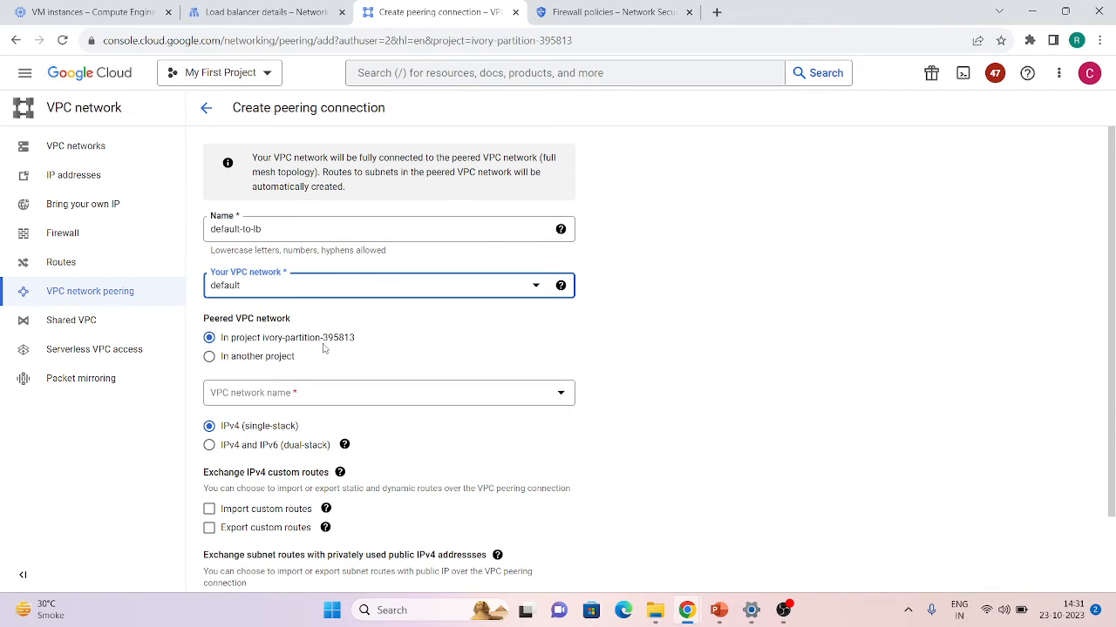
scroll(323, 348, "down", 1)
left_click(299, 356)
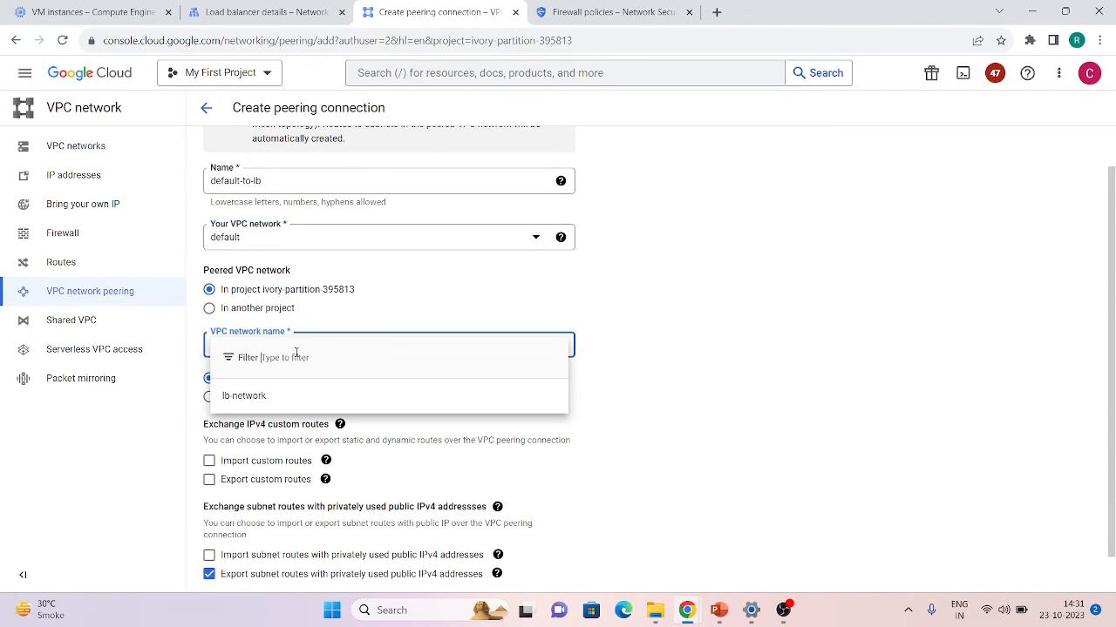
left_click(258, 403)
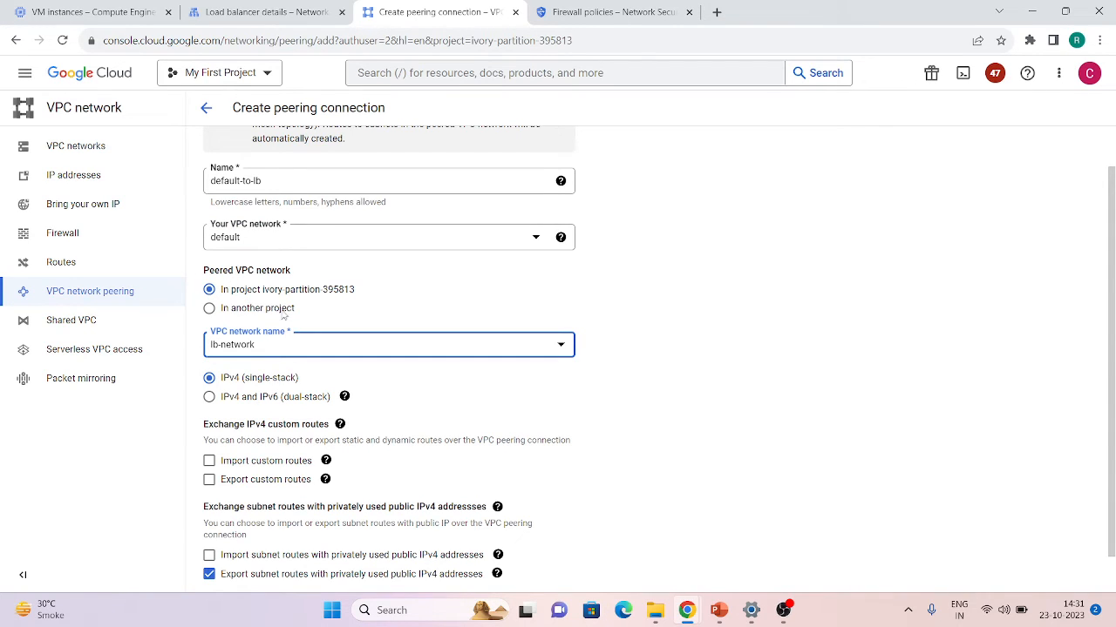
scroll(274, 350, "down", 1)
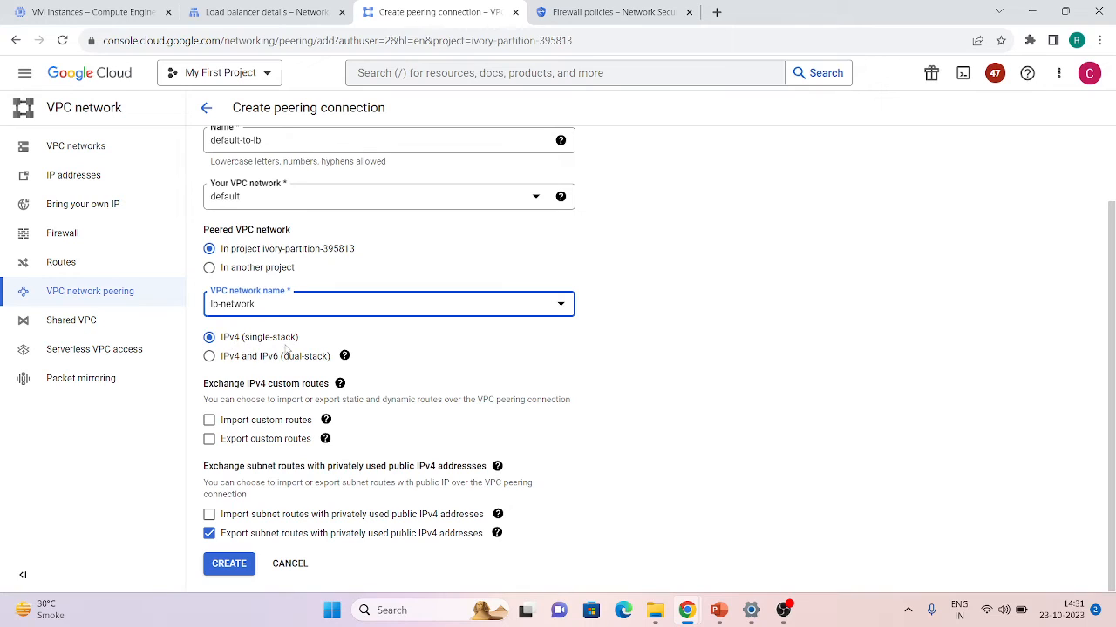
left_click(225, 564)
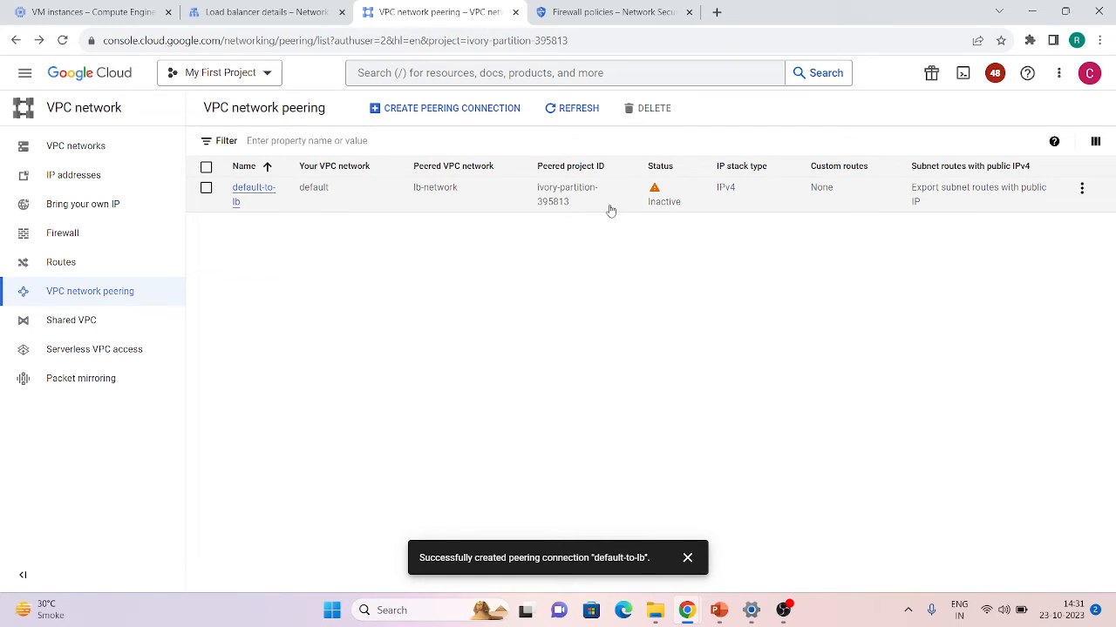
- Start another VPC network peering connection and name it lb-to-default
left_click(451, 107)
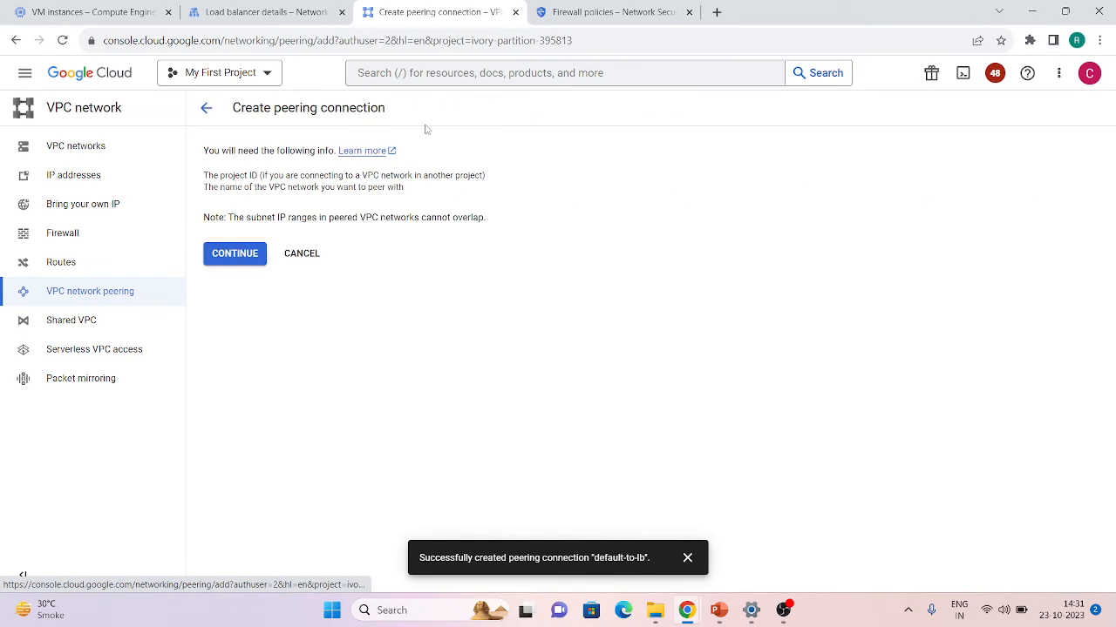
left_click(215, 255)
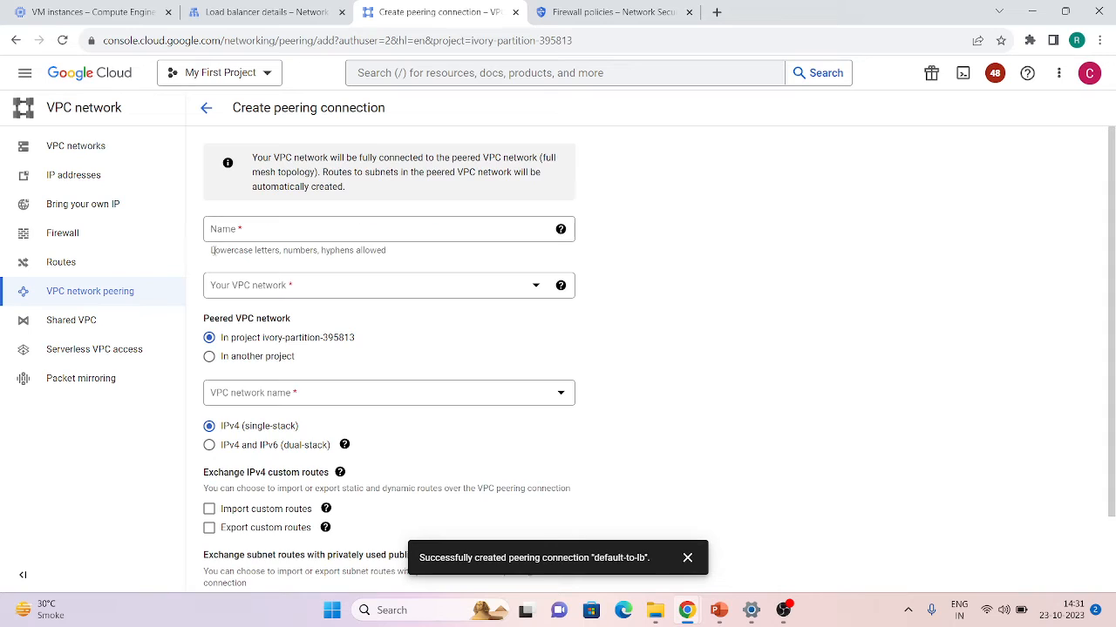
right_click(256, 233)
key("p")
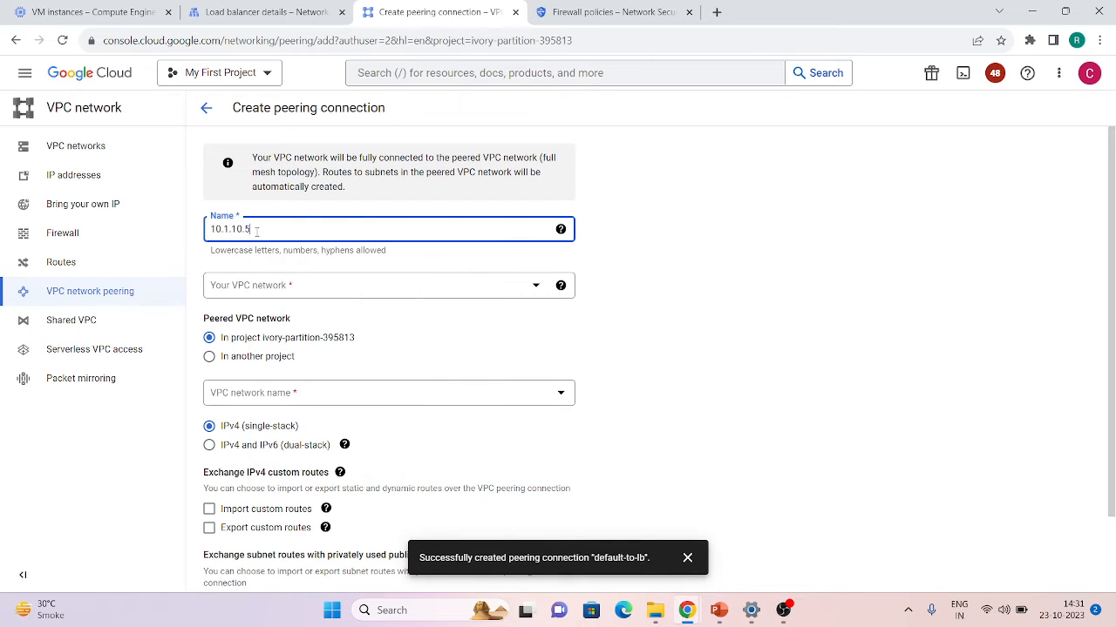
key("BackSpace")
key("BackSpace")
key("BackSpace")
key("BackSpace")
key("BackSpace")
key("BackSpace")
key("BackSpace")
key("BackSpace")
type("lb-to-default")
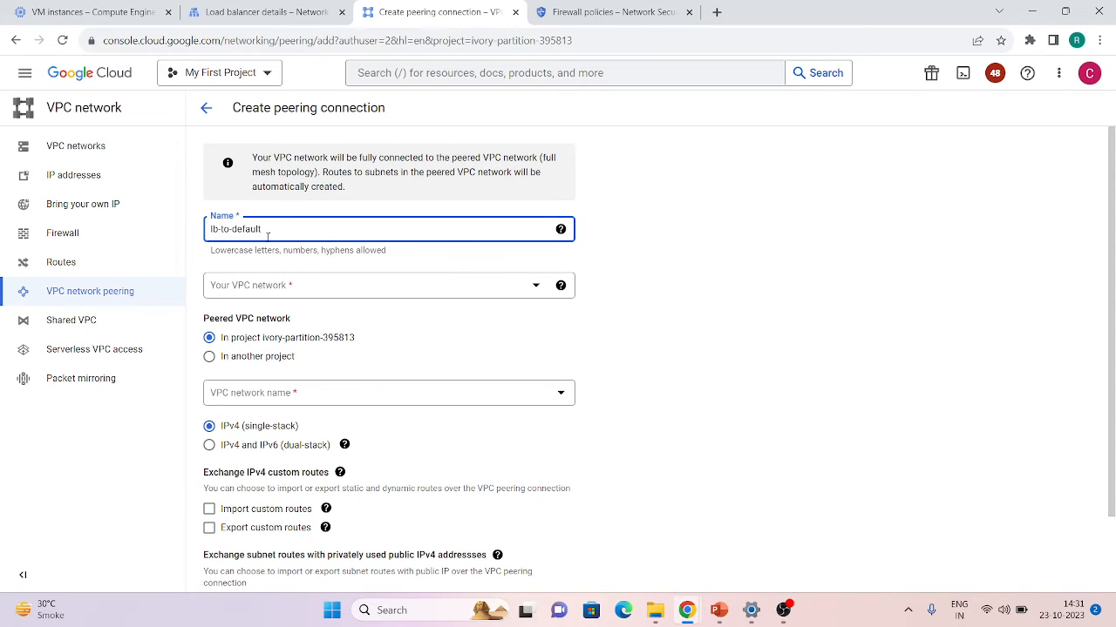
- Peer lb-network with the default network in the same project and create the lb-to-default connection
left_click(298, 285)
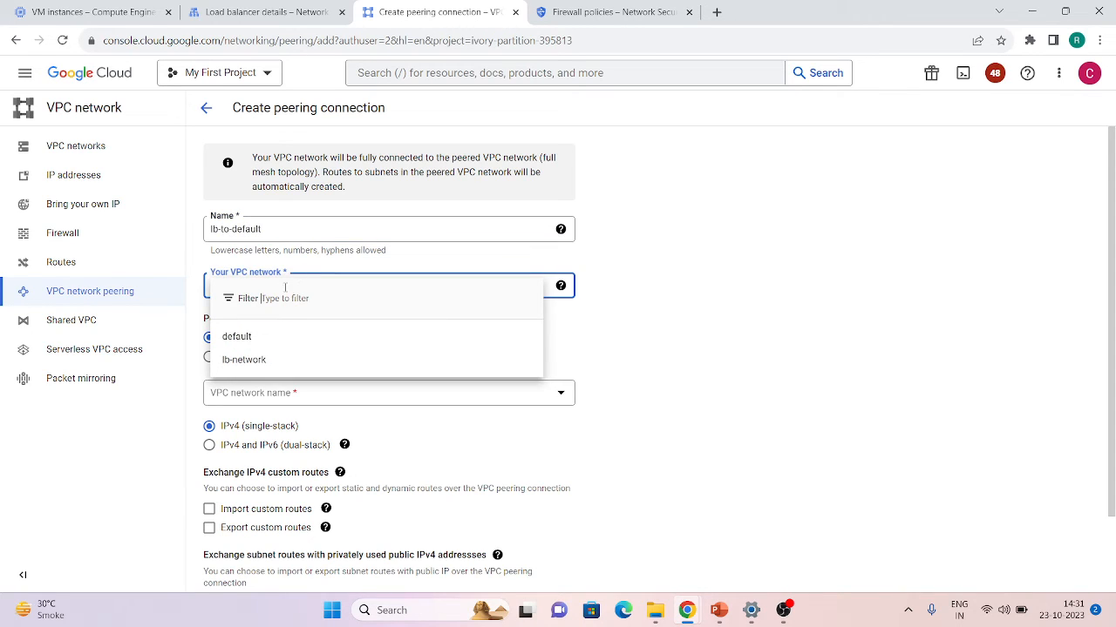
left_click(250, 360)
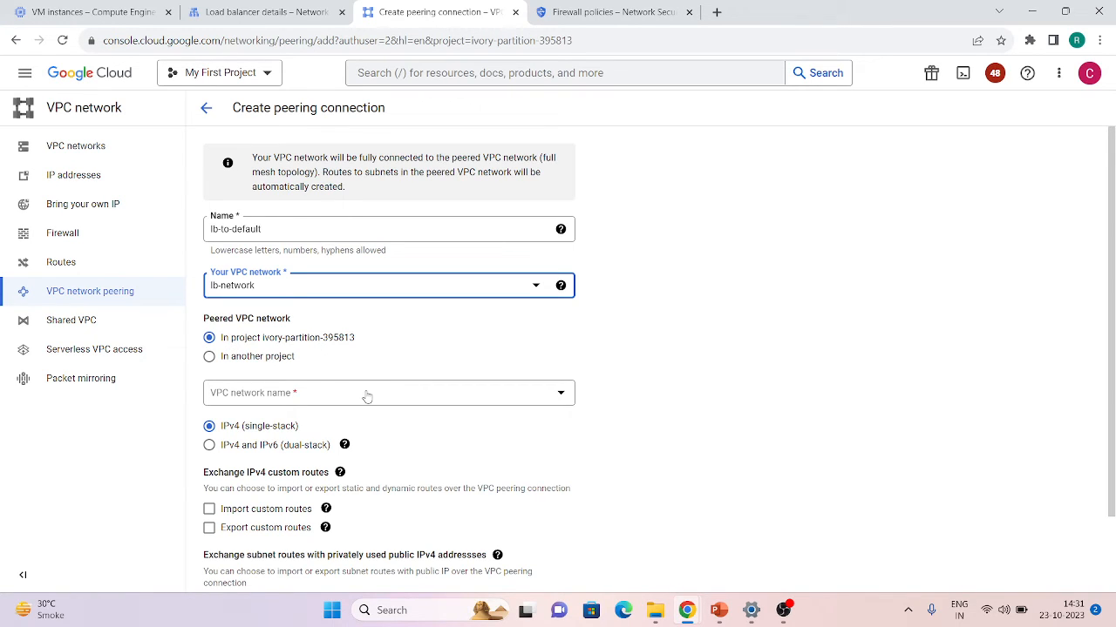
scroll(366, 396, "down", 1)
left_click(389, 357)
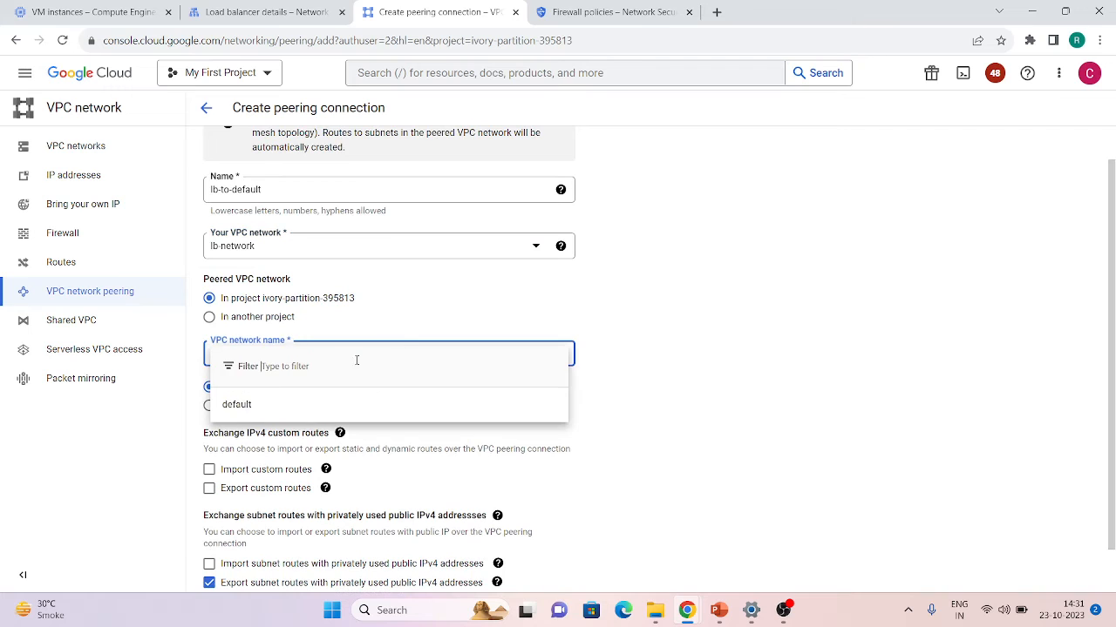
left_click(247, 402)
scroll(340, 422, "down", 1)
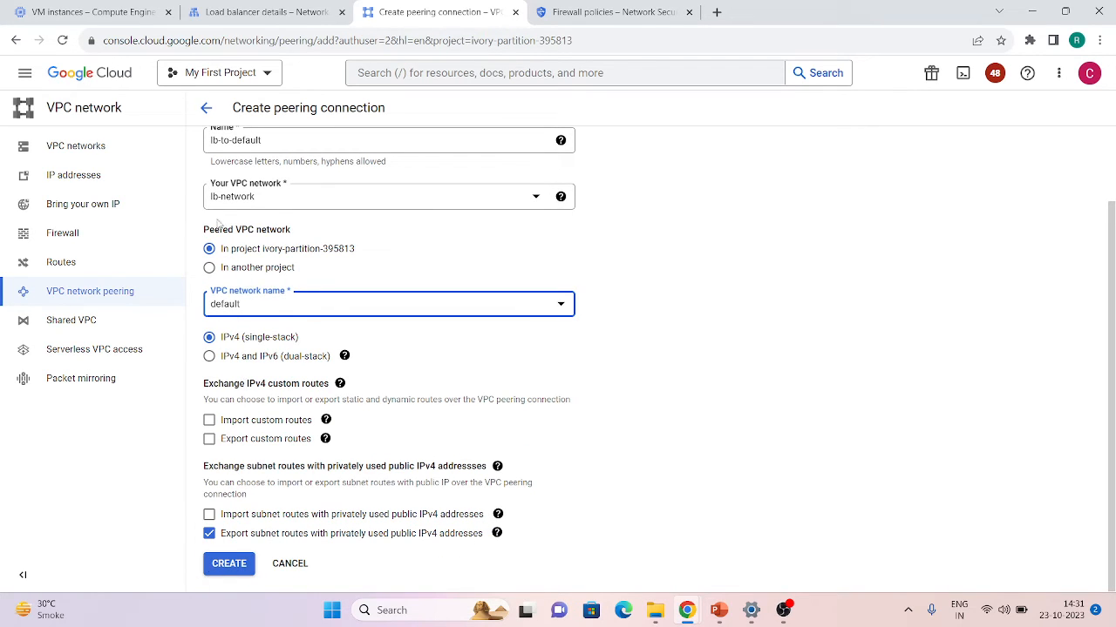
left_click(228, 564)
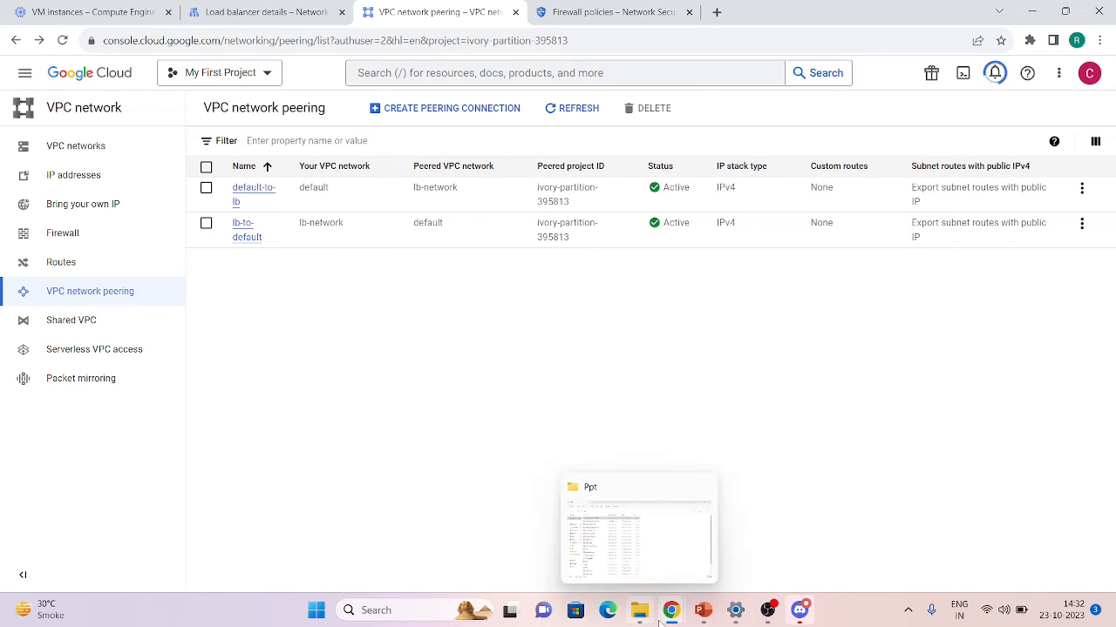
- Switch to the instance-1 SSH session and request the load balancer repeatedly with curl 10.1.10.5
mouse_move(668, 621)
left_click(712, 558)
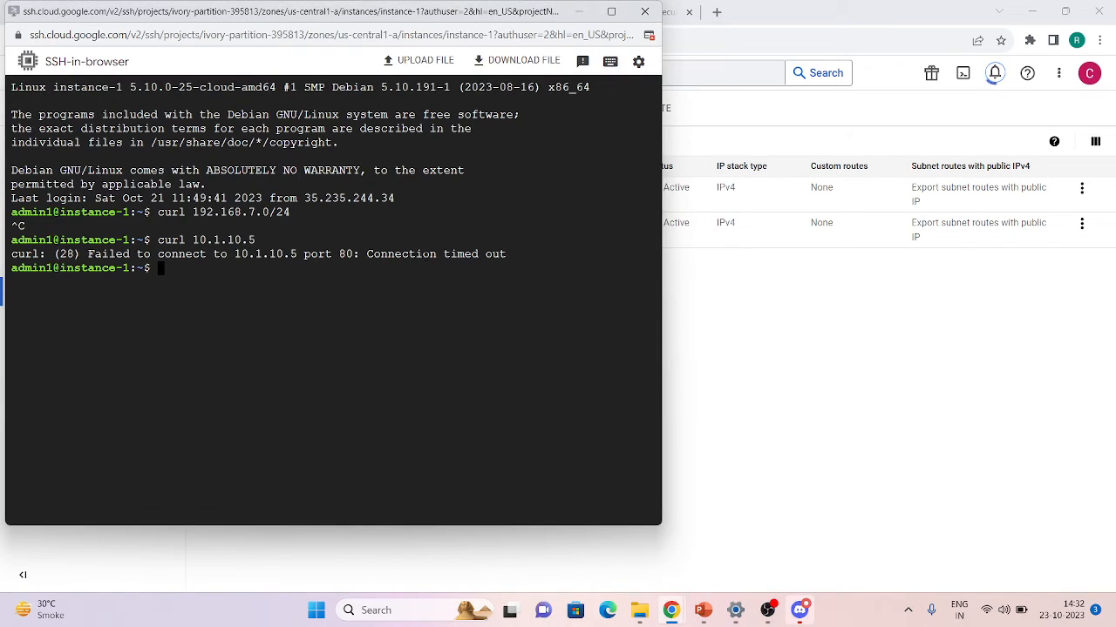
key("Return")
key("Return")
key("Up")
key("Return")
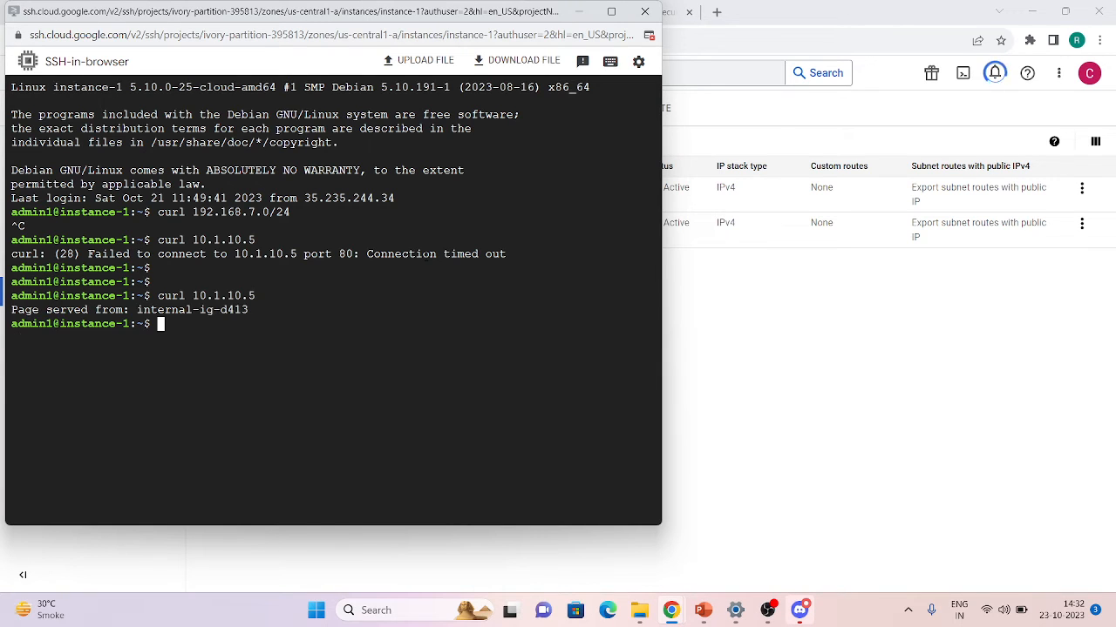
key("Up")
key("Return")
key("Up")
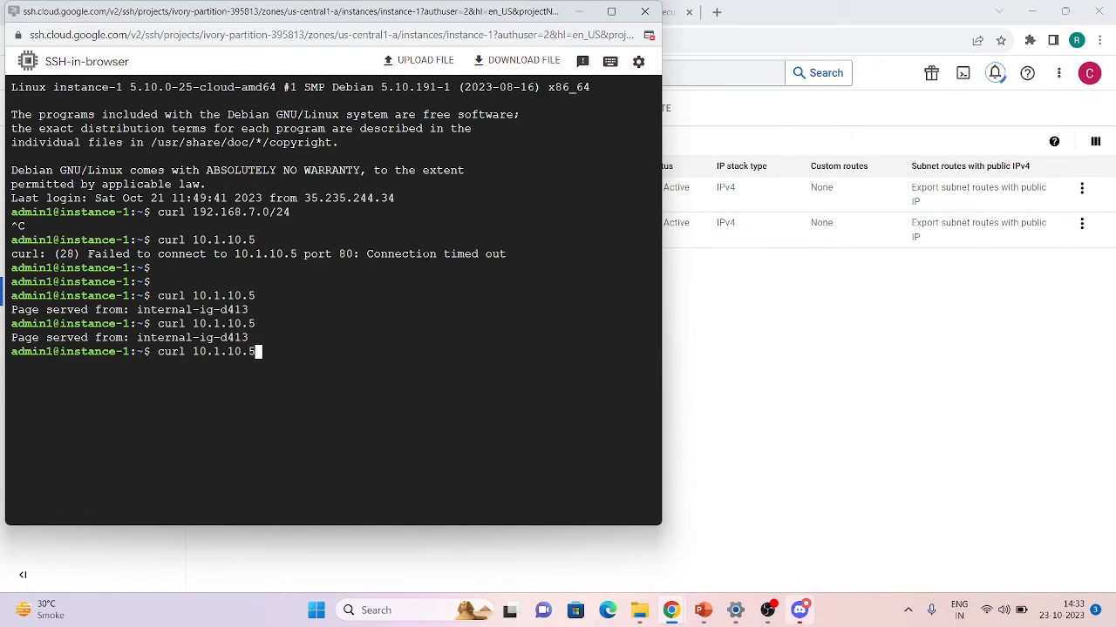
key("Return")
key("Up")
key("Return")
key("Up")
key("Return")
key("Up")
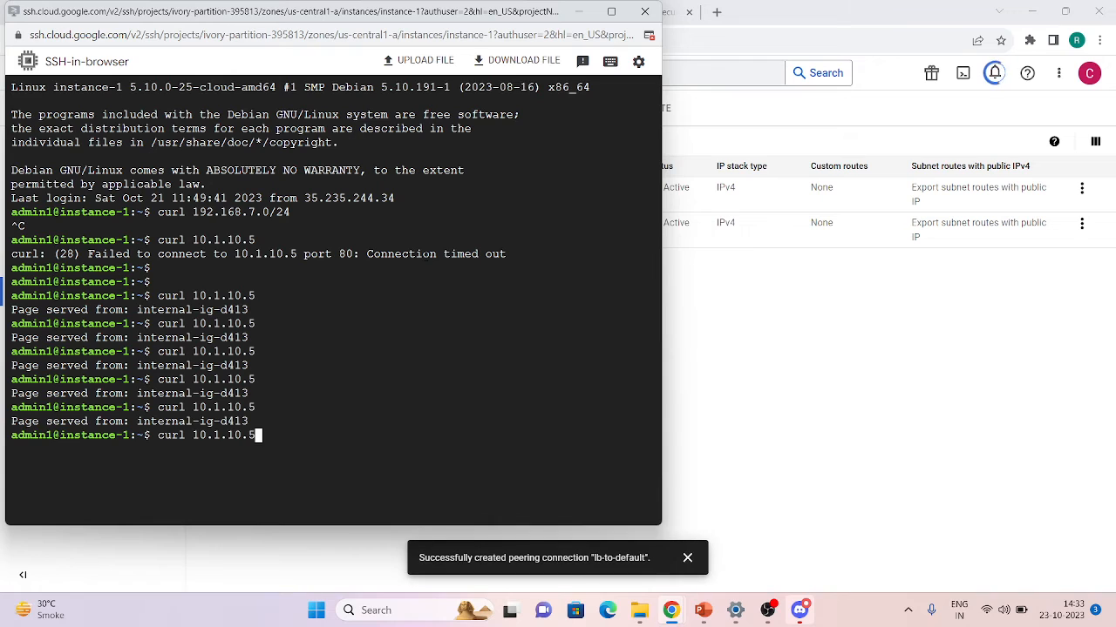
key("Return")
key("Up")
key("Return")
key("Up")
key("Return")
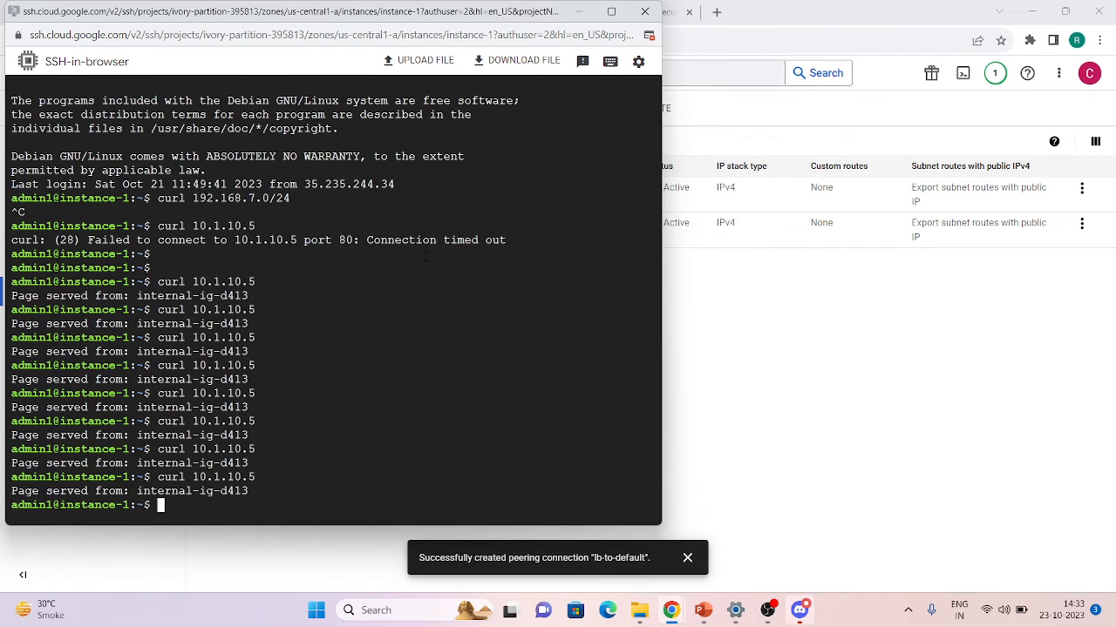
key("Up")
key("Return")
key("Up")
key("Return")
key("Up")
key("Return")
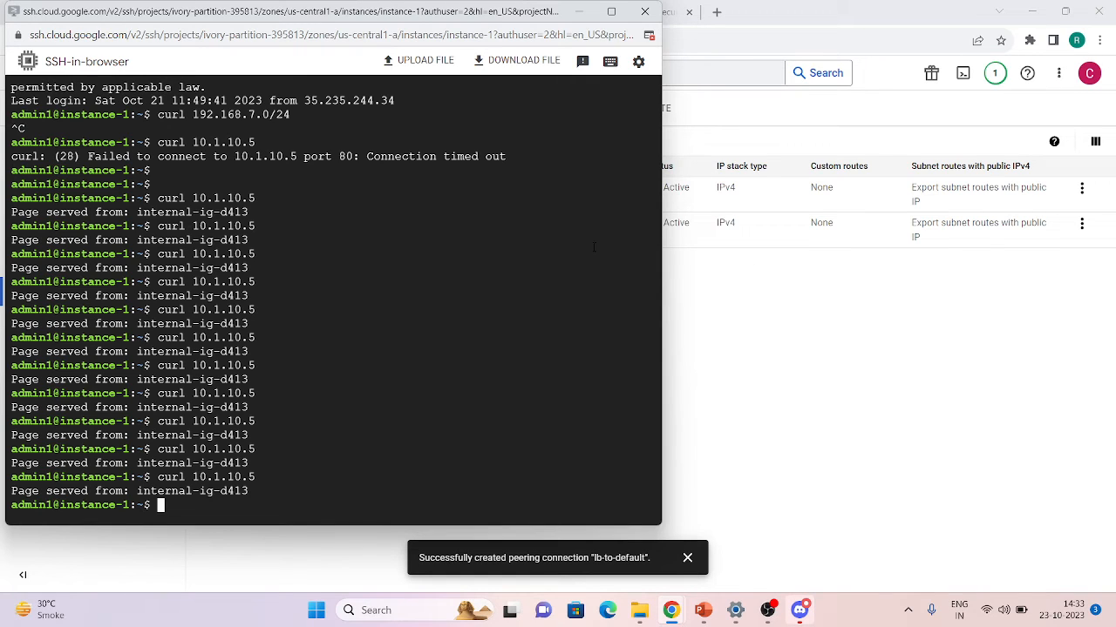
- Return to the VM instances list, check asia-vm's network interface details and start that VM
left_click(904, 362)
right_click(905, 362)
right_click(266, 2)
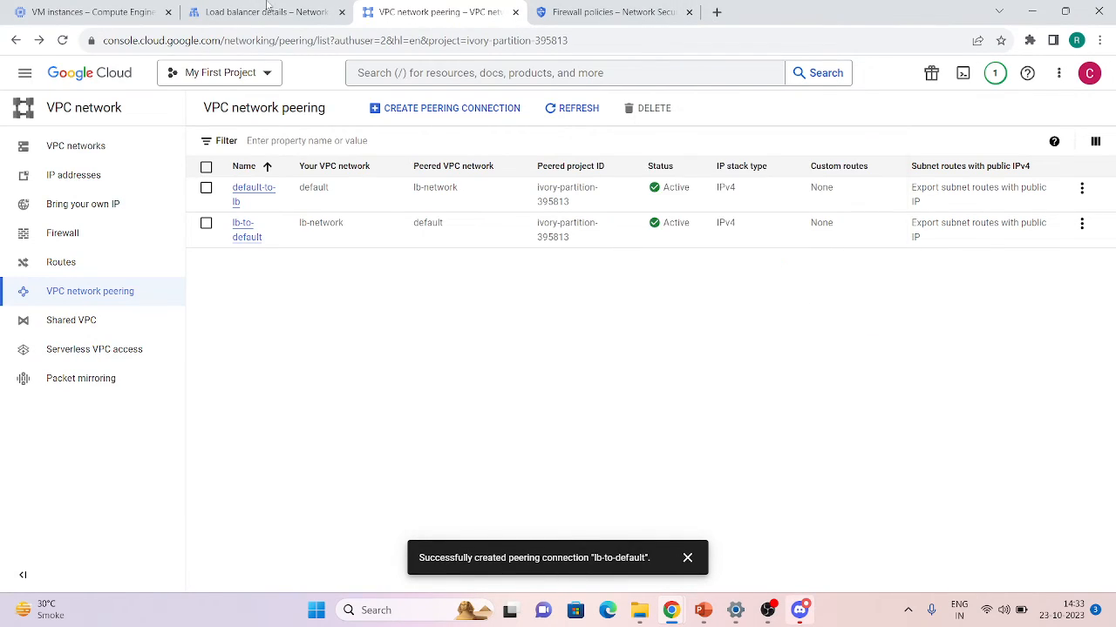
left_click(227, 8)
left_click(86, 7)
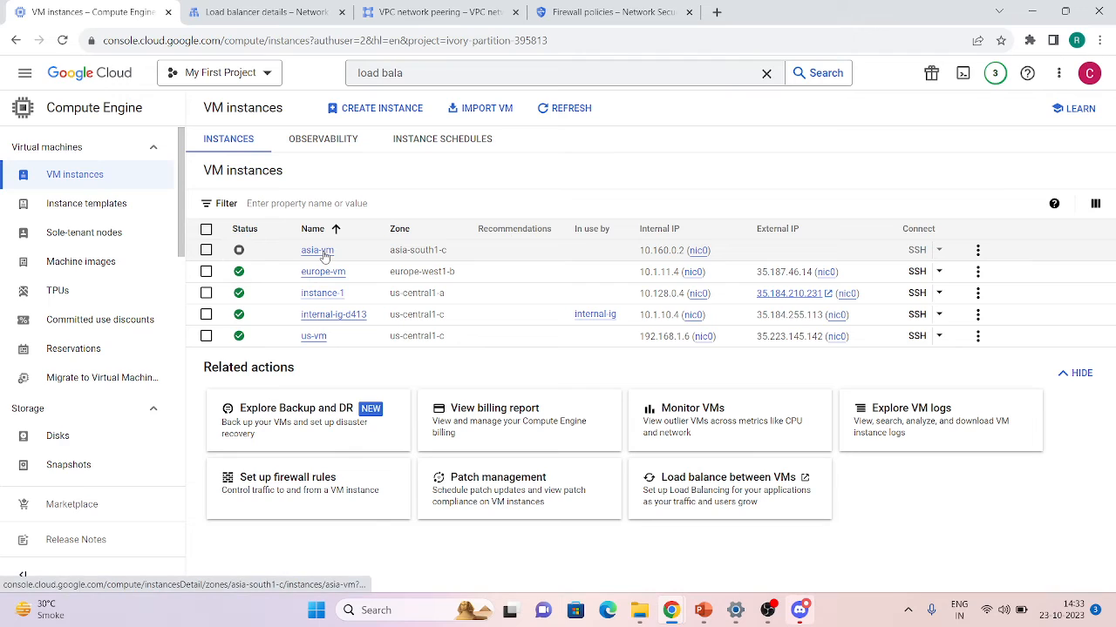
left_click(319, 253)
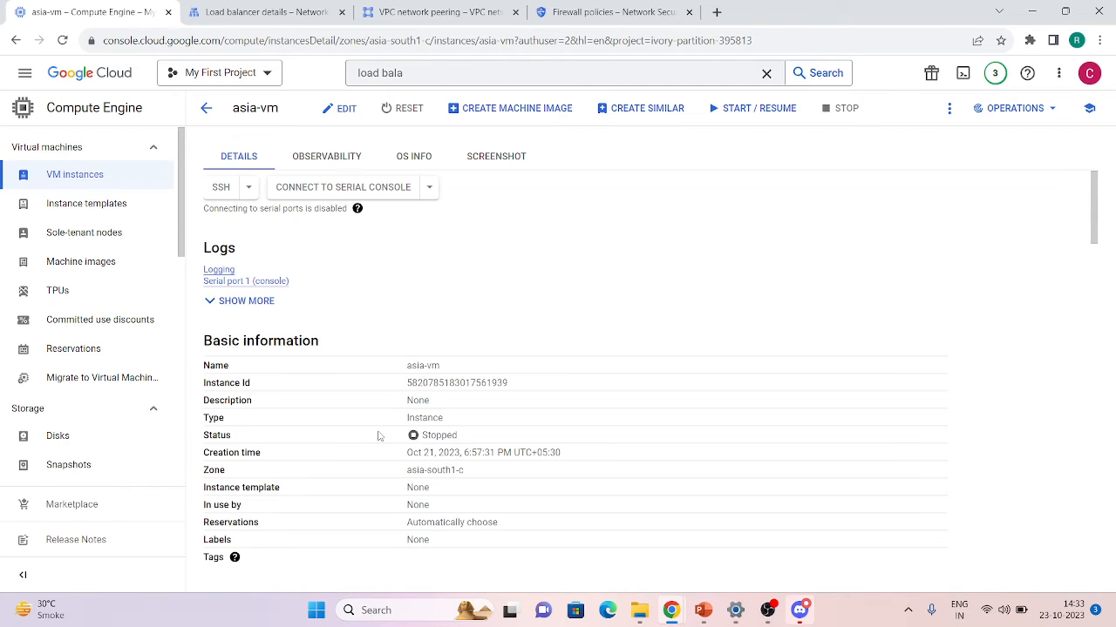
scroll(379, 436, "down", 12)
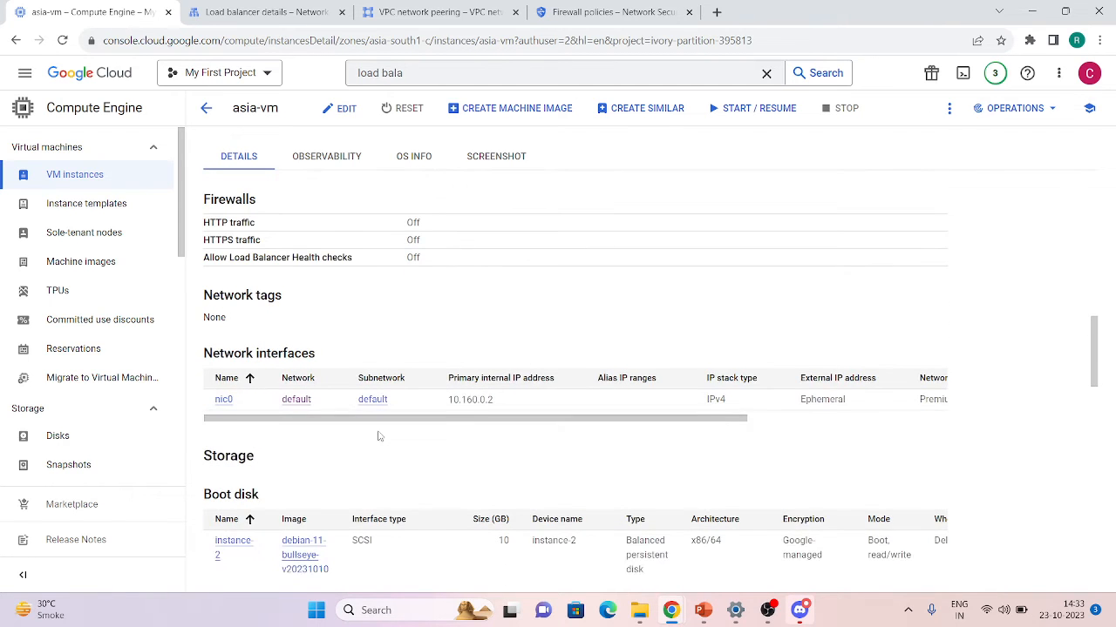
scroll(360, 390, "up", 12)
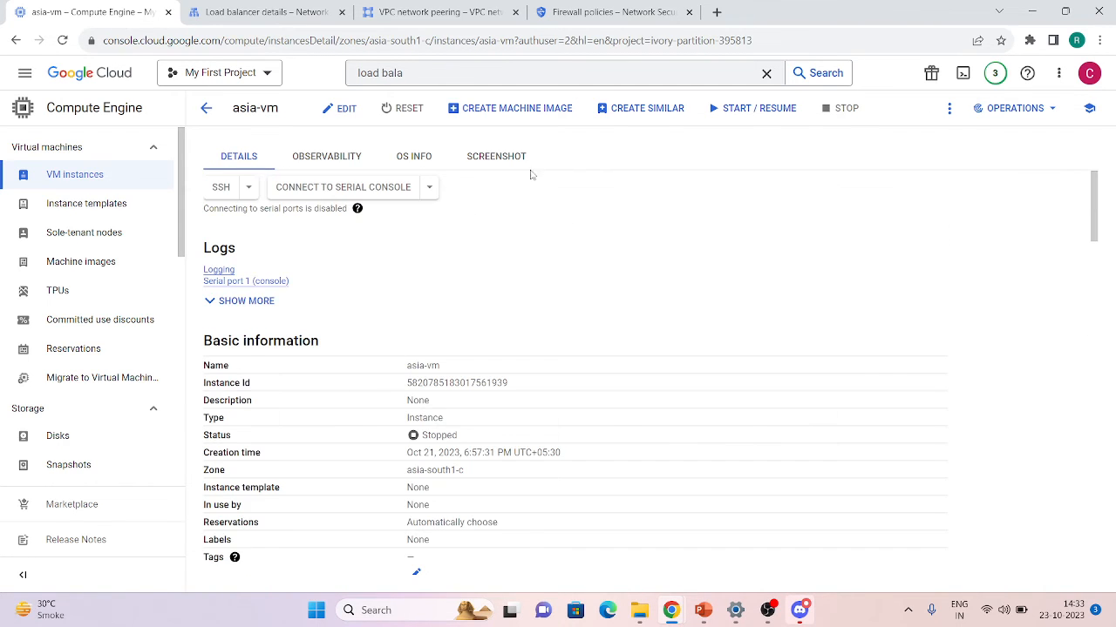
left_click(727, 114)
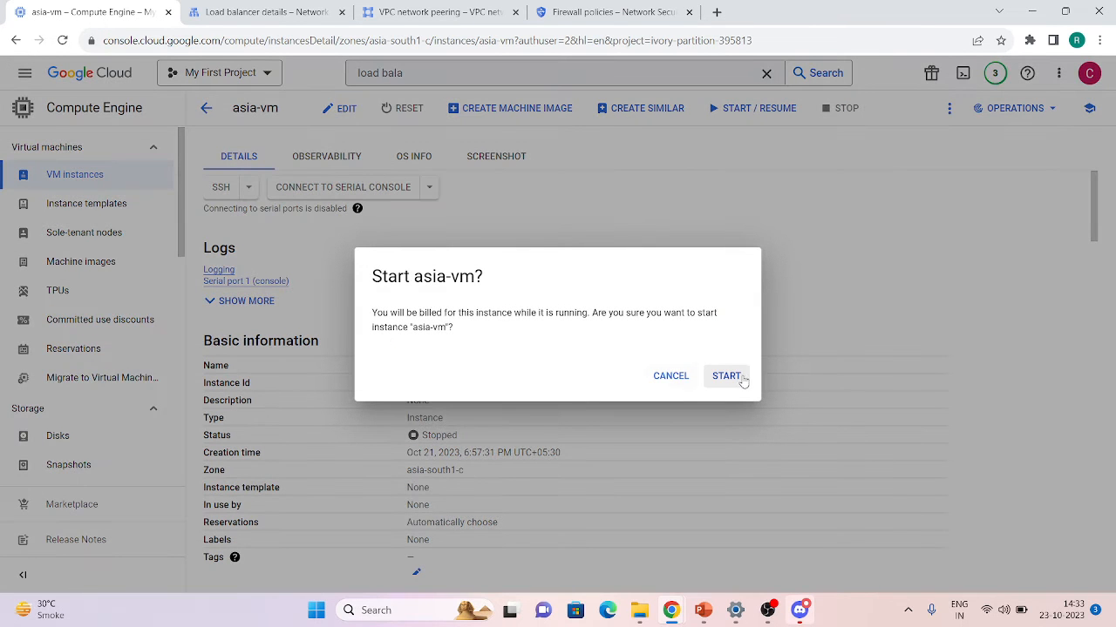
left_click(730, 378)
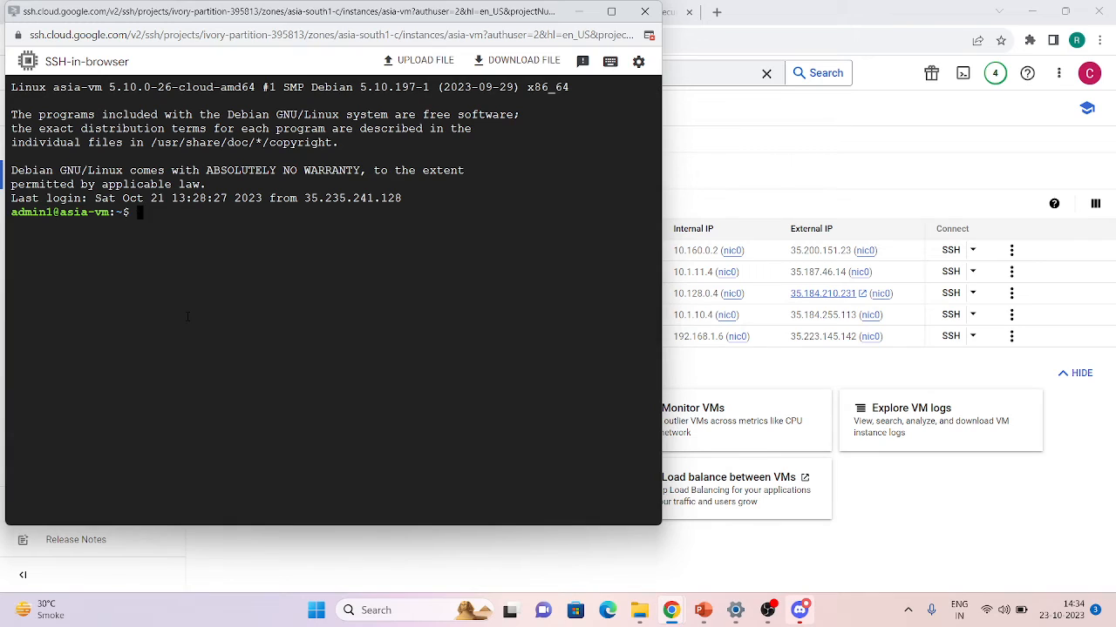
- Test the load balancer from the asia-vm SSH session with curl 10.1.10.5, and return to the VM instances list
key("Return")
key("Return")
type("curl")
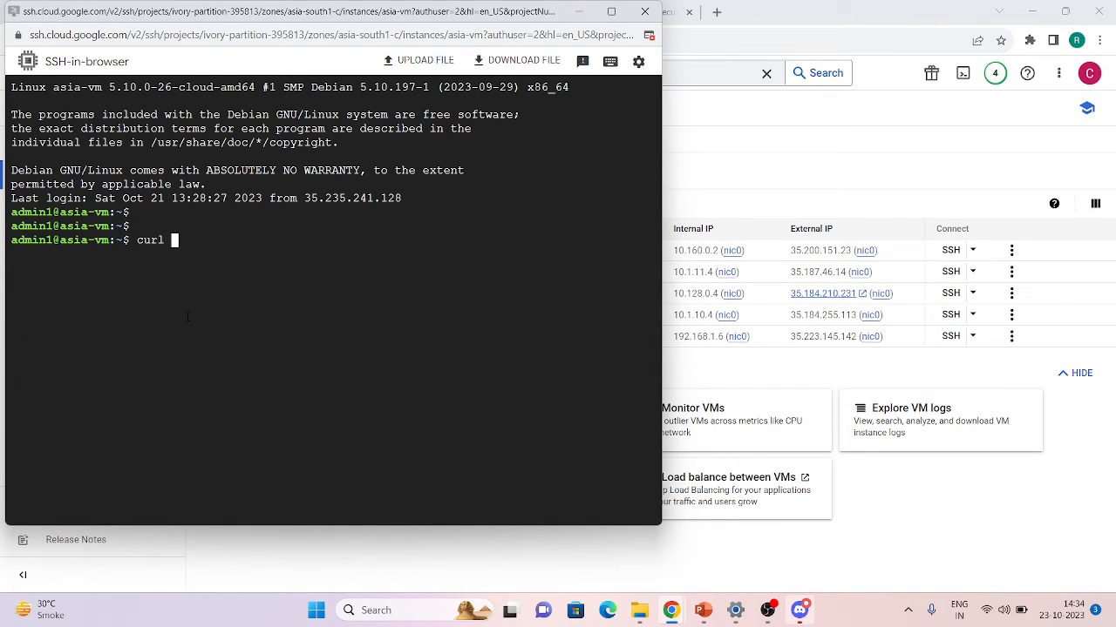
type("10.1.10.5")
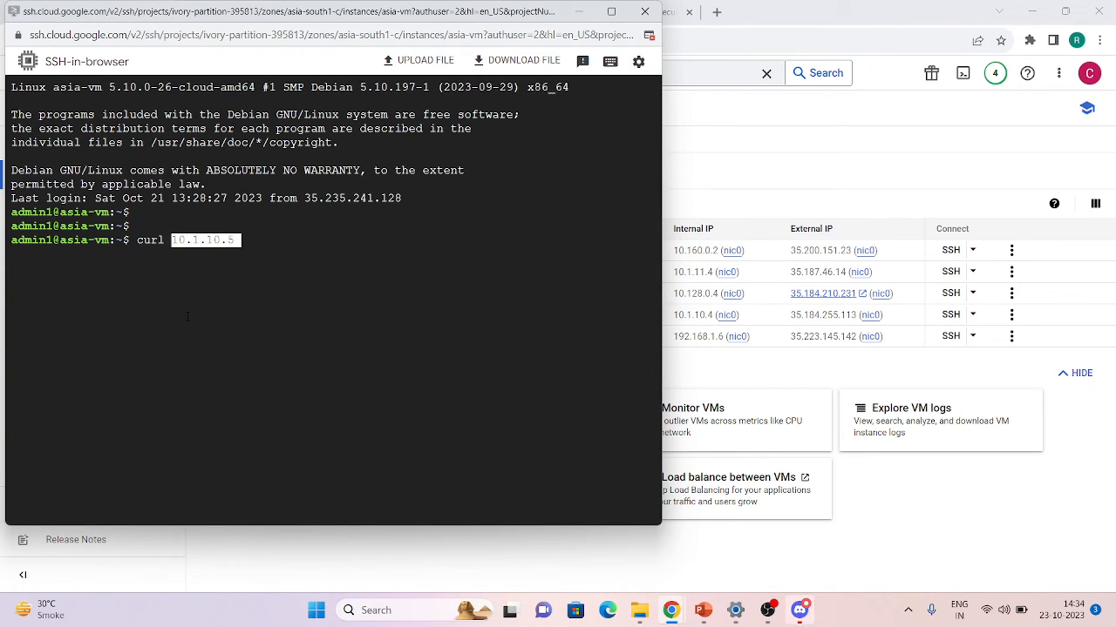
key("Return")
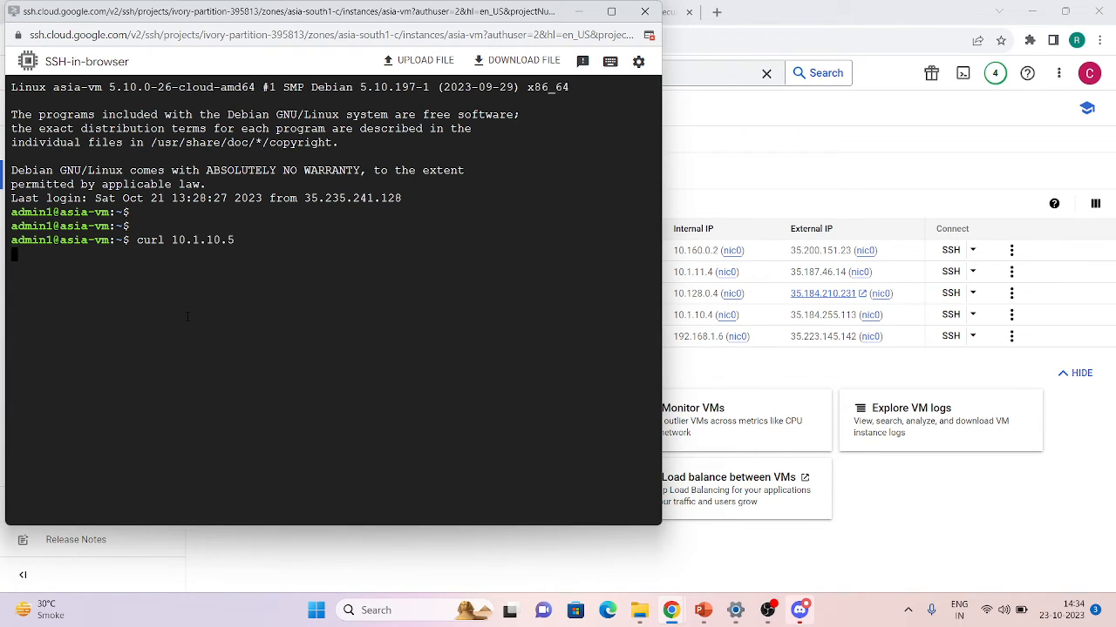
left_click(708, 182)
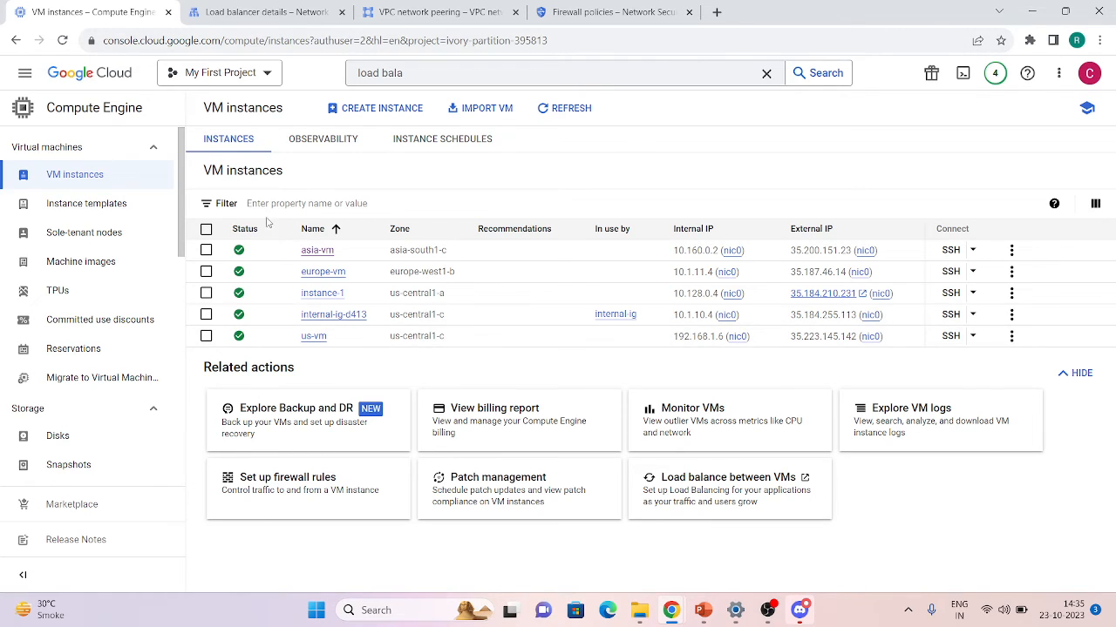
- Check the frontend's global access setting in the my-lb load balancer details
left_click(266, 16)
left_click(366, 158)
scroll(366, 158, "up", 1)
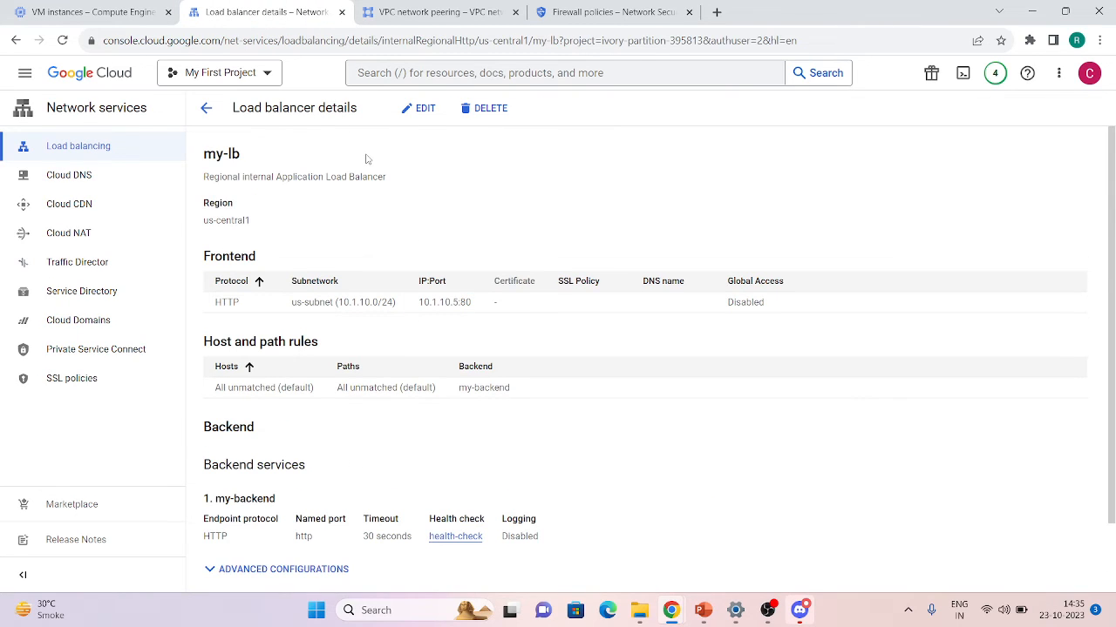
left_click_drag(722, 300, 767, 302)
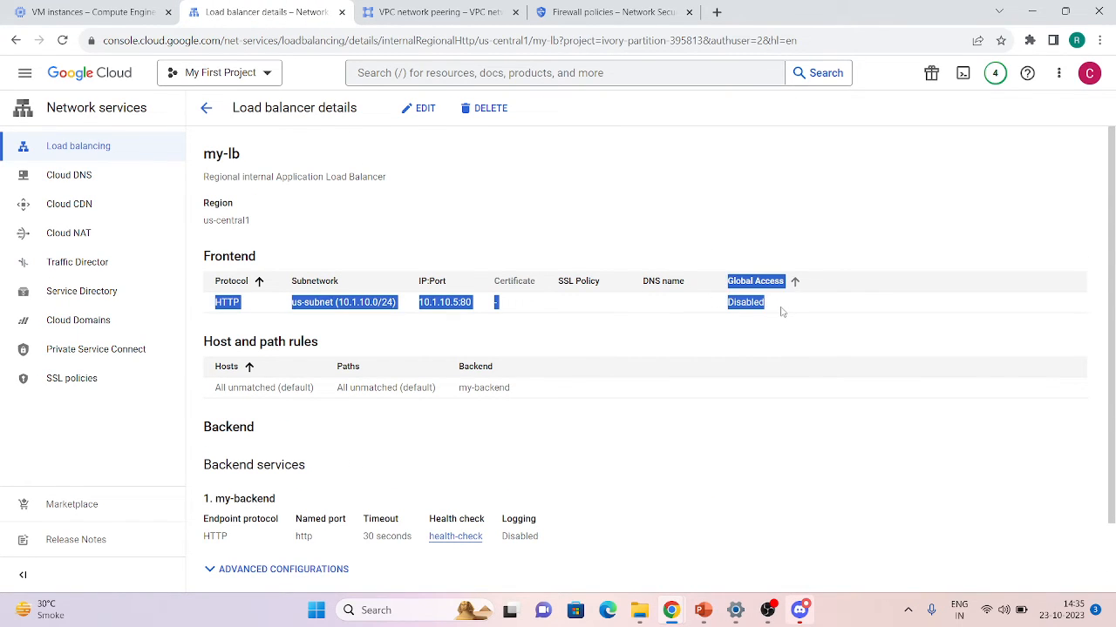
left_click(781, 312)
- Open my-lb for editing and review its existing HTTP frontend in the frontend configuration
left_click(405, 116)
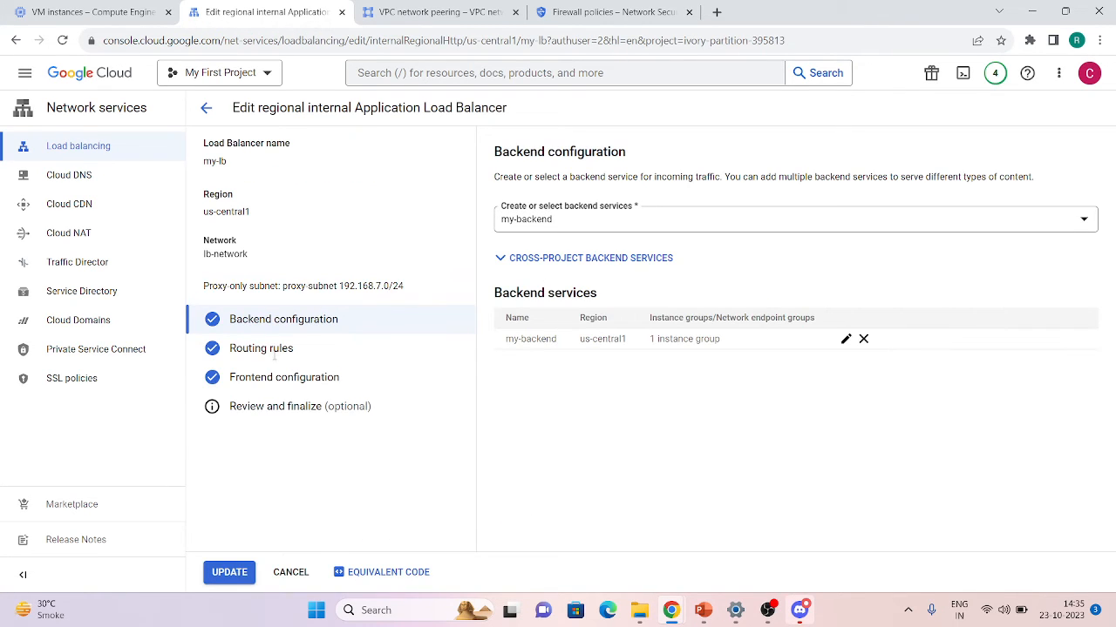
left_click(271, 351)
left_click(261, 378)
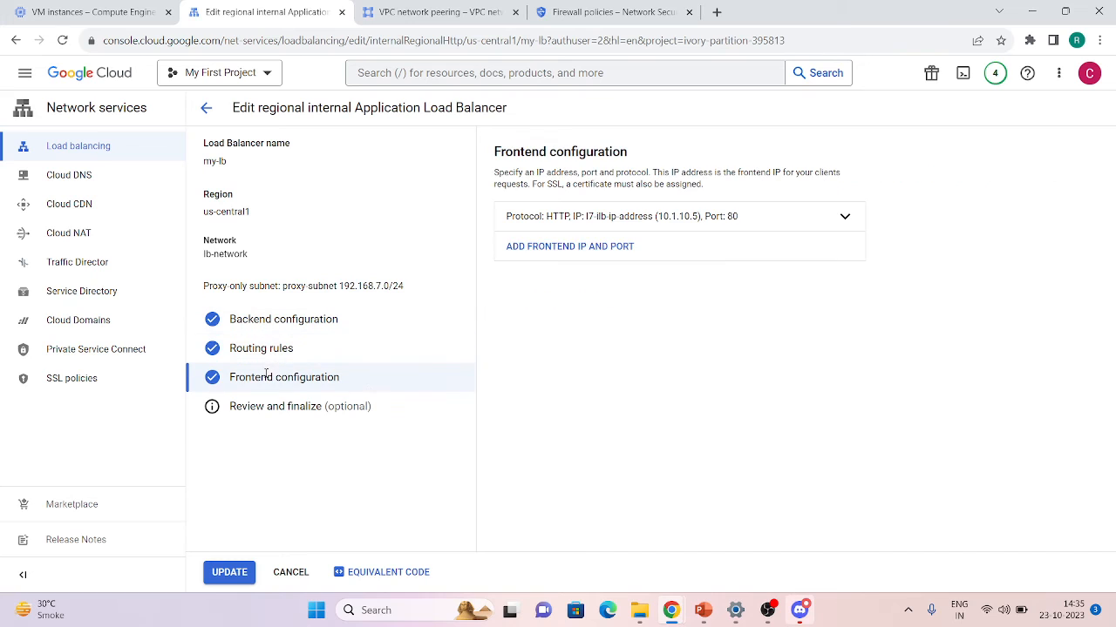
left_click(722, 222)
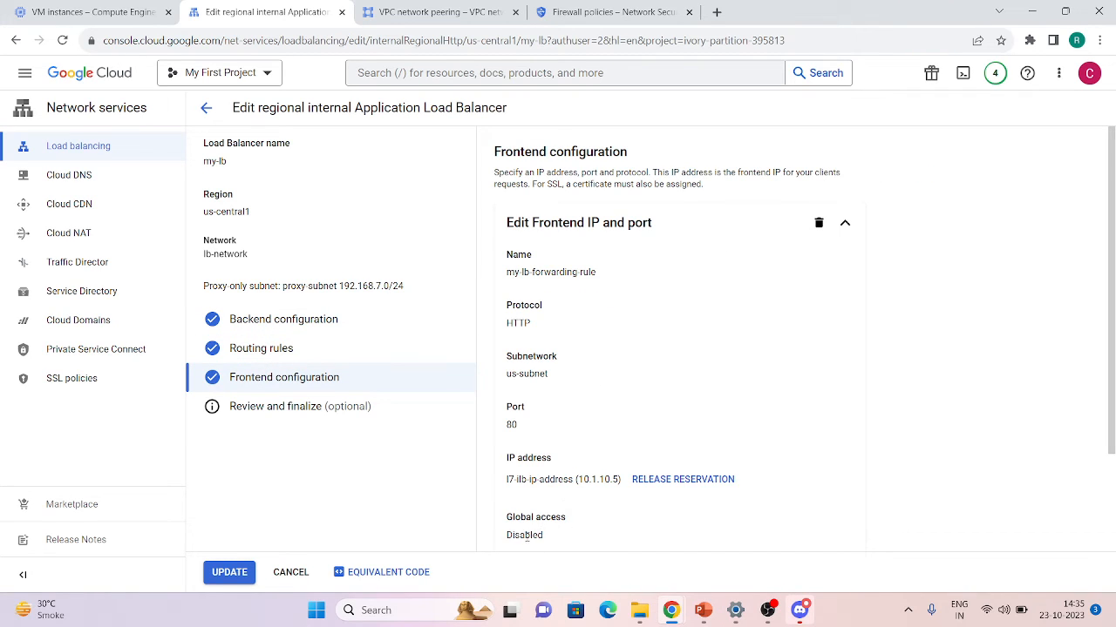
scroll(527, 542, "down", 2)
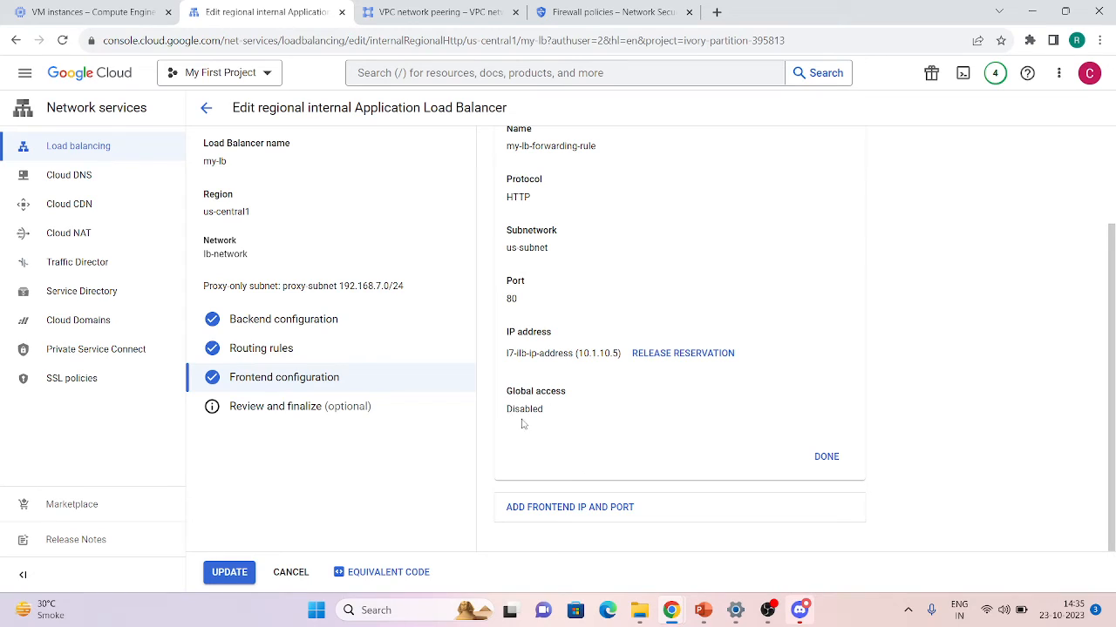
left_click(826, 456)
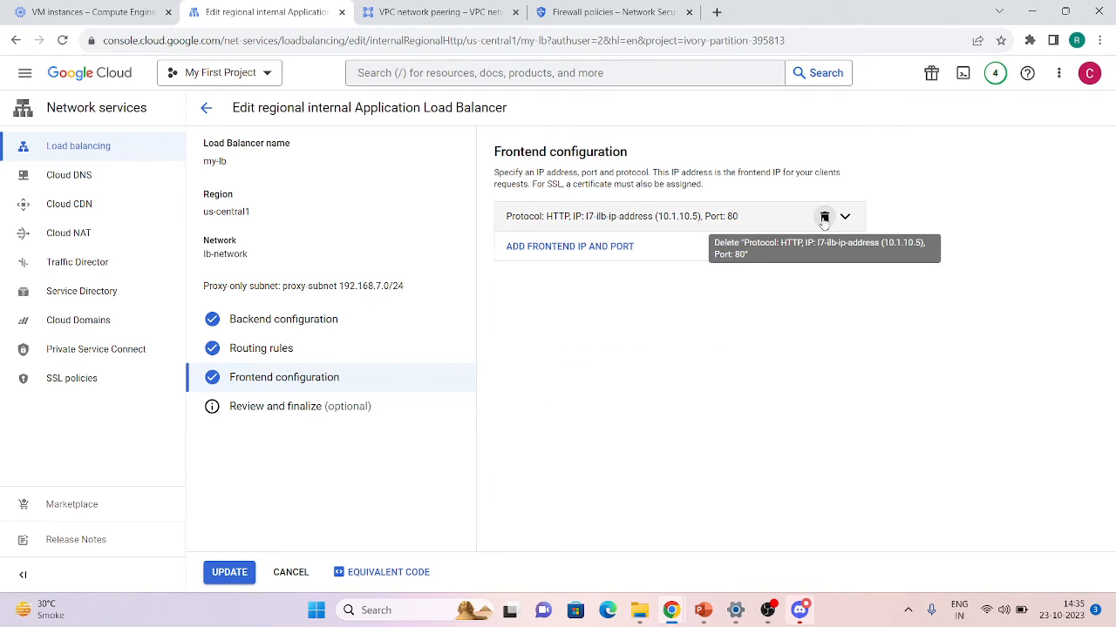
- Delete my-lb's existing HTTP frontend and add a new frontend IP and port on us-subnet
left_click(824, 218)
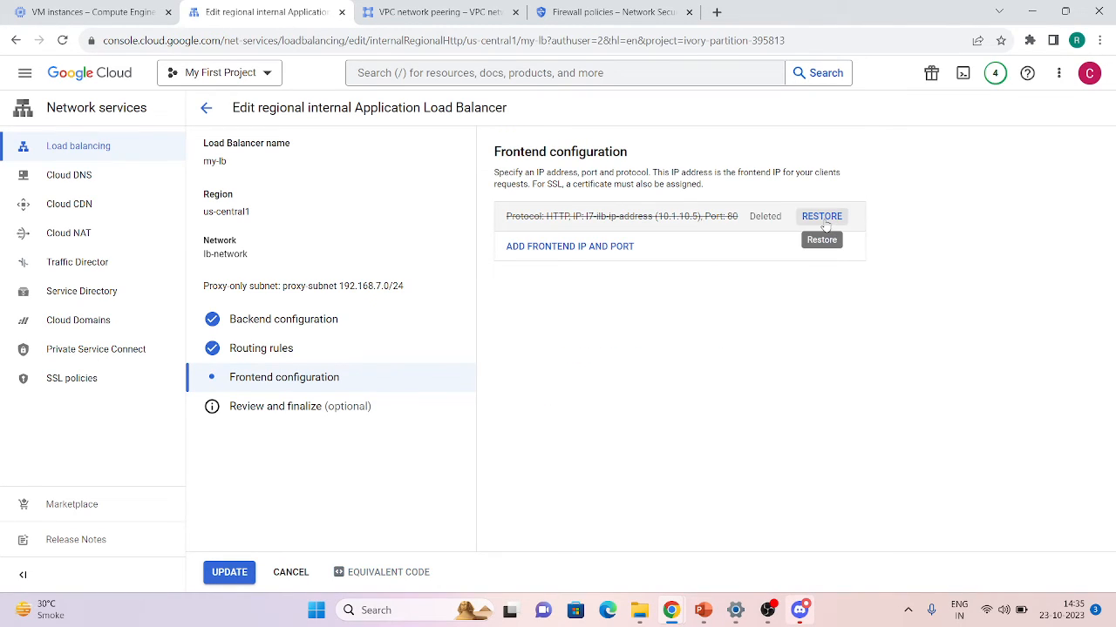
left_click(580, 252)
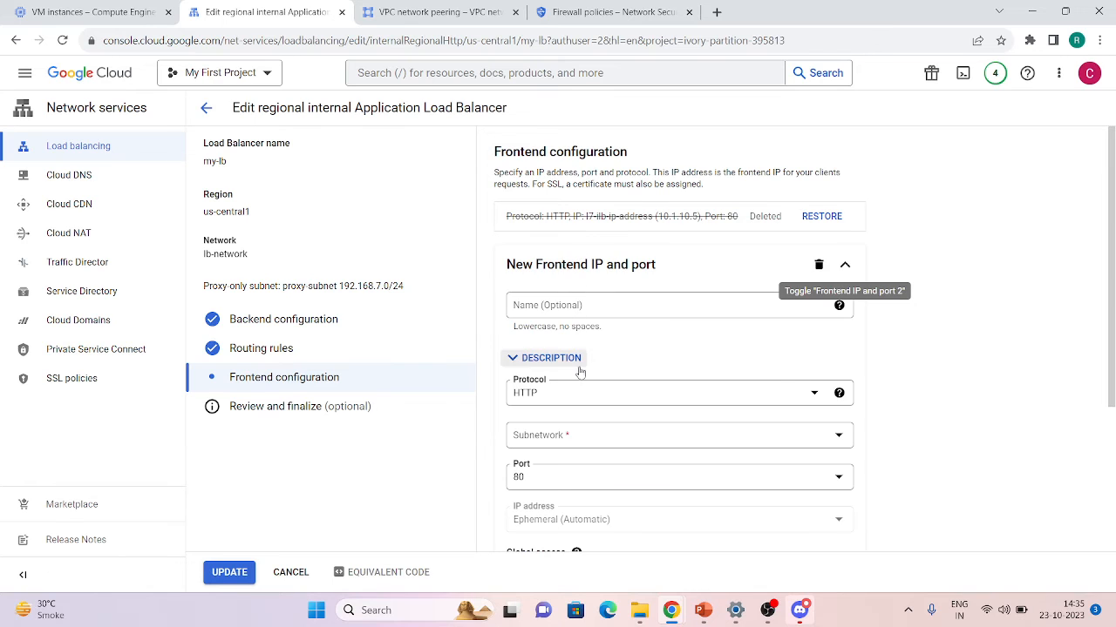
scroll(577, 362, "down", 2)
left_click(598, 314)
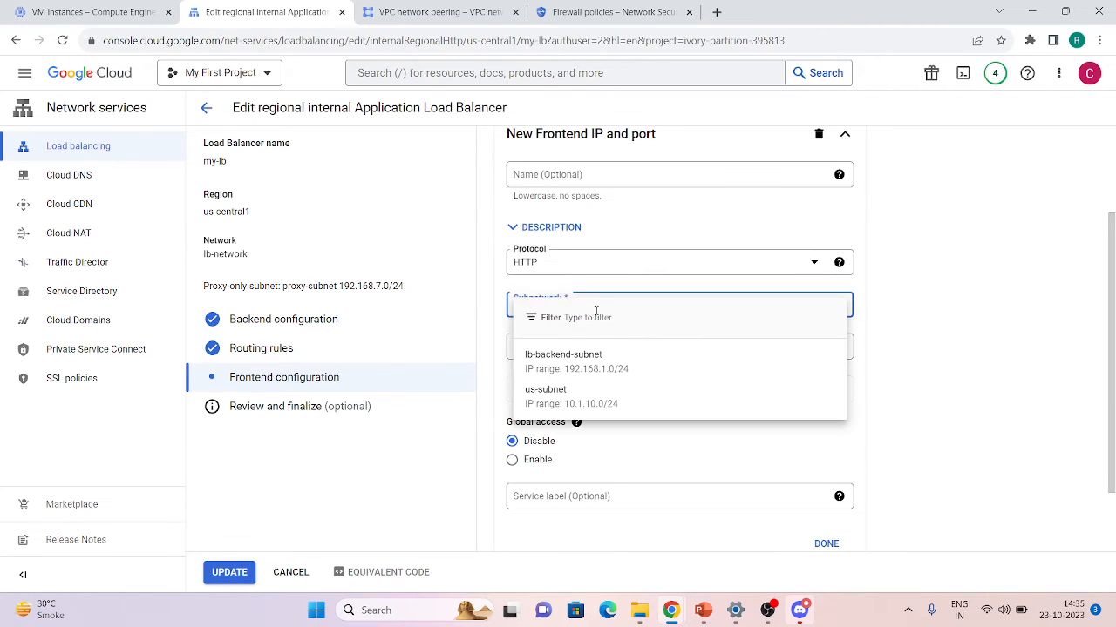
left_click(563, 410)
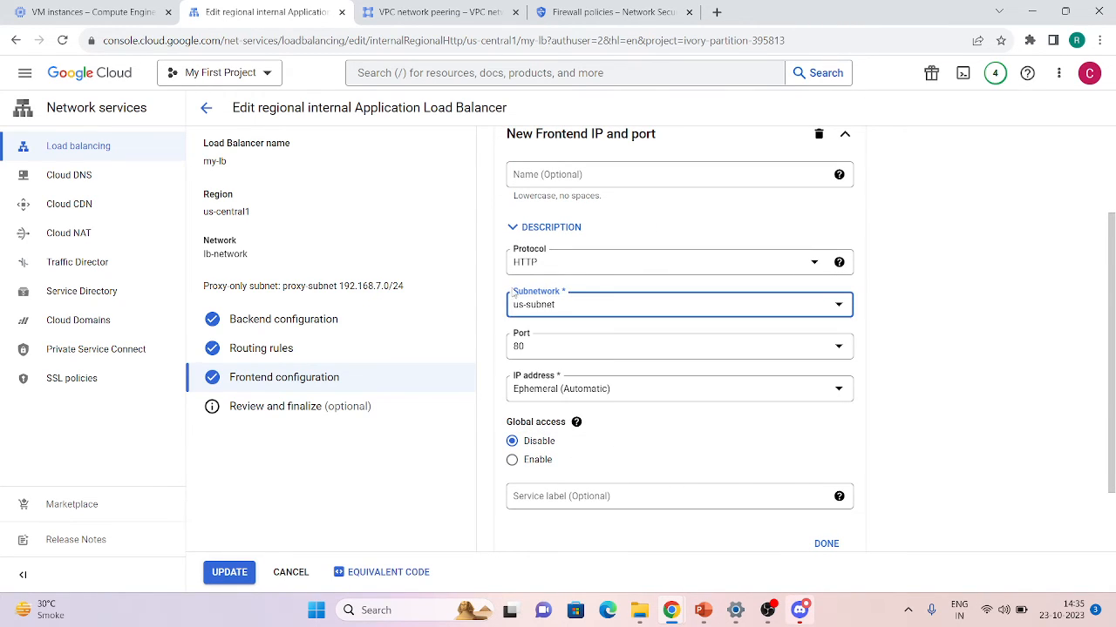
- Set the new frontend's IP address to Ephemeral (Custom) with the address 10.1.10.5
left_click(590, 392)
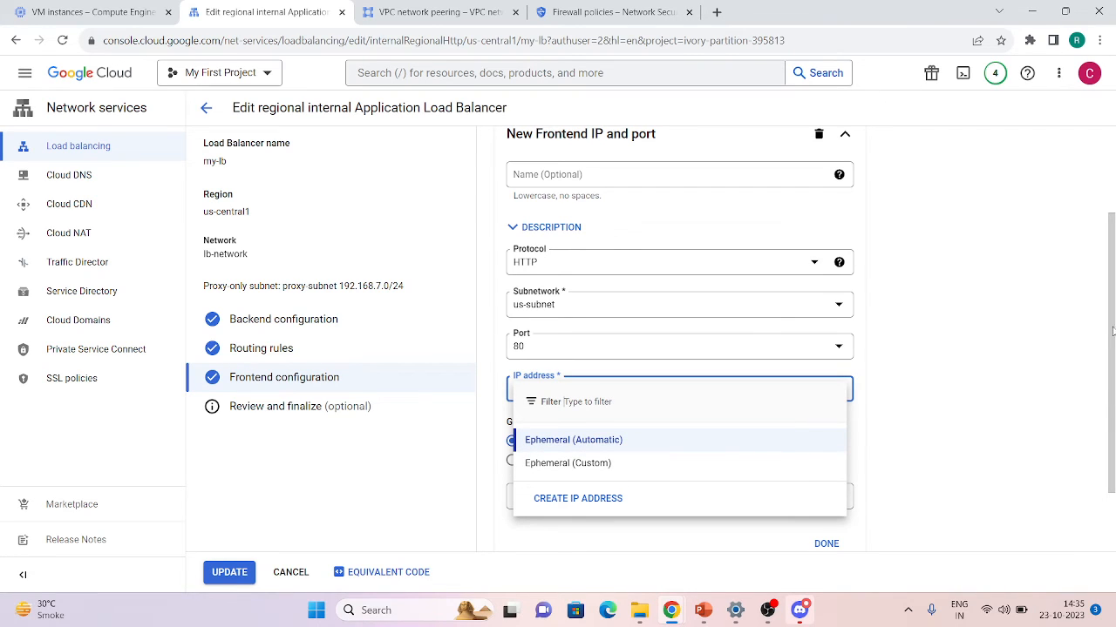
left_click(1107, 245)
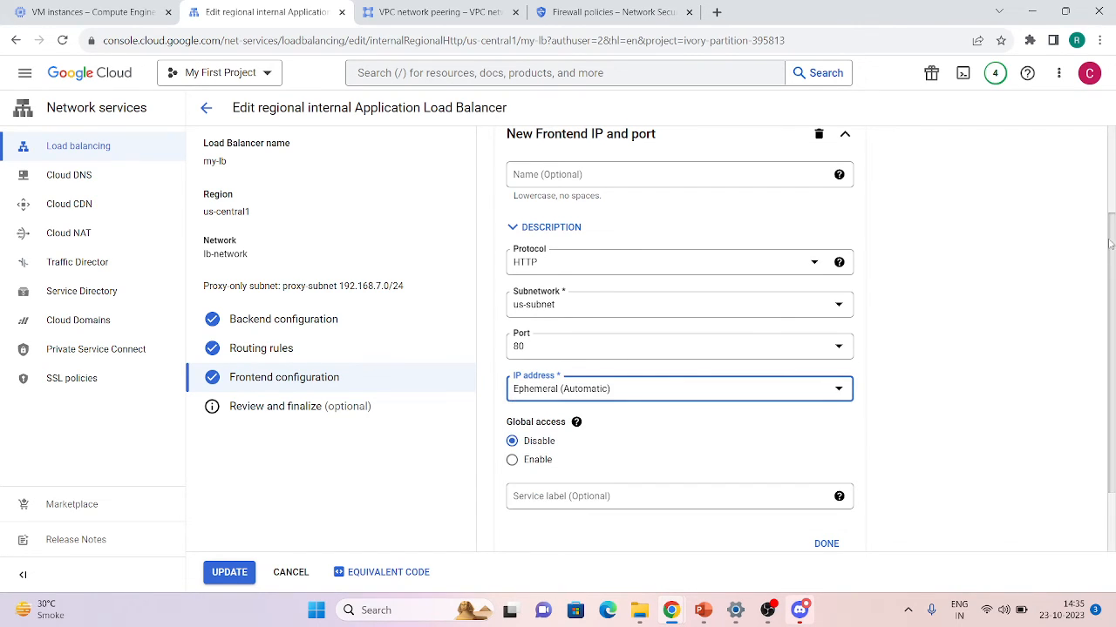
scroll(996, 160, "up", 2)
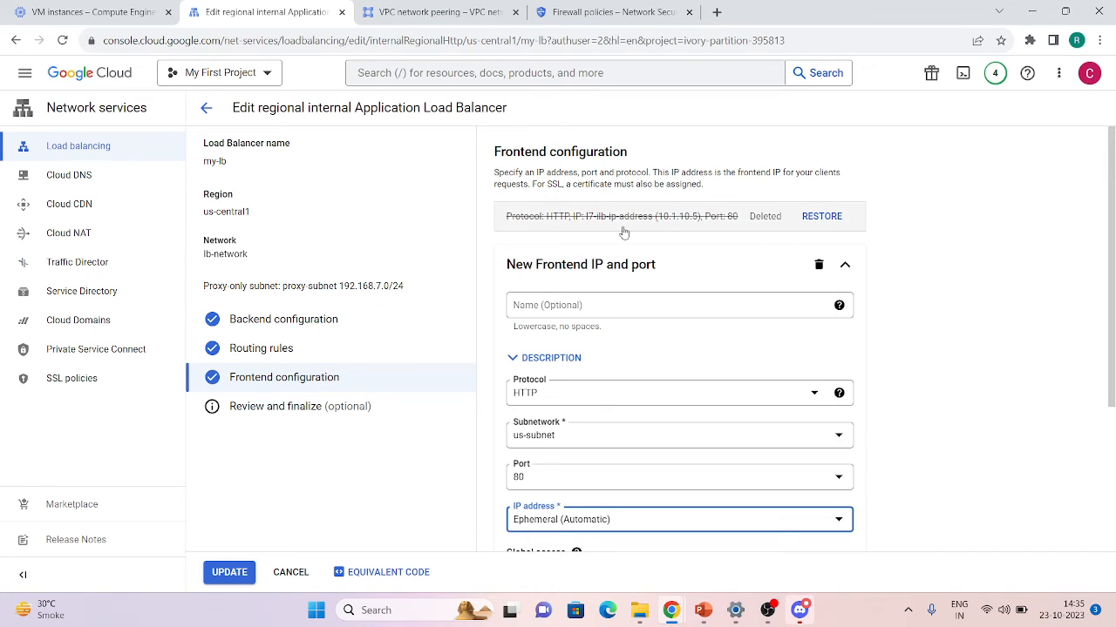
scroll(628, 506, "down", 2)
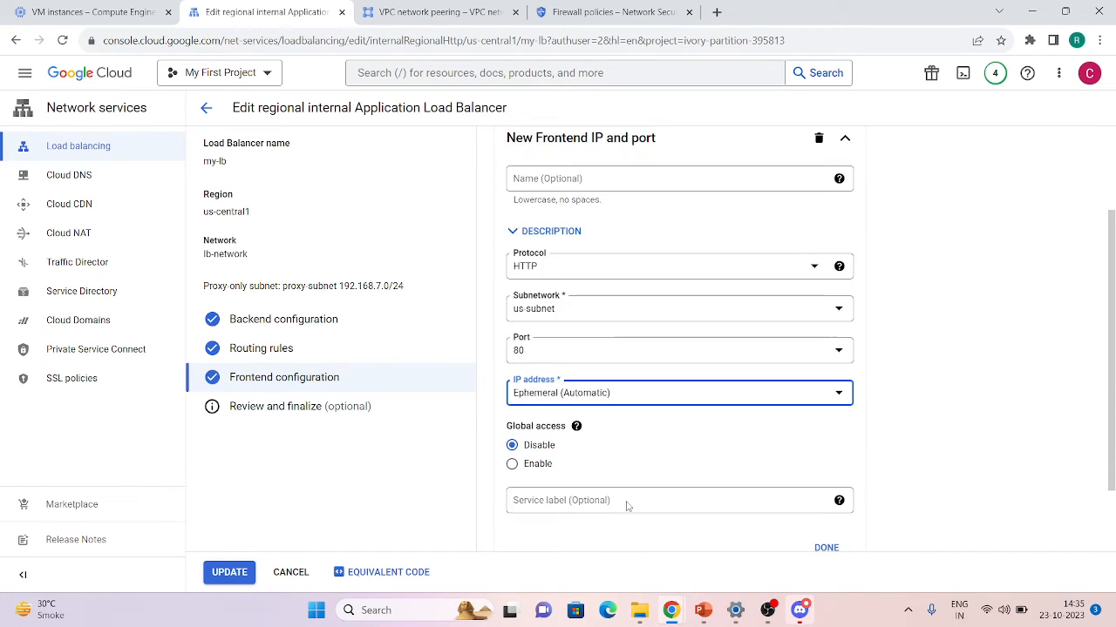
left_click(628, 395)
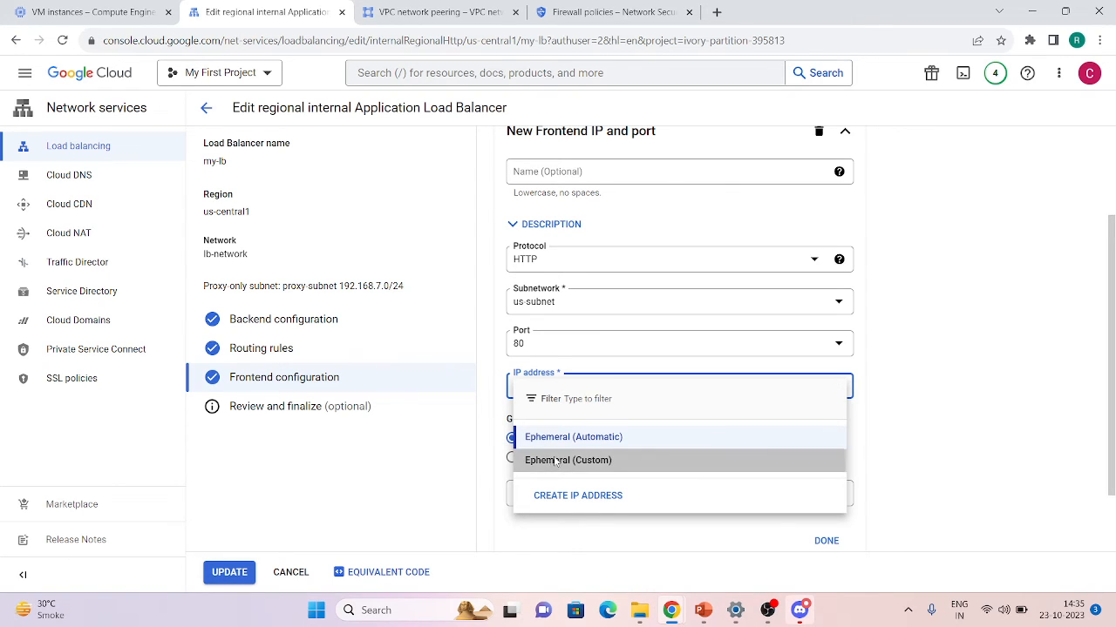
left_click(555, 460)
left_click(573, 431)
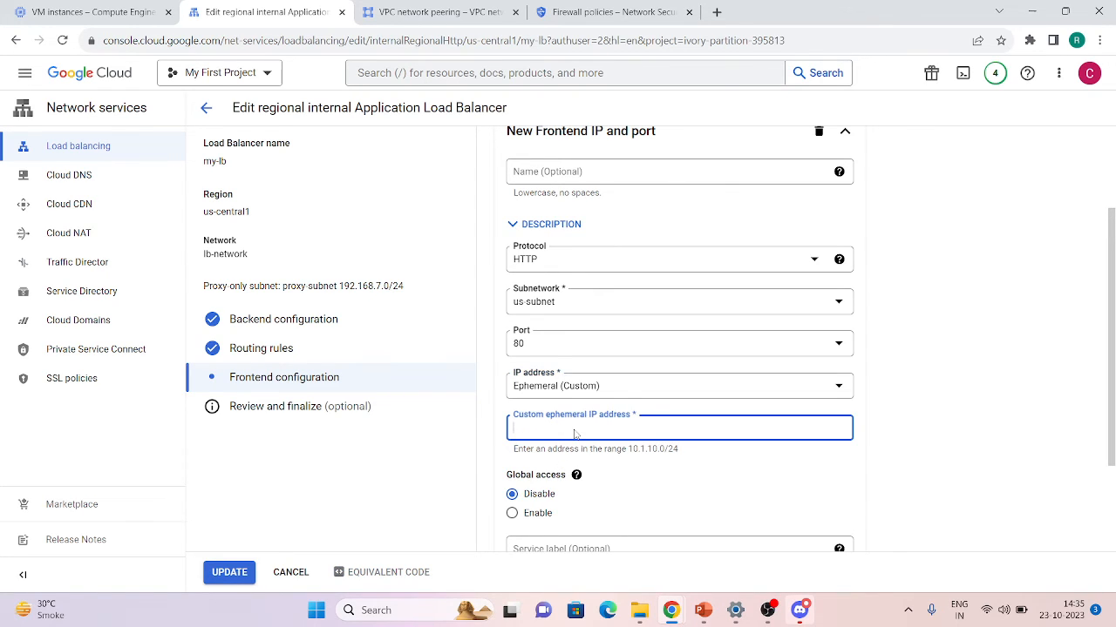
type("10.1.10.5")
left_click(942, 388)
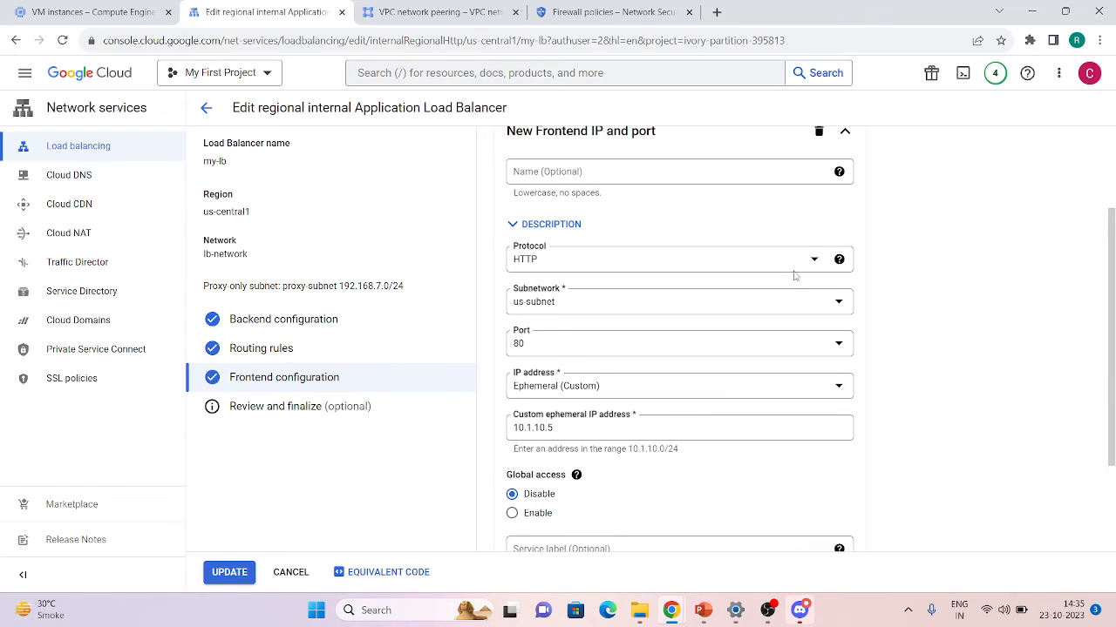
- Enable global access on the new frontend, finish it and update the load balancer my-lb
scroll(800, 252, "up", 3)
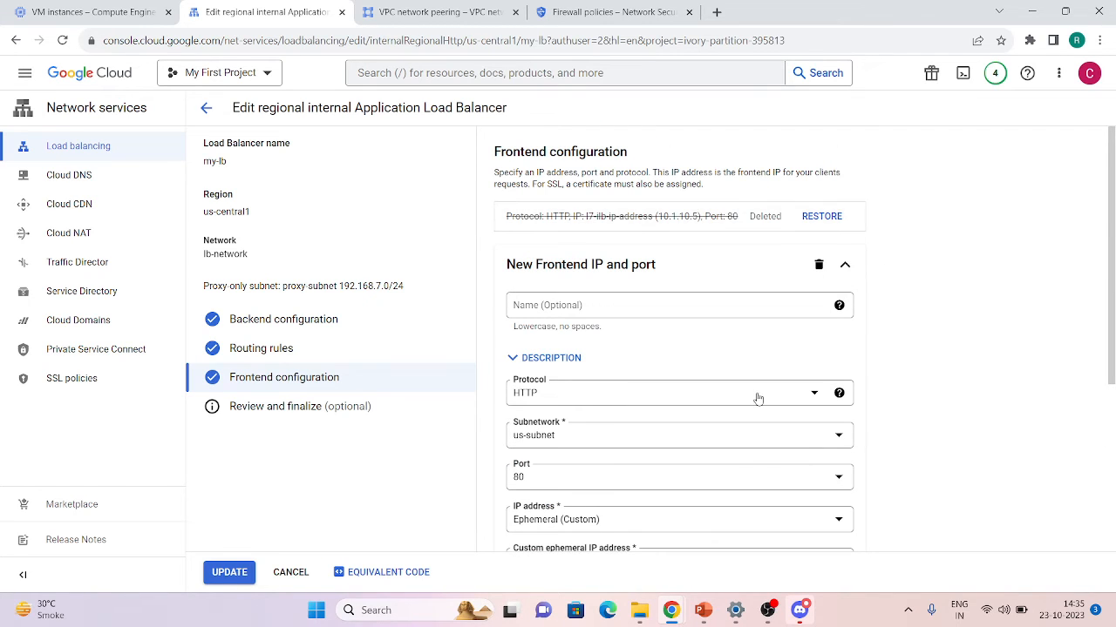
scroll(877, 475, "down", 3)
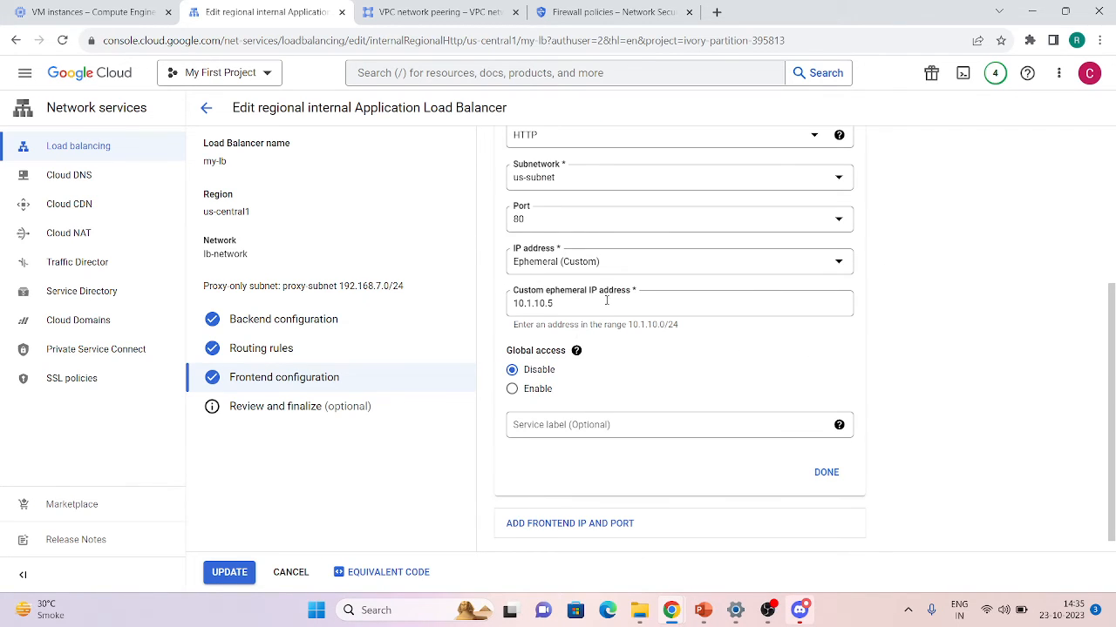
left_click(513, 389)
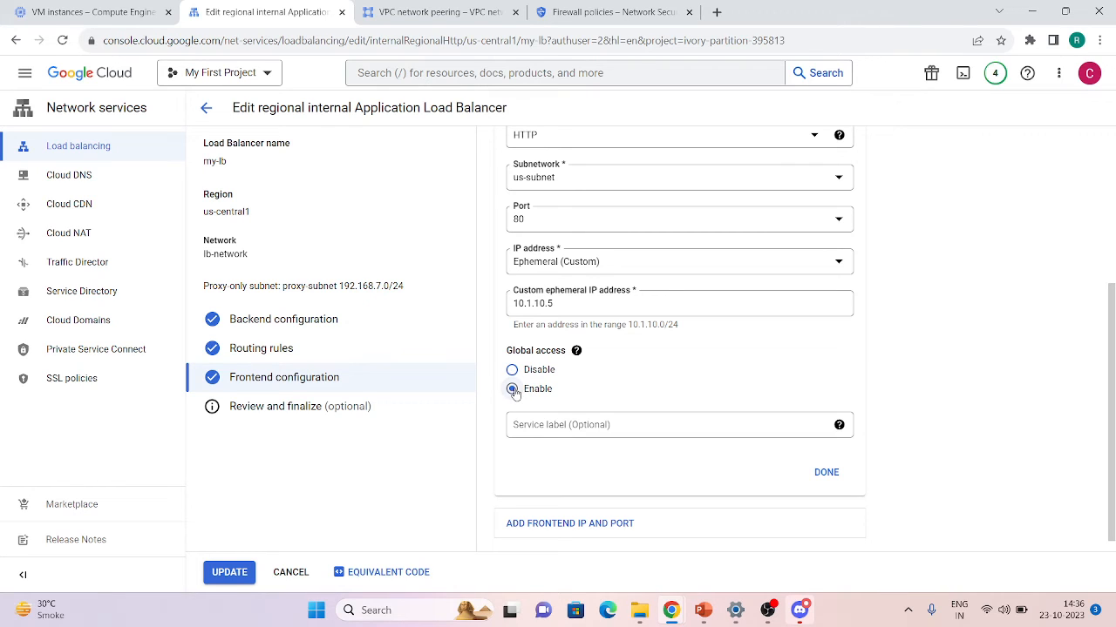
left_click(824, 472)
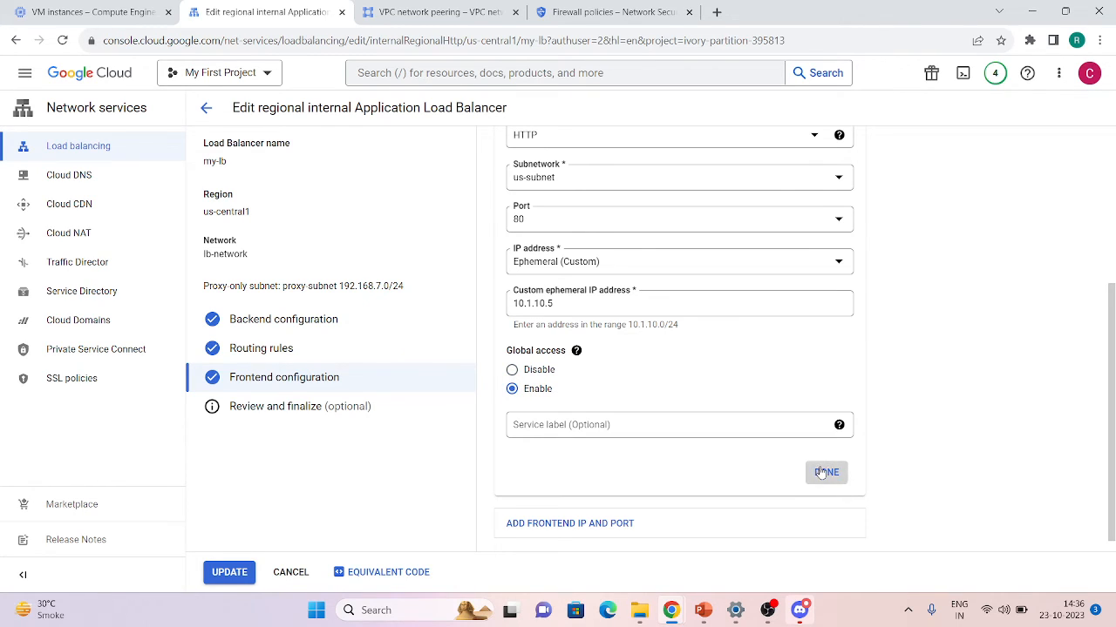
left_click(224, 575)
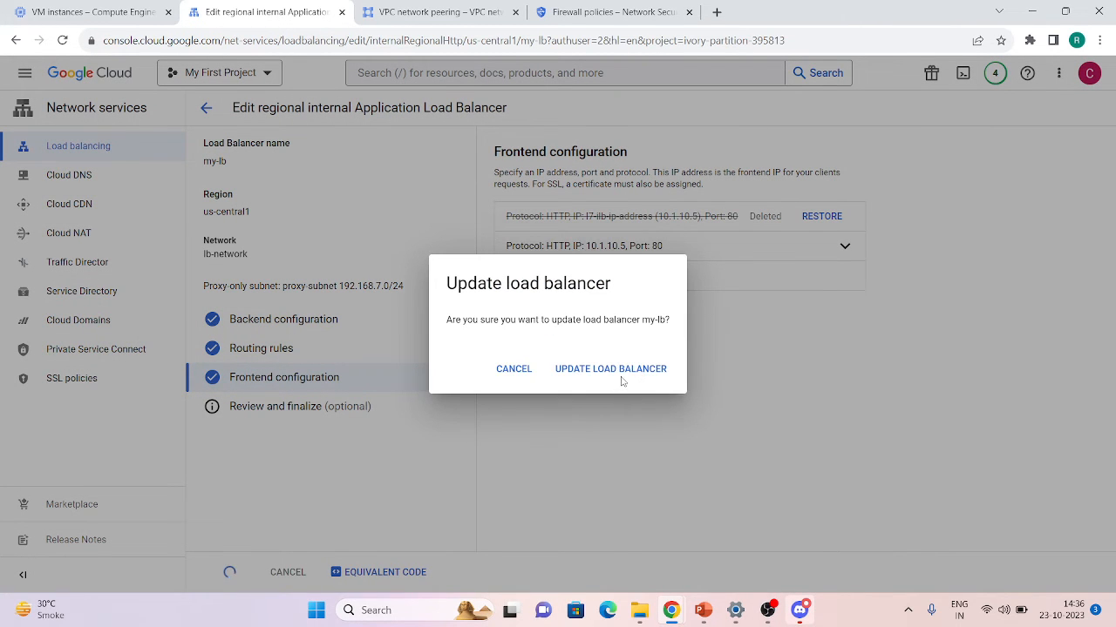
left_click(623, 380)
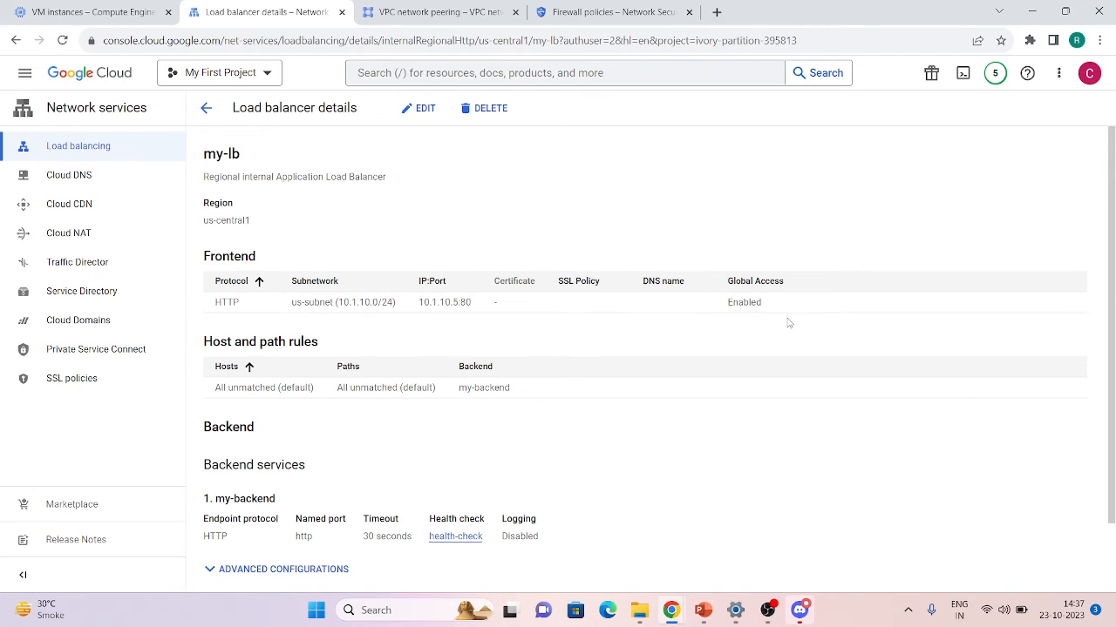
- Switch to the asia-vm SSH session and run curl 10.1.10.5 twice to test cross-region access
mouse_move(668, 606)
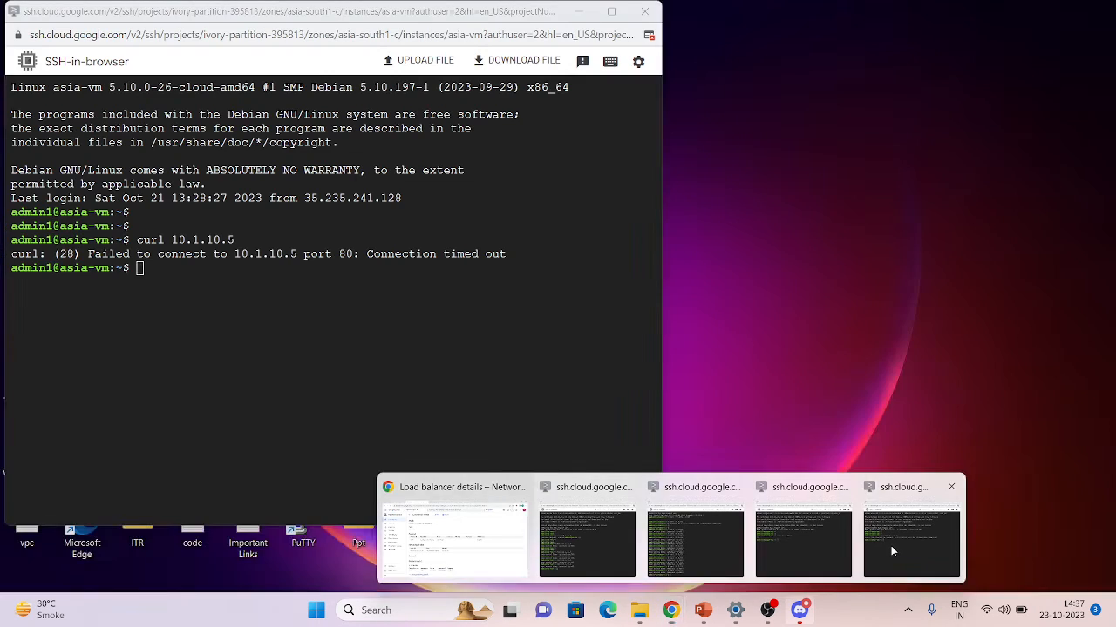
left_click(891, 545)
key("Up")
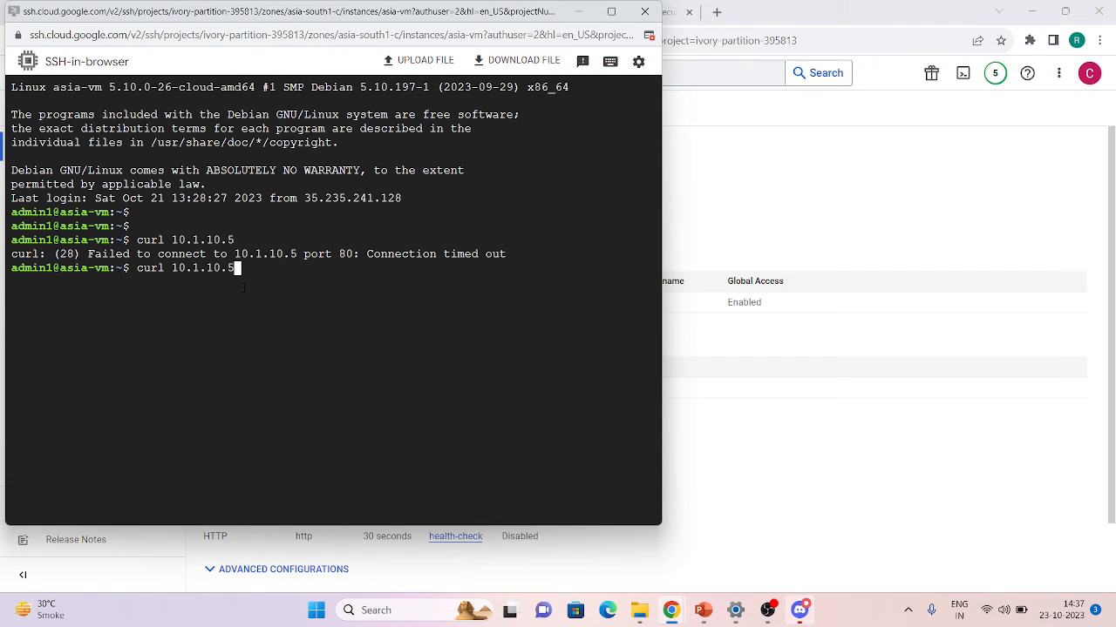
key("Down")
key("Return")
key("Return")
key("Up")
key("Return")
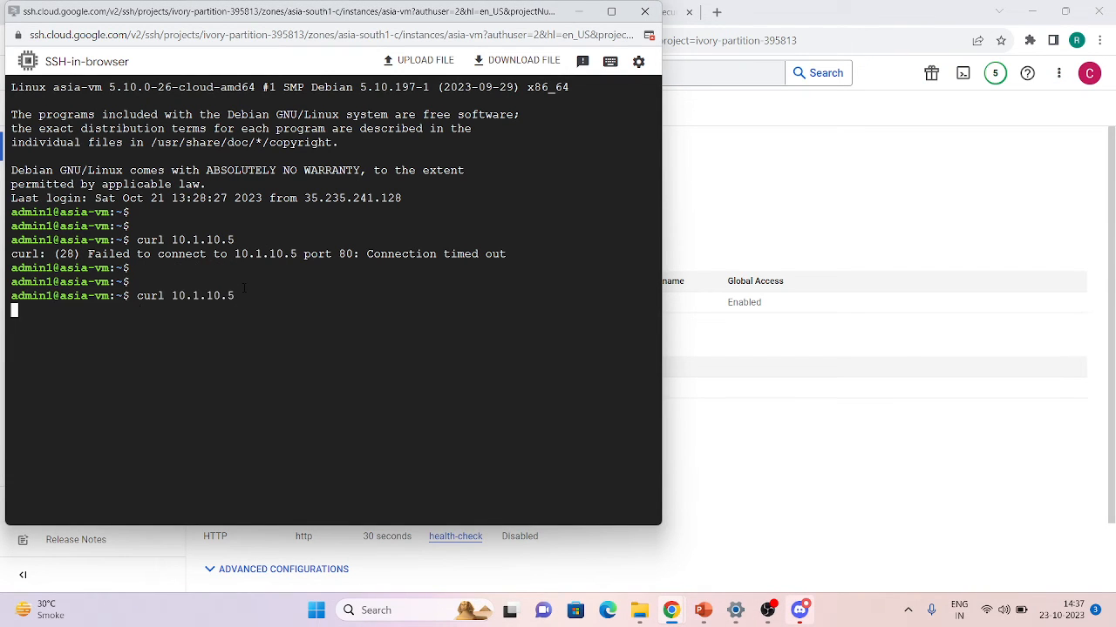
key("Return")
key("Return")
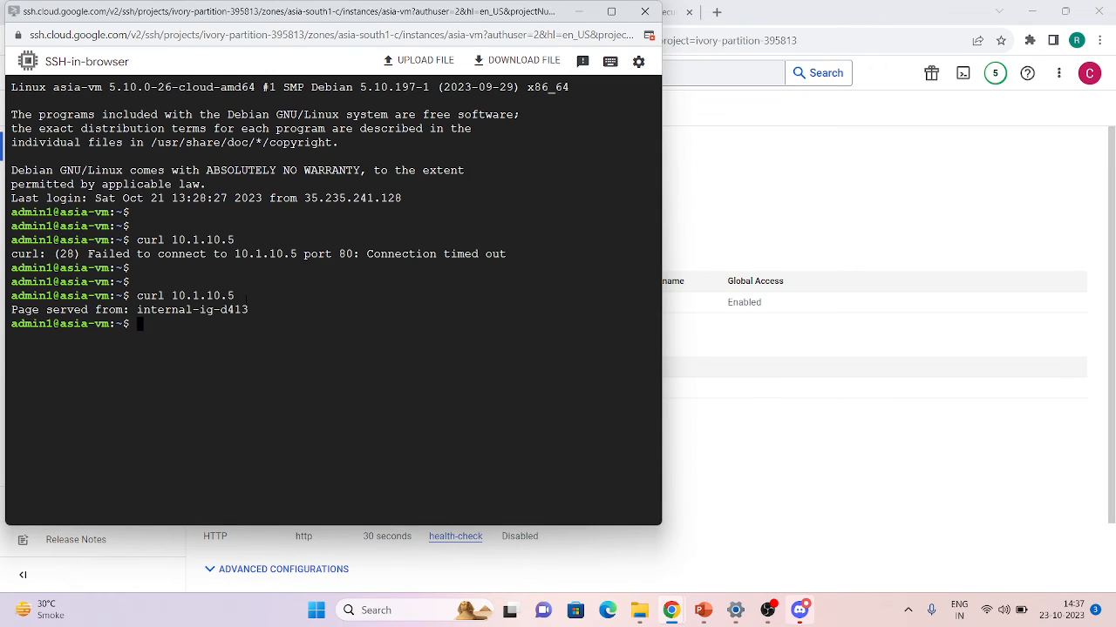
key("Up")
key("Return")
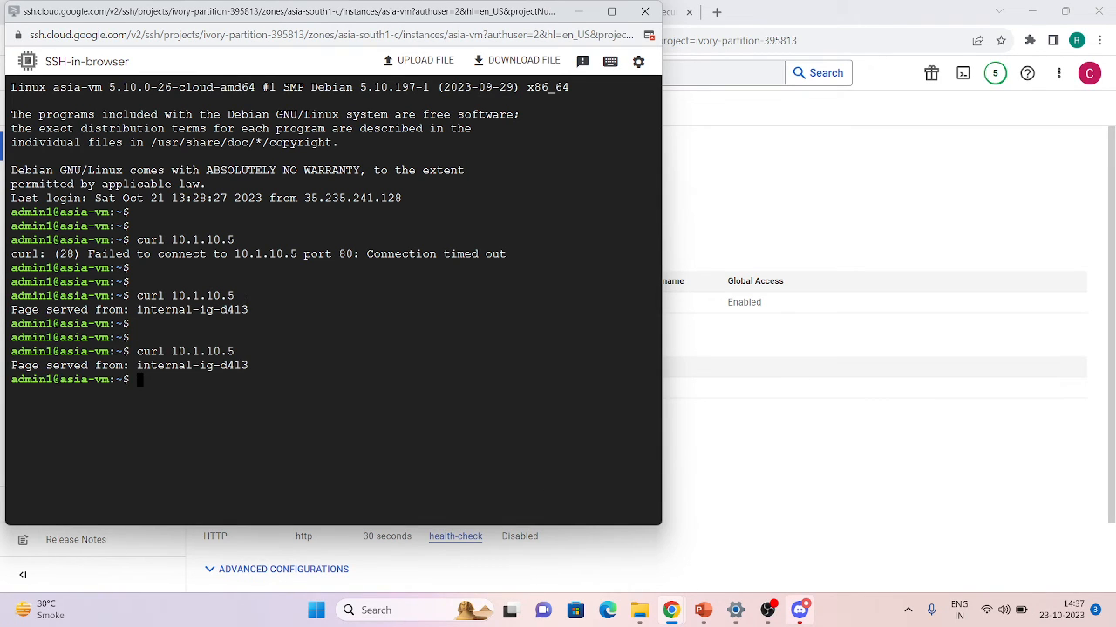
- Switch to the europe-vm SSH session and run curl 10.1.10.5 repeatedly against the load balancer
mouse_move(671, 610)
left_click(795, 558)
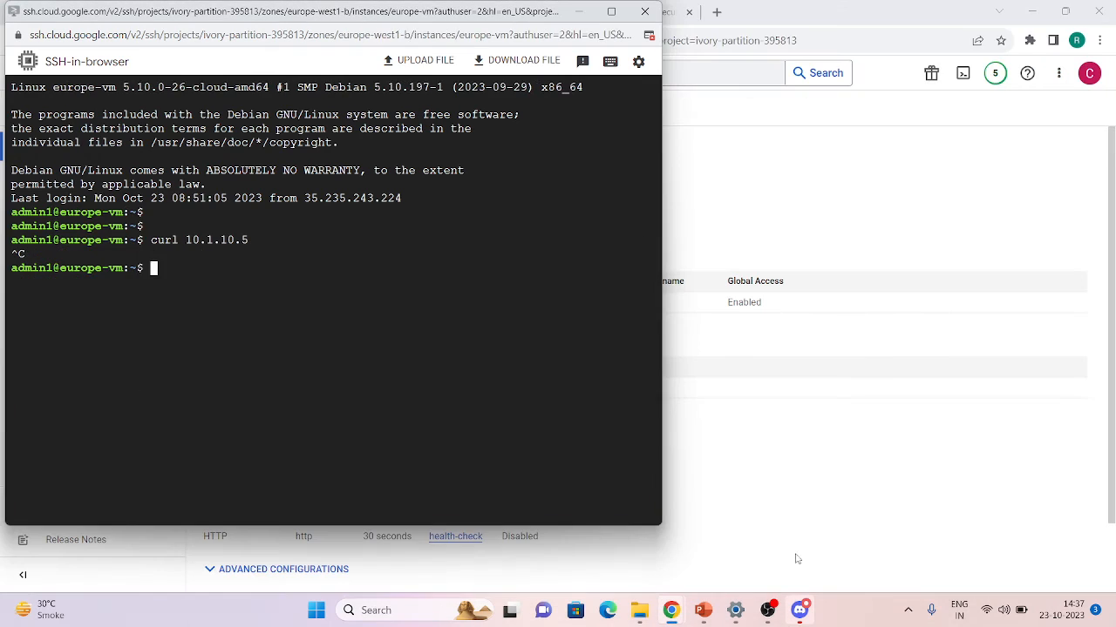
key("Return")
key("Return")
key("Up")
key("Return")
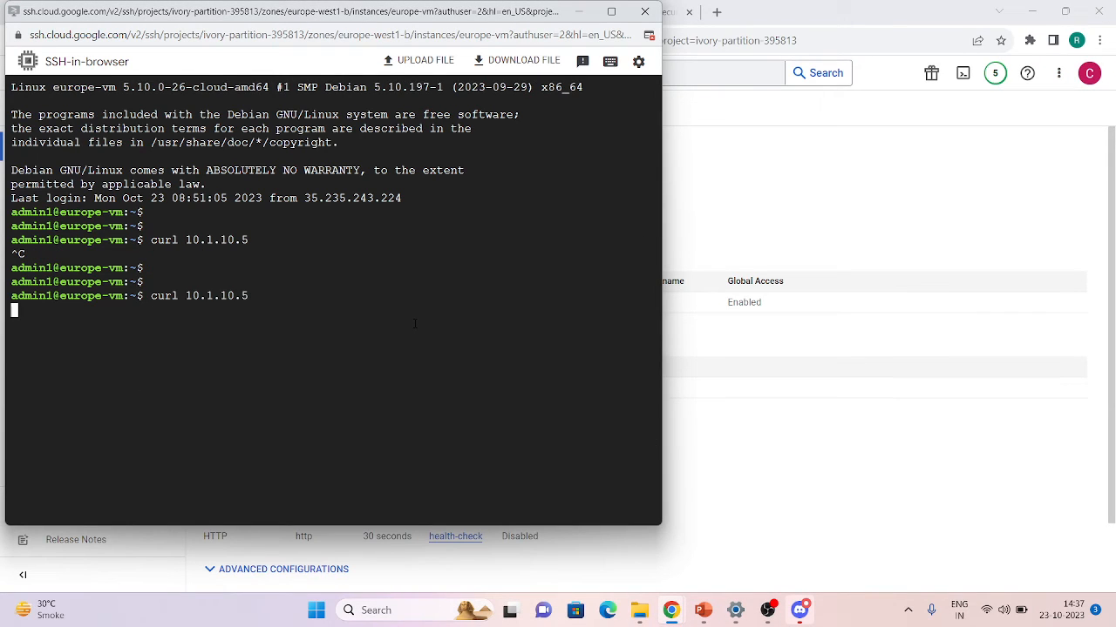
key("Up")
key("Return")
key("Up")
key("Return")
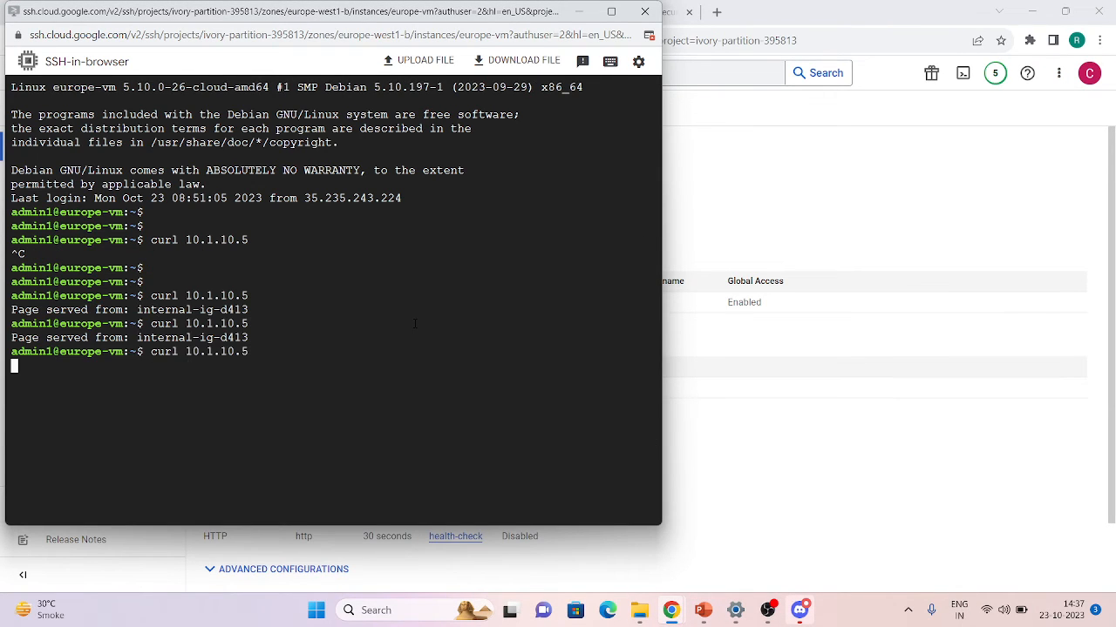
key("Up")
key("Return")
- Return to the Google Cloud console and open the subnets of lb-network from the VPC networks list
left_click(815, 342)
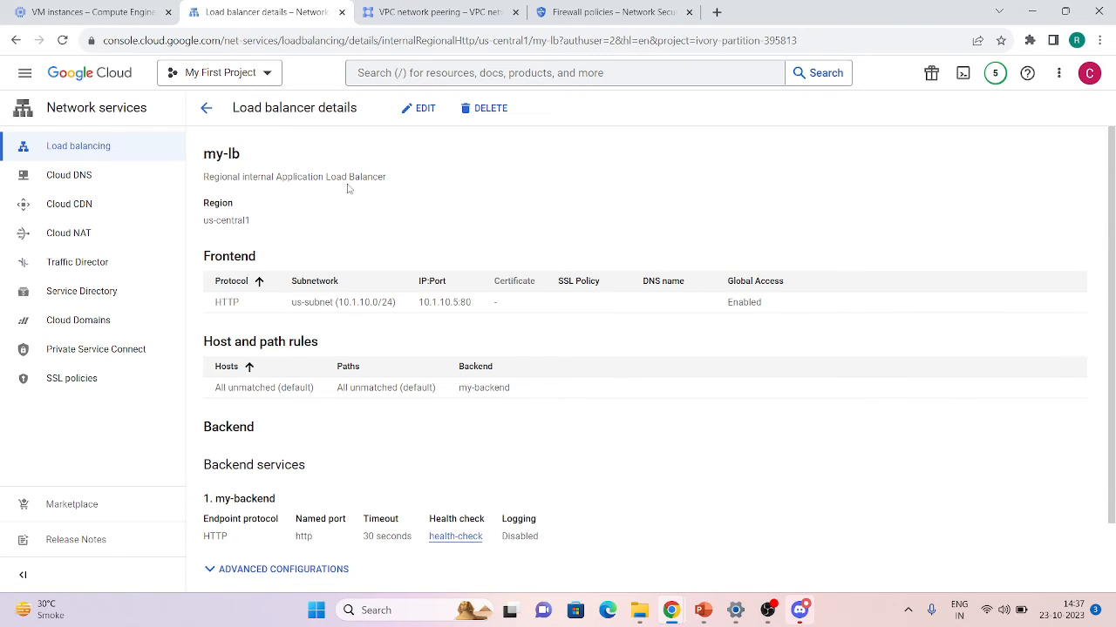
left_click(434, 8)
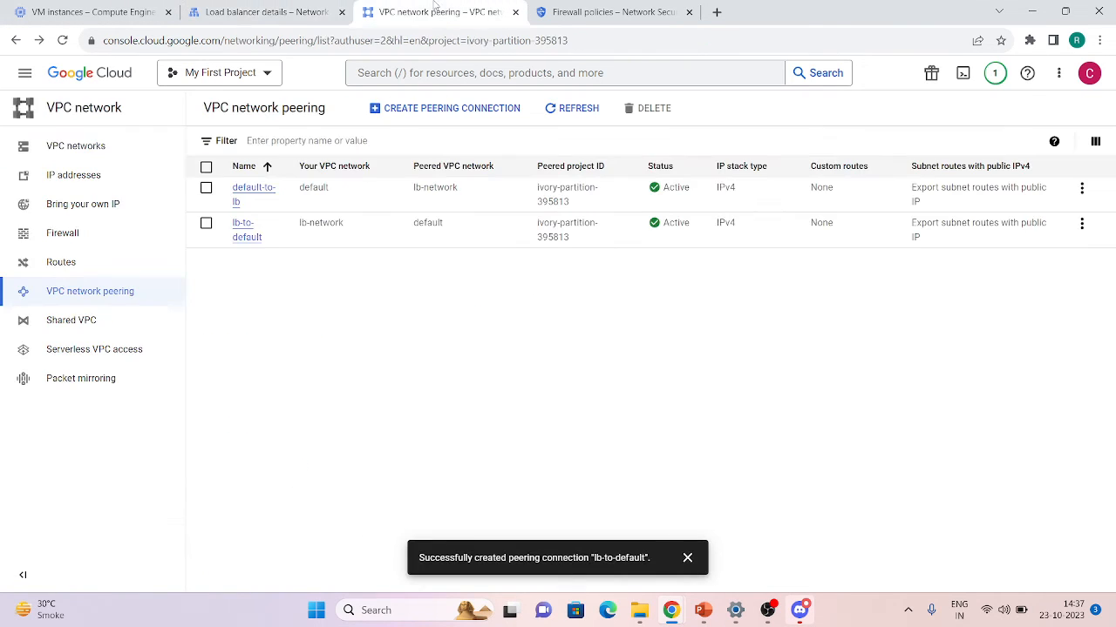
left_click(74, 155)
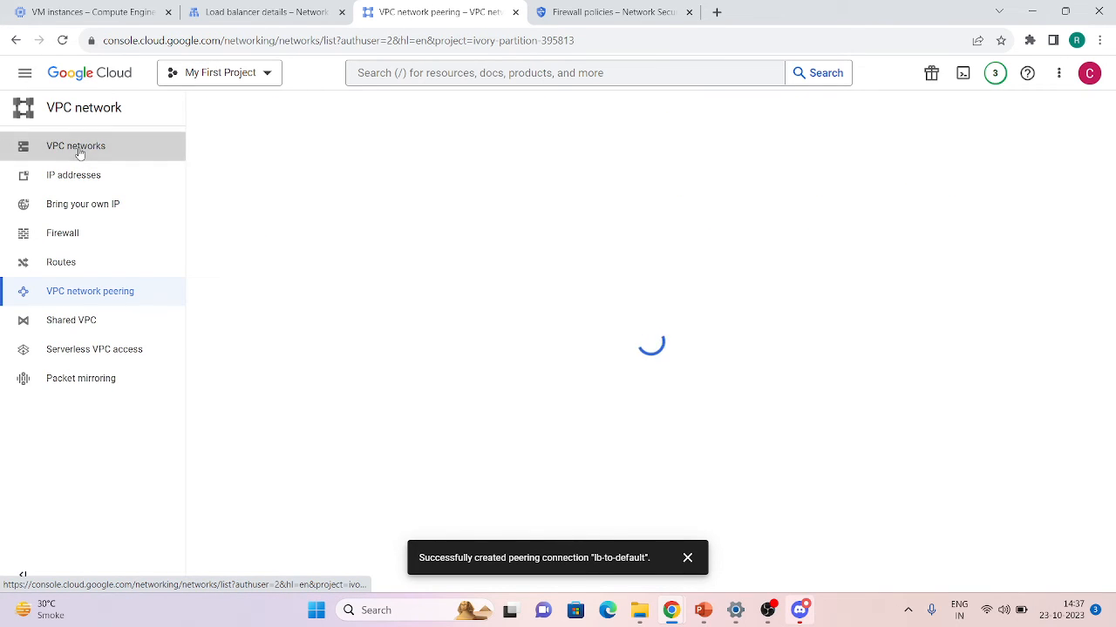
left_click(686, 559)
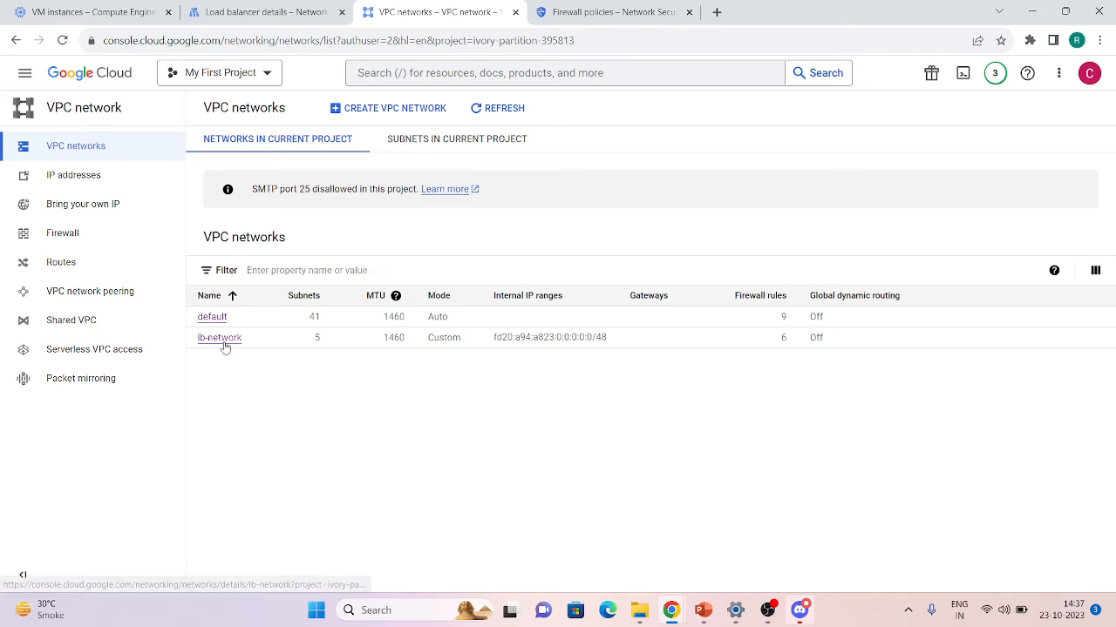
left_click(225, 345)
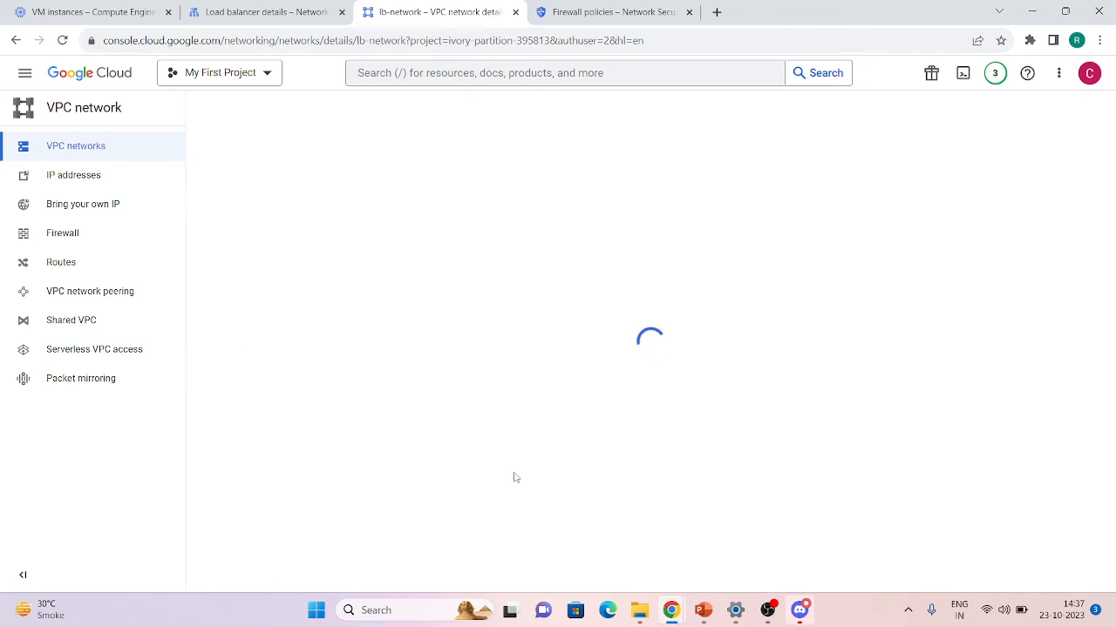
scroll(514, 478, "down", 2)
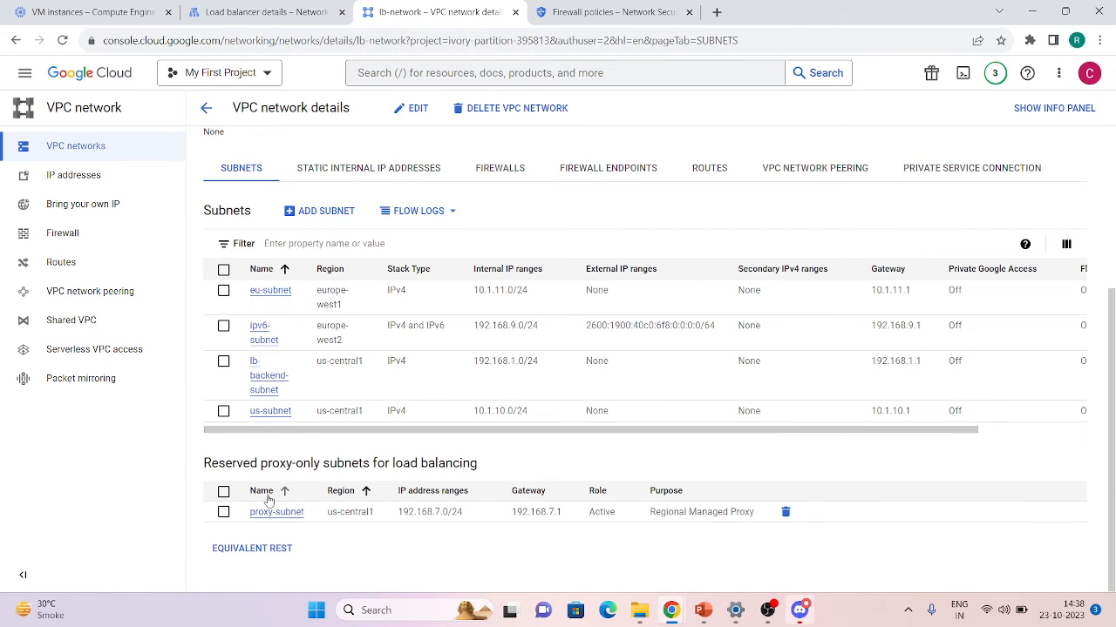
- Start adding a new subnet to lb-network and name it proxy-subnet-2
left_click(342, 219)
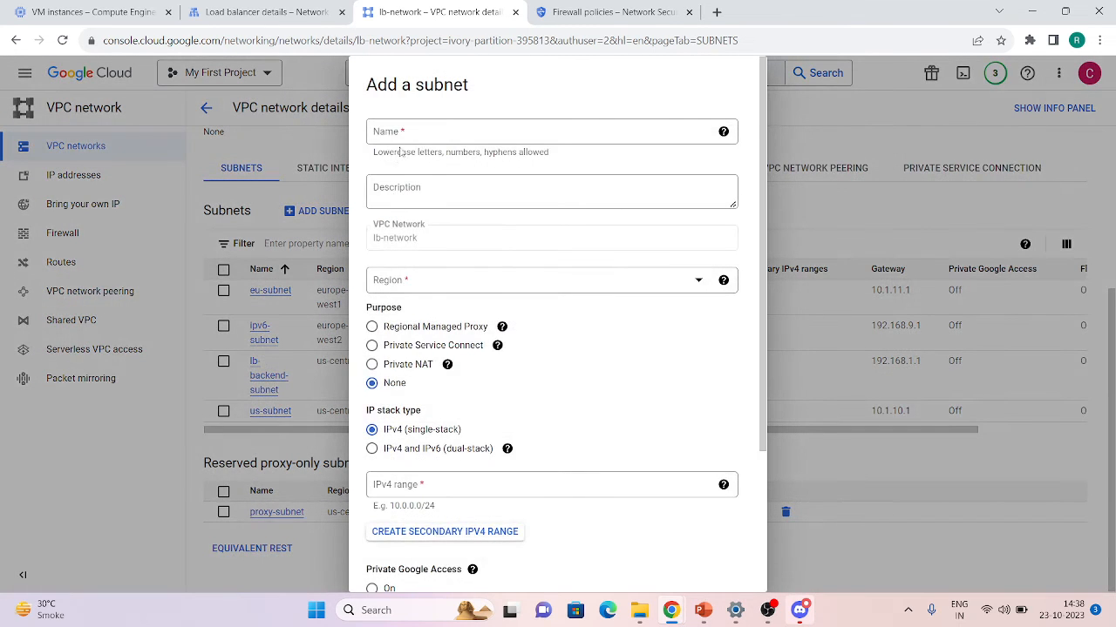
left_click(404, 135)
type("pro")
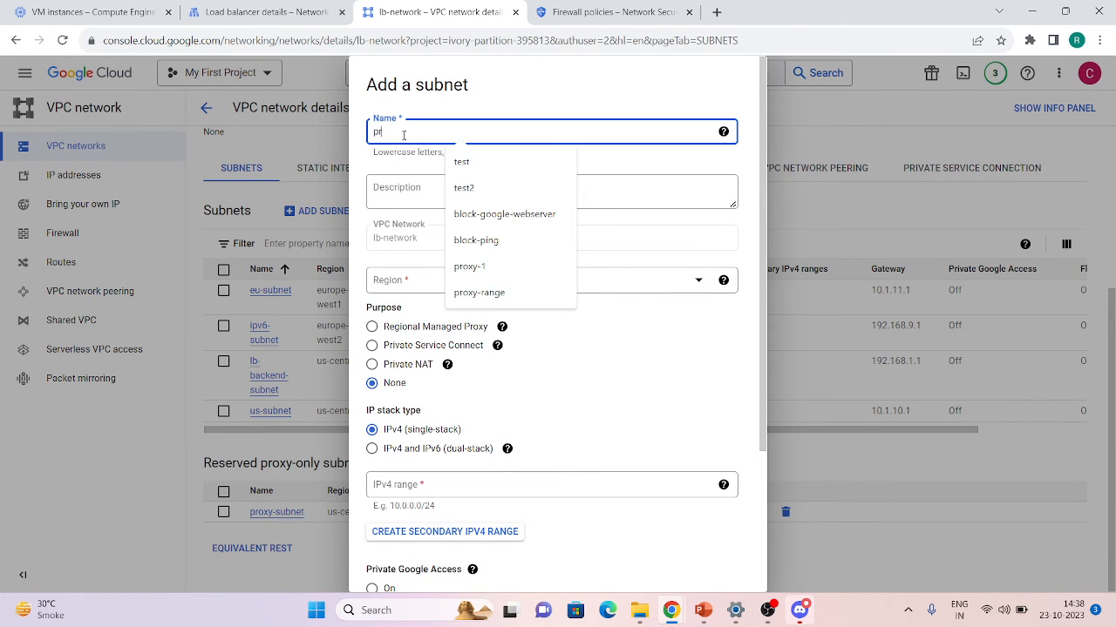
key("Down")
key("Down")
key("Down")
key("Down")
key("Return")
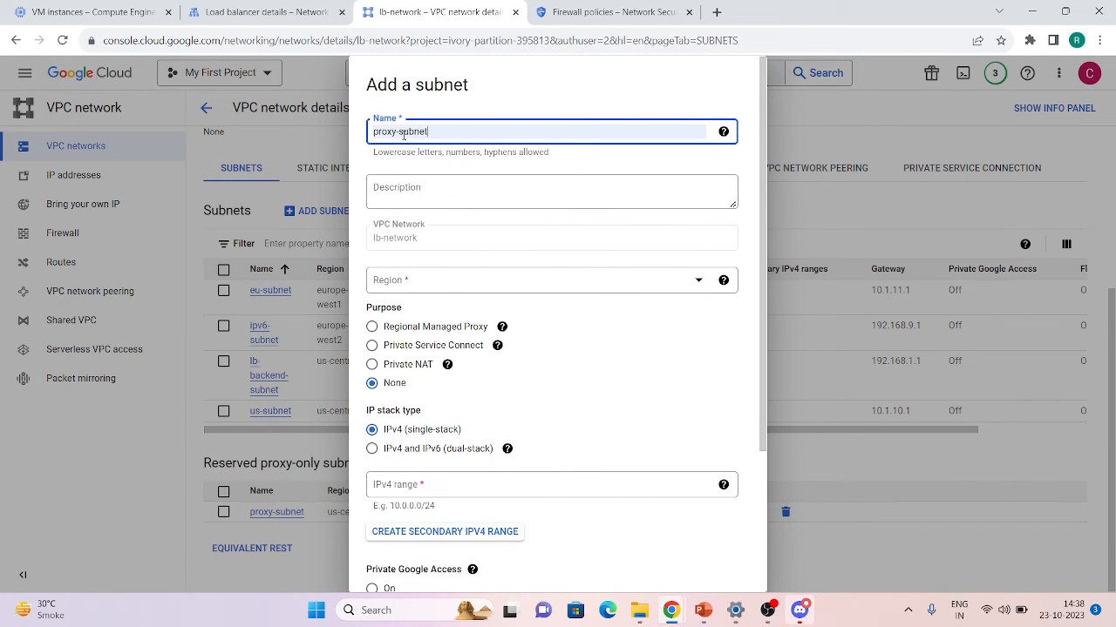
type("-2")
- Set the new subnet's region to us-central1
right_click(451, 288)
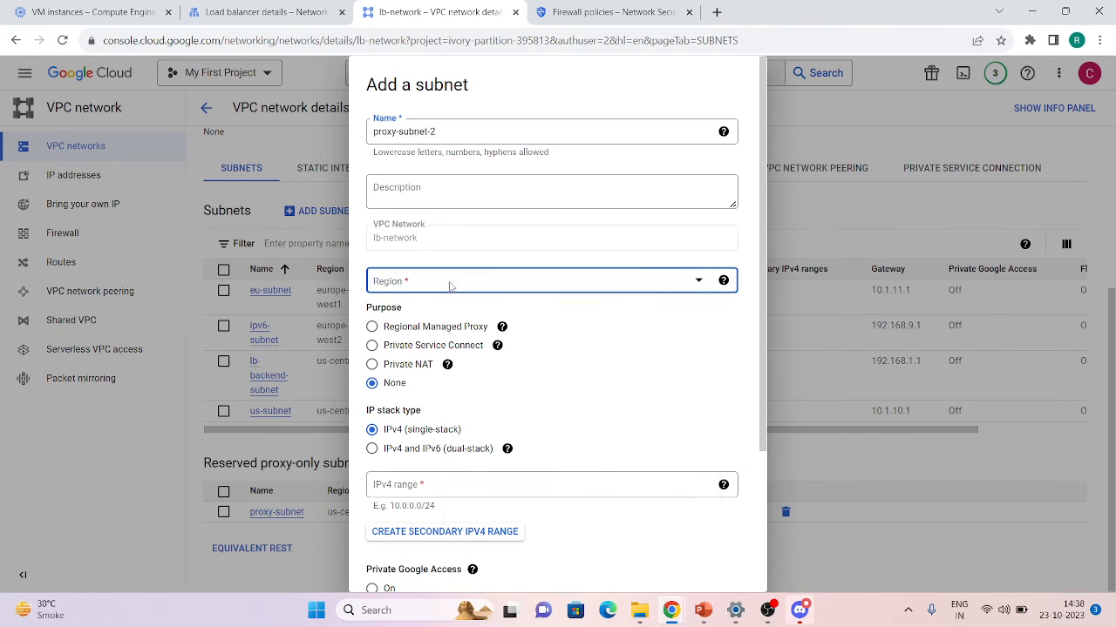
left_click(413, 296)
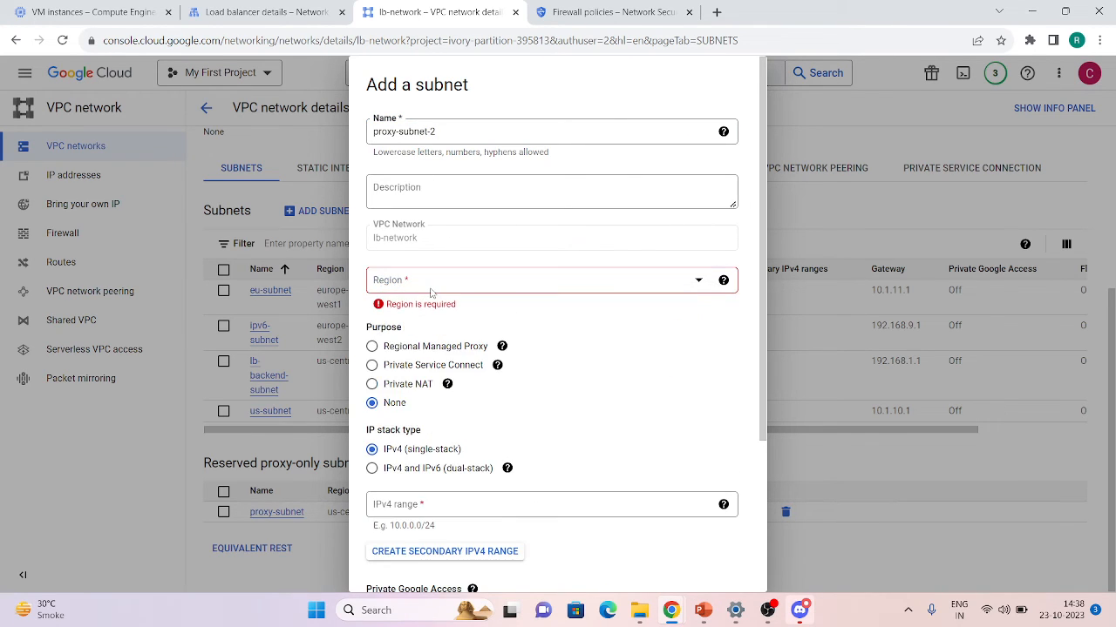
double_click(430, 289)
left_click(453, 296)
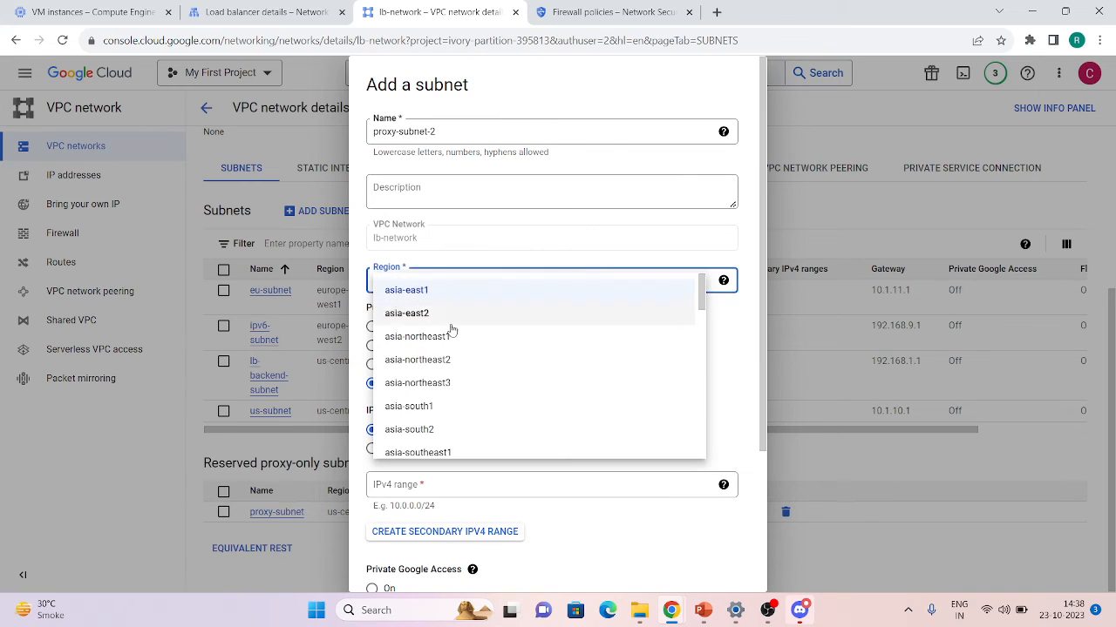
scroll(451, 375, "down", 10)
scroll(424, 349, "up", 5)
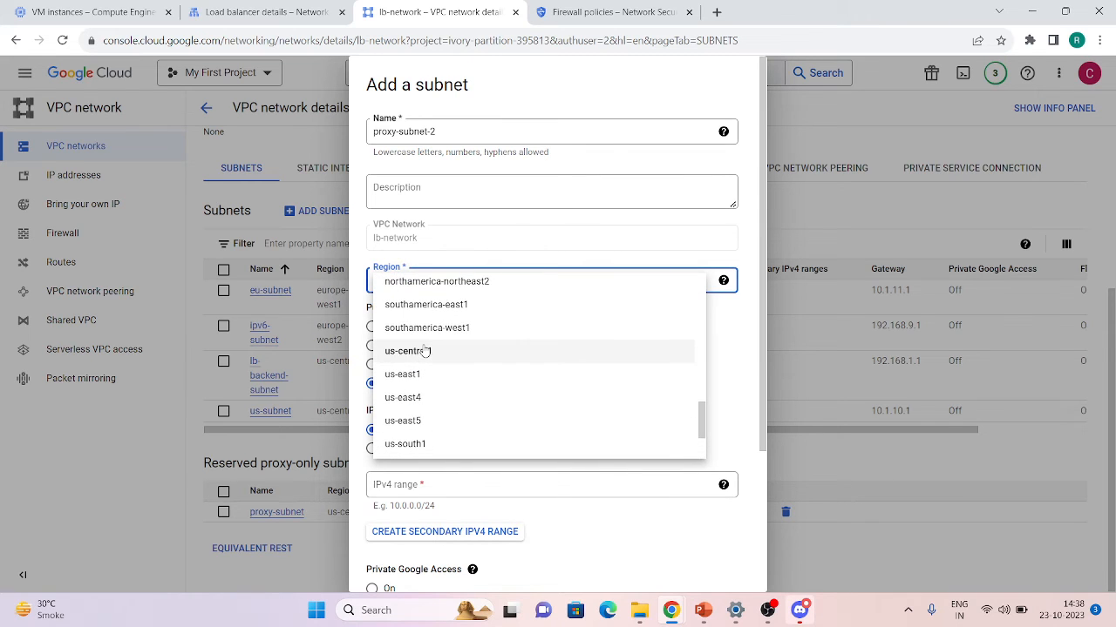
left_click(406, 349)
- Set the subnet's purpose to Regional Managed Proxy and its role to Backup
double_click(461, 349)
right_click(494, 369)
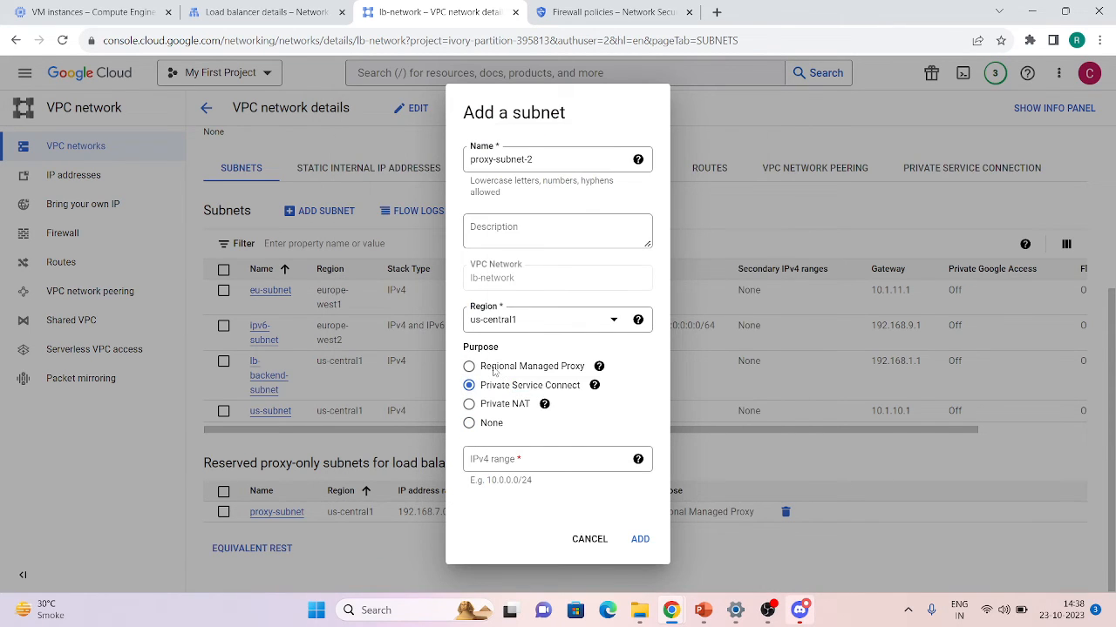
left_click(472, 368)
left_click(469, 367)
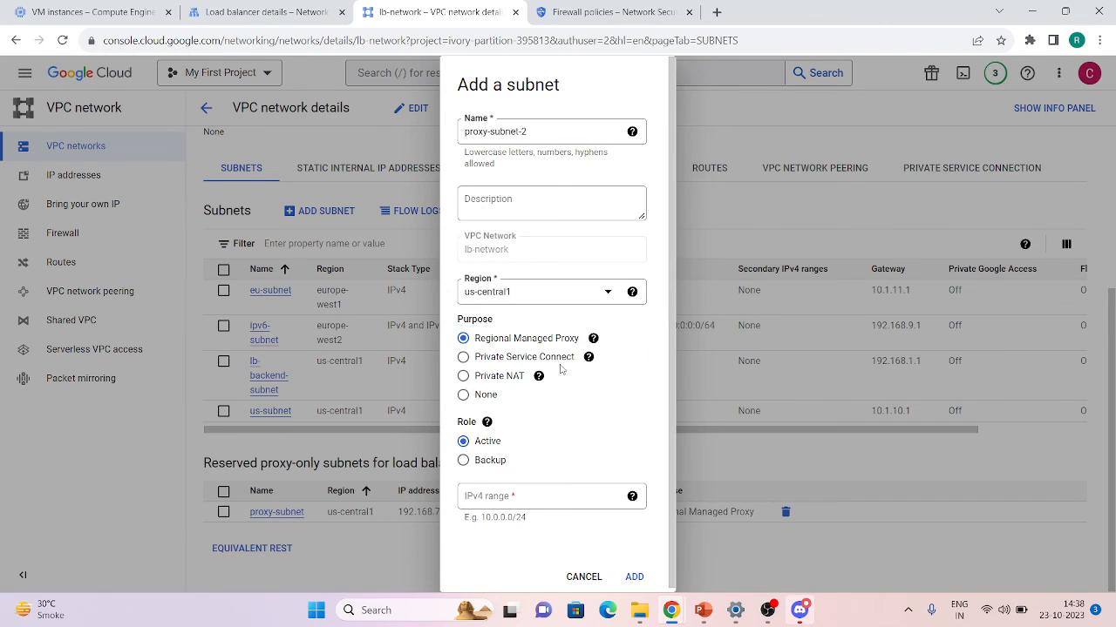
left_click(493, 464)
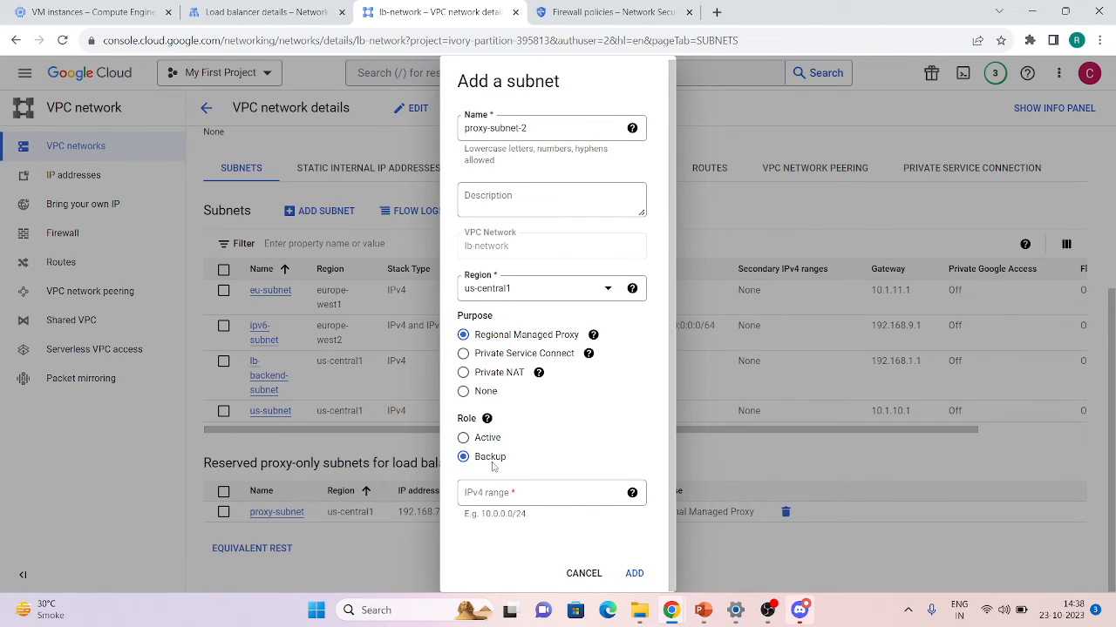
- Try to set the subnet's IPv4 range to 192.168.13.0/23
left_click(504, 500)
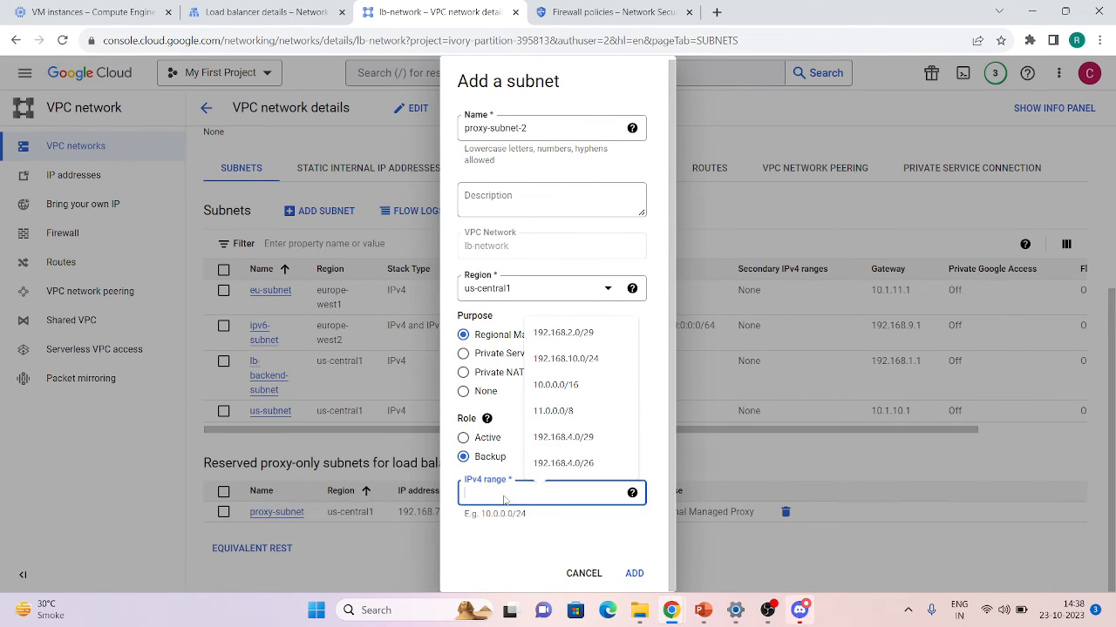
type("192.168.")
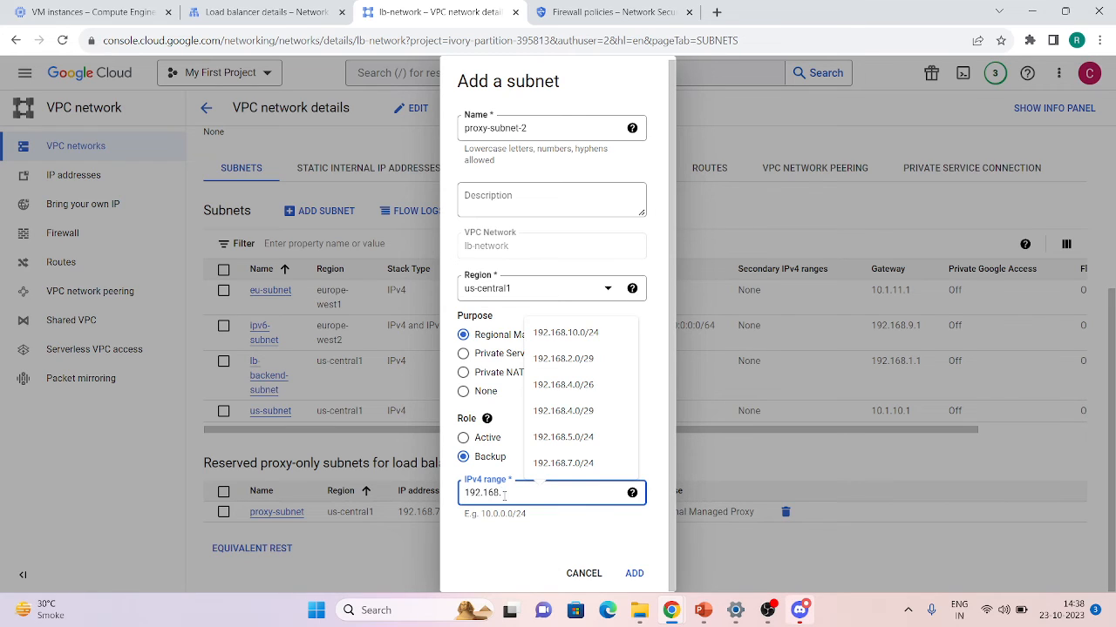
type("13.0/23")
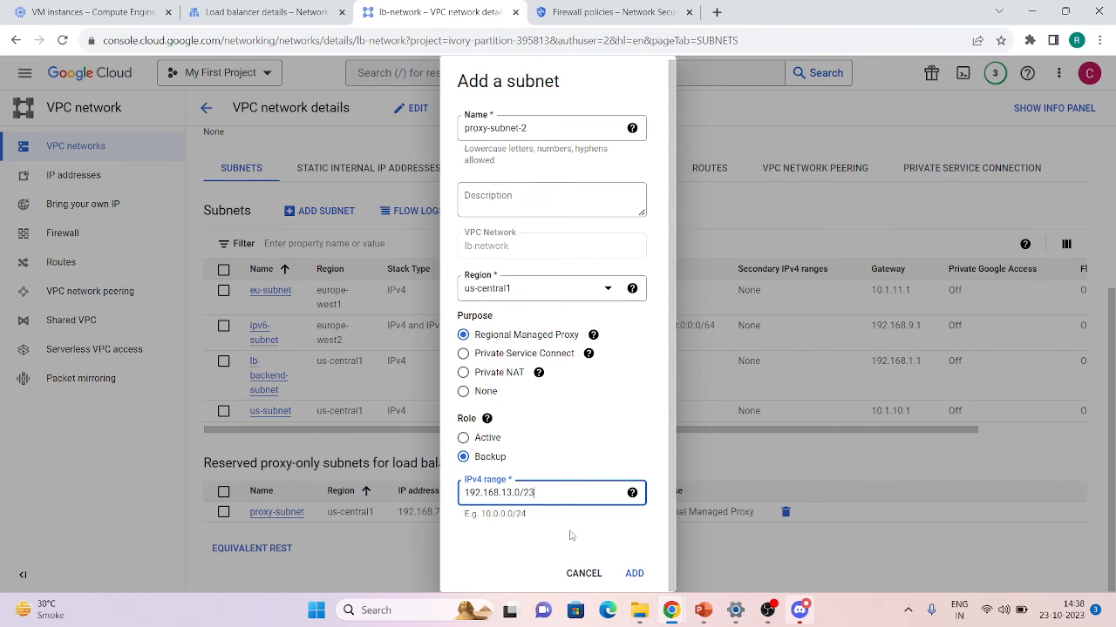
left_click(571, 536)
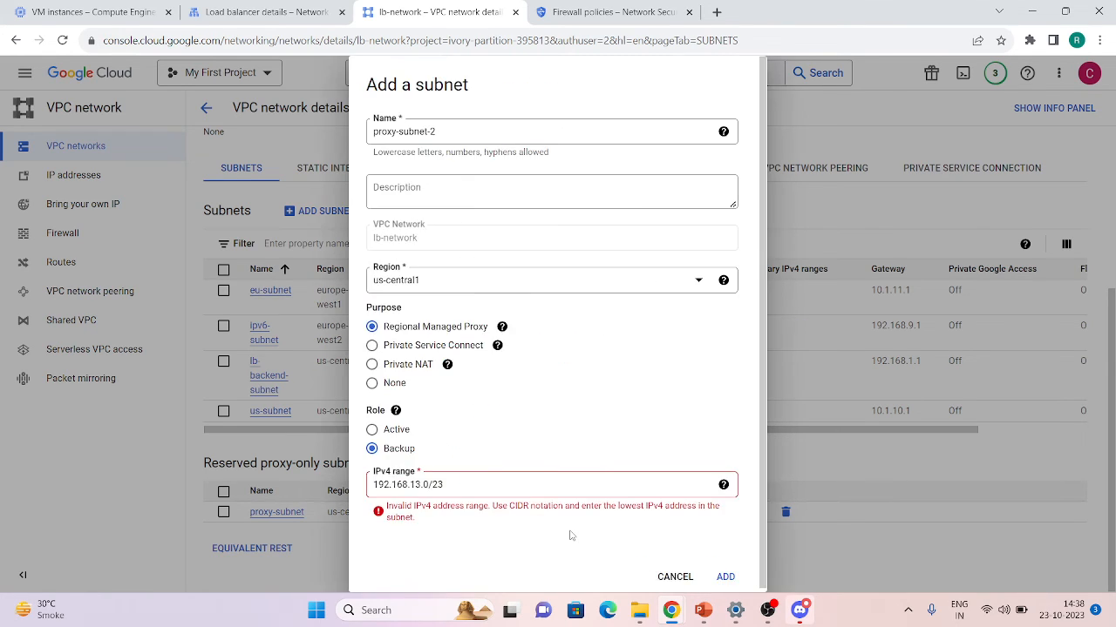
- Replace the subnet's IPv4 range with 172.16.0.0/23 and add the subnet
double_click(490, 483)
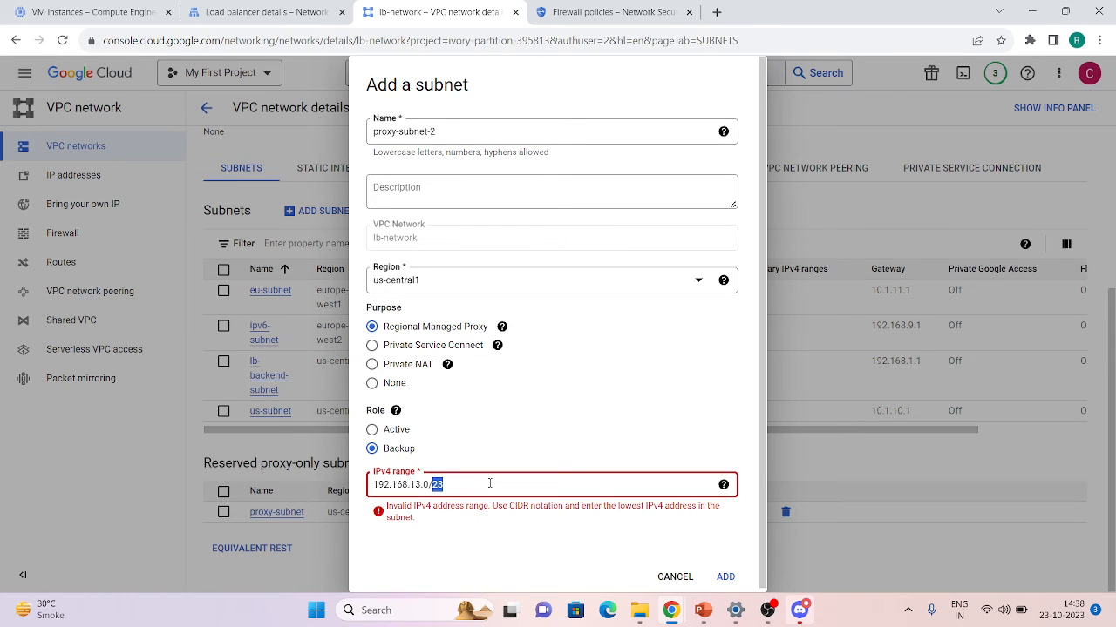
key("ctrl+a")
key("BackSpace")
type("172.16.0.0/23")
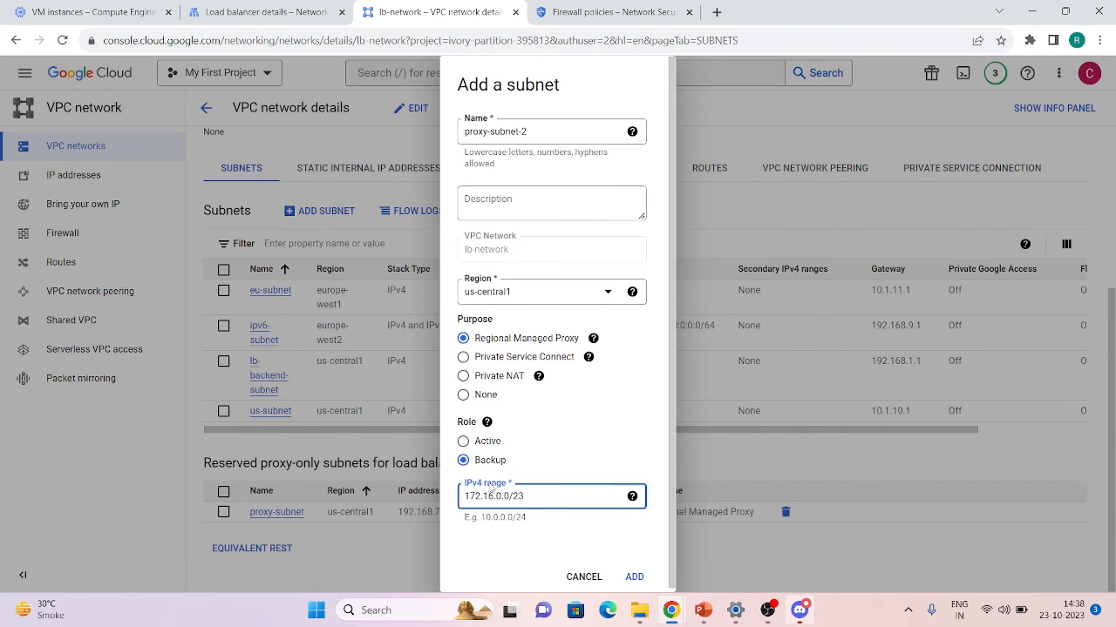
left_click(634, 577)
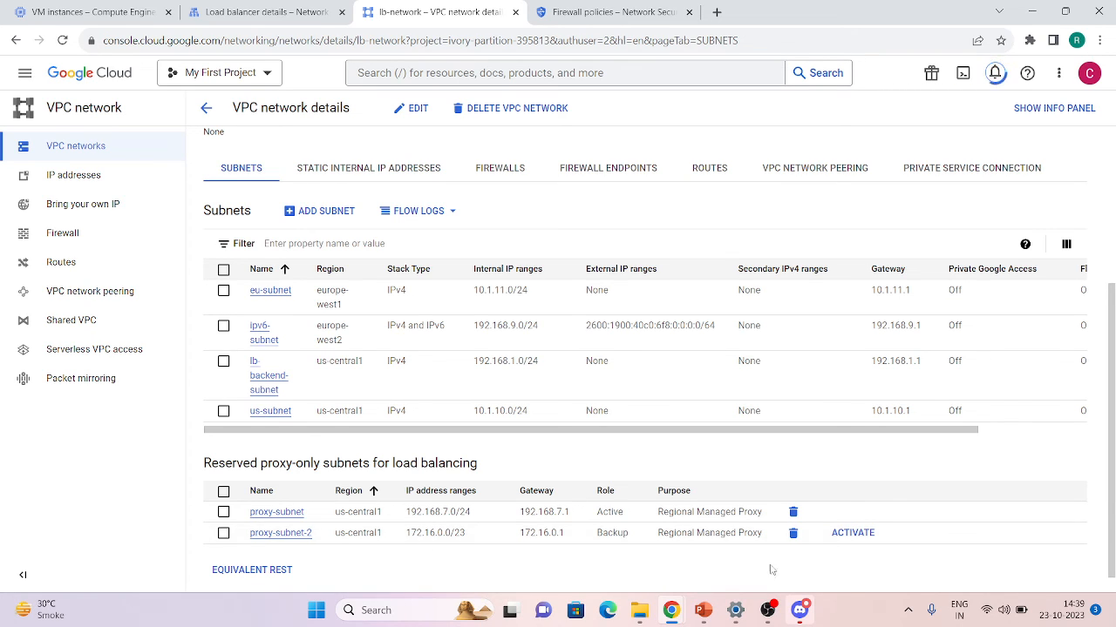
- Activate the backup subnet proxy-subnet-2 with a drain timeout of 20 seconds and dismiss the notification
left_click(852, 533)
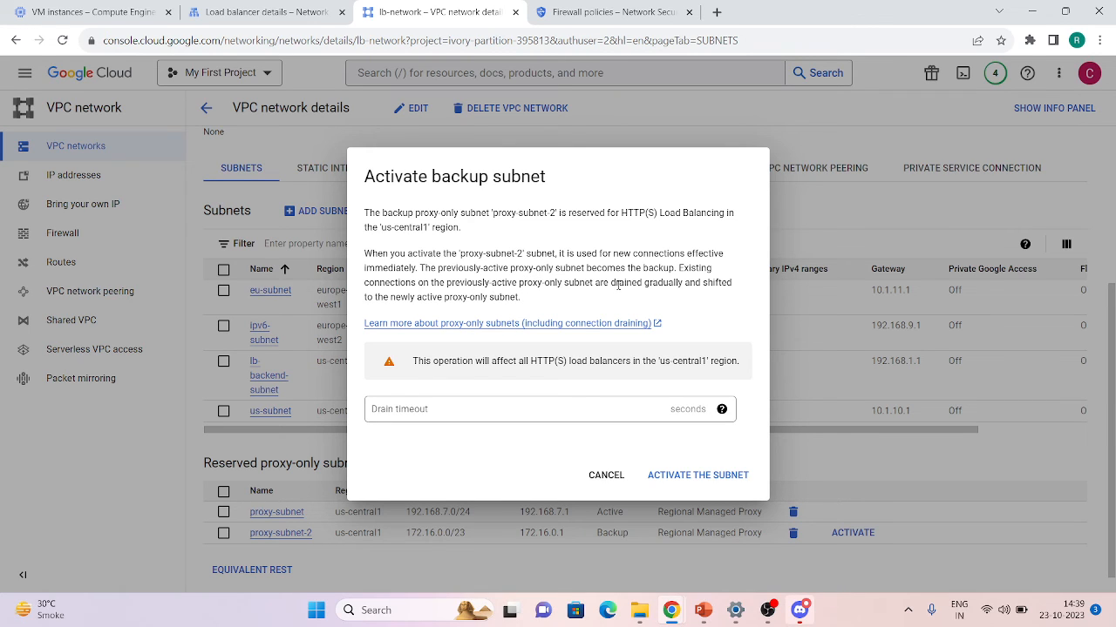
left_click(445, 409)
type("20")
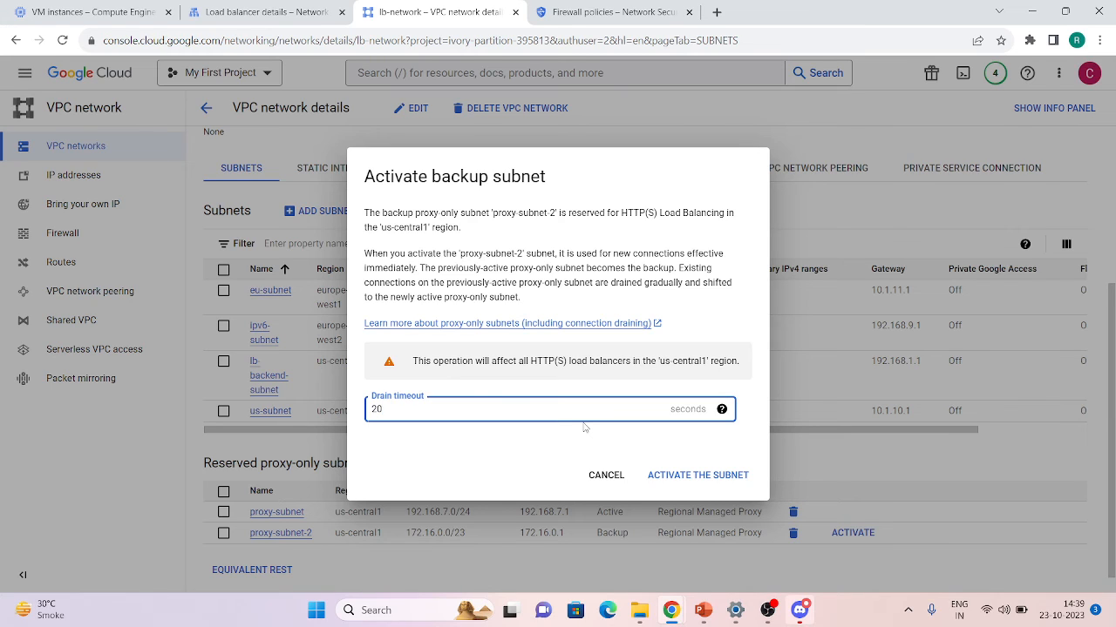
left_click(676, 476)
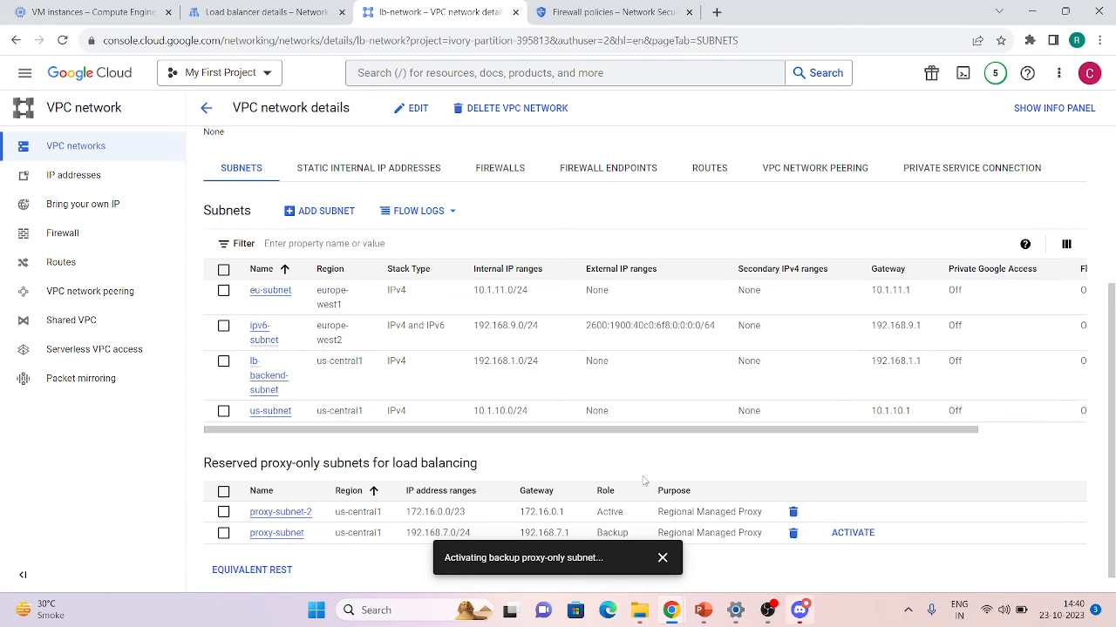
left_click(663, 558)
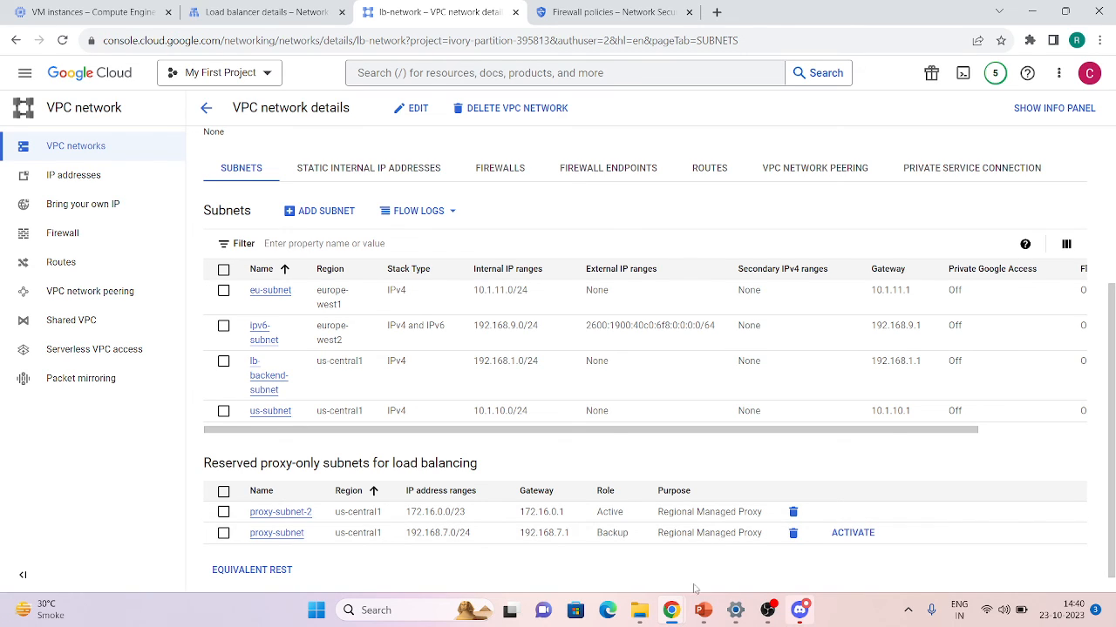
- Switch to the us-vm SSH session and run curl 10.1.10.5 four times to test the load balancer
mouse_move(671, 610)
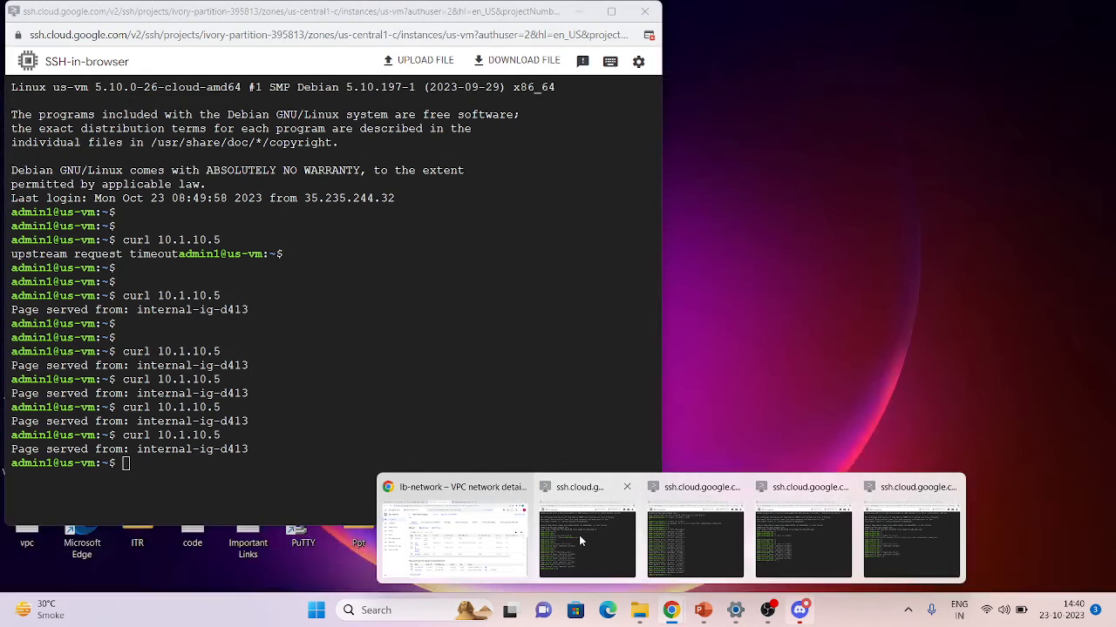
left_click(581, 541)
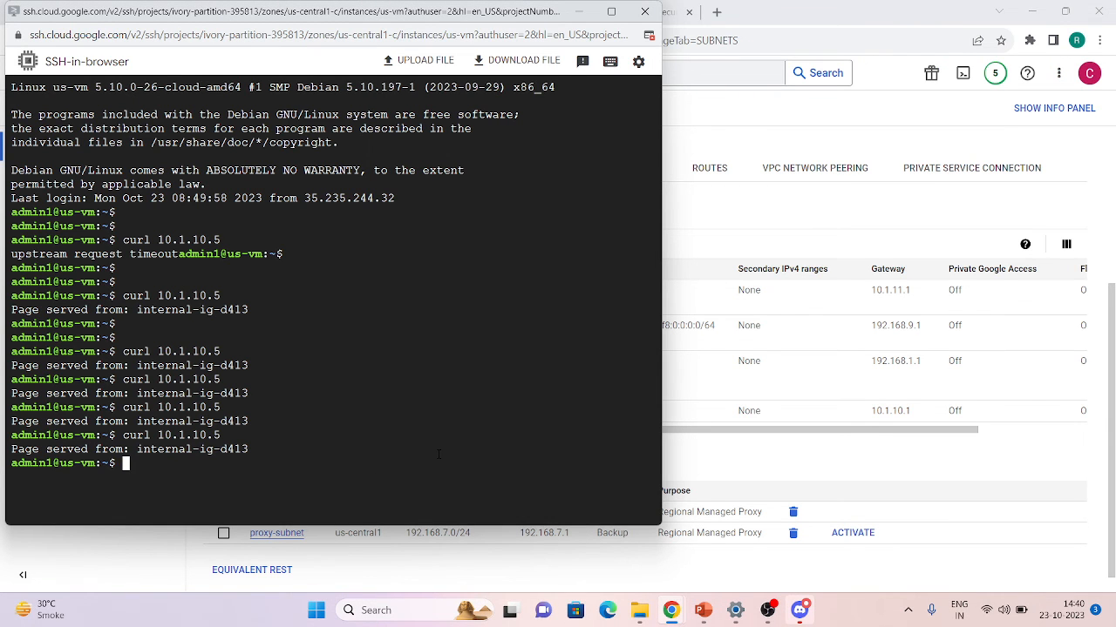
key("Return")
key("Return")
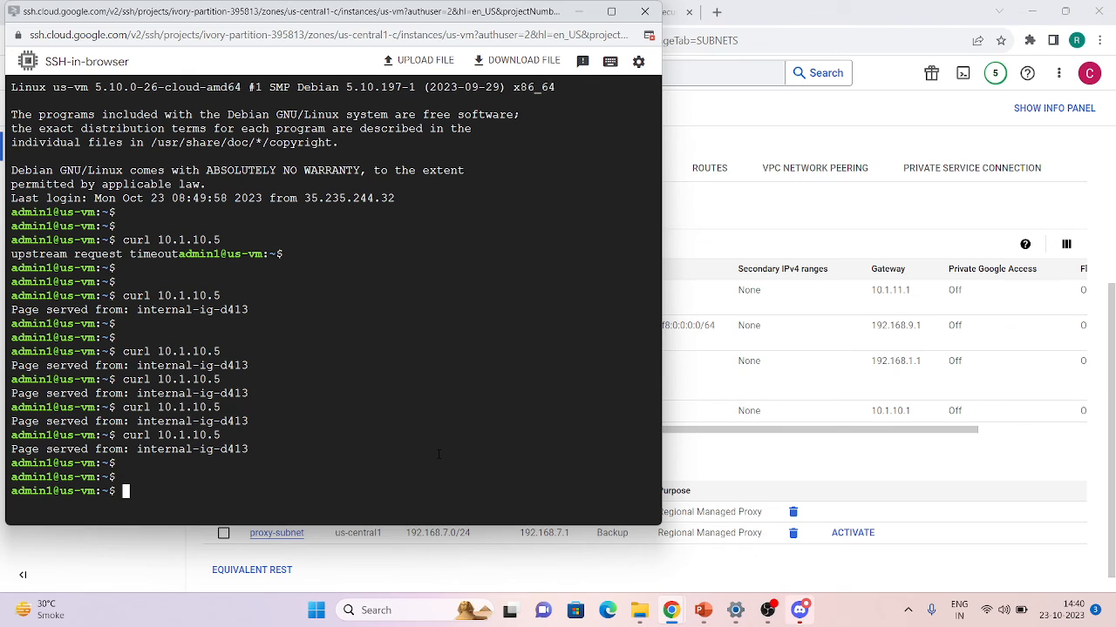
key("Up")
key("Return")
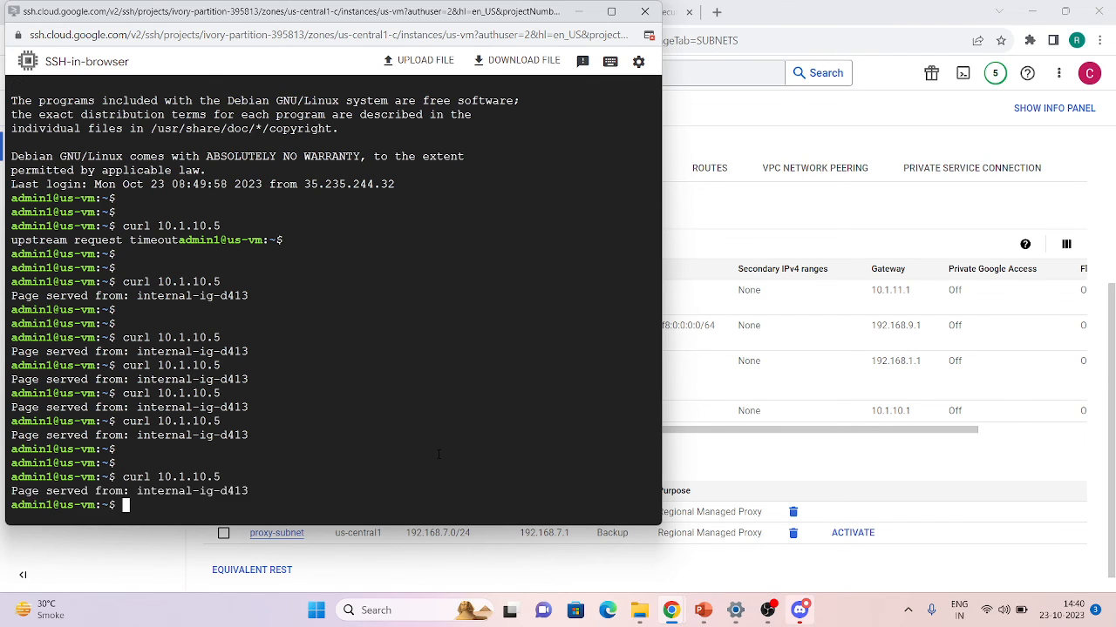
key("Up")
key("Return")
key("Up")
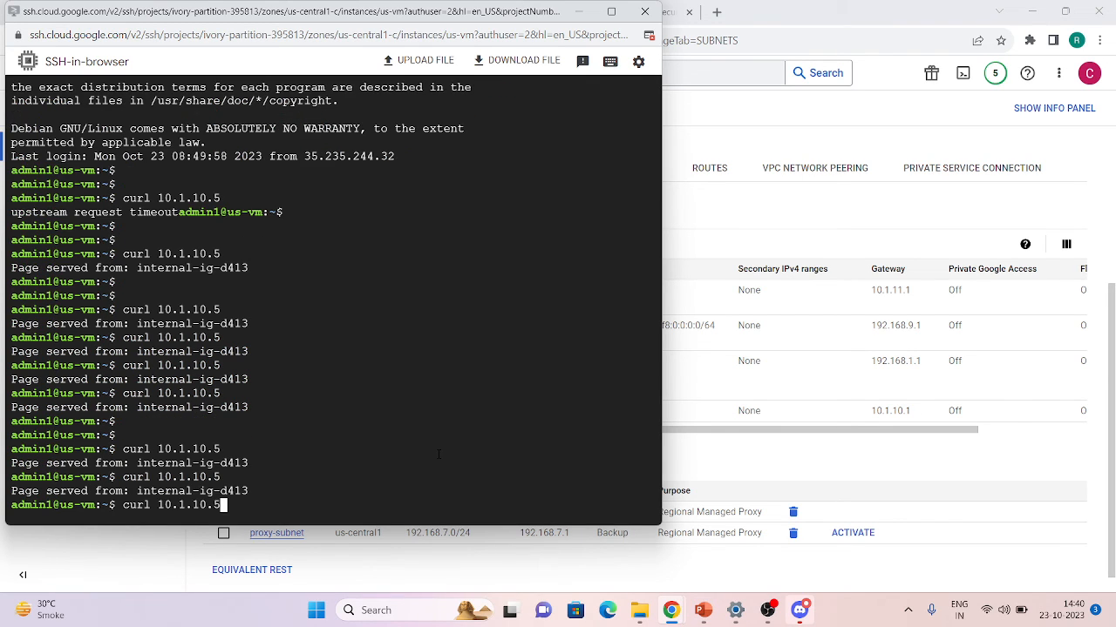
key("Return")
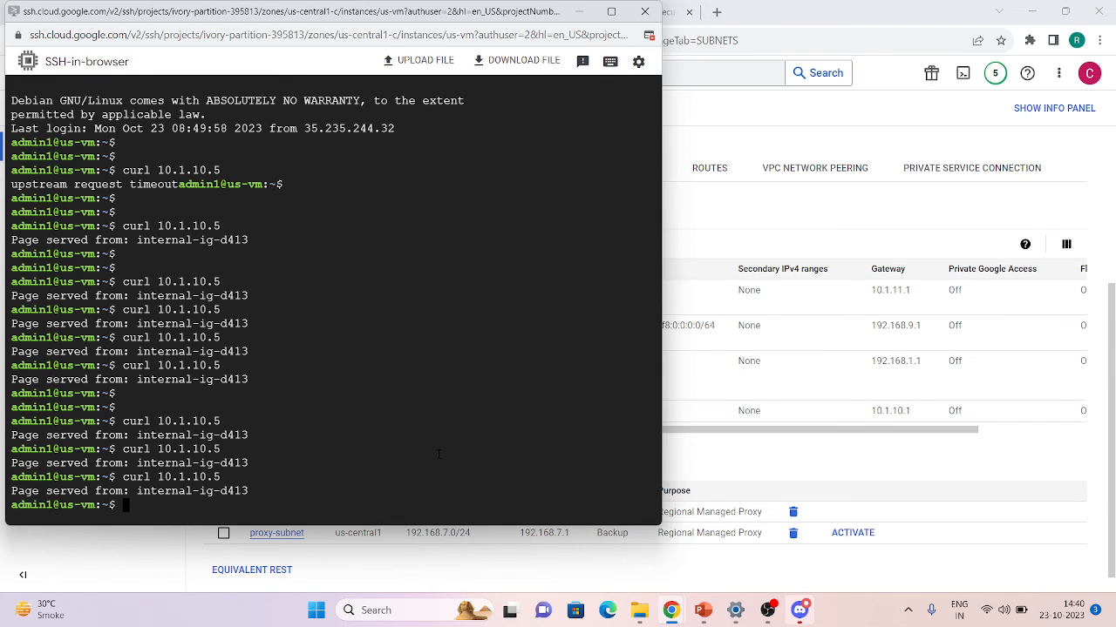
key("Up")
key("Return")
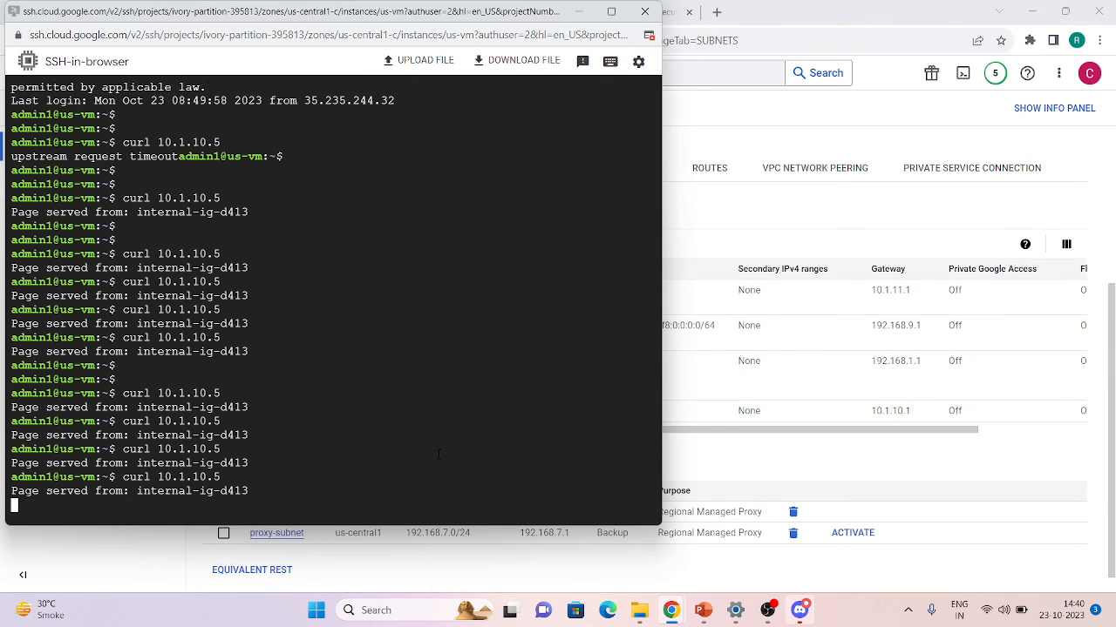
- Switch to the instance-1 SSH session and run curl 10.1.10.5 again against the load balancer
mouse_move(673, 610)
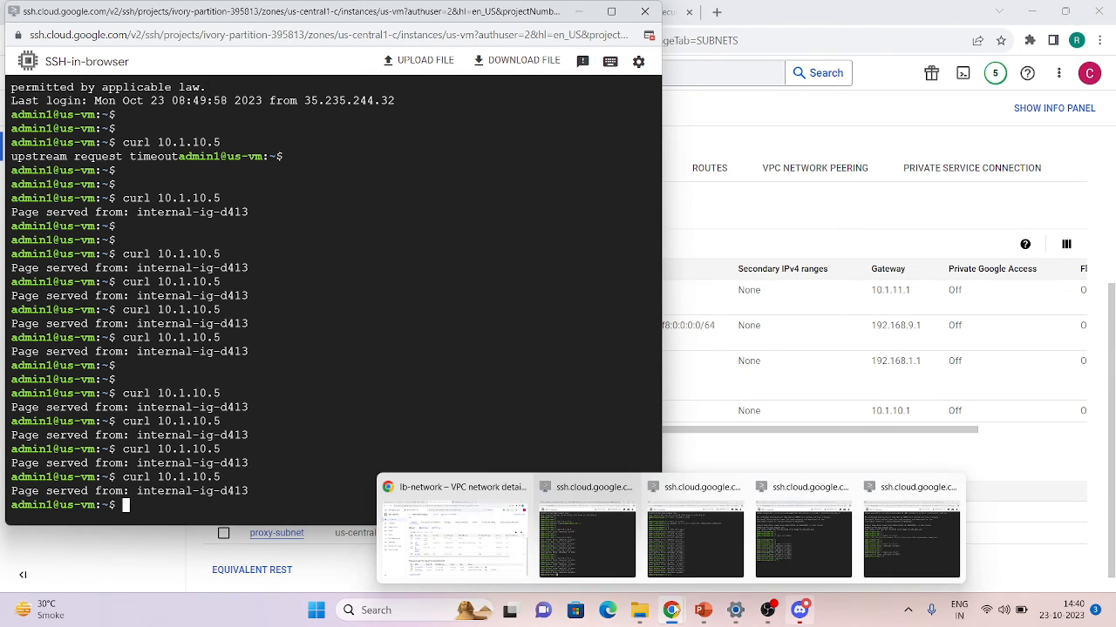
left_click(711, 544)
key("Up")
key("Return")
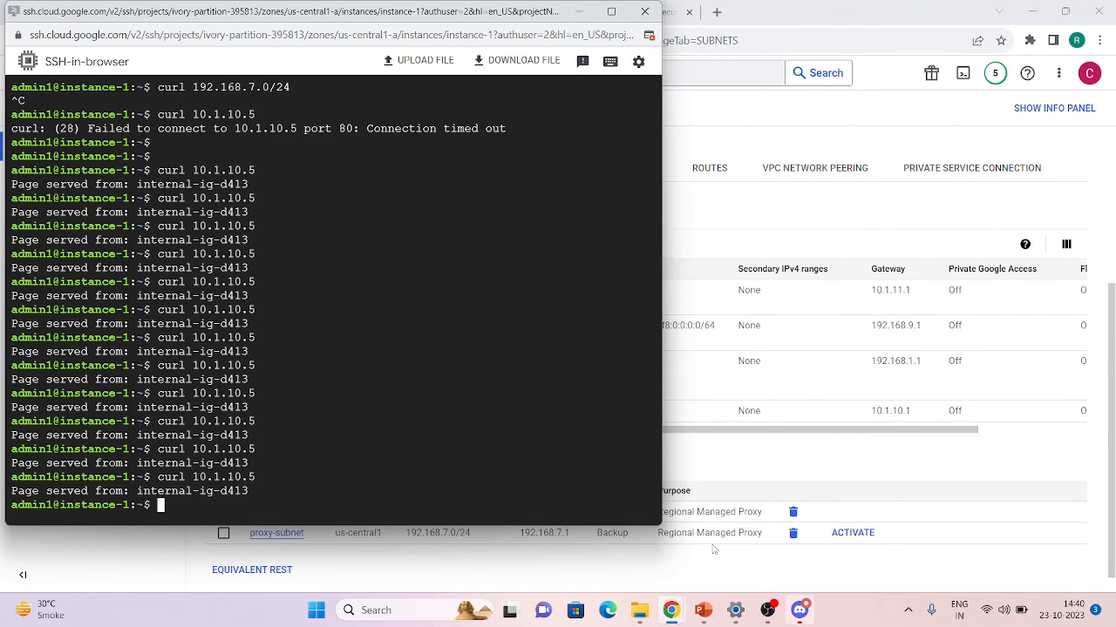
left_click(791, 558)
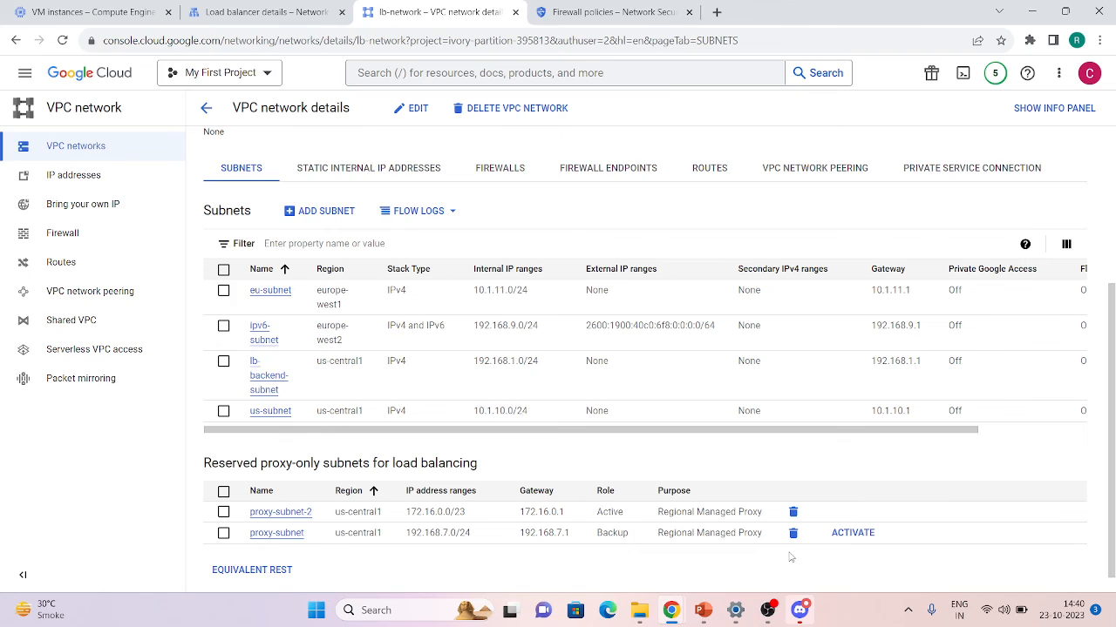
key("alt+Tab")
key("alt+Tab")
key("alt+Tab")
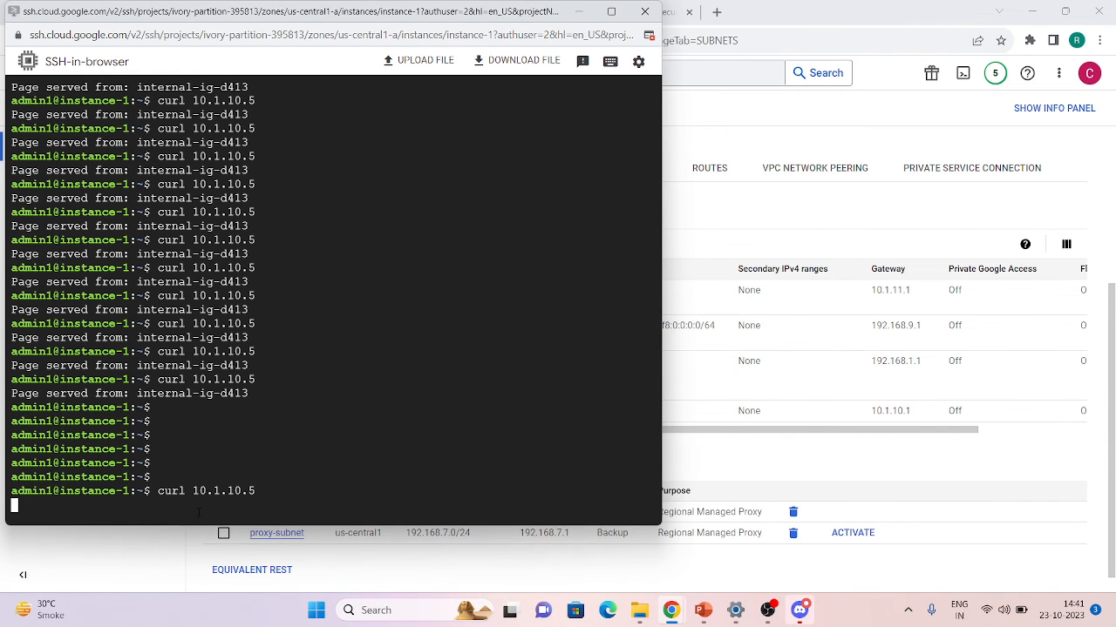
- Return to the Google Cloud console and open the list of load balancers from the my-lb details
left_click(758, 192)
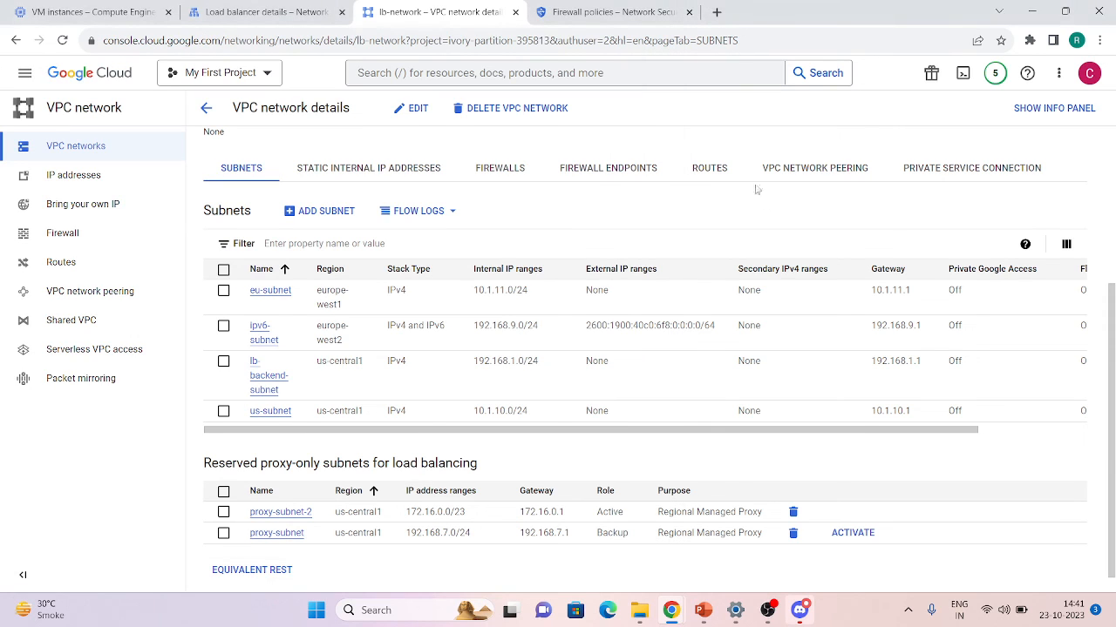
left_click(261, 12)
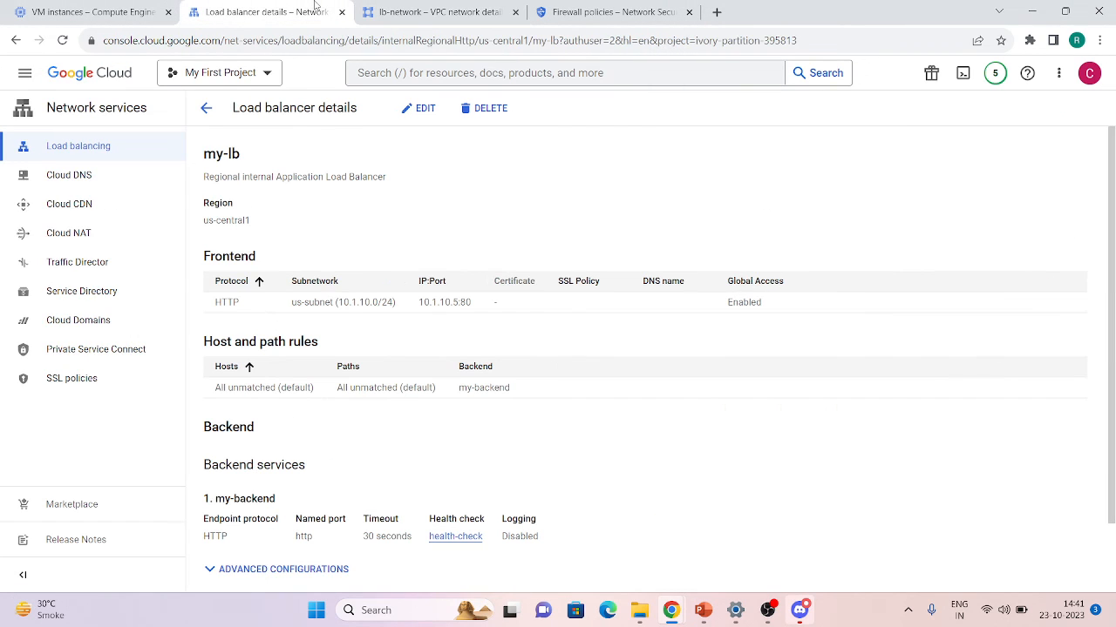
left_click(96, 150)
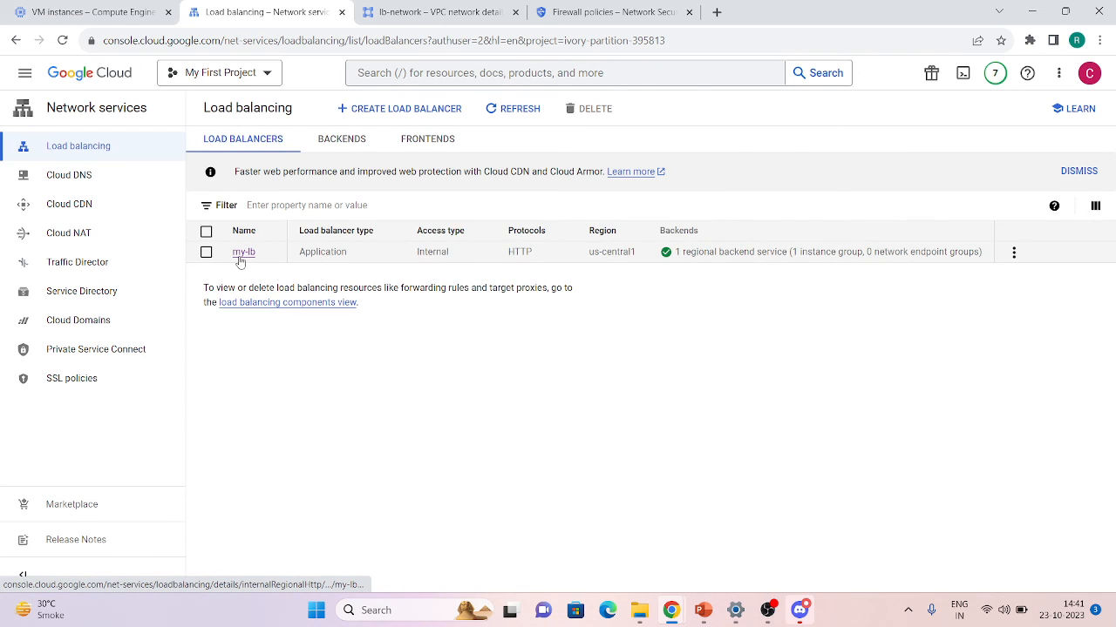
- Open the my-lb load balancer details, then go to the subnet list of the lb-network VPC
left_click(240, 258)
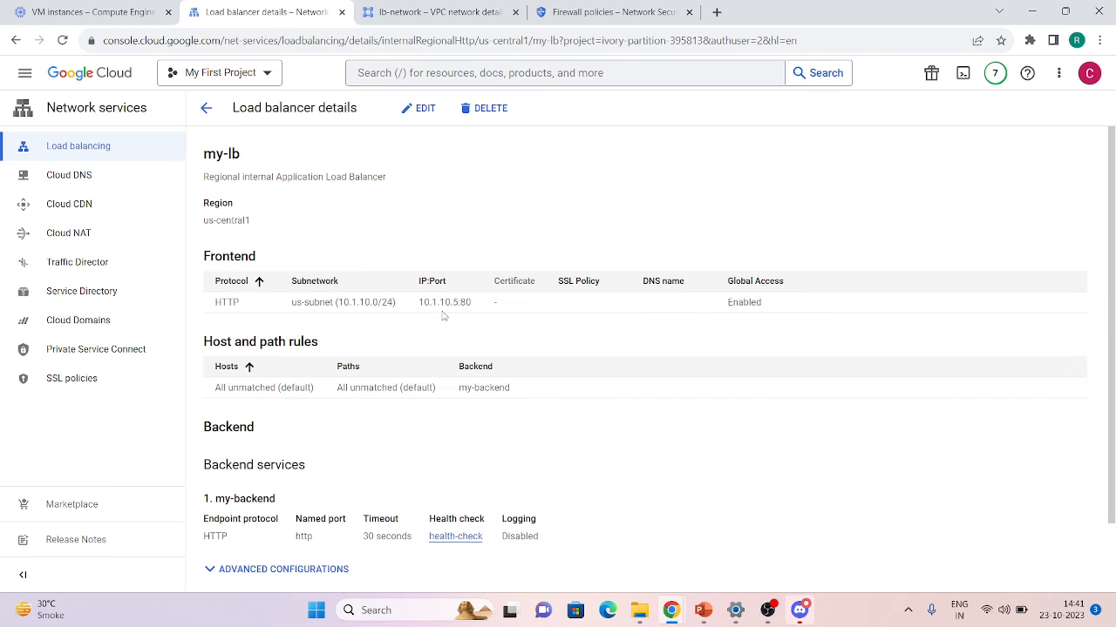
key("alt+Tab")
key("alt+Tab")
scroll(369, 386, "down", 1)
scroll(368, 390, "up", 1)
scroll(287, 329, "down", 1)
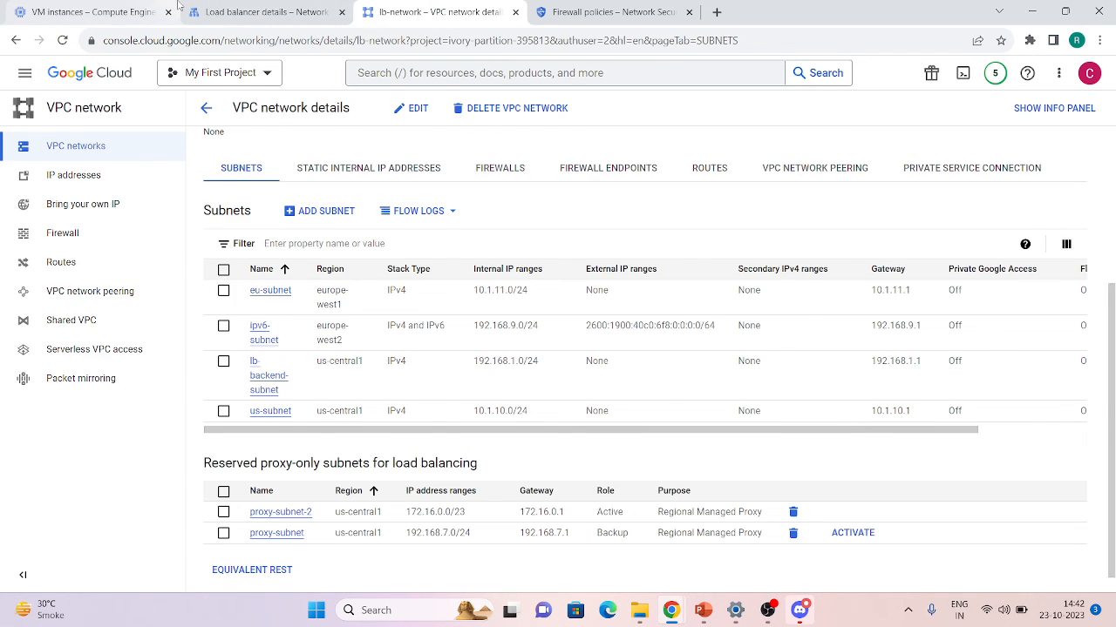
left_click(135, 7)
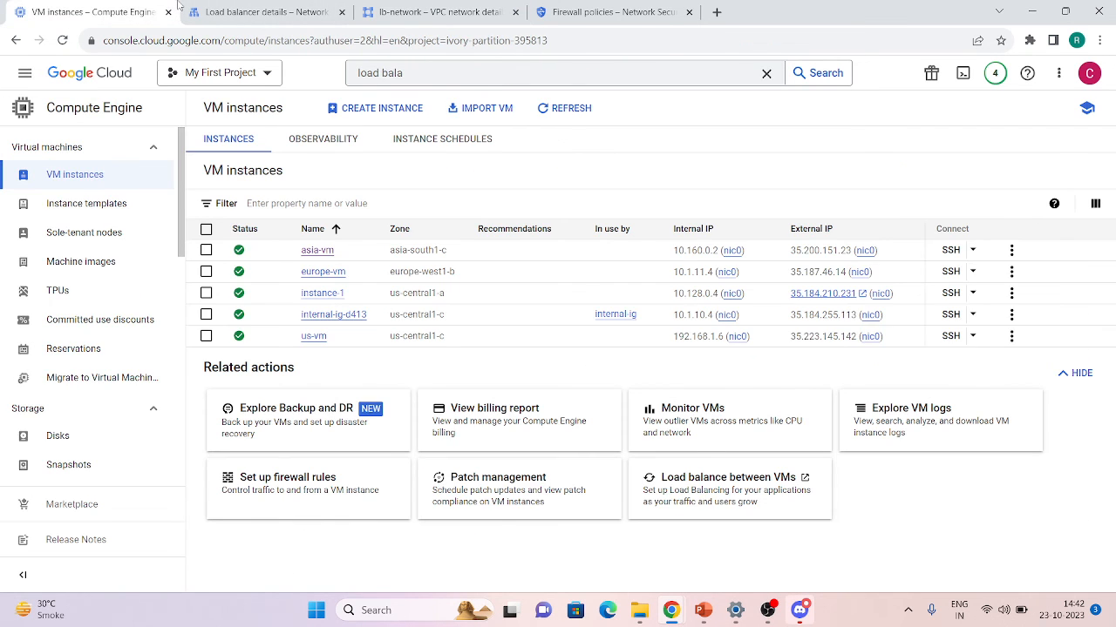
left_click(243, 7)
left_click(436, 11)
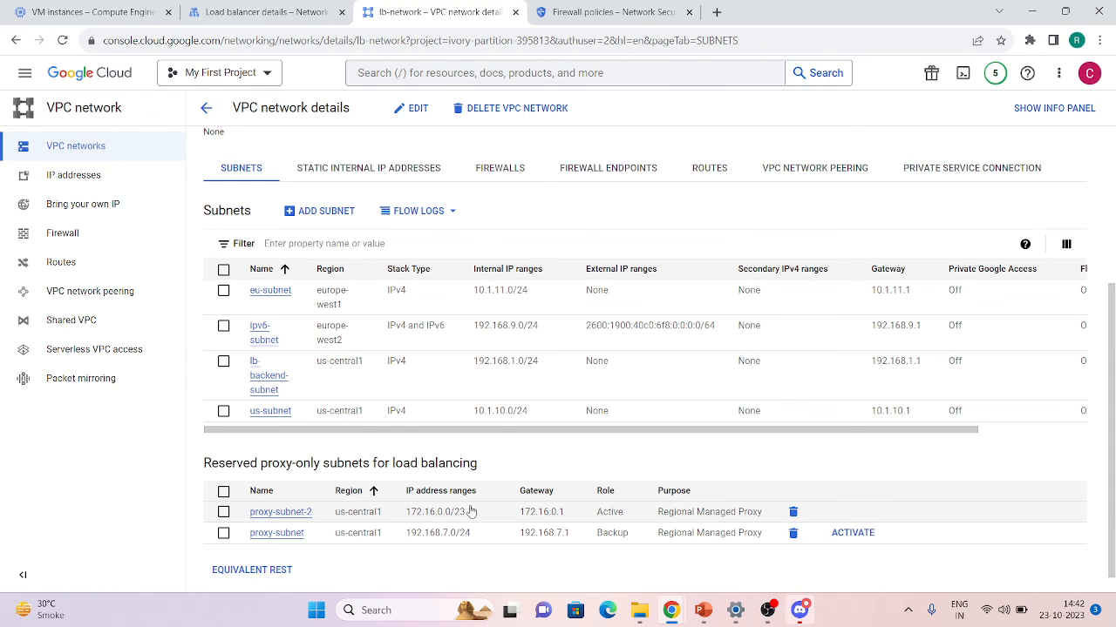
- Copy the IP address range of proxy-subnet-2 from the reserved proxy-only subnets
left_click(396, 516)
left_click_drag(407, 519, 471, 520)
key("ctrl+c")
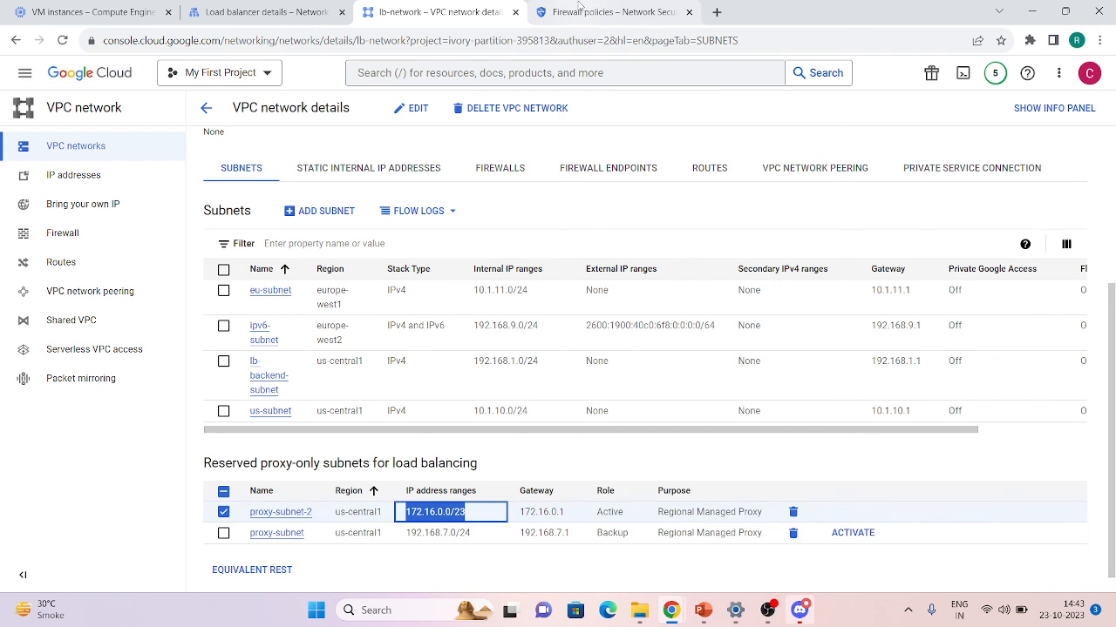
- Go to the firewall policies and open the details of the proxy-range firewall rule
left_click(579, 8)
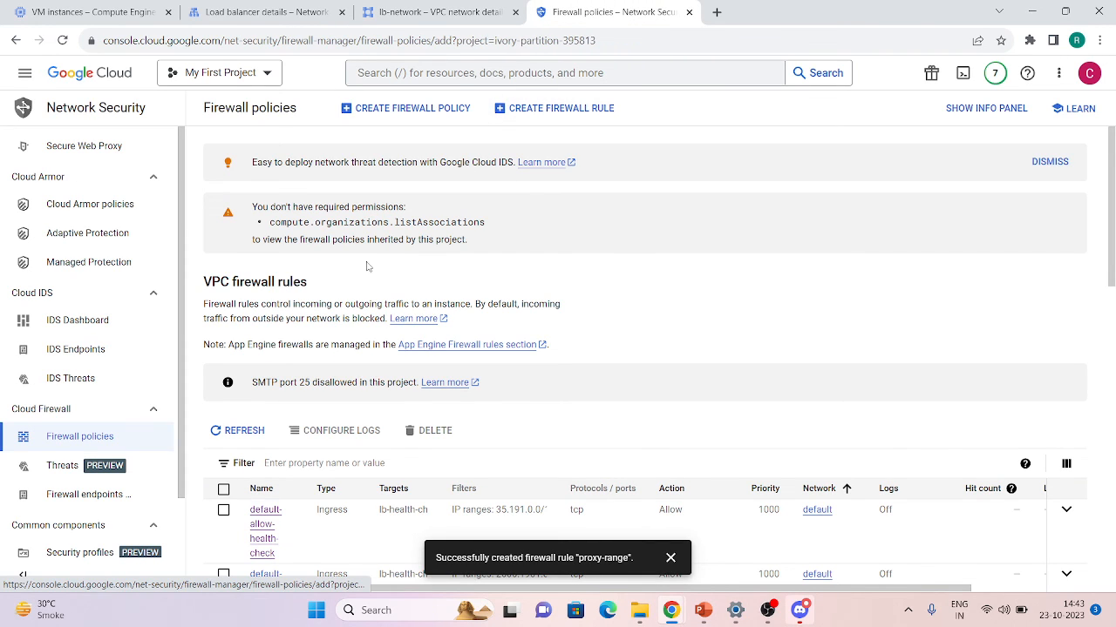
left_click(507, 111)
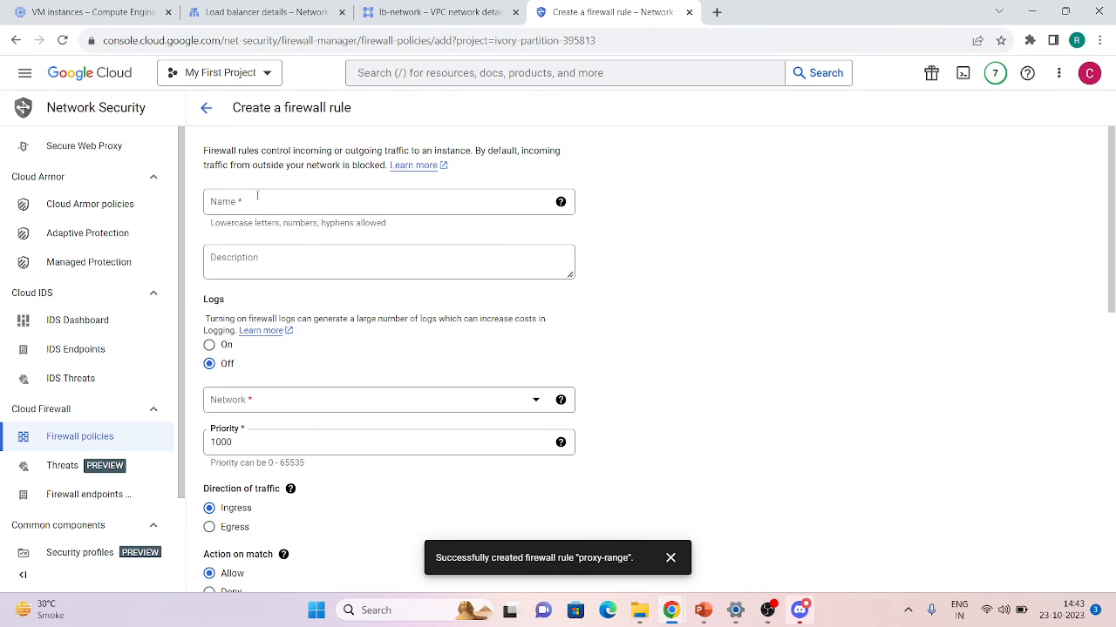
left_click(206, 107)
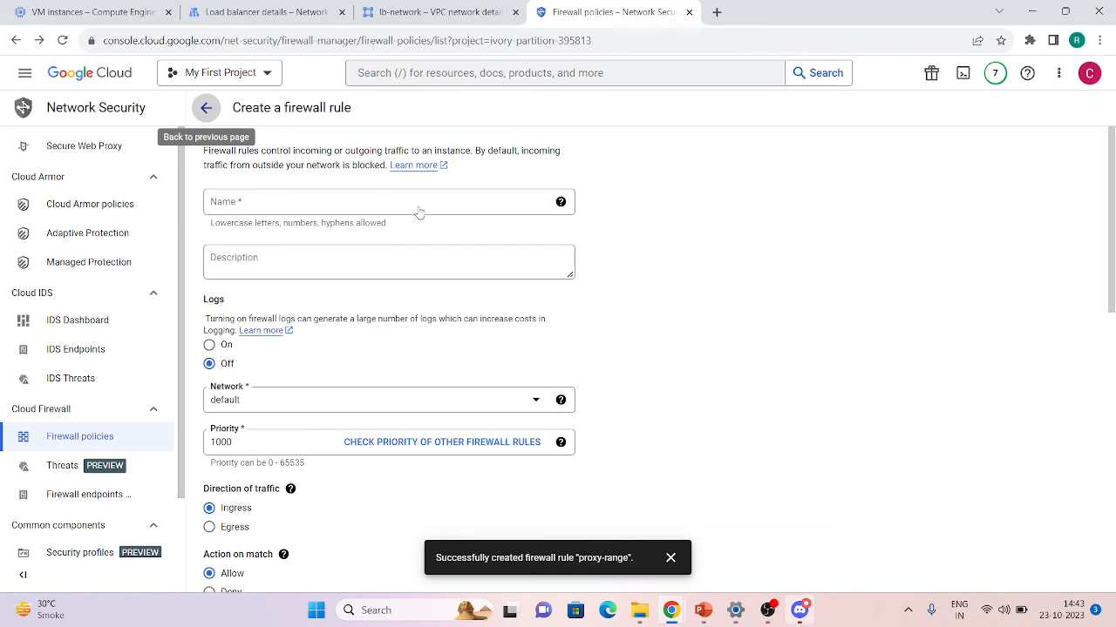
scroll(346, 319, "down", 5)
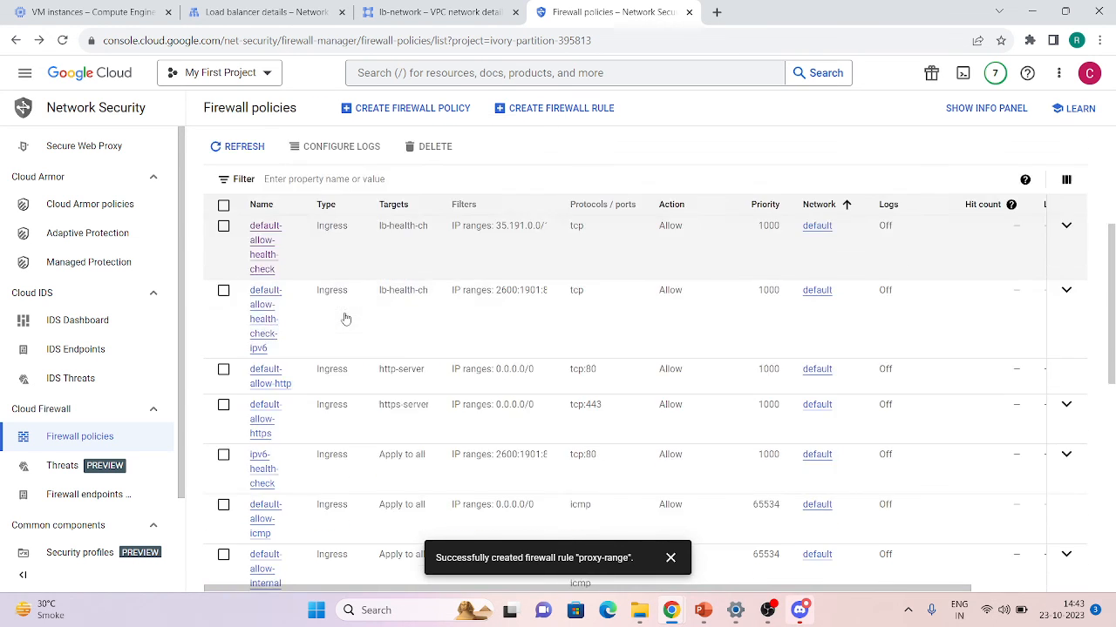
scroll(346, 319, "down", 5)
left_click(257, 325)
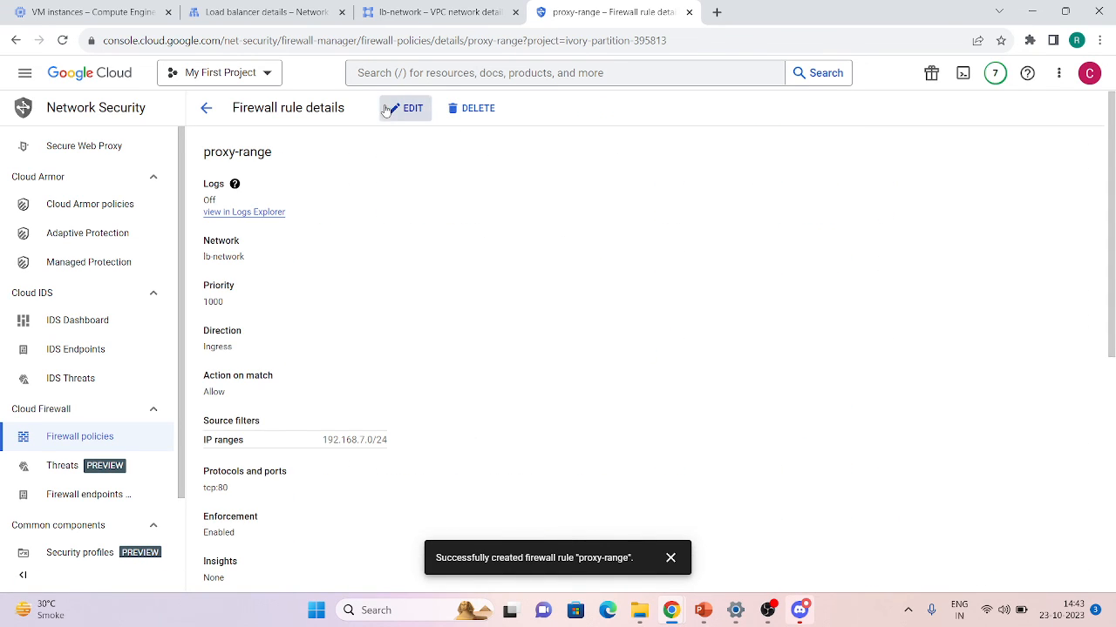
- Edit the proxy-range rule to add 172.16.0.0/23 to its source IPv4 ranges and save it
left_click(386, 110)
scroll(348, 359, "down", 2)
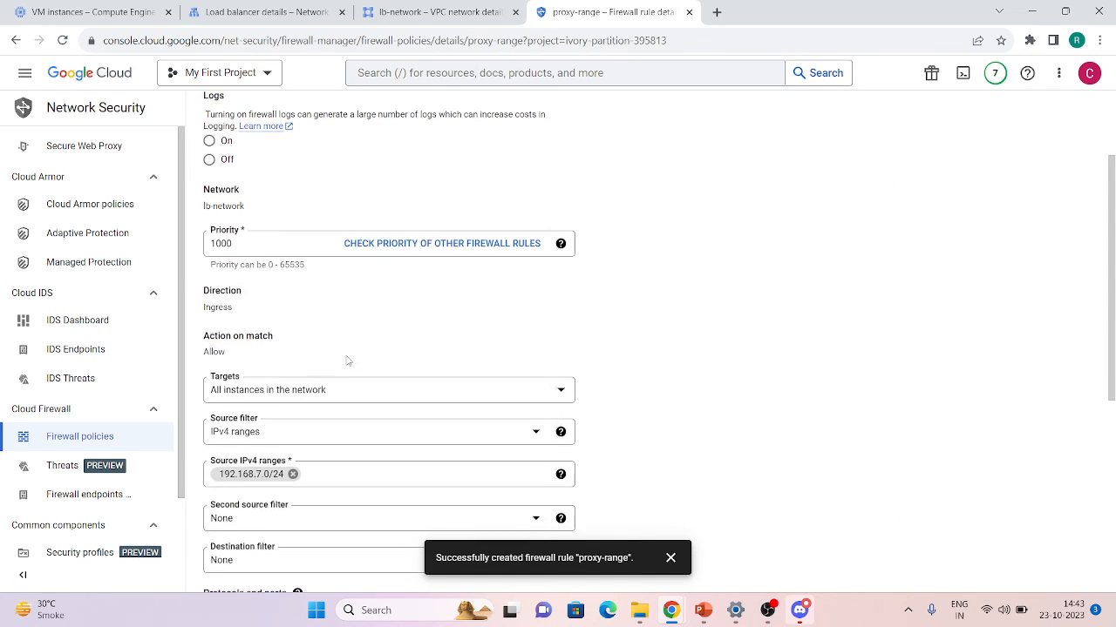
left_click(374, 476)
key("ctrl+v")
left_click(628, 435)
scroll(630, 435, "down", 5)
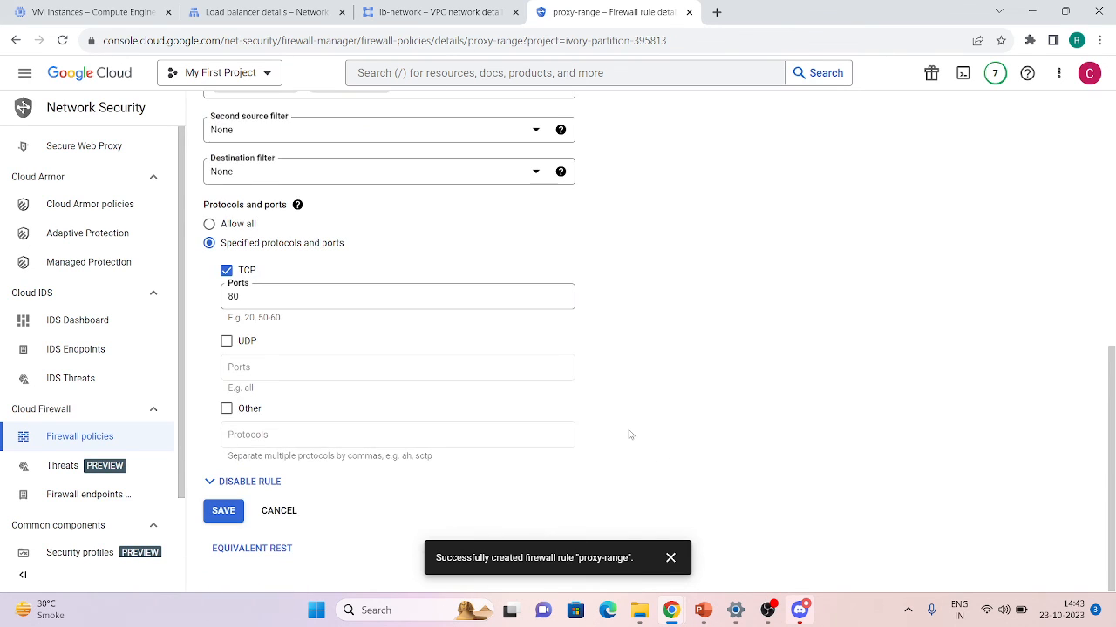
left_click(224, 510)
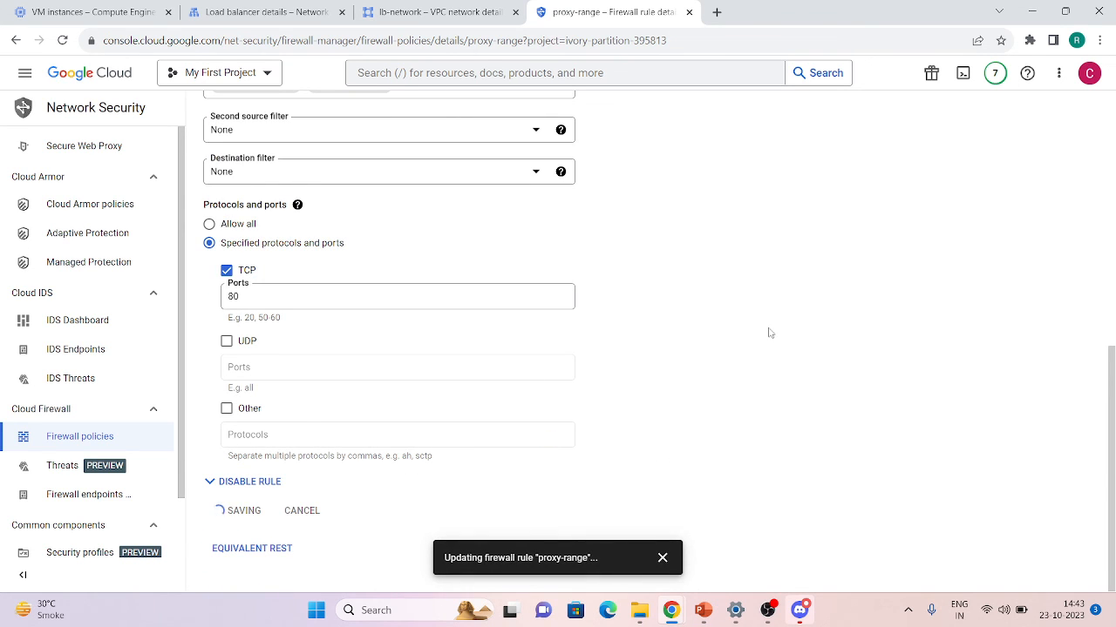
scroll(670, 438, "up", 1)
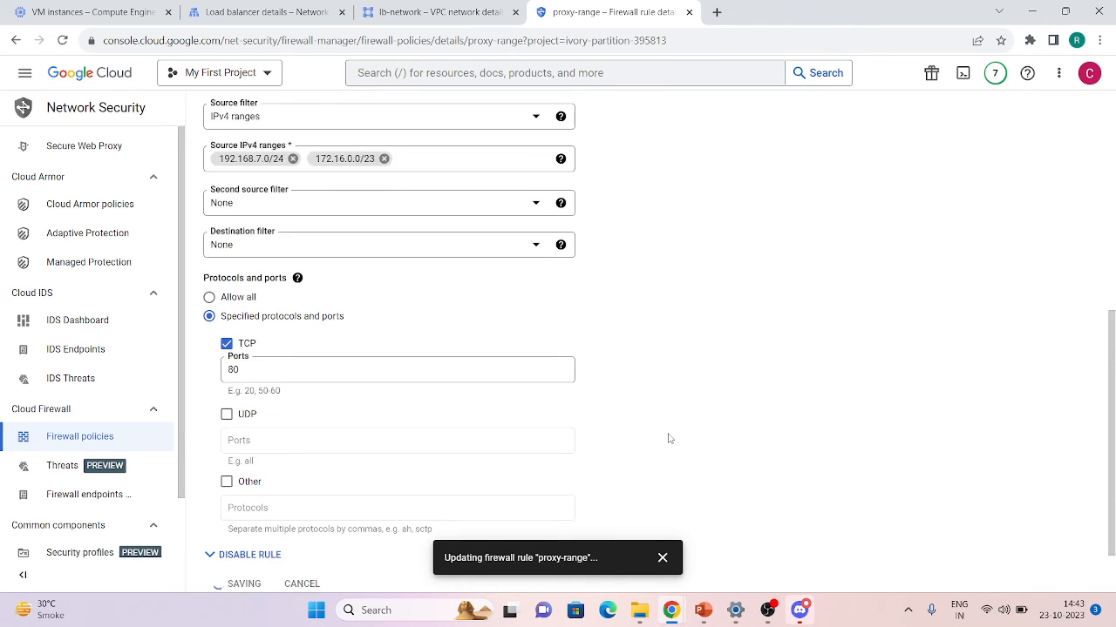
scroll(670, 439, "up", 2)
- Switch to the us-vm SSH session and run curl 10.1.10.5 to test the load balancer
mouse_move(666, 614)
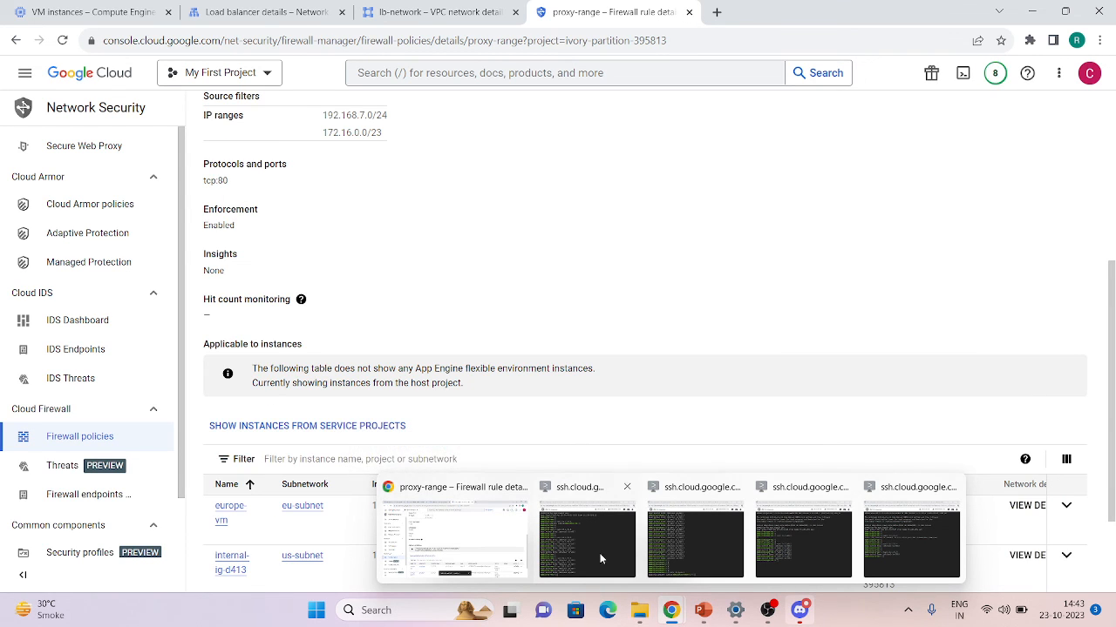
left_click(599, 559)
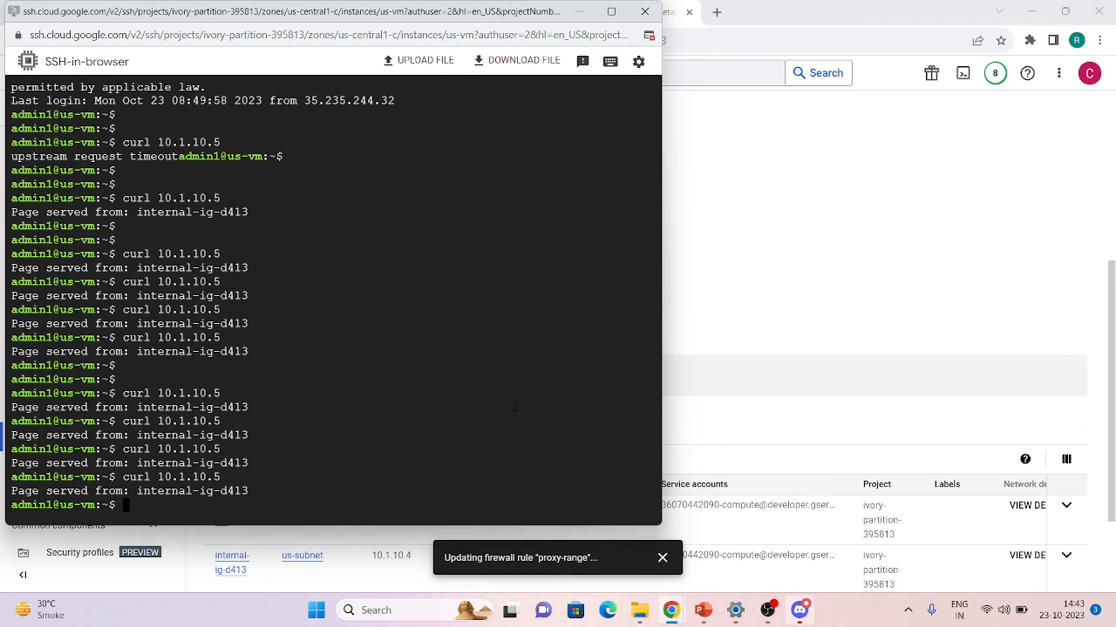
key("Return")
key("Return")
key("Return")
key("Up")
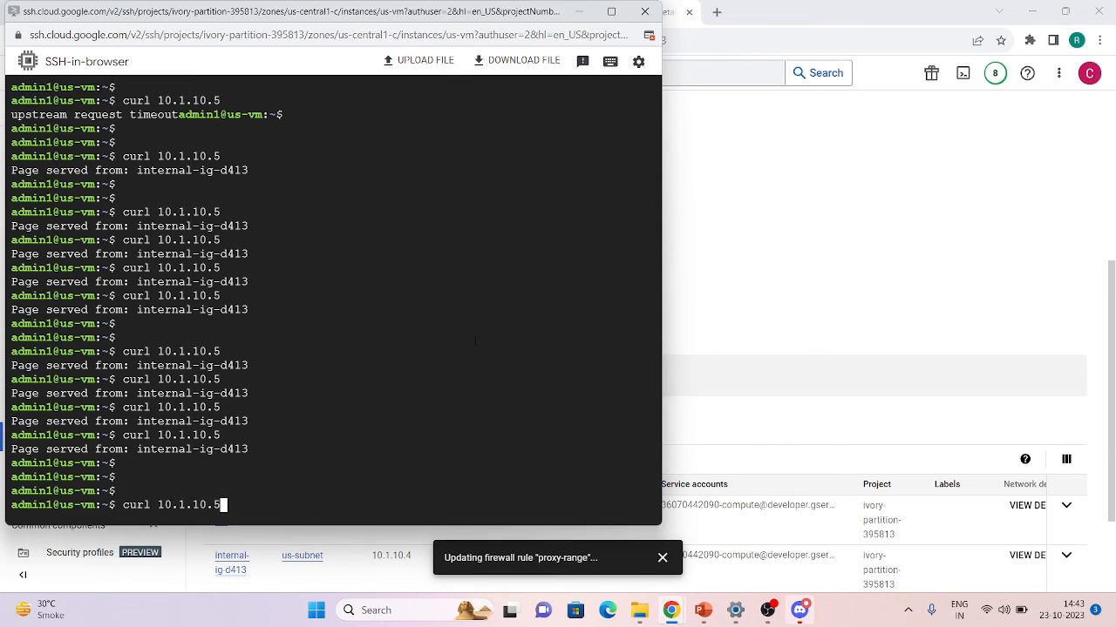
key("Return")
key("Return")
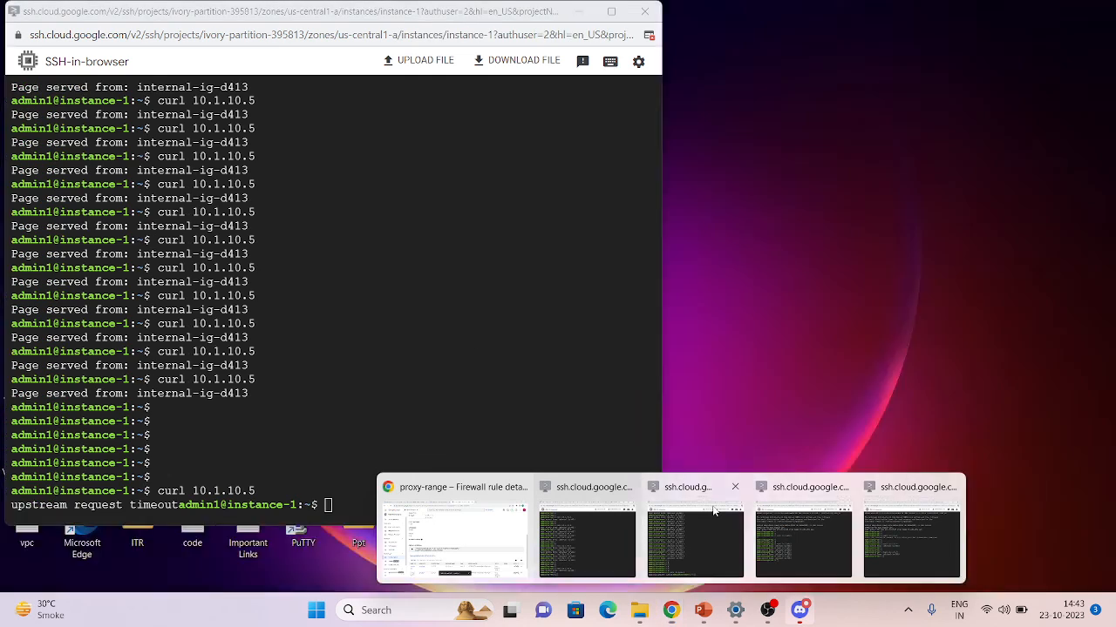
- Switch to the instance-1 SSH session and run curl 10.1.10.5 twice against the load balancer
left_click(713, 514)
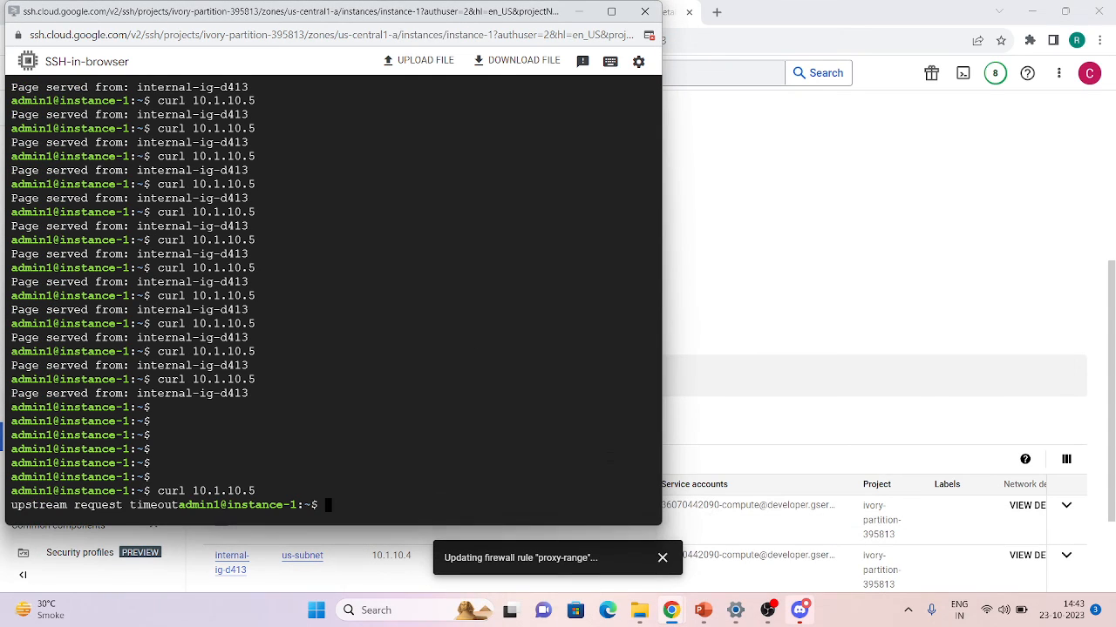
key("Return")
key("Return")
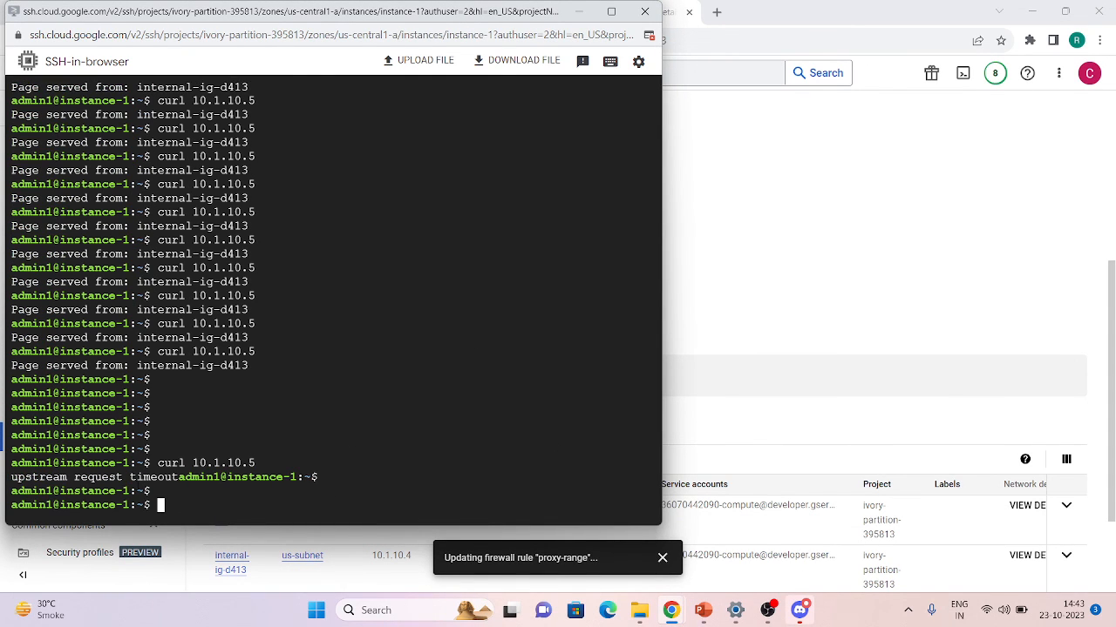
key("Up")
key("Return")
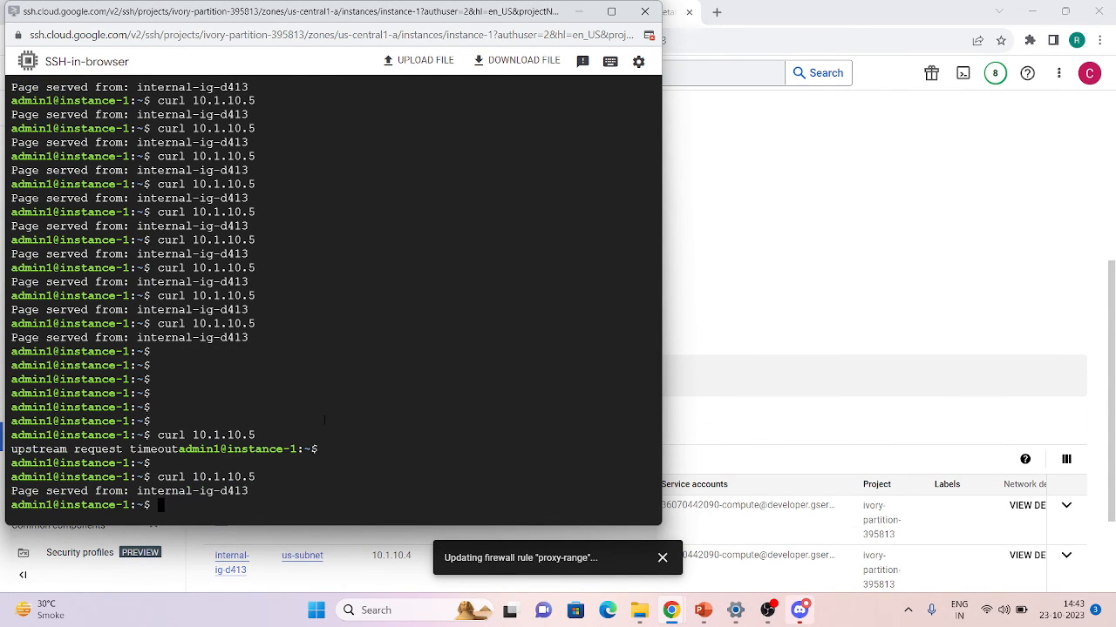
key("Up")
key("Return")
- Return to the Google Cloud console, review the proxy-range rule and go back to the my-lb details
mouse_move(671, 608)
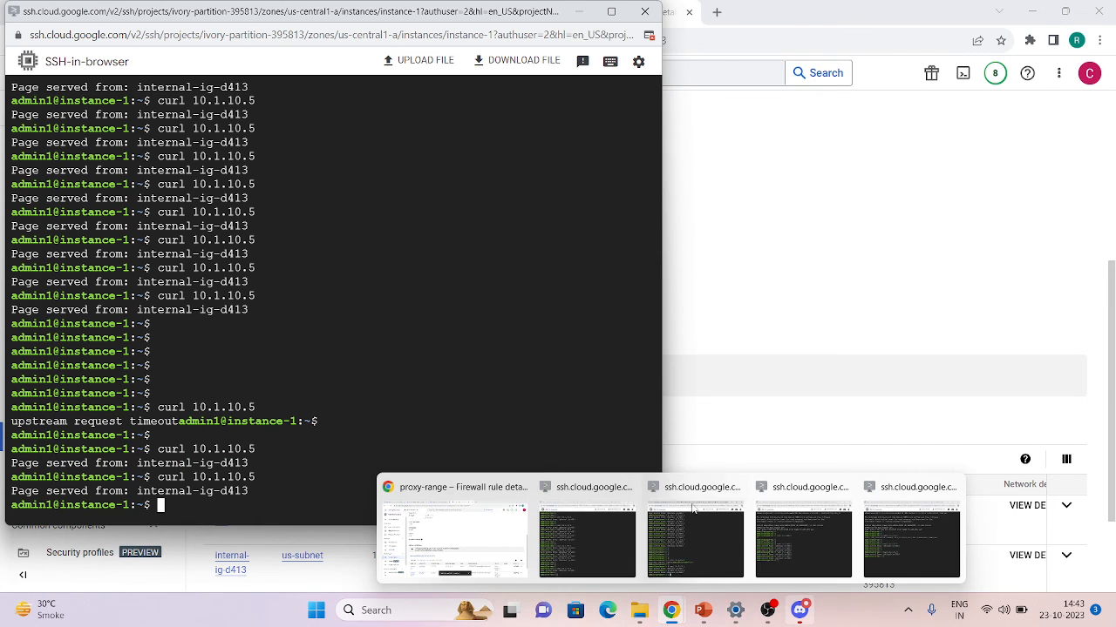
left_click(730, 294)
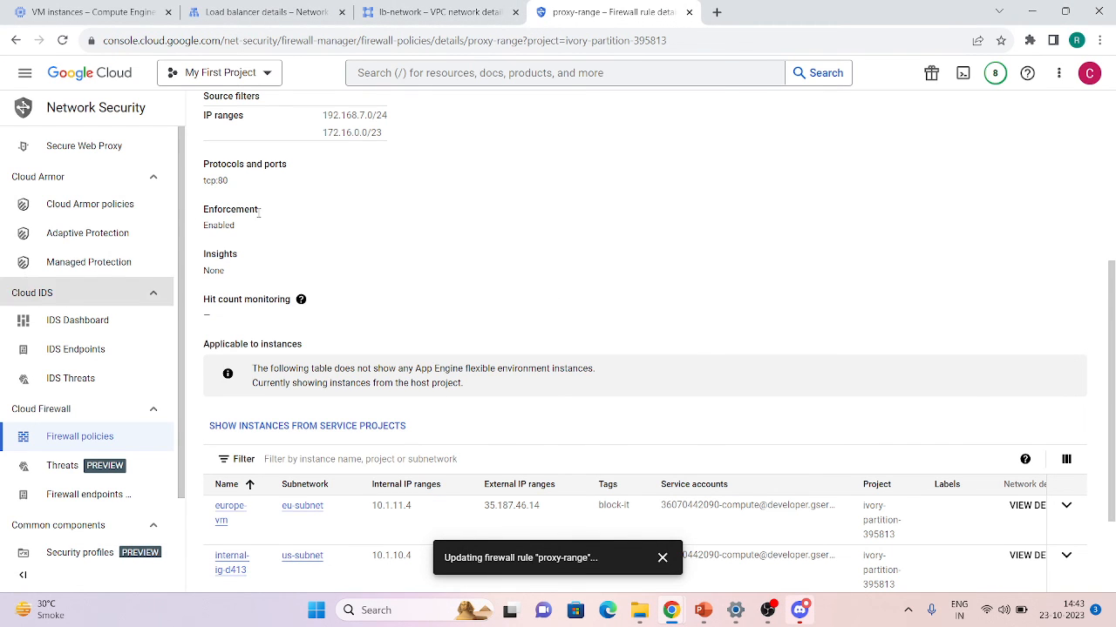
scroll(322, 218, "up", 4)
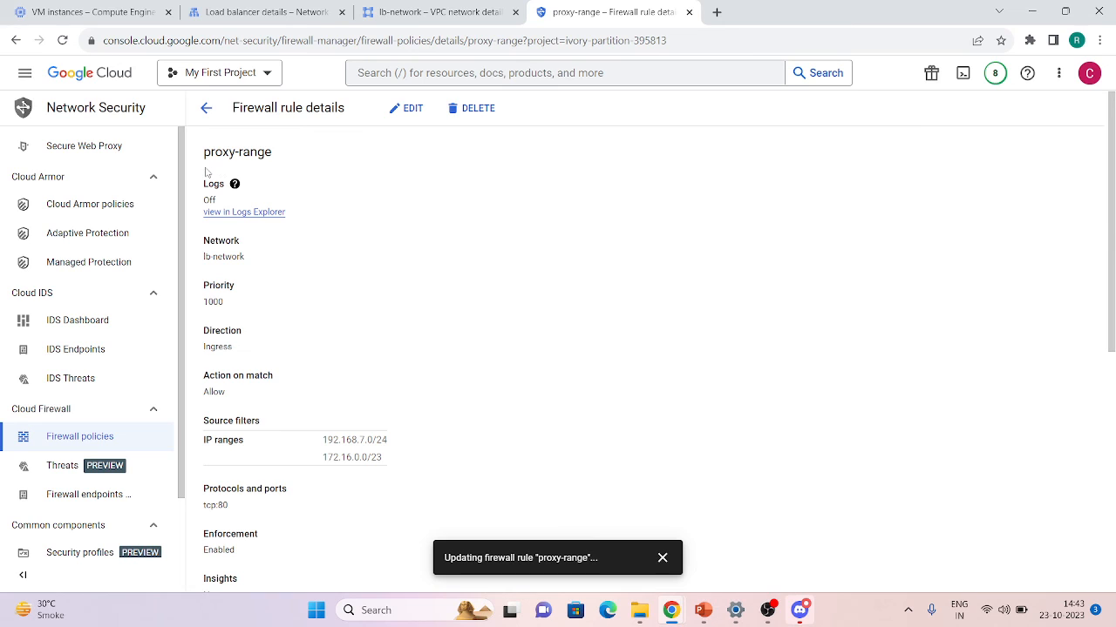
left_click(275, 5)
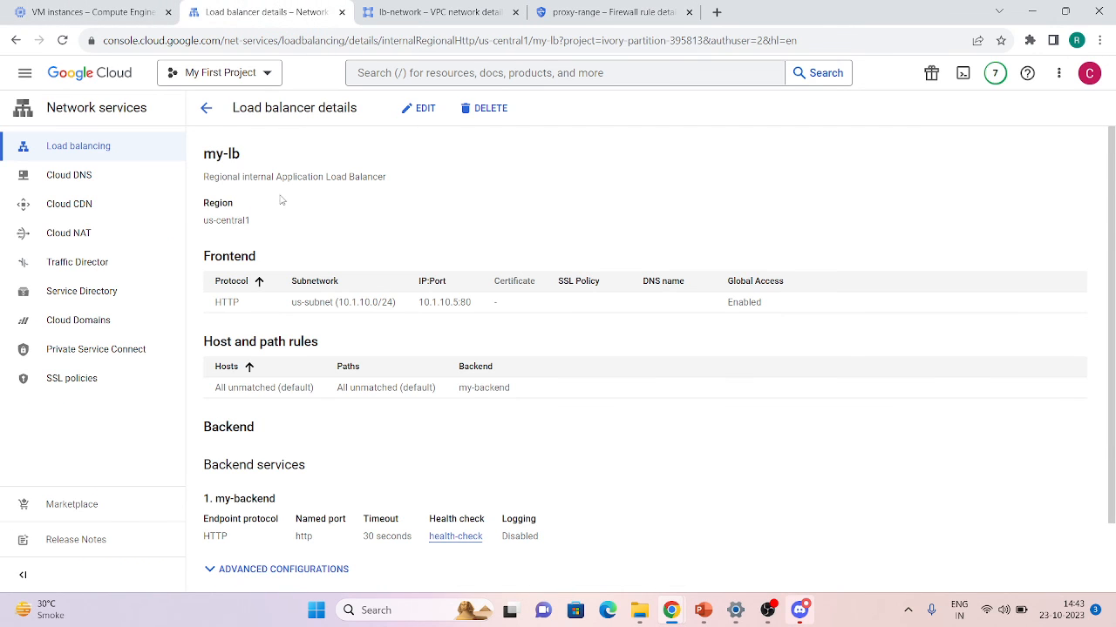